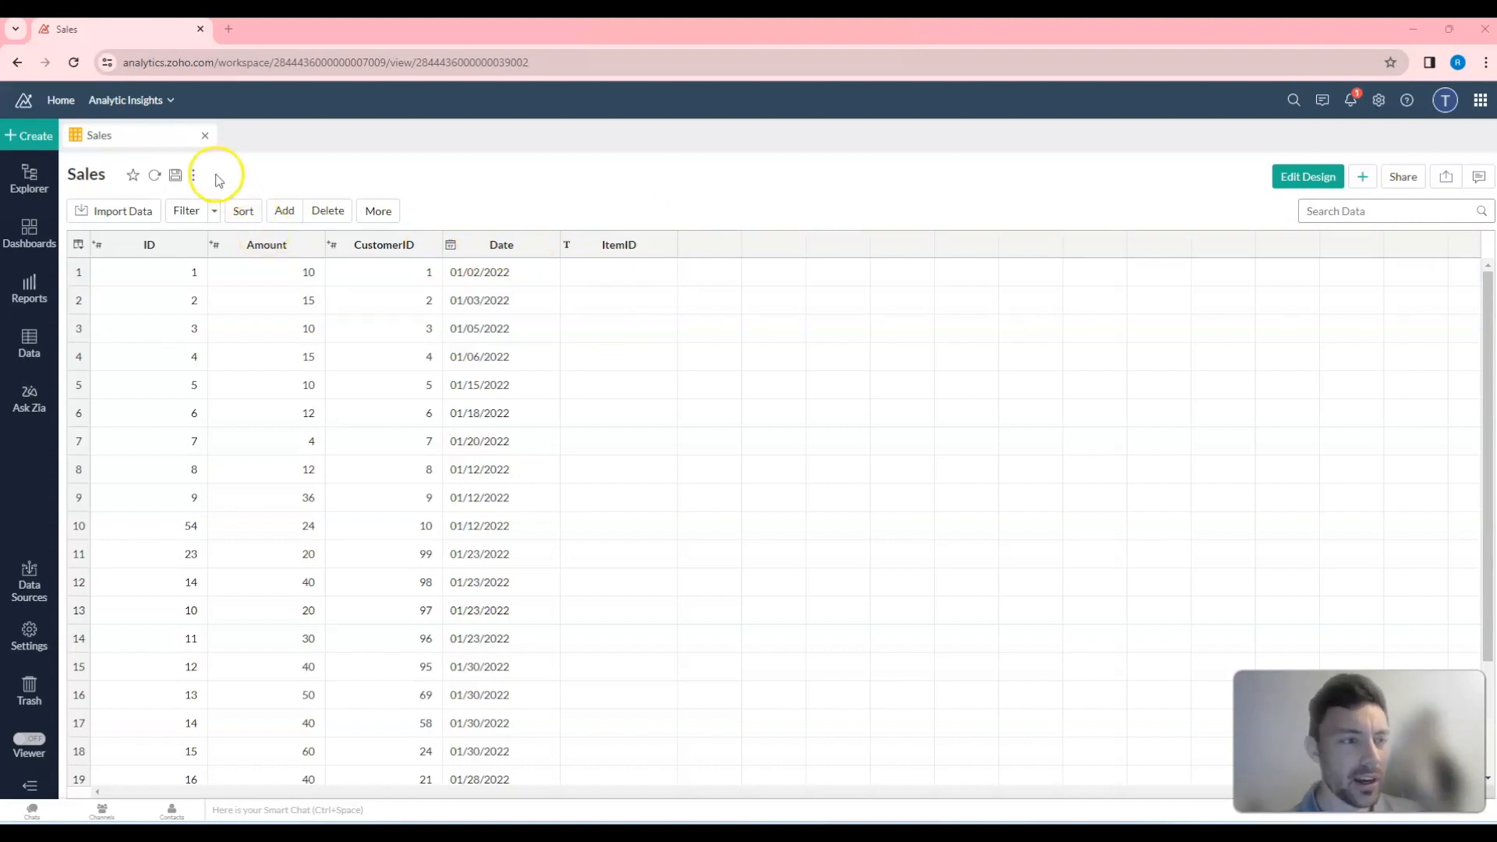
Create a new Pivot View using Sales as the base table.
{"action": "left_click", "coordinate": [27, 145]}
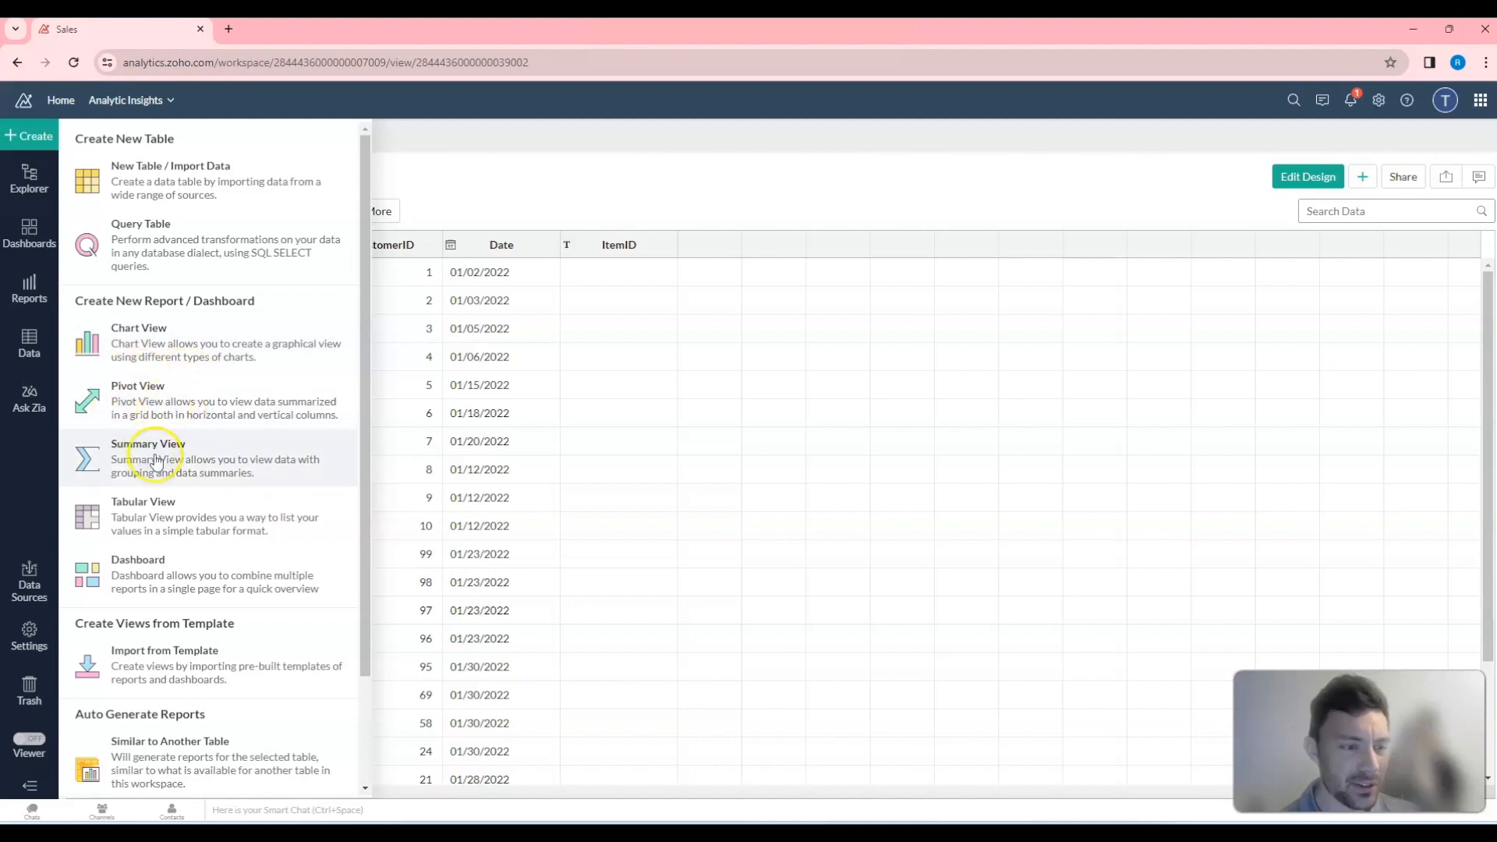
{"action": "left_click", "coordinate": [178, 413]}
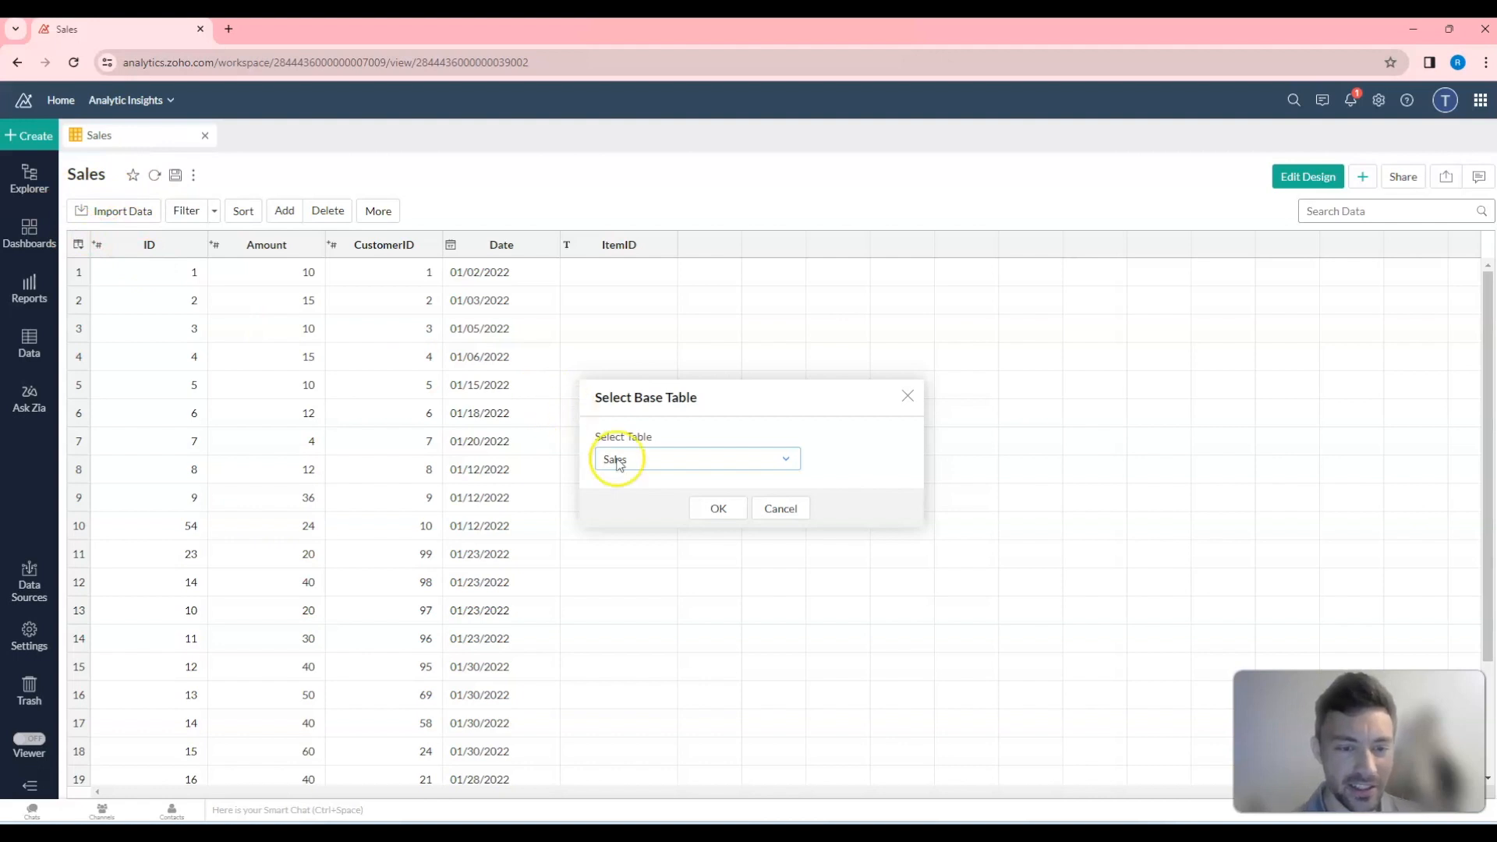
{"action": "left_click", "coordinate": [718, 508]}
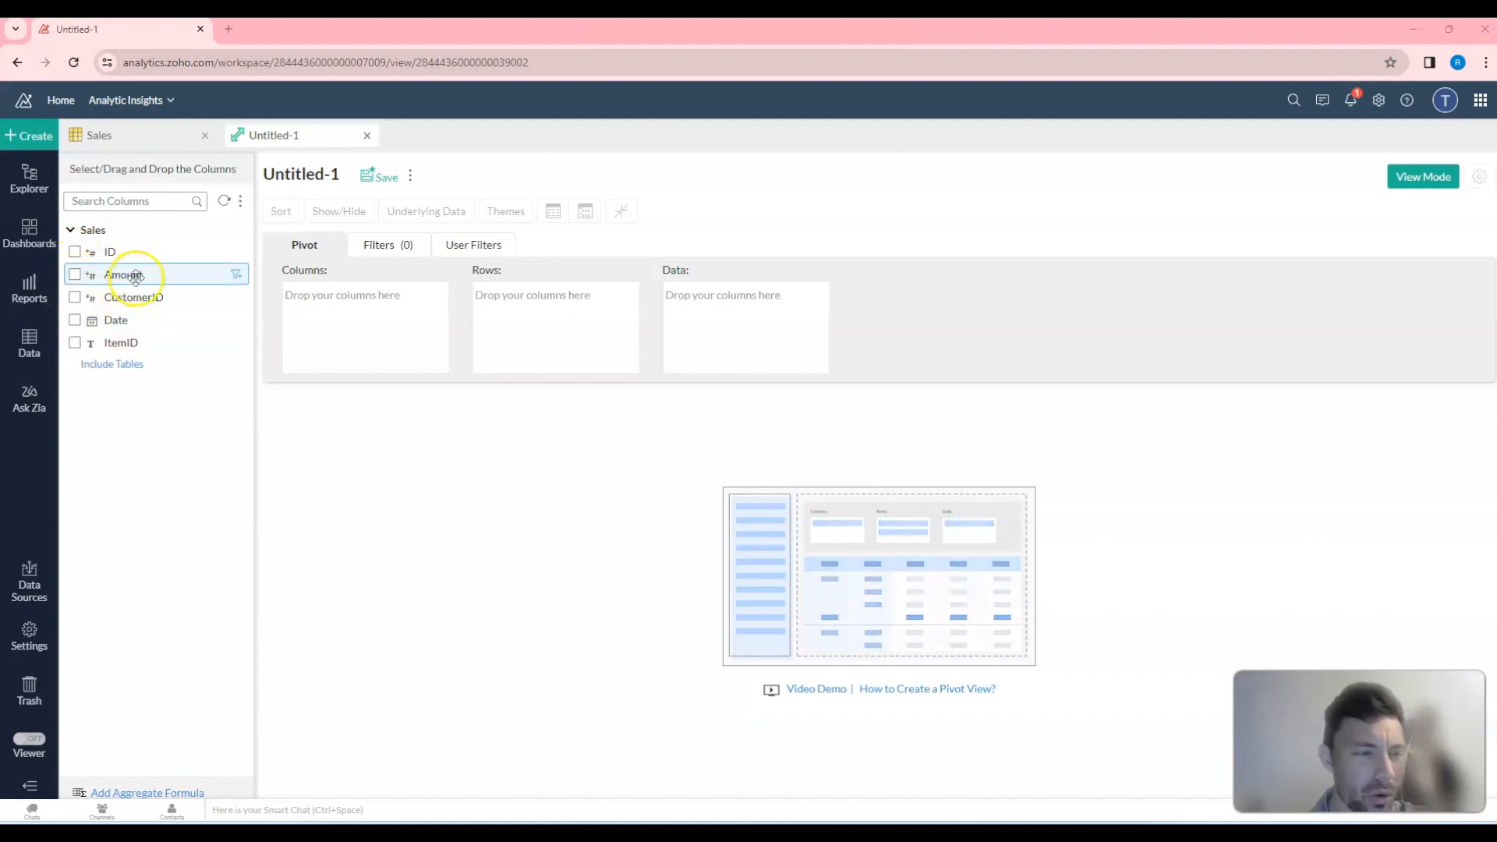
{"action": "left_click_drag", "start_coordinate": [133, 272], "coordinate": [214, 358]}
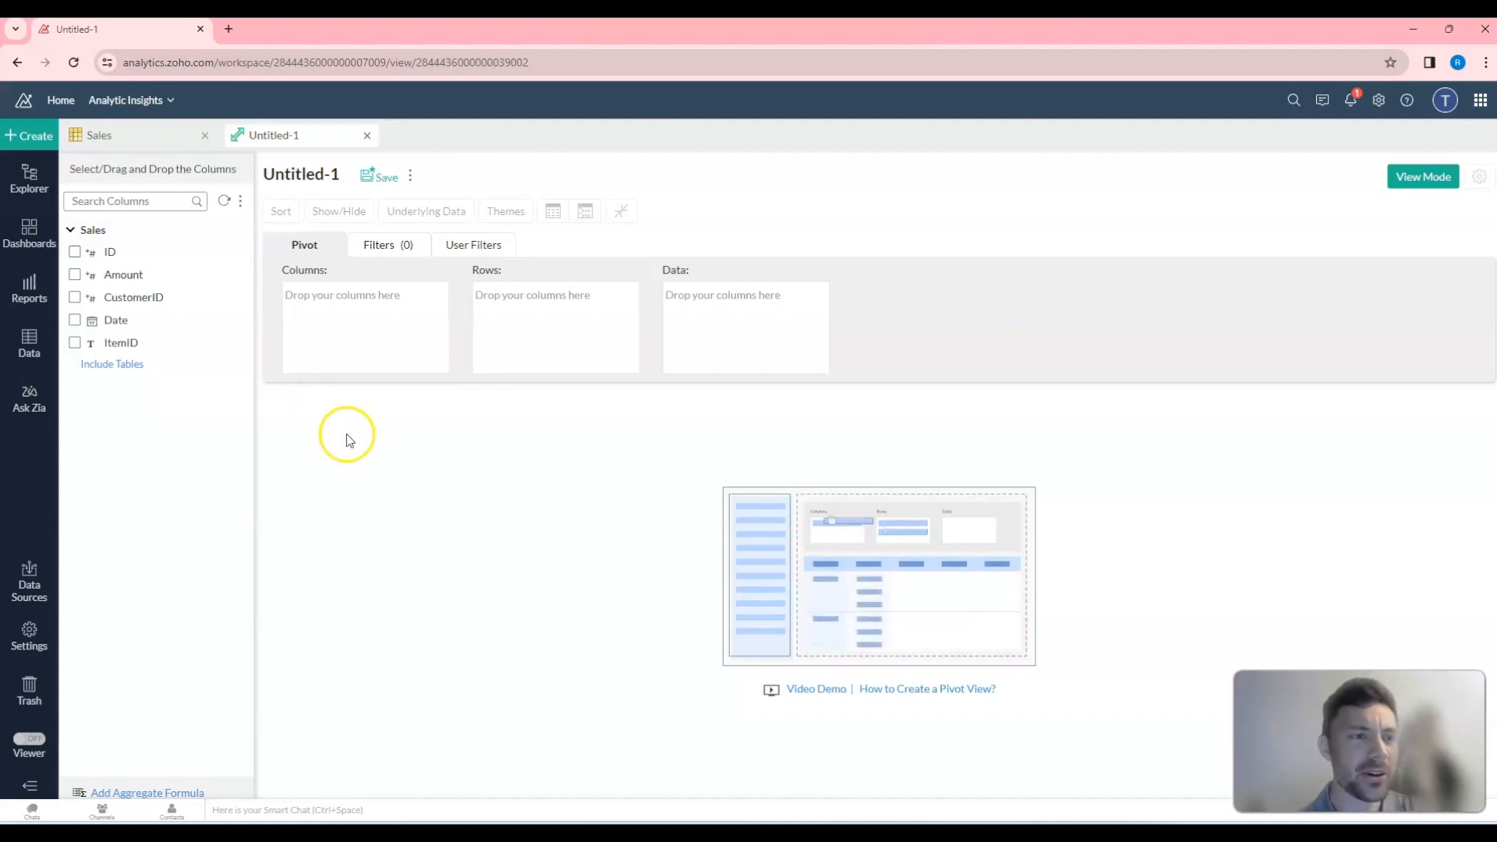
Review the rows of the Sales table, then return to the untitled pivot view.
{"action": "left_click", "coordinate": [174, 141]}
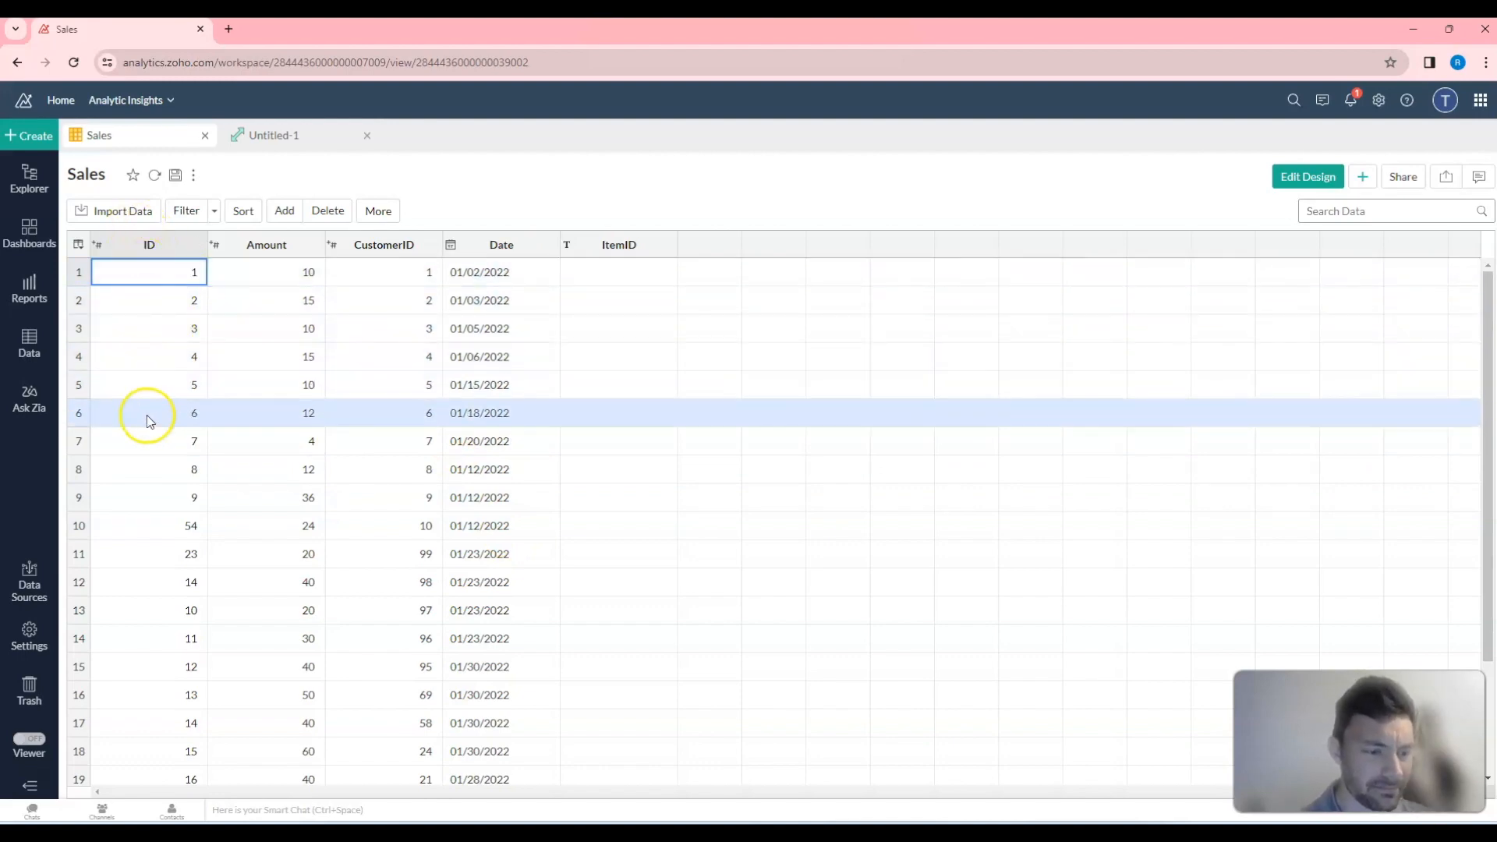
{"action": "scroll", "coordinate": [148, 449], "scroll_direction": "down", "scroll_amount": 3}
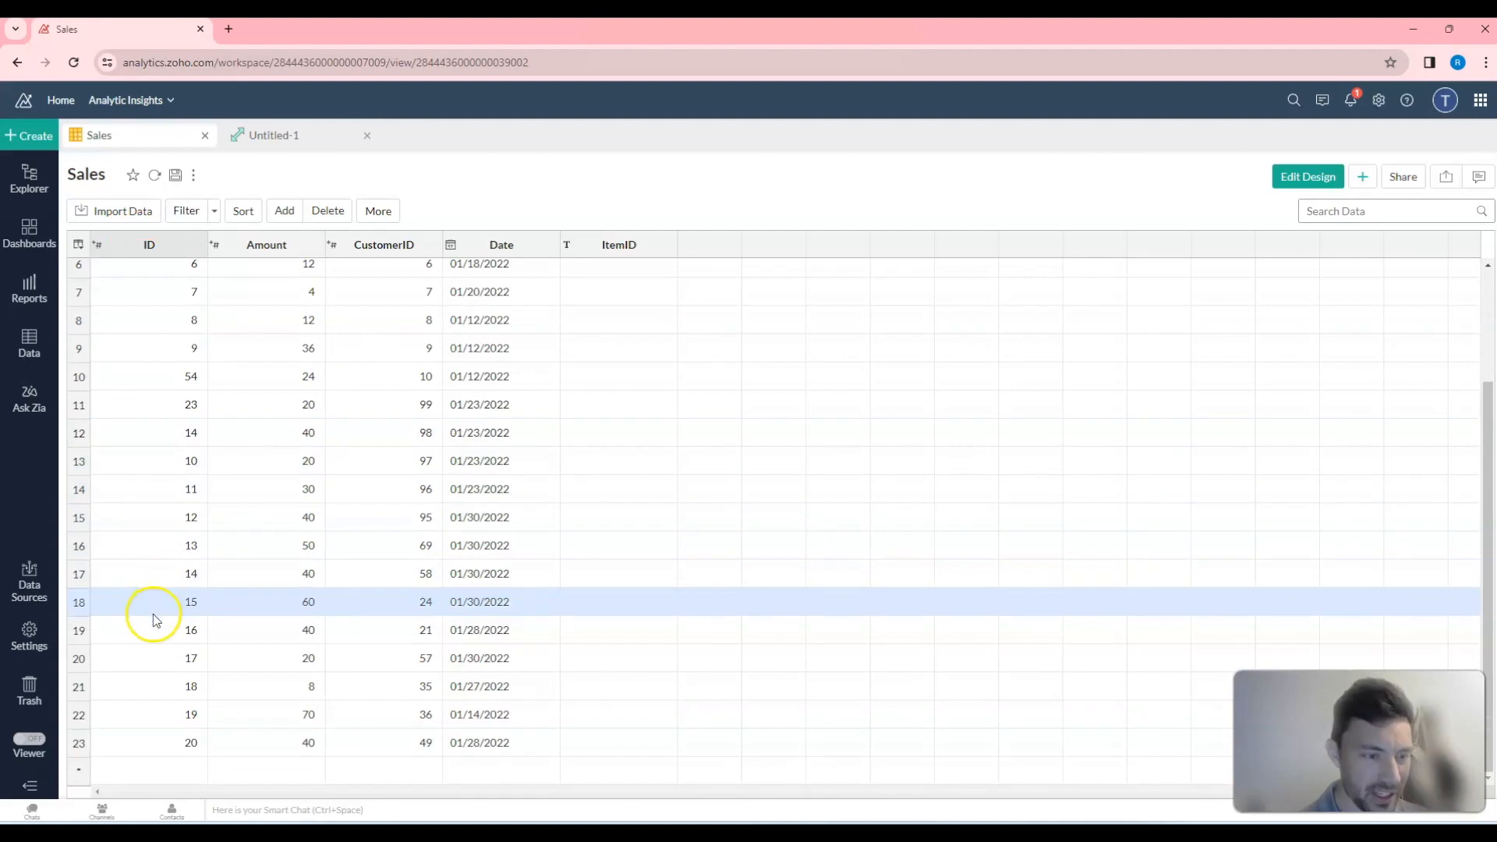
{"action": "scroll", "coordinate": [153, 614], "scroll_direction": "up", "scroll_amount": 3}
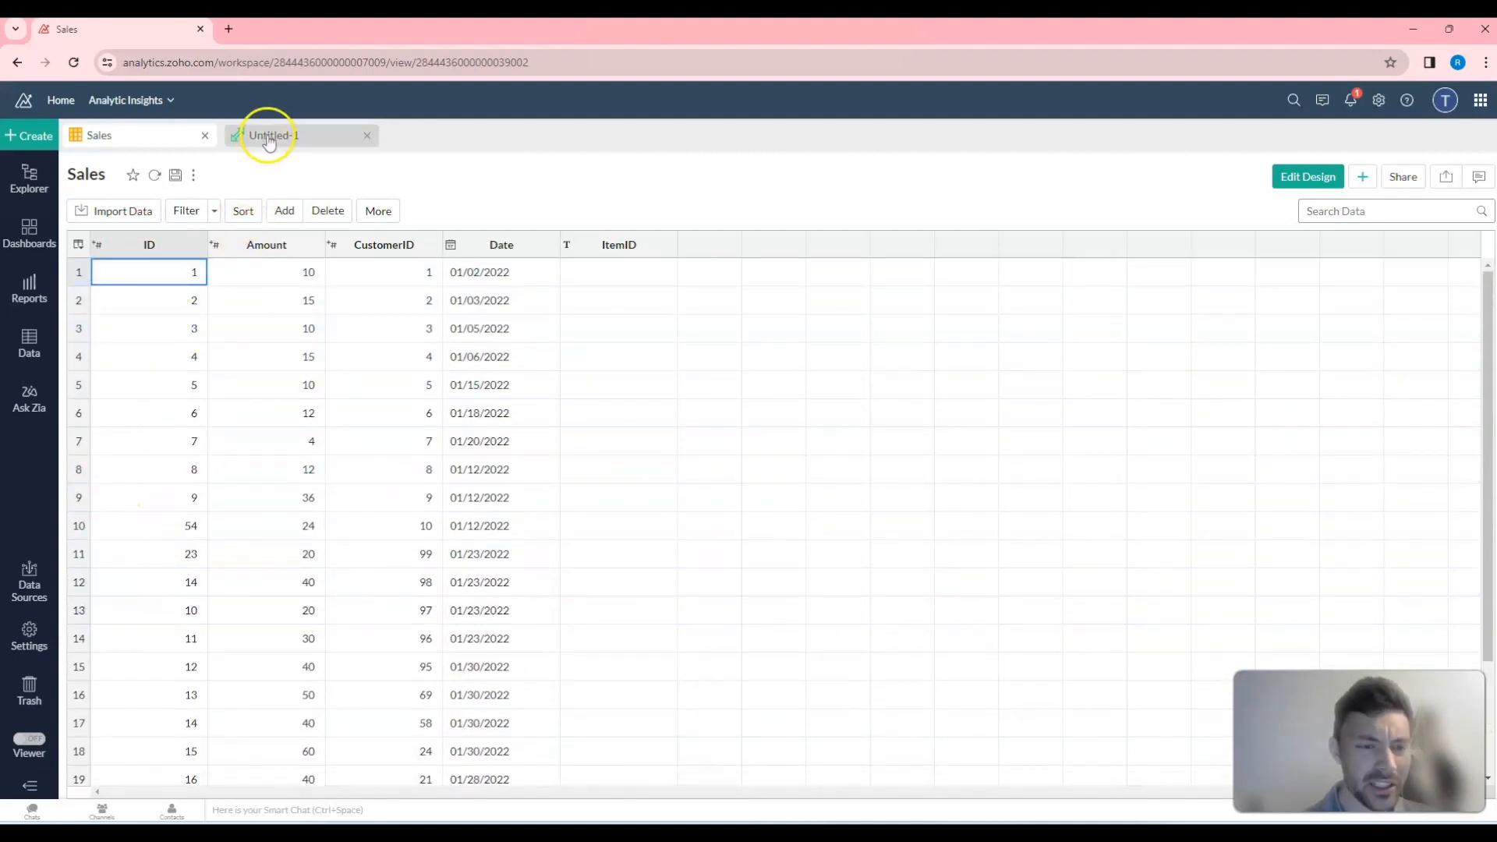
{"action": "left_click", "coordinate": [268, 141]}
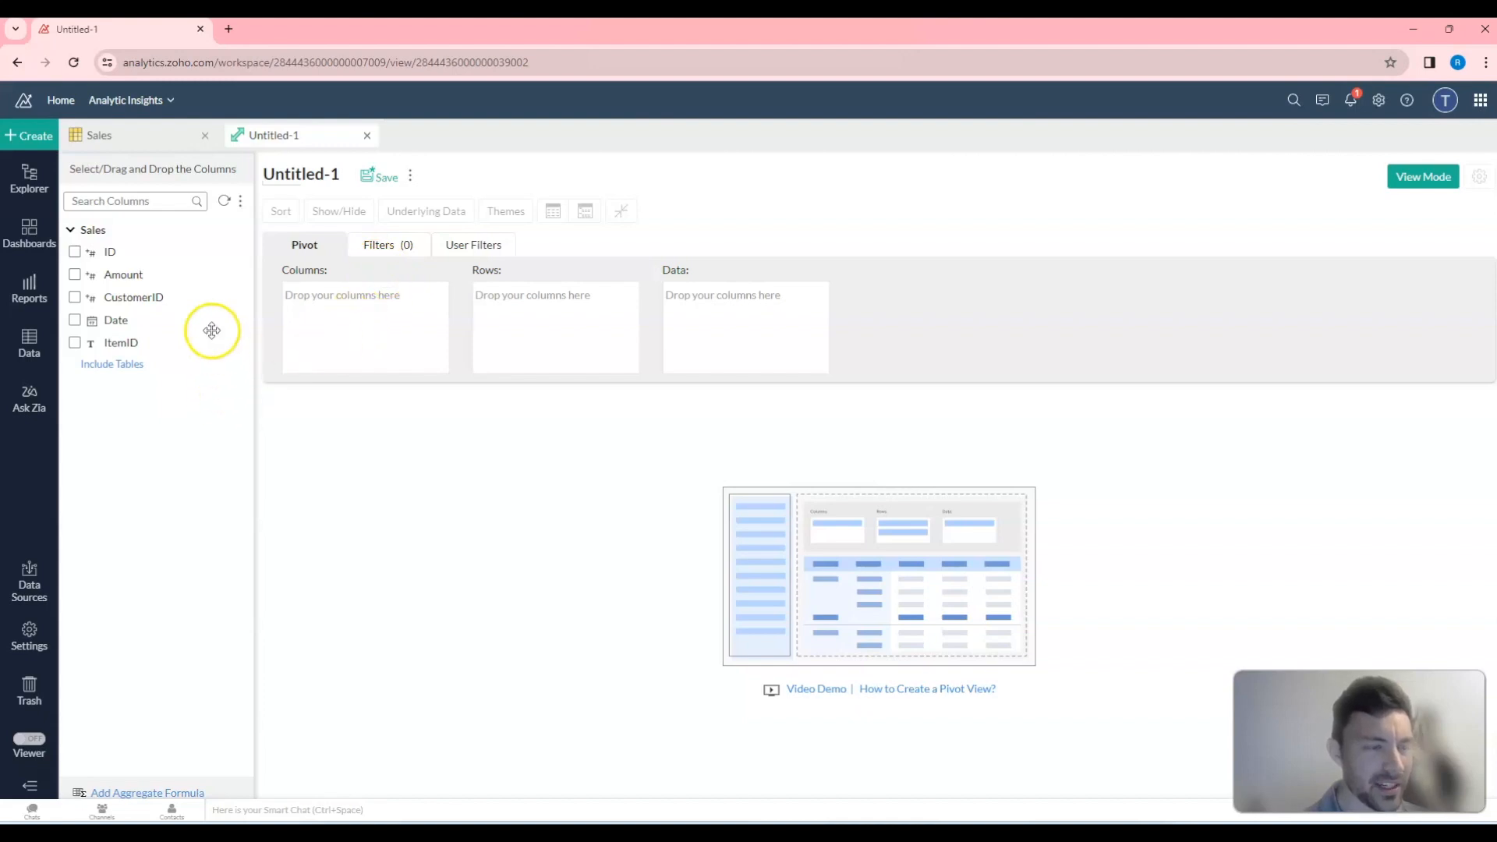
Place ID in both Rows and Data with the default Range and Sum settings, and generate the pivot.
{"action": "left_click_drag", "start_coordinate": [147, 253], "coordinate": [561, 301]}
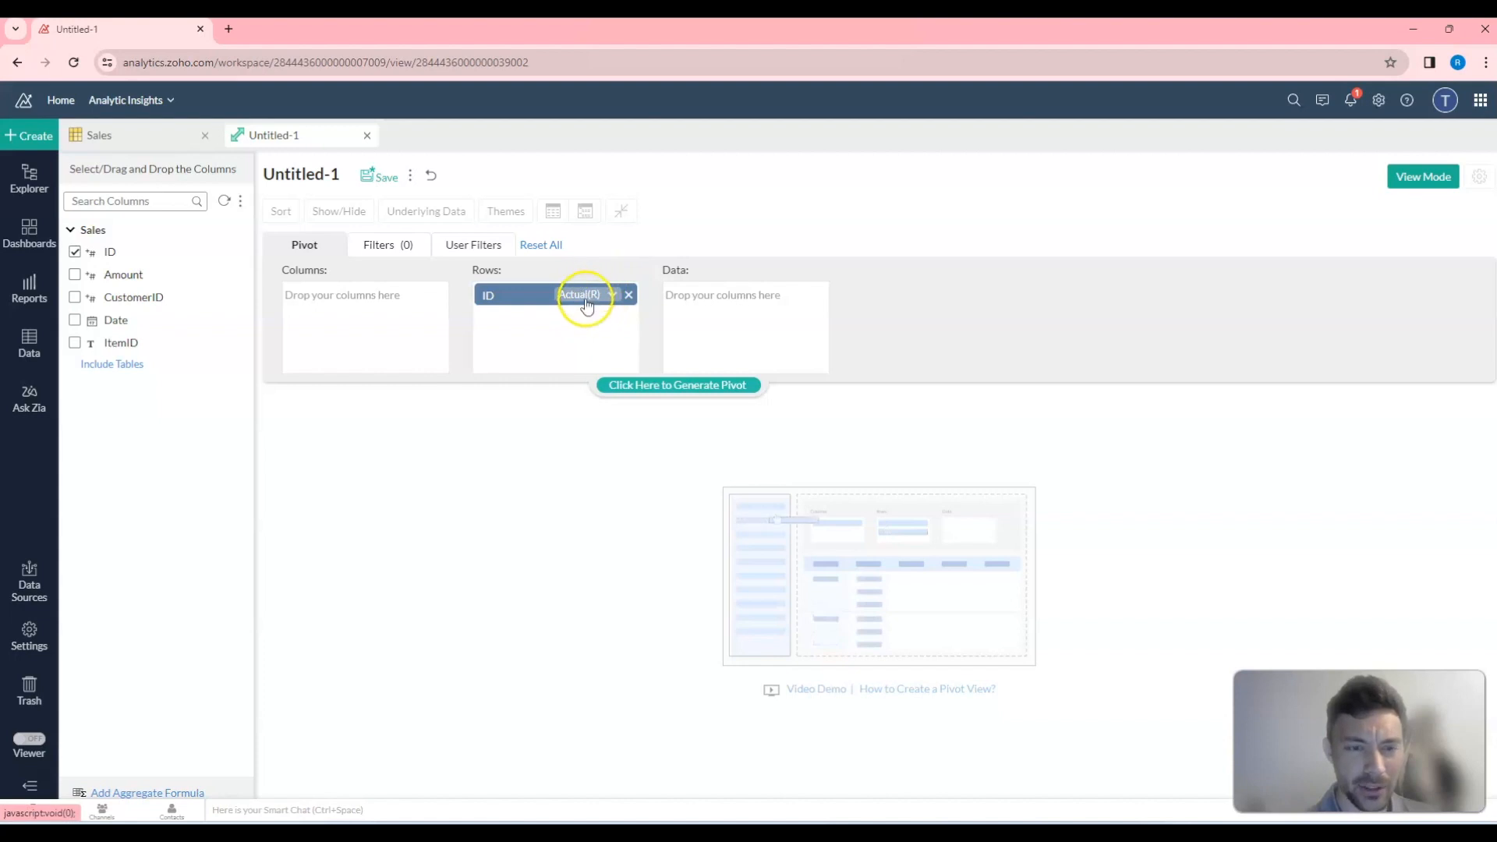
{"action": "left_click", "coordinate": [586, 301]}
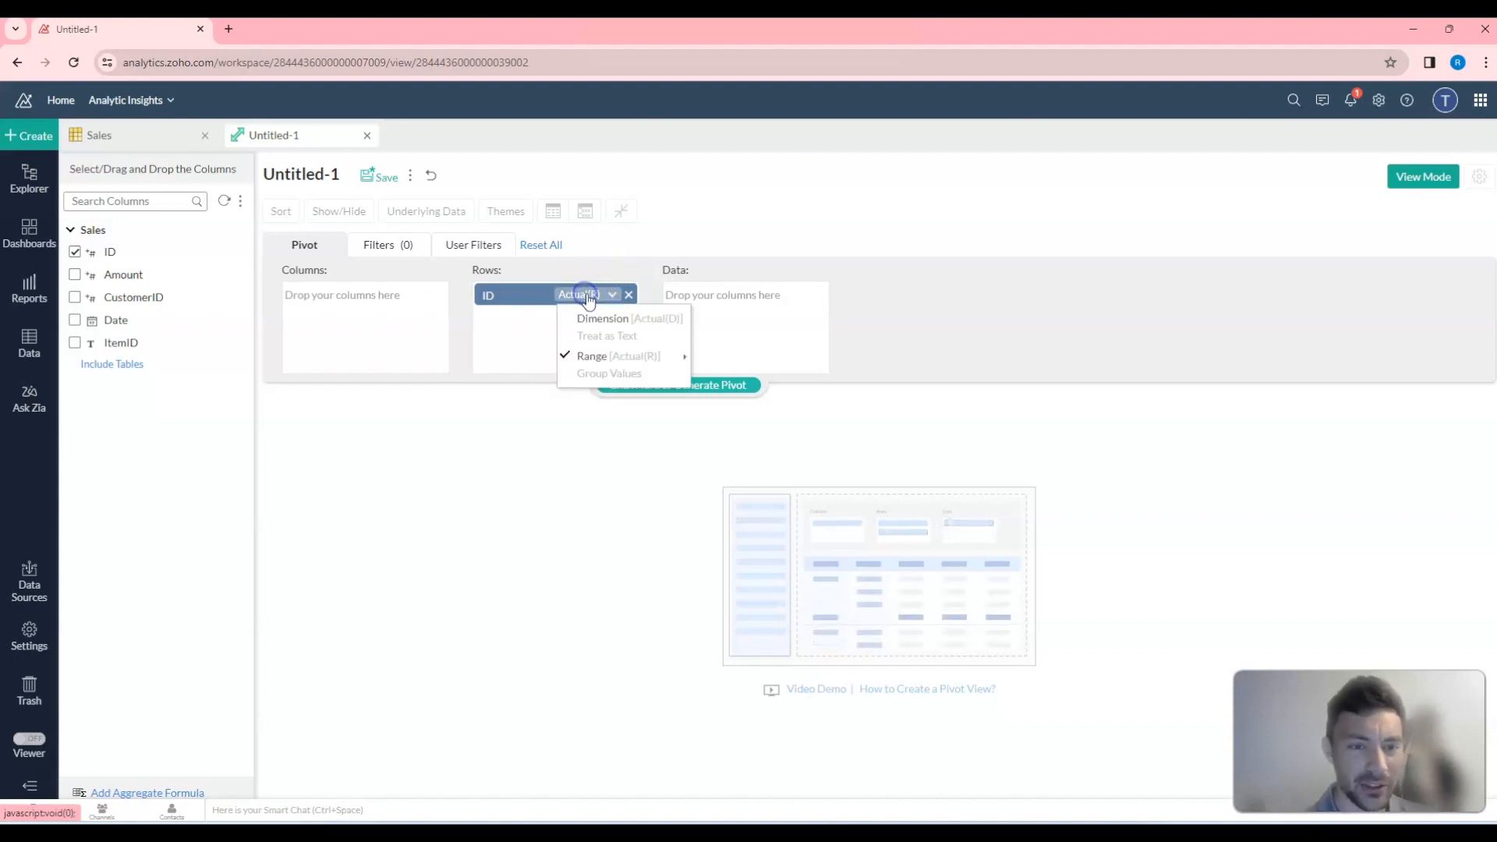
{"action": "left_click", "coordinate": [491, 334]}
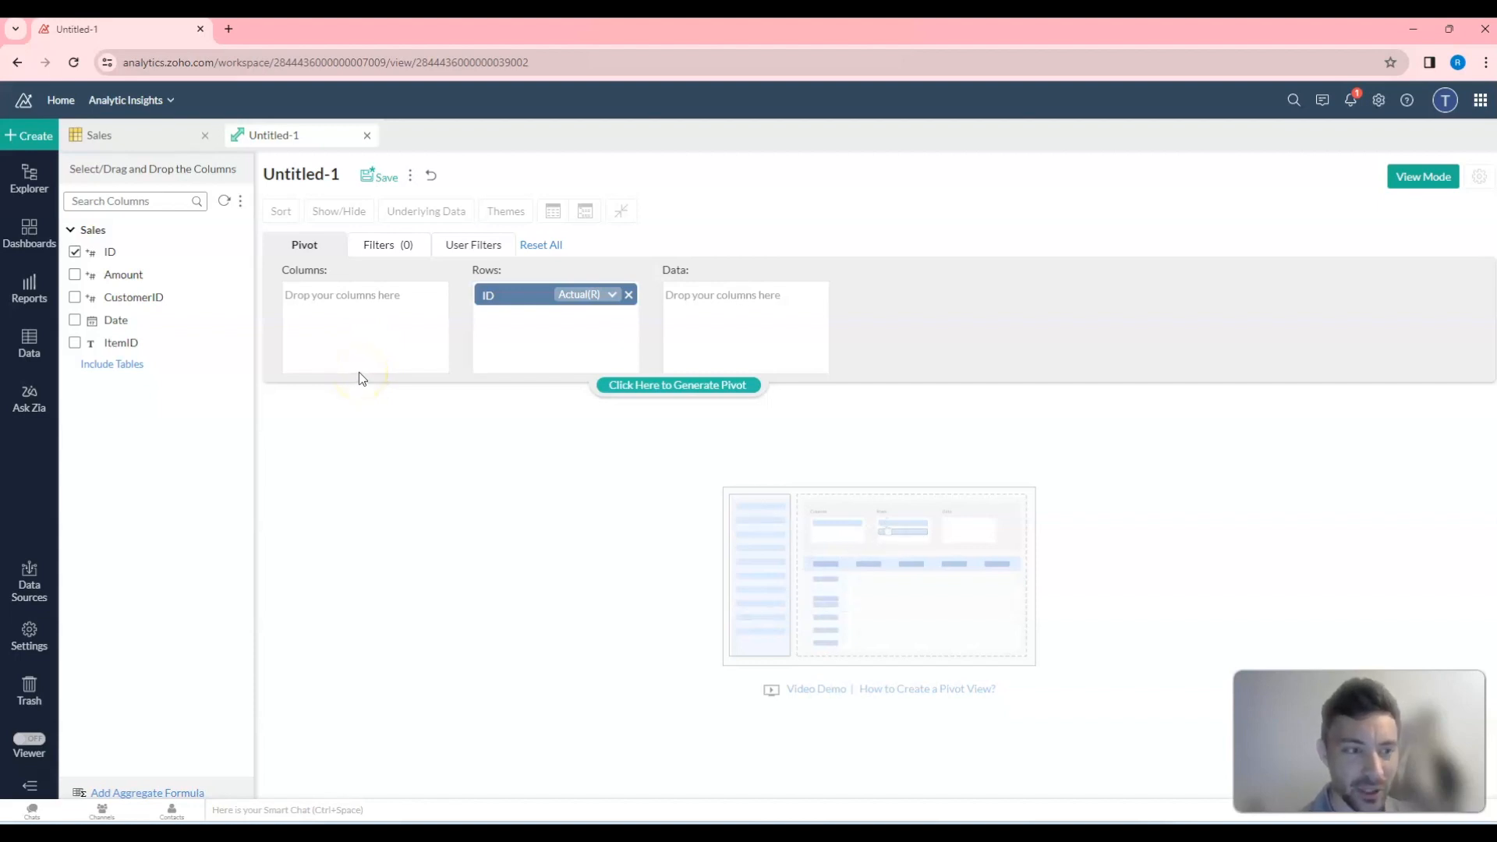
{"action": "left_click_drag", "start_coordinate": [137, 251], "coordinate": [741, 303]}
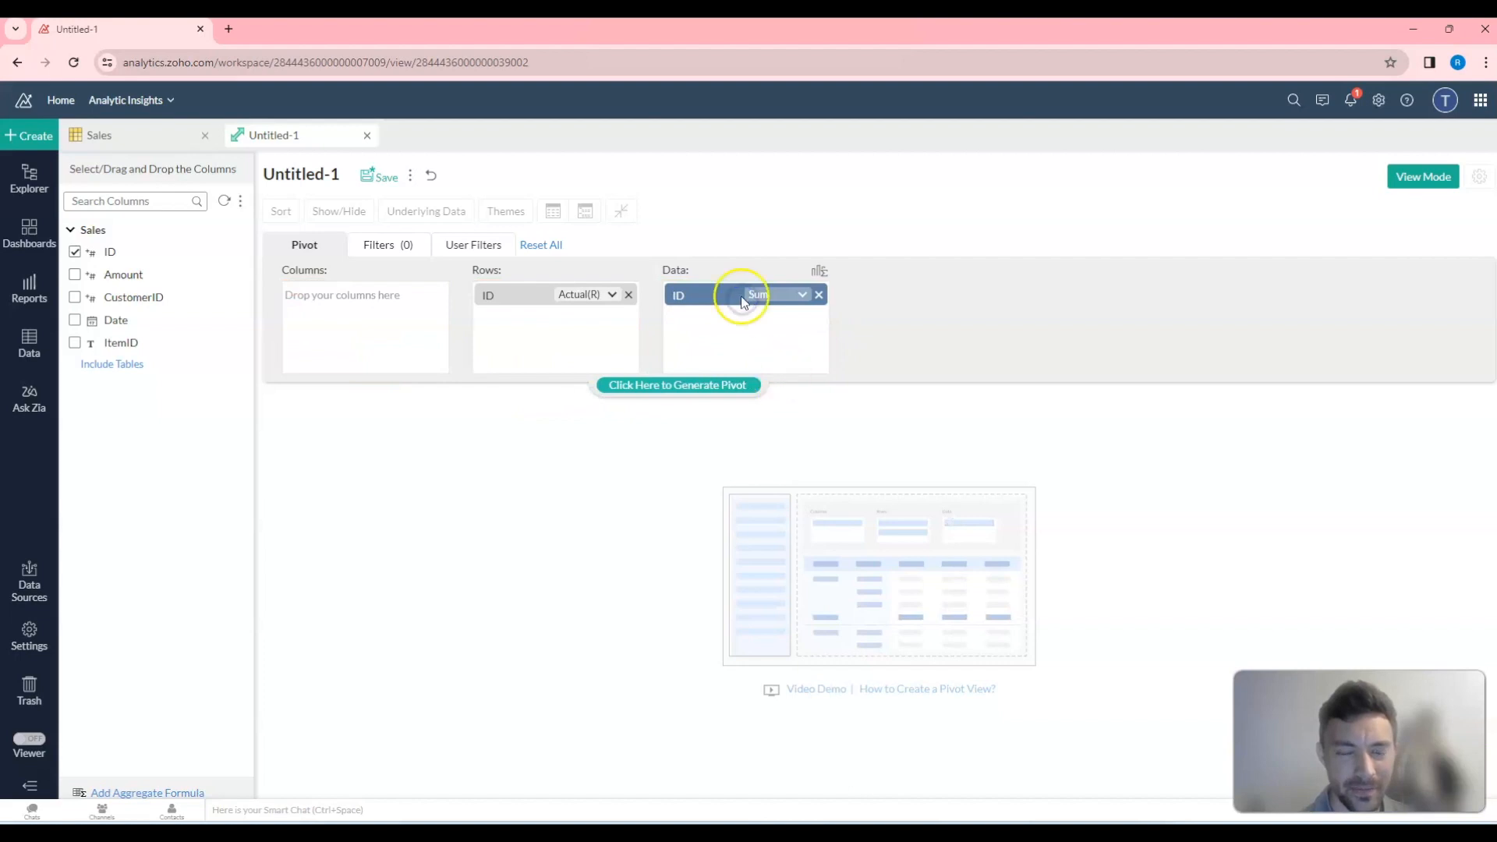
{"action": "left_click", "coordinate": [651, 385]}
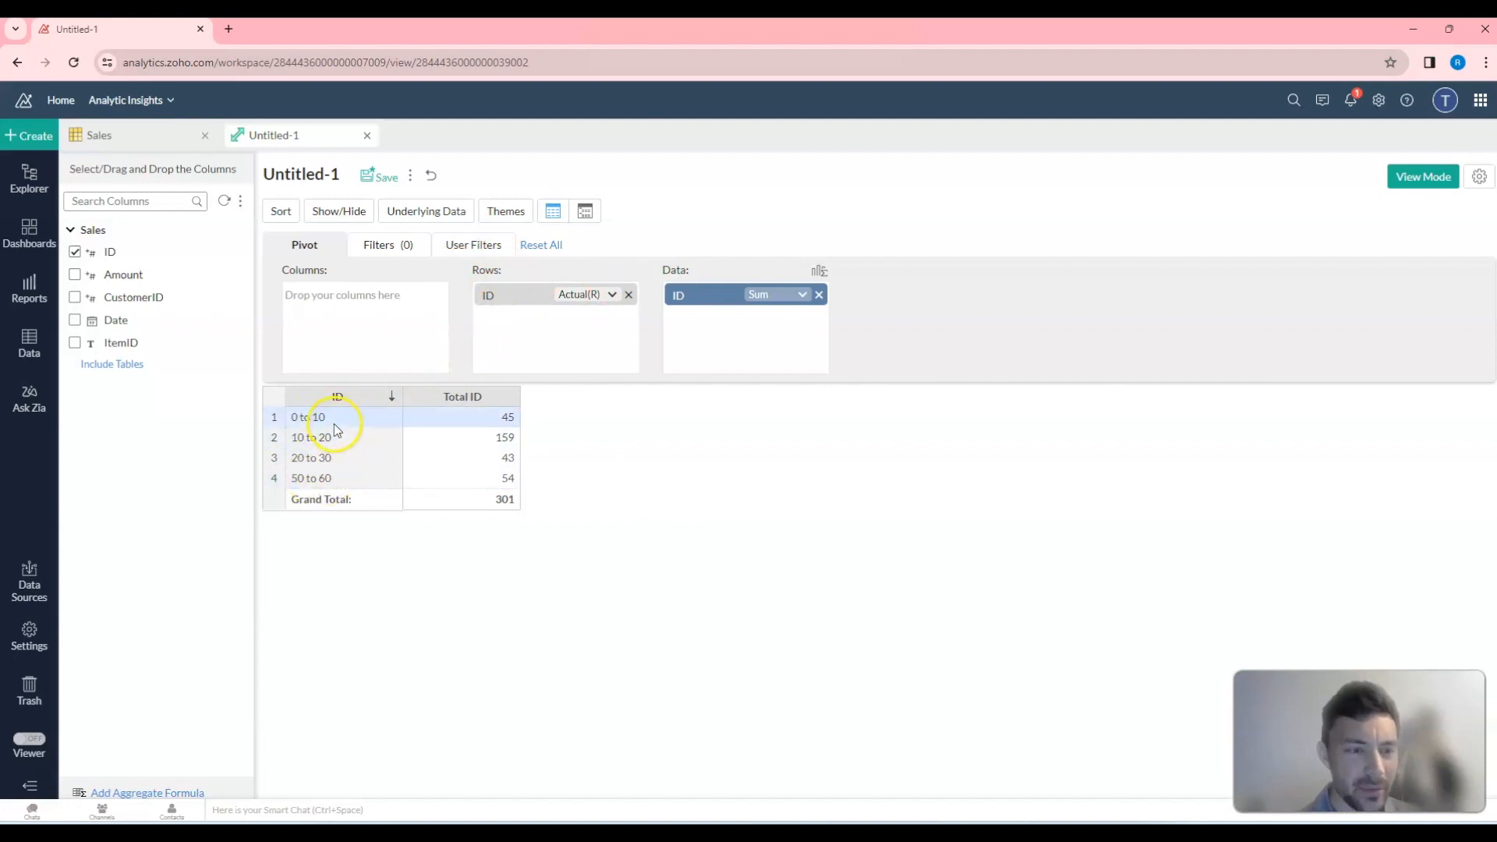
Change the ID row field from a range to Dimension, regenerate the pivot and look through its rows.
{"action": "left_click", "coordinate": [594, 298]}
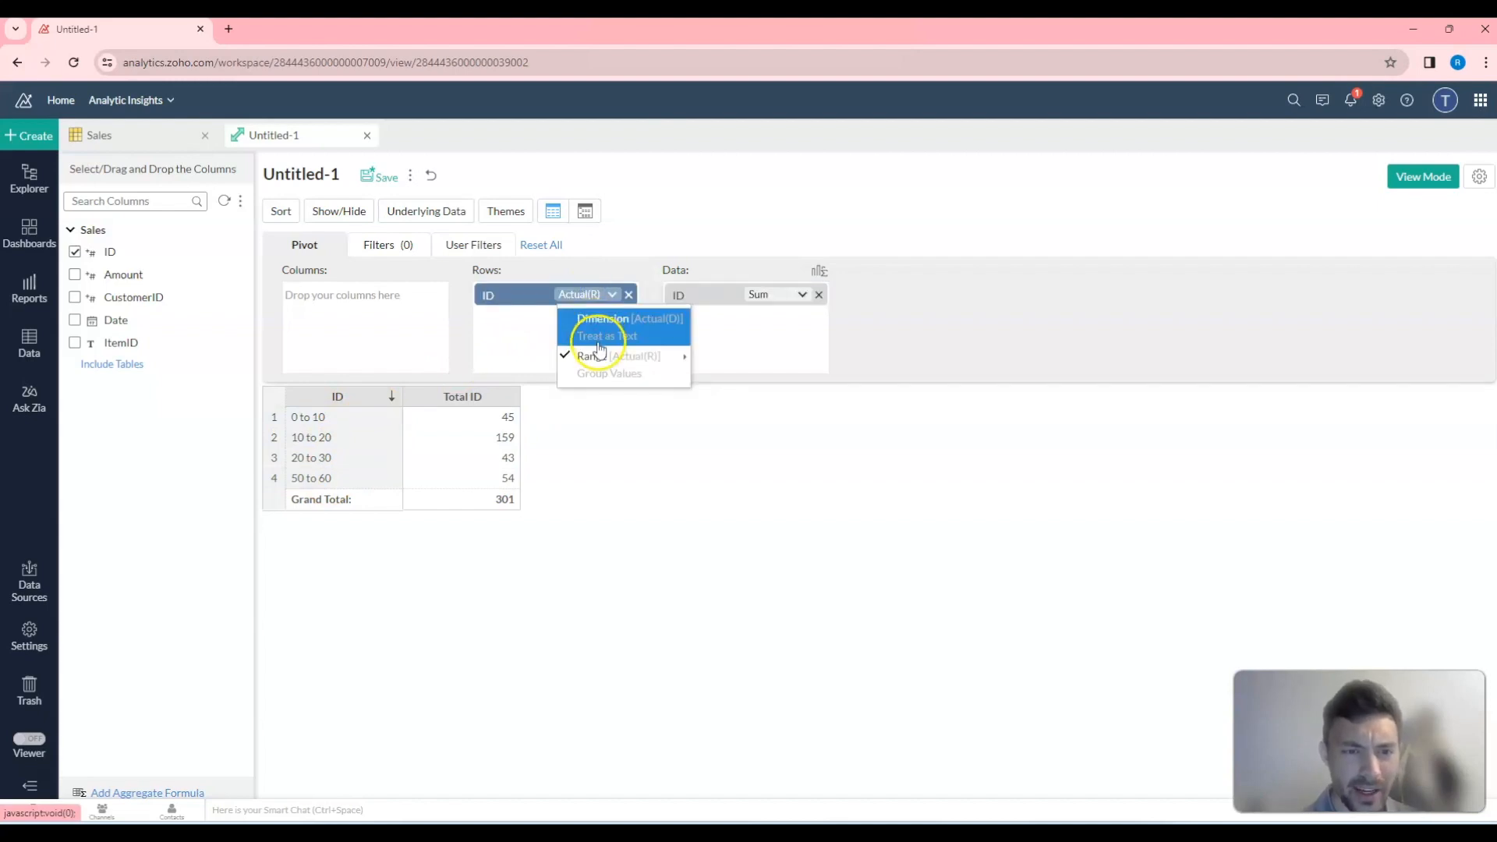
{"action": "left_click", "coordinate": [622, 335]}
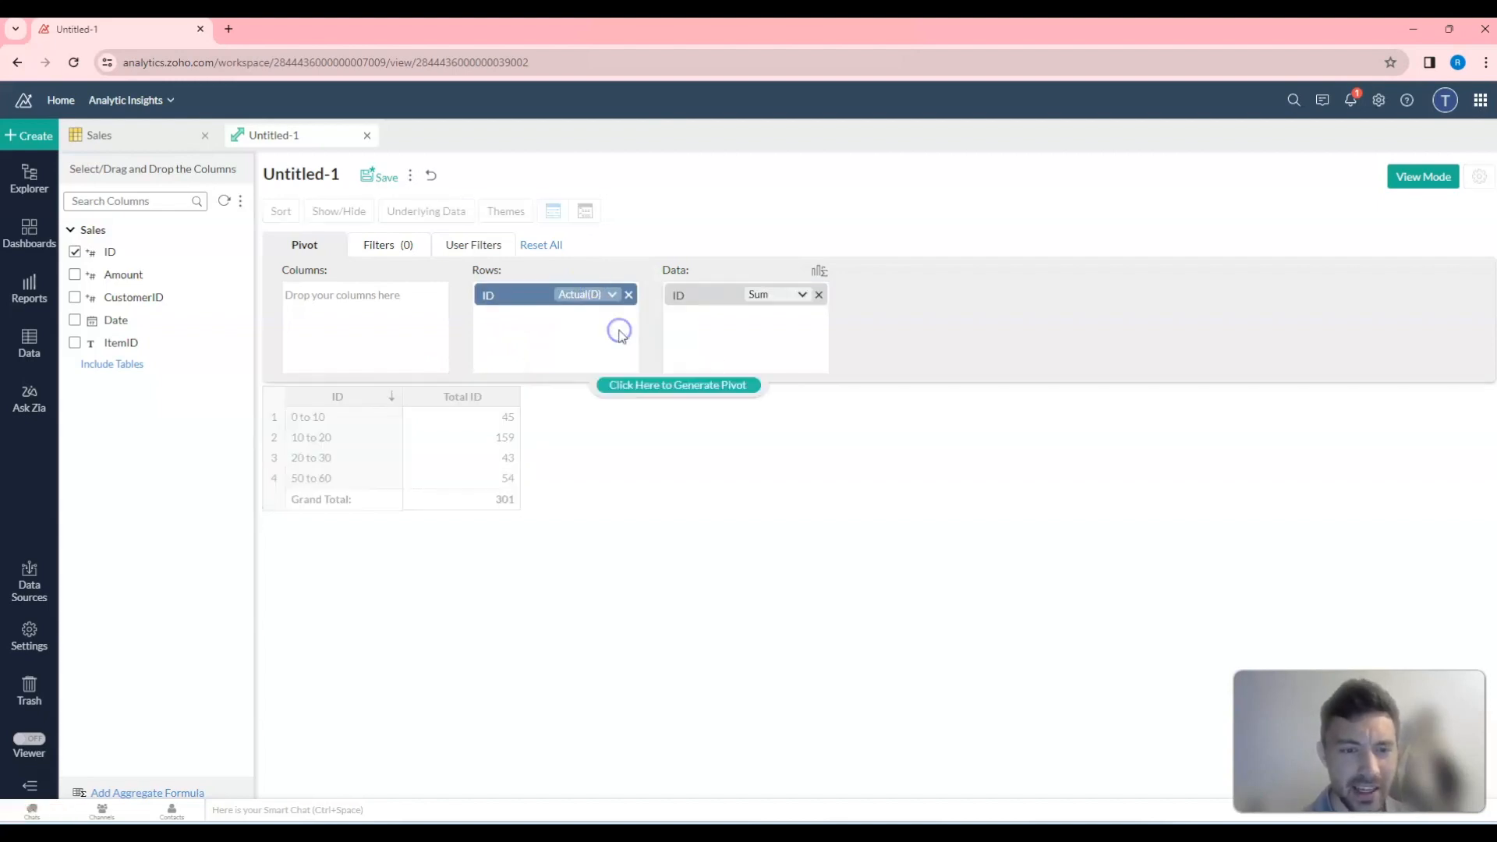
{"action": "left_click", "coordinate": [651, 384]}
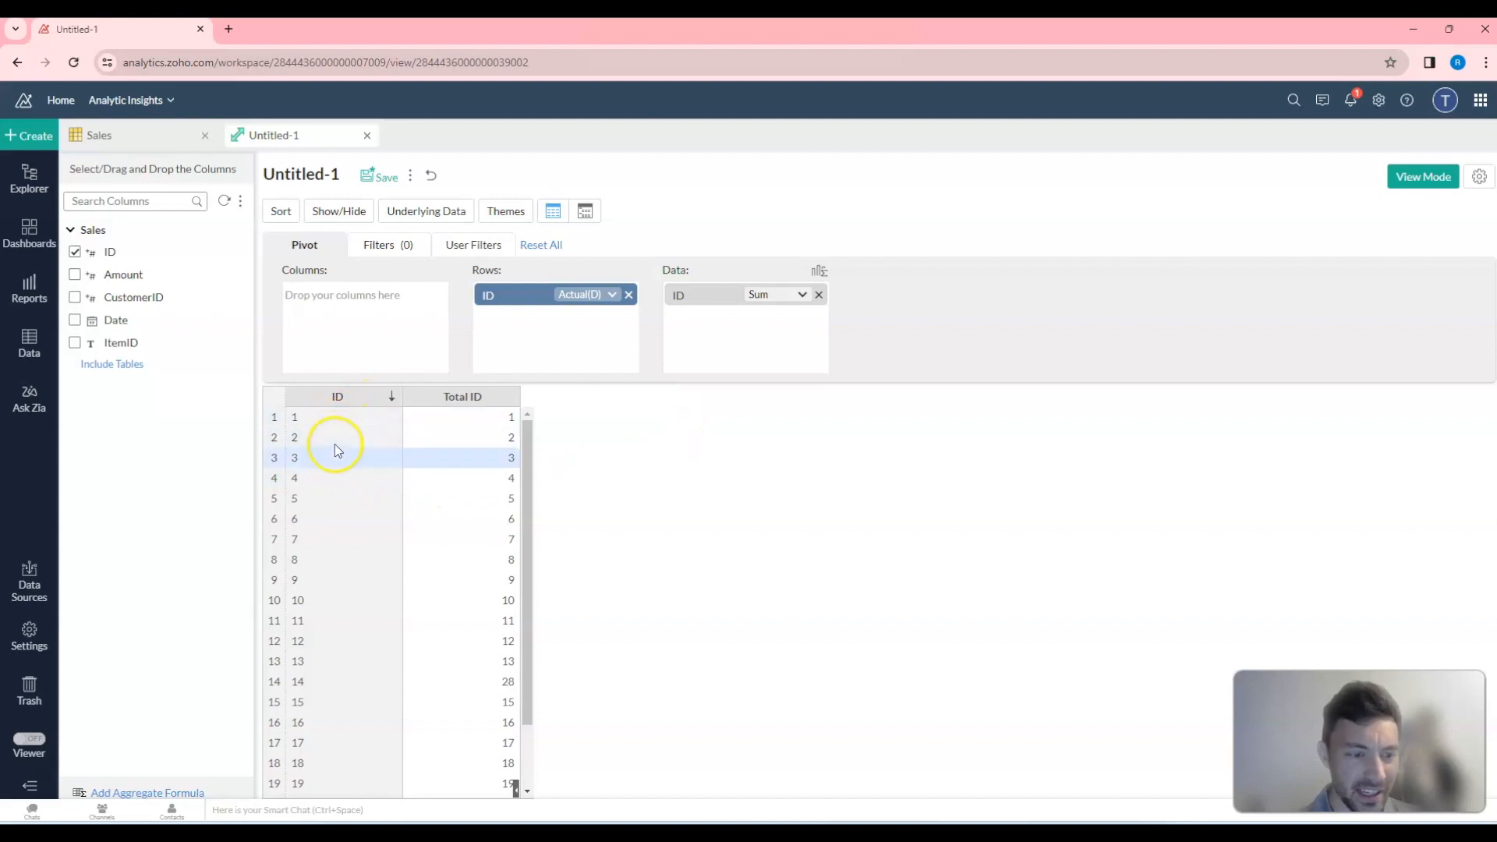
{"action": "scroll", "coordinate": [334, 590], "scroll_direction": "down", "scroll_amount": 2}
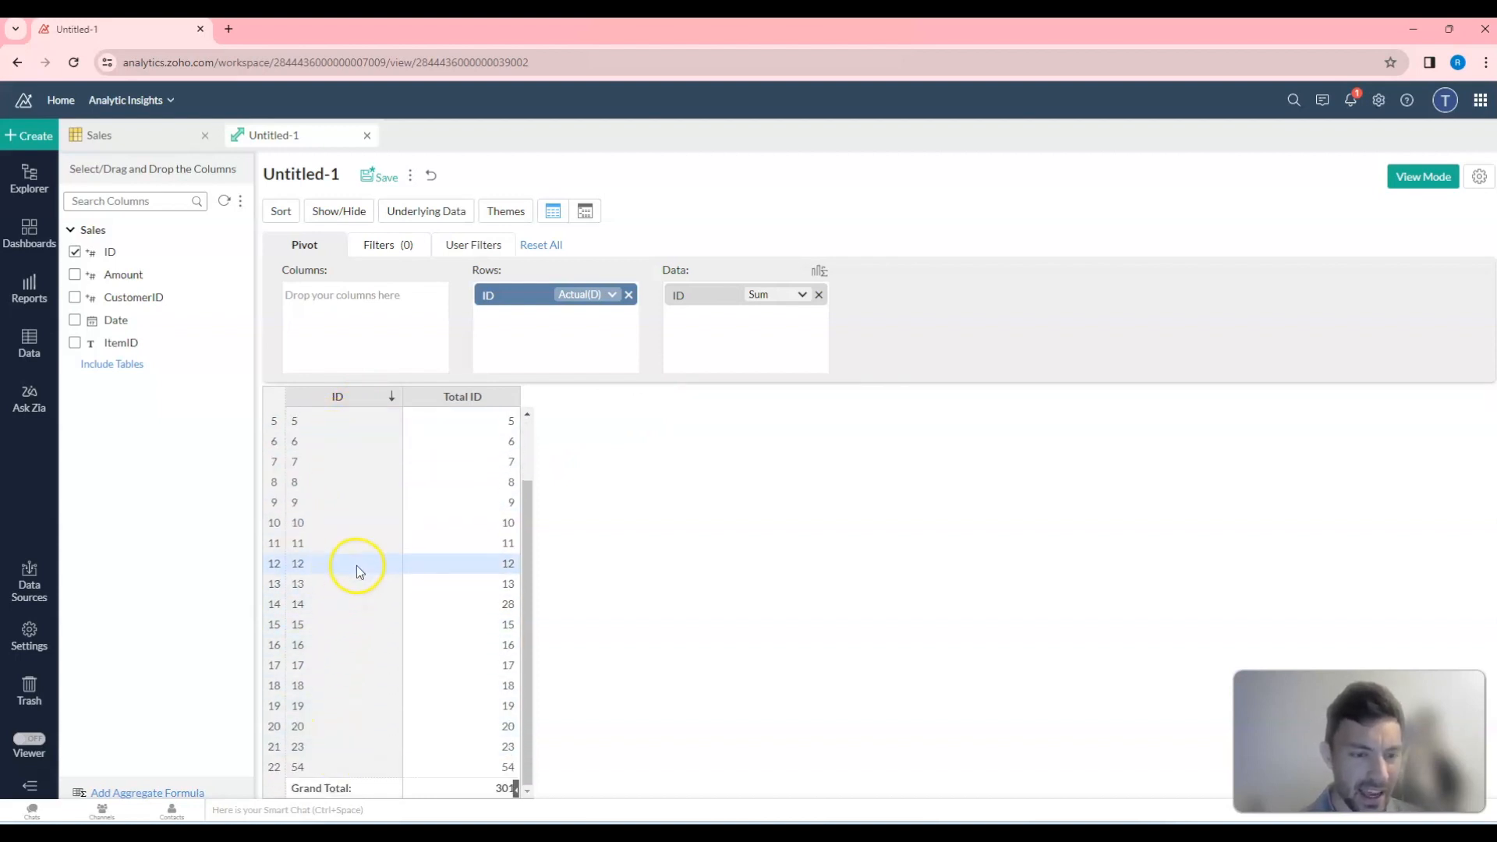
{"action": "scroll", "coordinate": [359, 568], "scroll_direction": "up", "scroll_amount": 2}
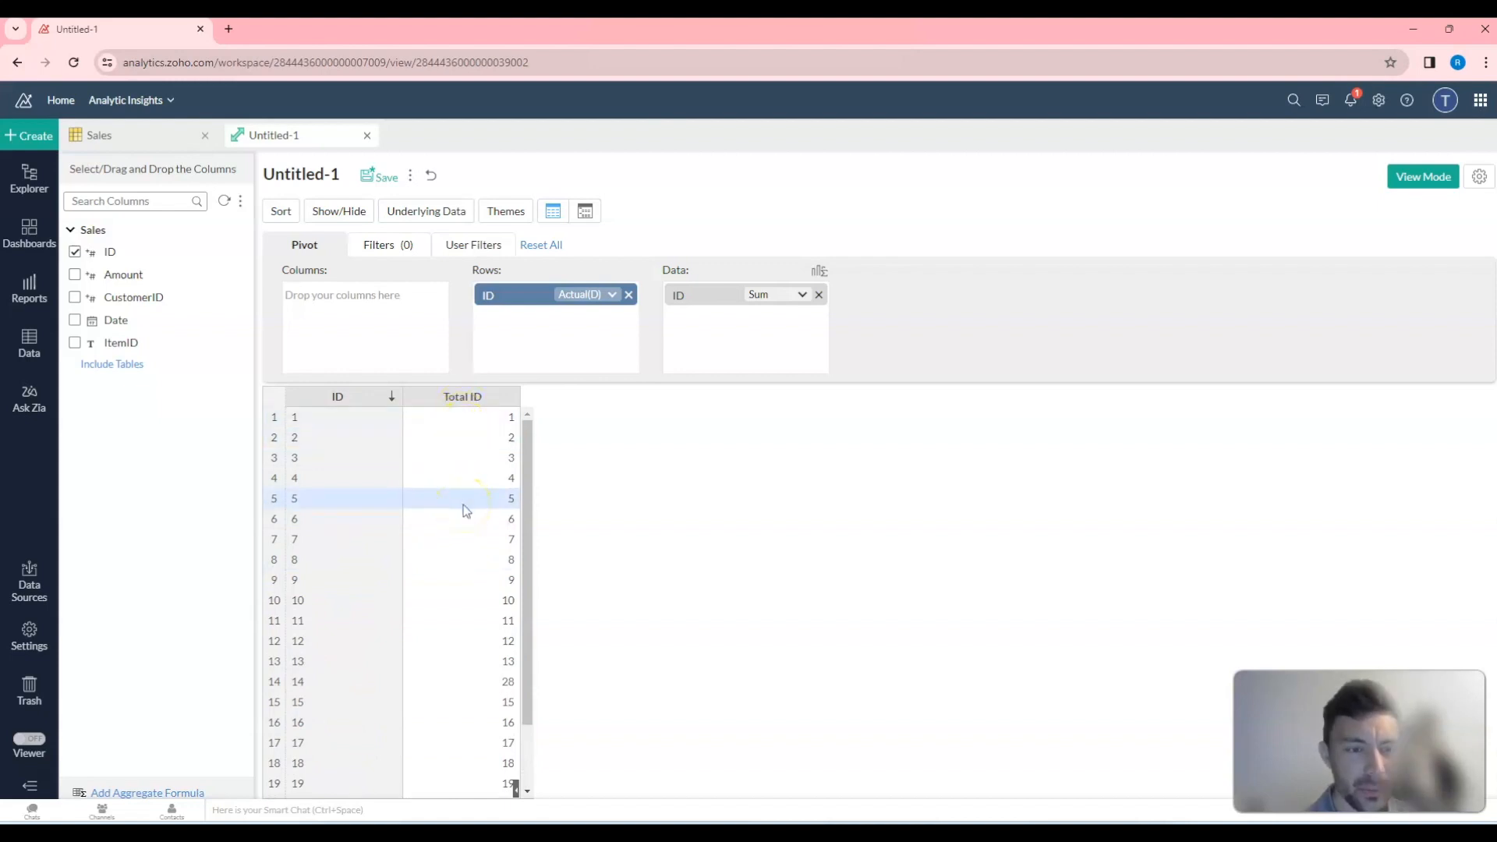
Switch the ID data field's aggregation to Count, regenerate the pivot and check the count for each ID.
{"action": "left_click", "coordinate": [771, 303]}
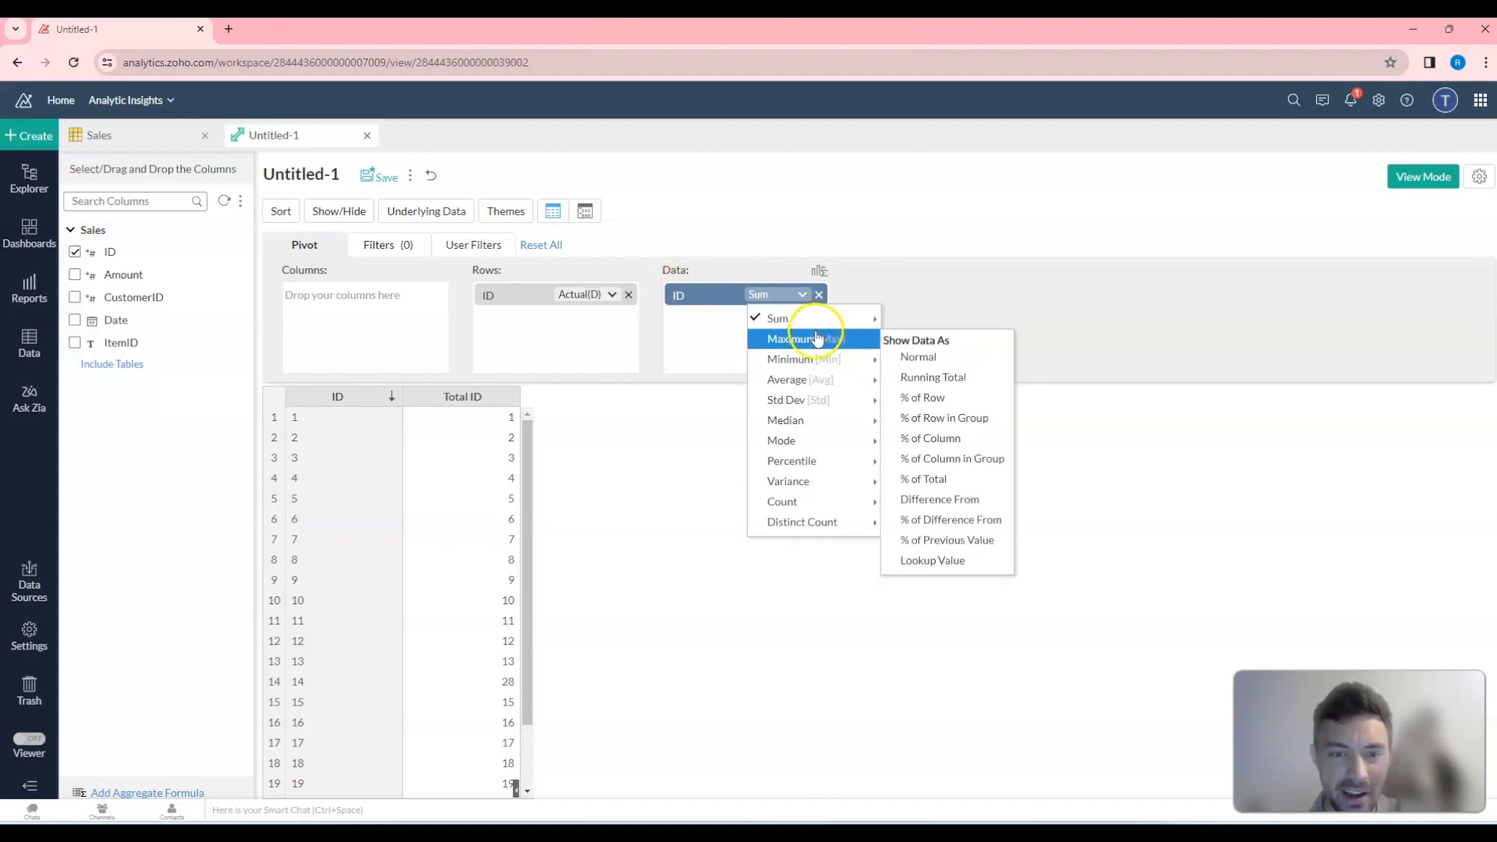
{"action": "mouse_move", "coordinate": [819, 388]}
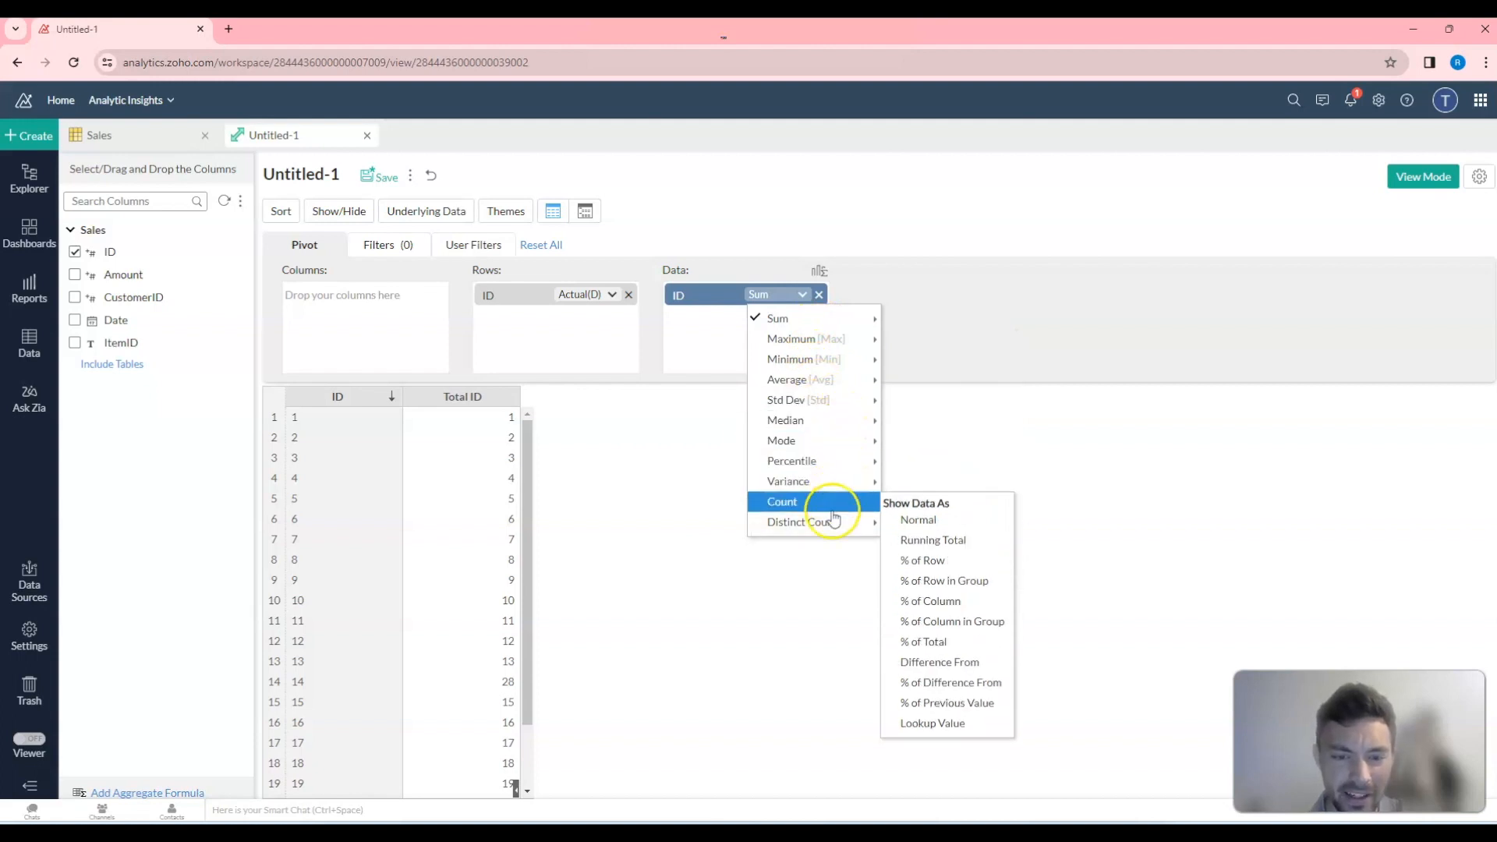
{"action": "mouse_move", "coordinate": [828, 538]}
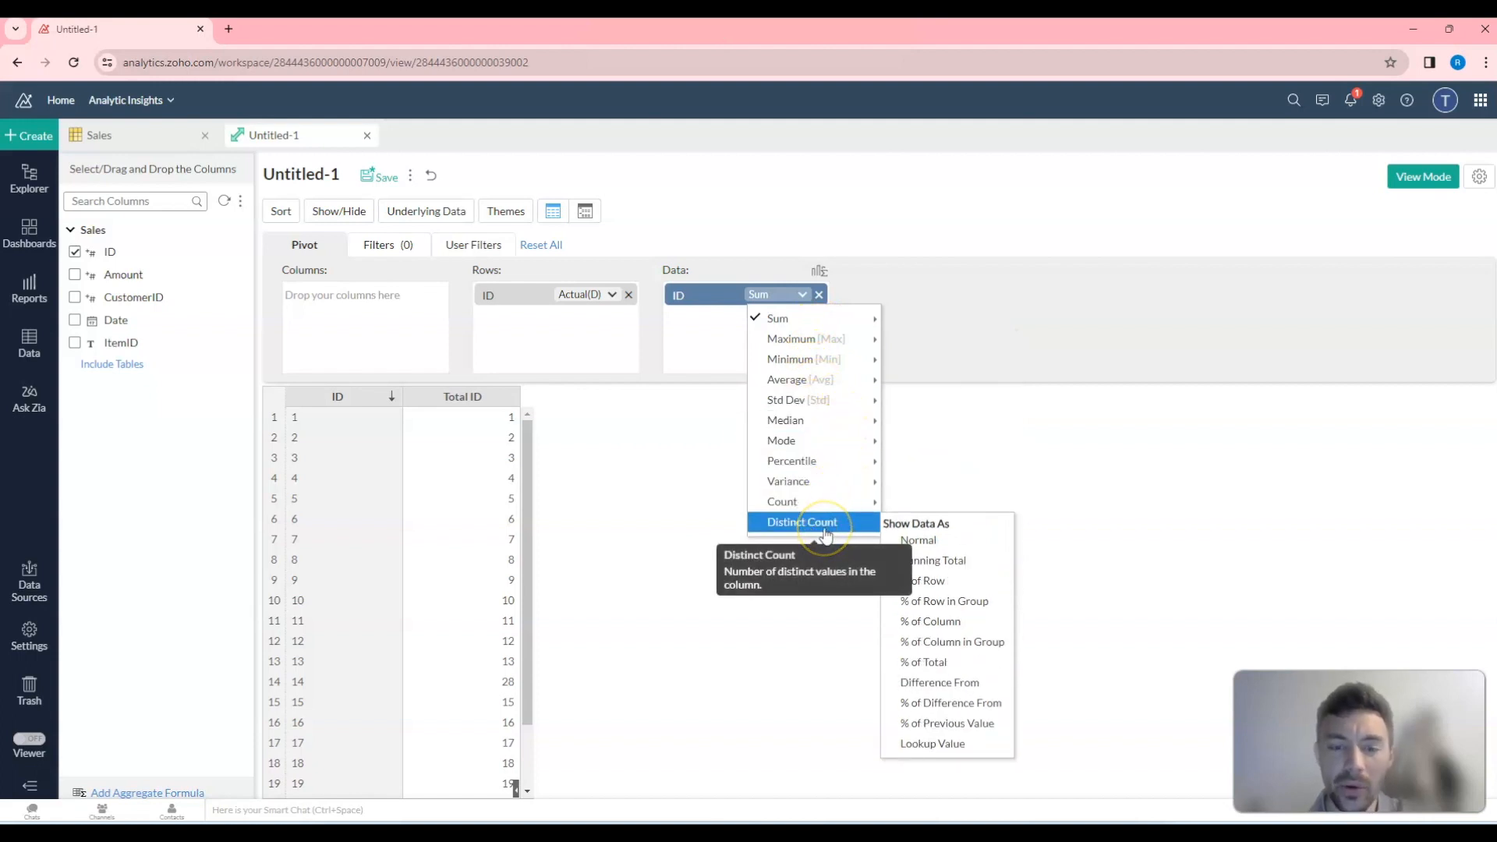
{"action": "left_click", "coordinate": [815, 503]}
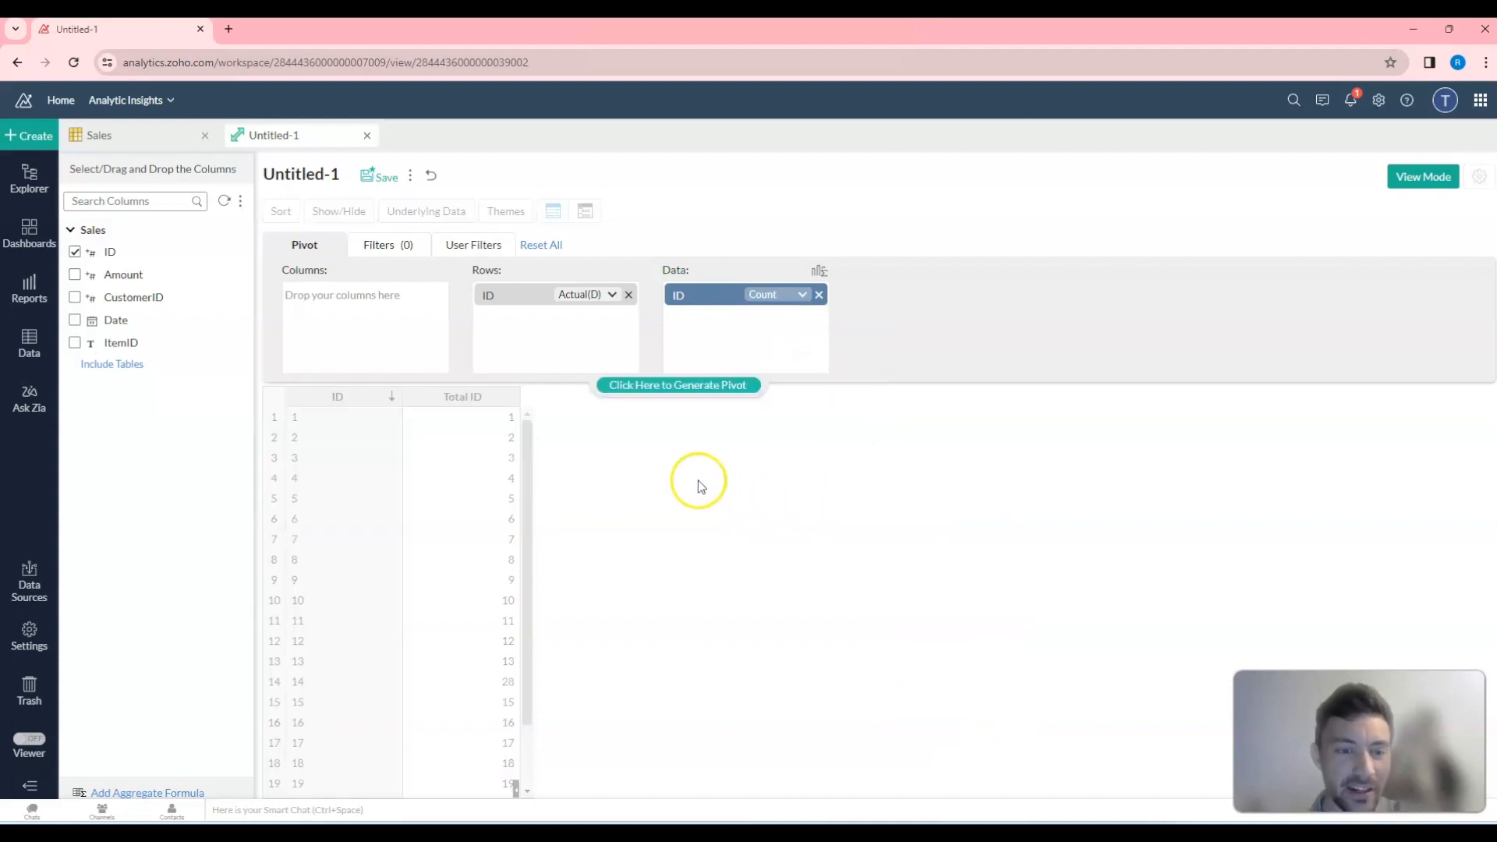
{"action": "left_click", "coordinate": [664, 386]}
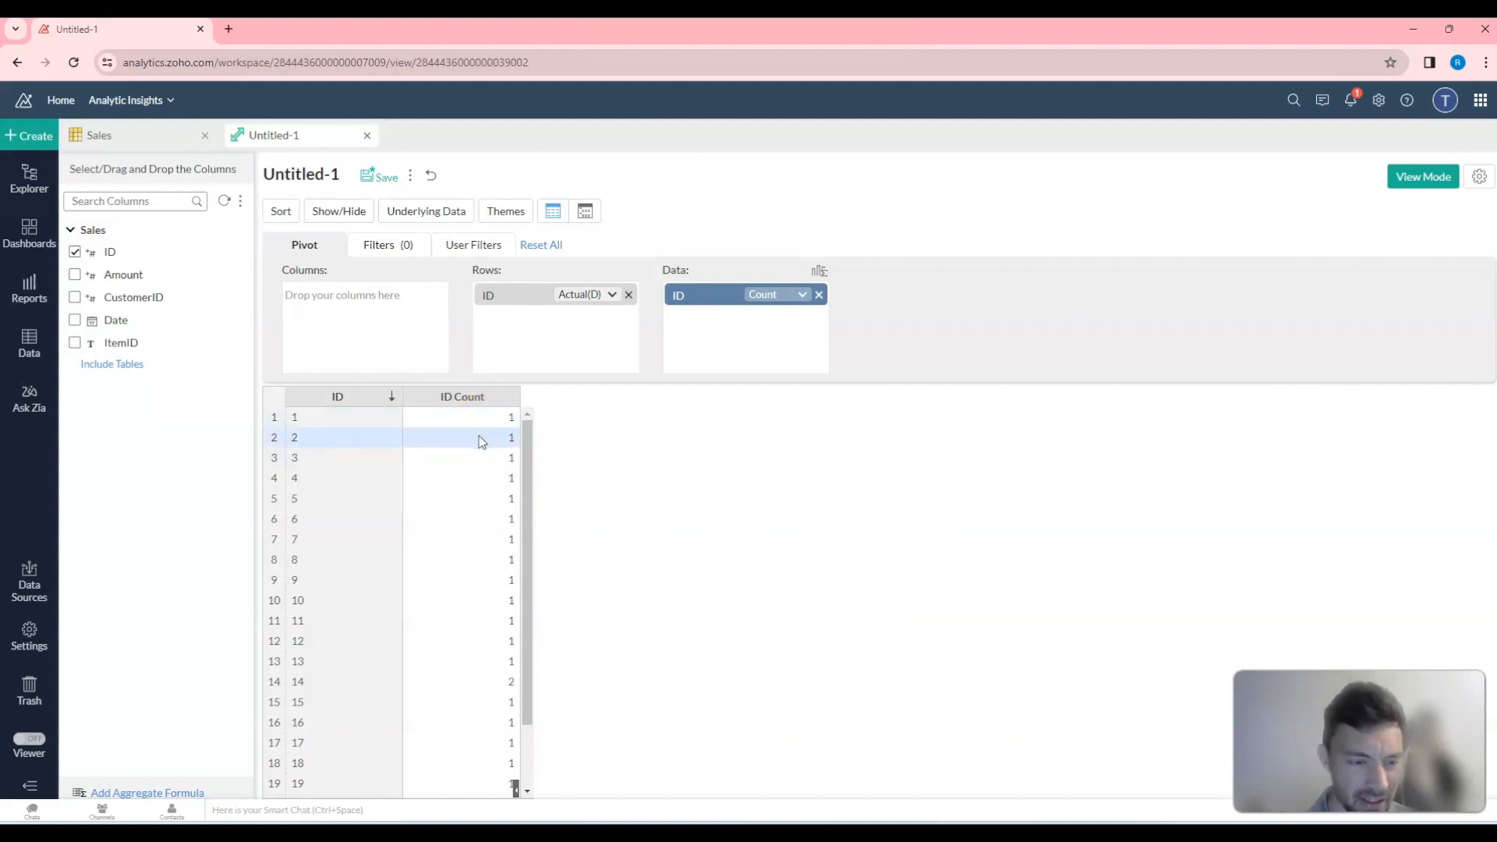
{"action": "scroll", "coordinate": [482, 437], "scroll_direction": "down", "scroll_amount": 3}
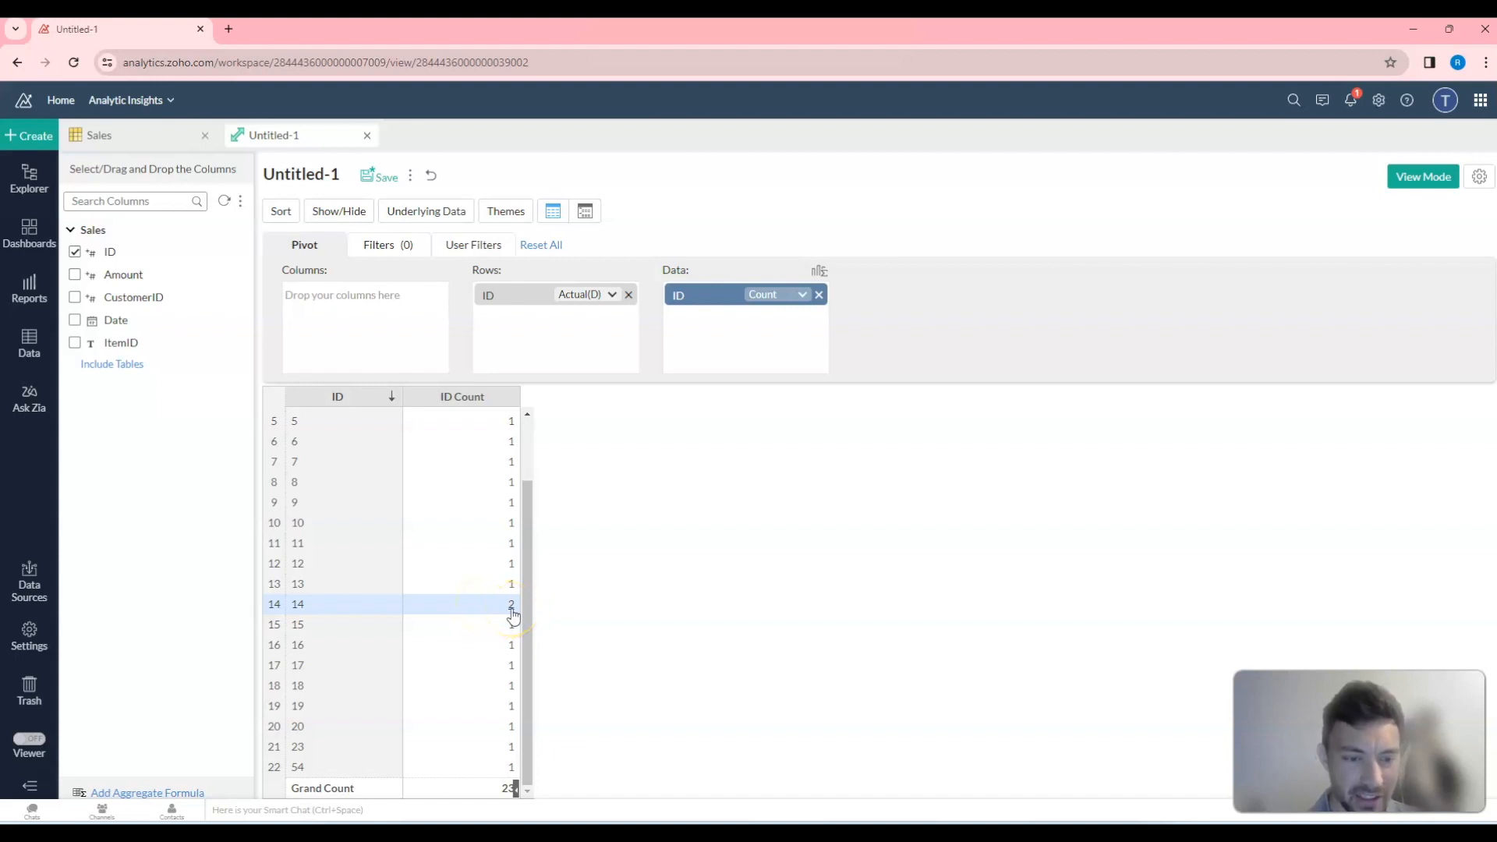
View the underlying records for ID 14 in the pivot and close them again.
{"action": "left_click", "coordinate": [300, 608]}
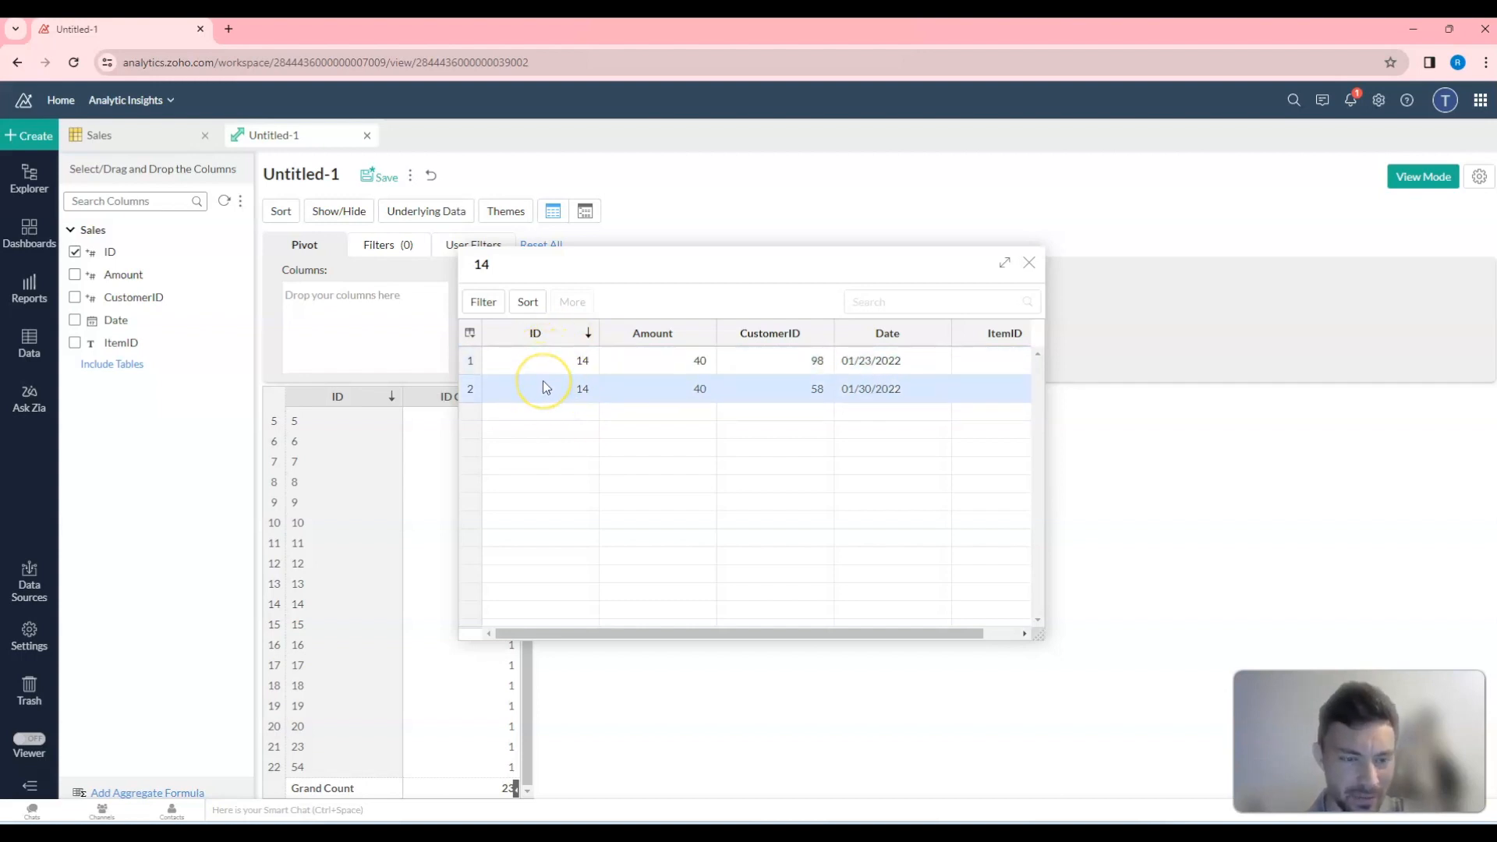
{"action": "left_click", "coordinate": [1029, 265]}
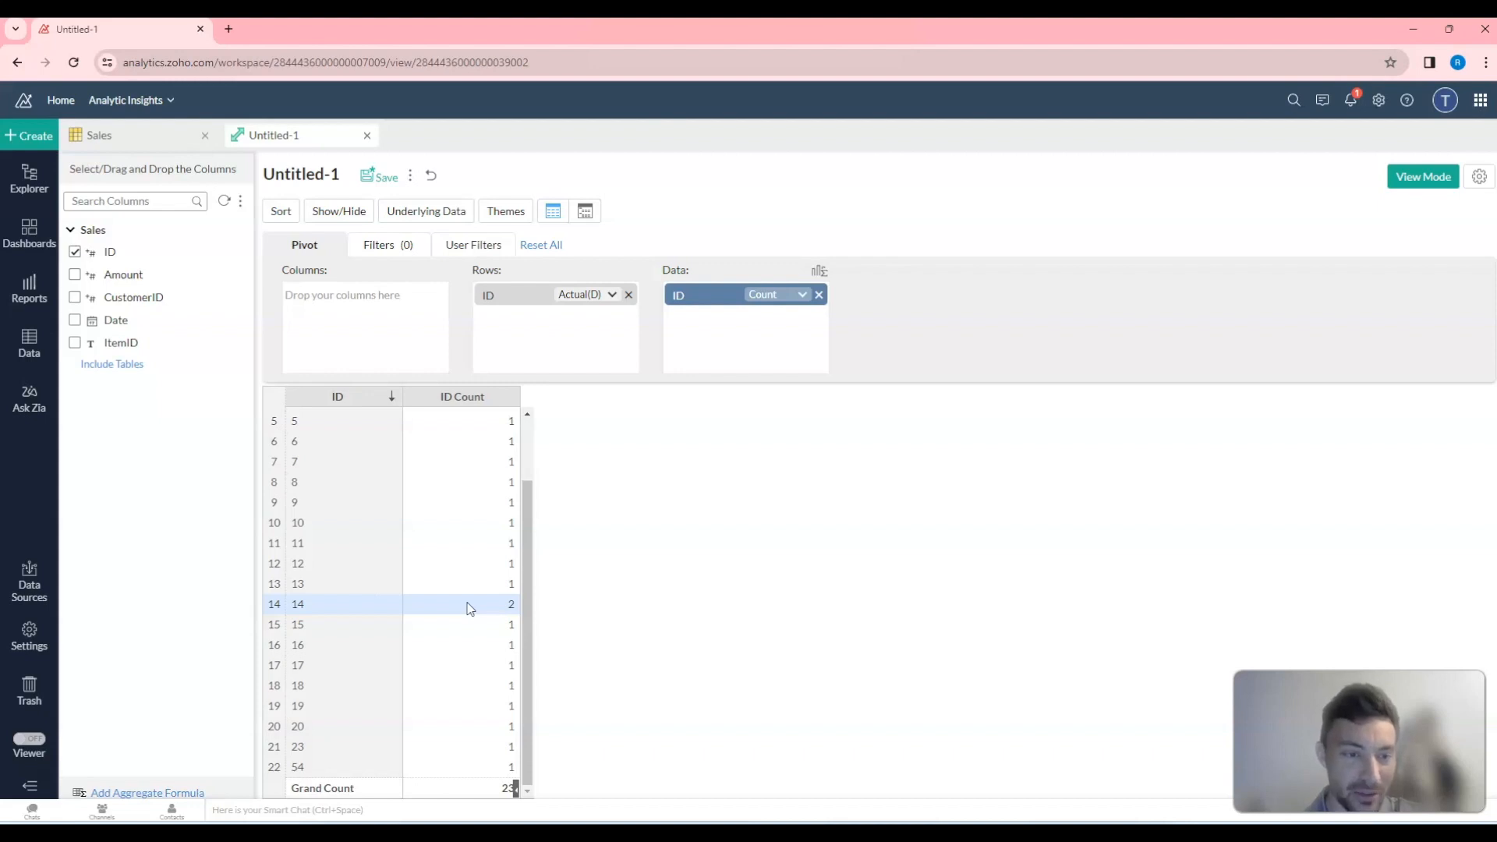
{"action": "scroll", "coordinate": [460, 593], "scroll_direction": "up", "scroll_amount": 2}
{"action": "left_click", "coordinate": [414, 563]}
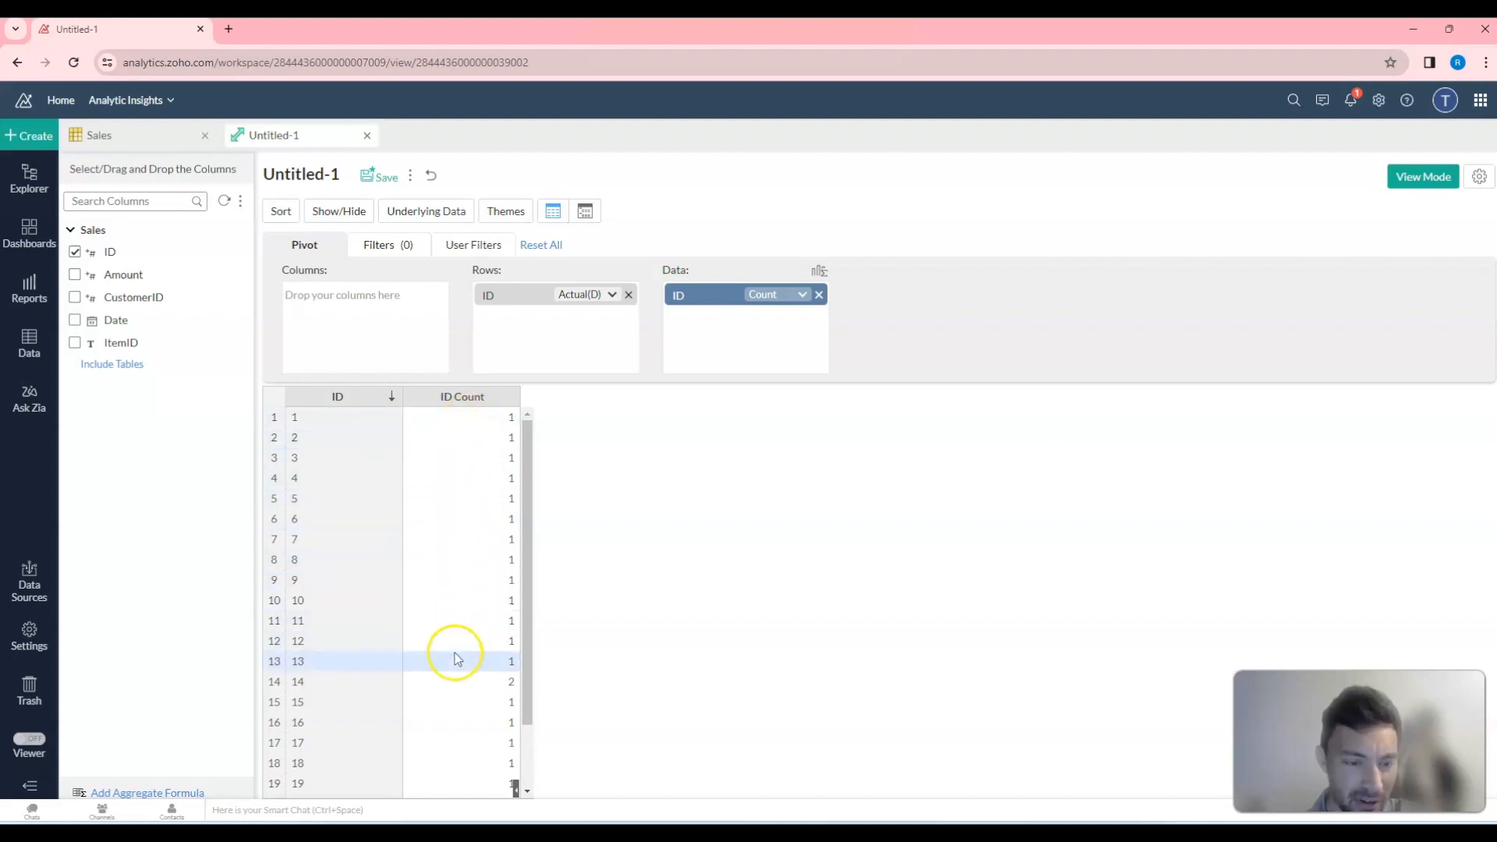
Sort the pivot by ID Count in descending order so repeated IDs come first.
{"action": "scroll", "coordinate": [454, 716], "scroll_direction": "down", "scroll_amount": 2}
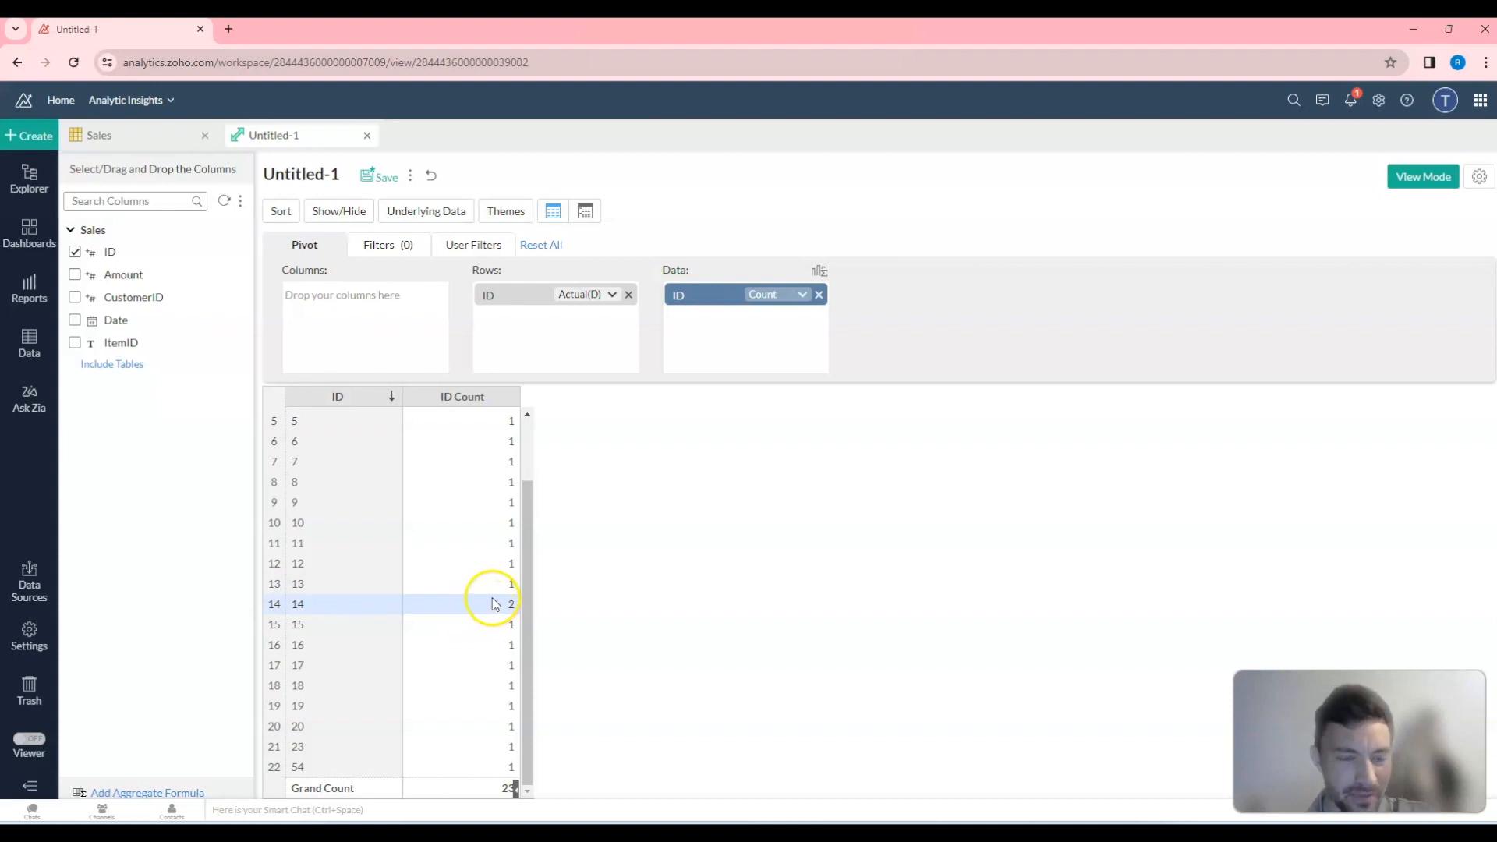
{"action": "scroll", "coordinate": [477, 599], "scroll_direction": "up", "scroll_amount": 2}
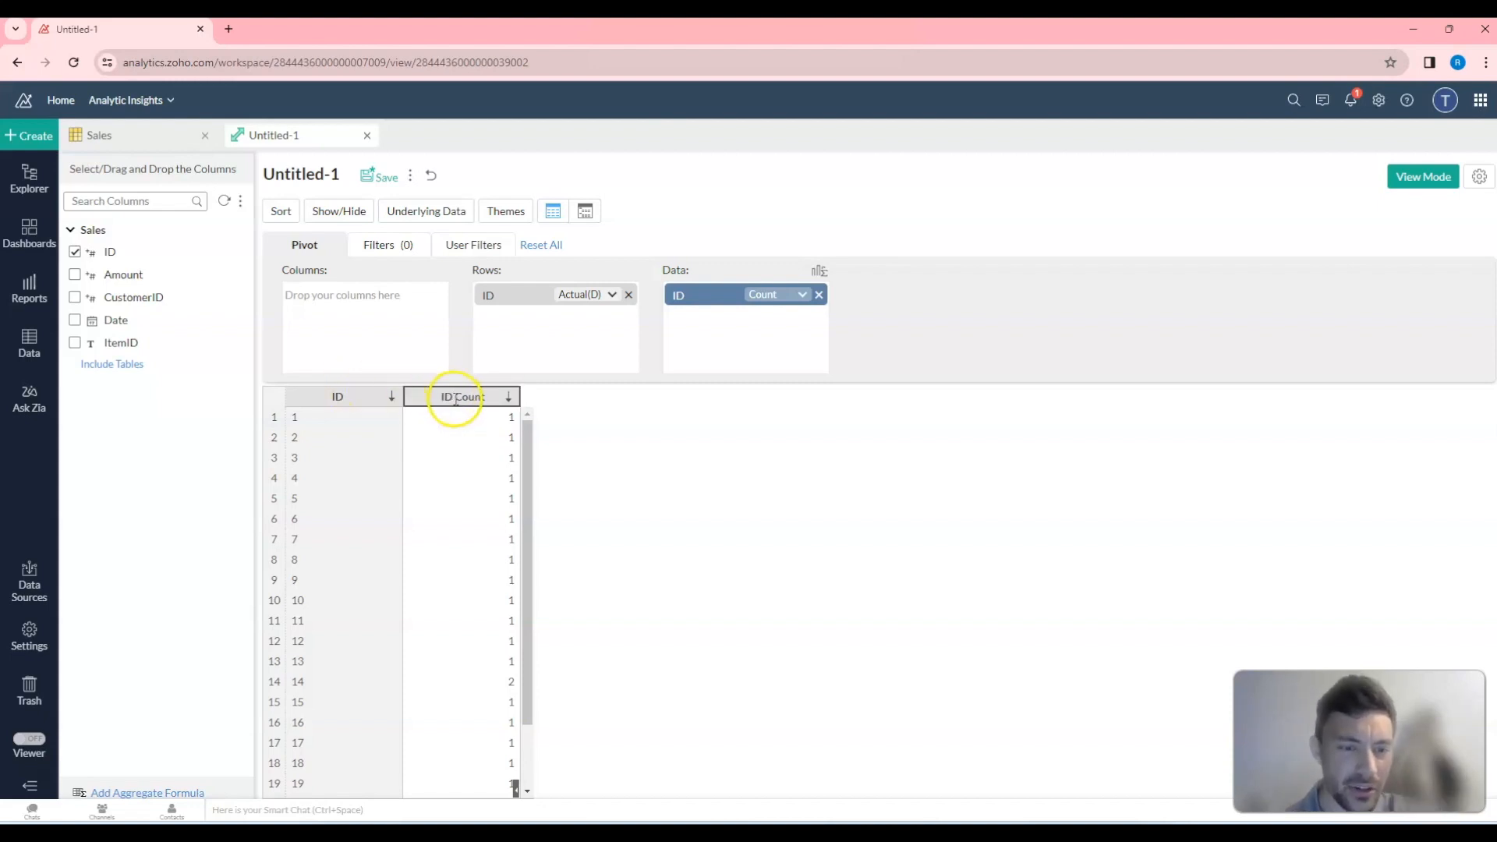
{"action": "left_click", "coordinate": [509, 399]}
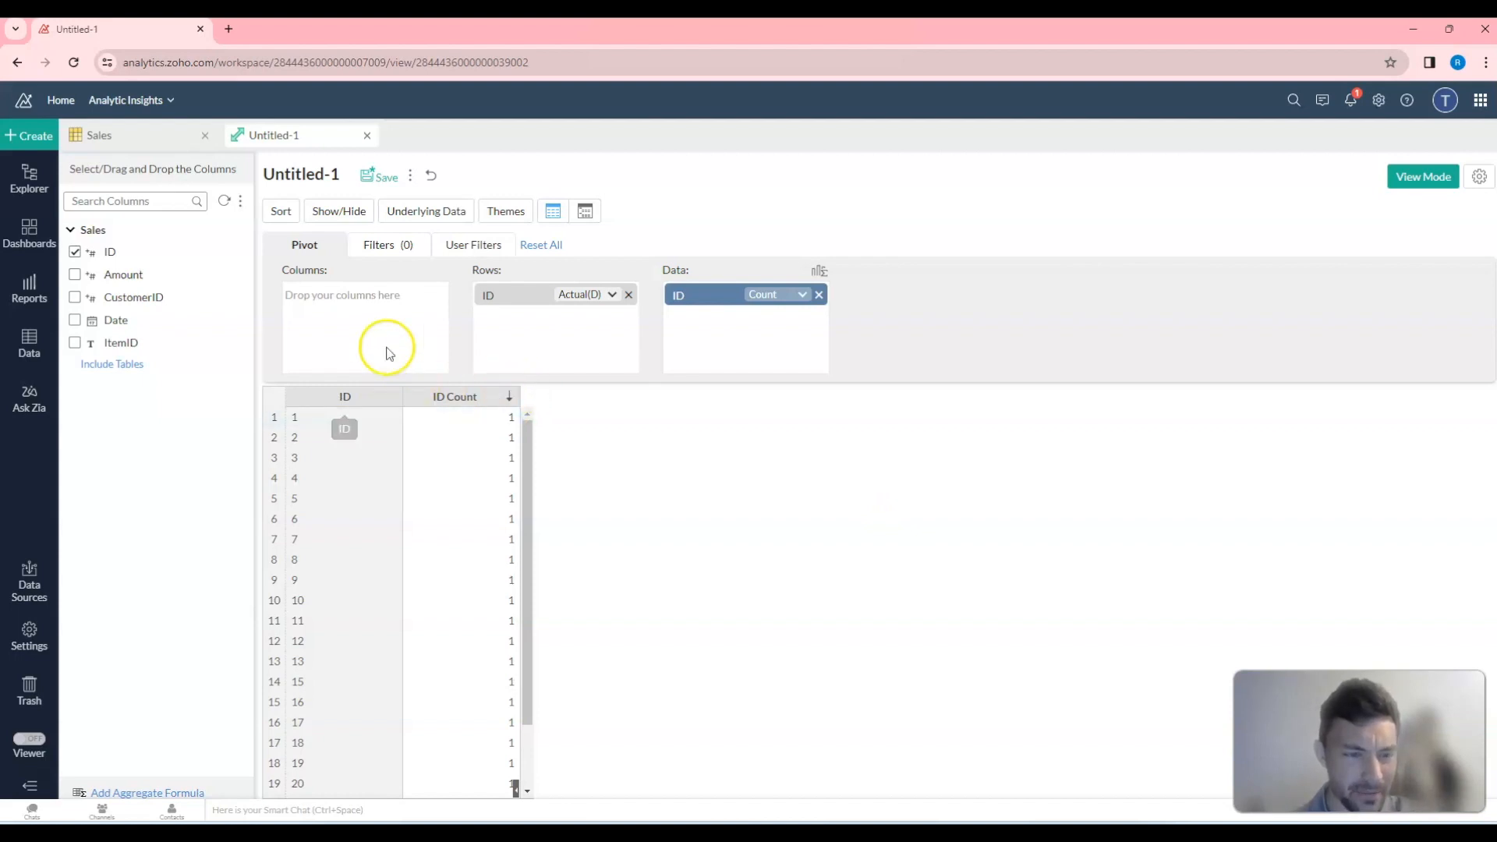
{"action": "left_click", "coordinate": [510, 399]}
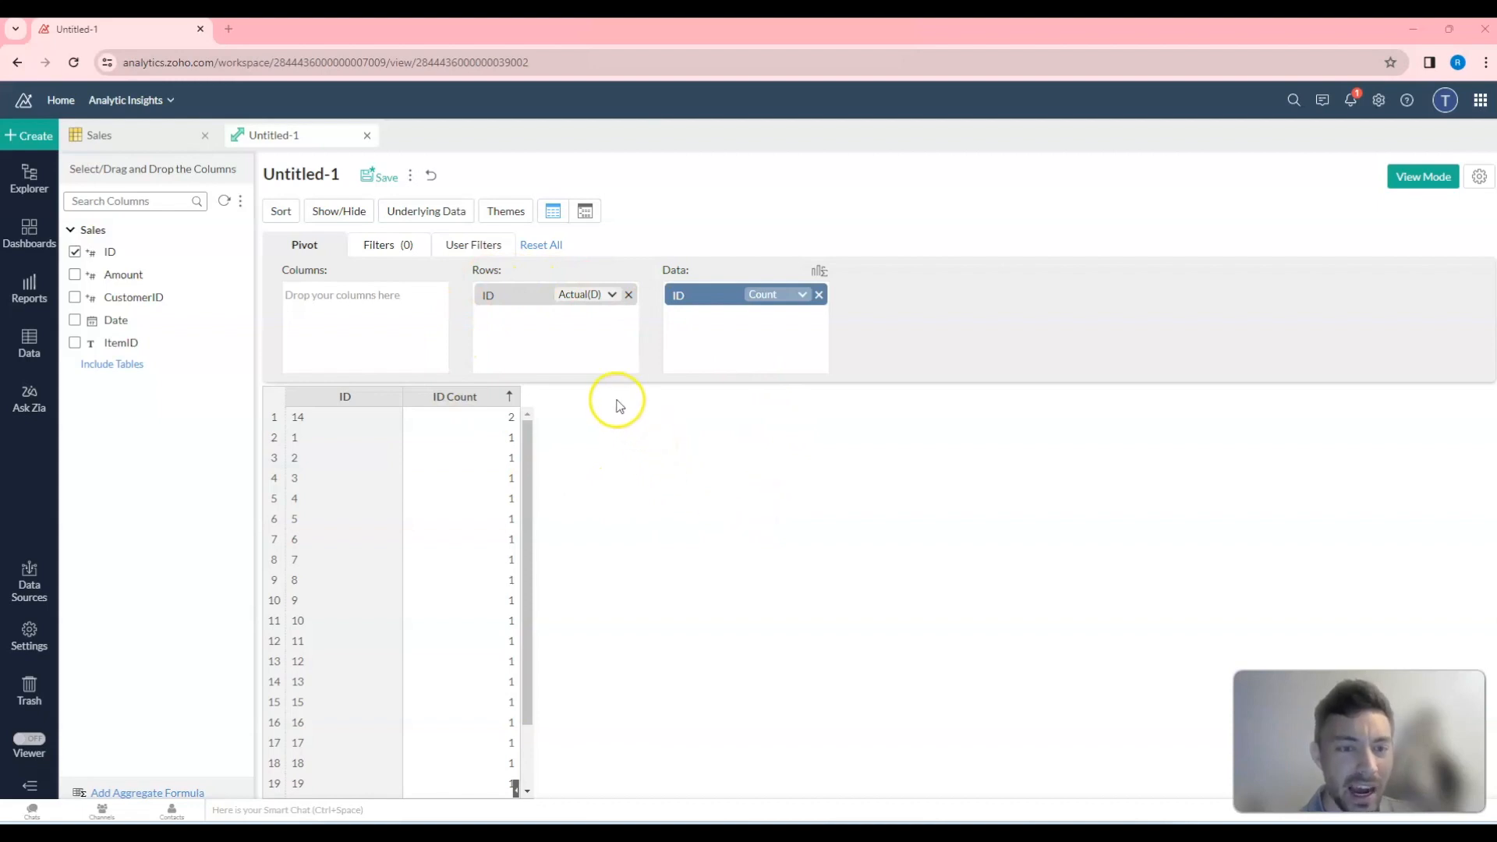
Remove ID from the pivot's rows and data, and add Amount as the data field with Sum aggregation.
{"action": "left_click", "coordinate": [627, 295]}
{"action": "left_click", "coordinate": [817, 296]}
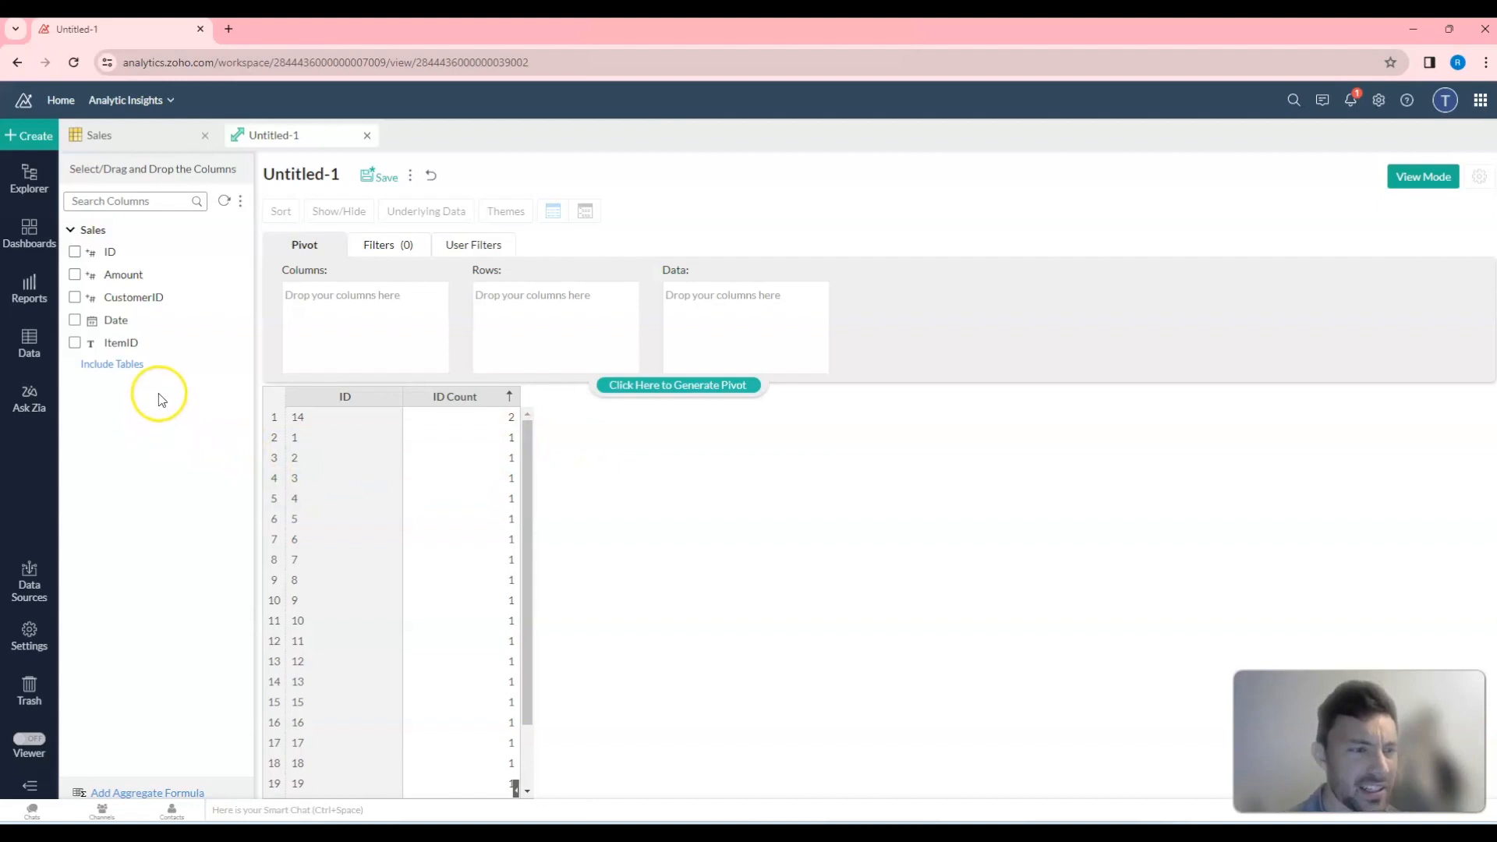
{"action": "left_click_drag", "start_coordinate": [150, 276], "coordinate": [749, 330]}
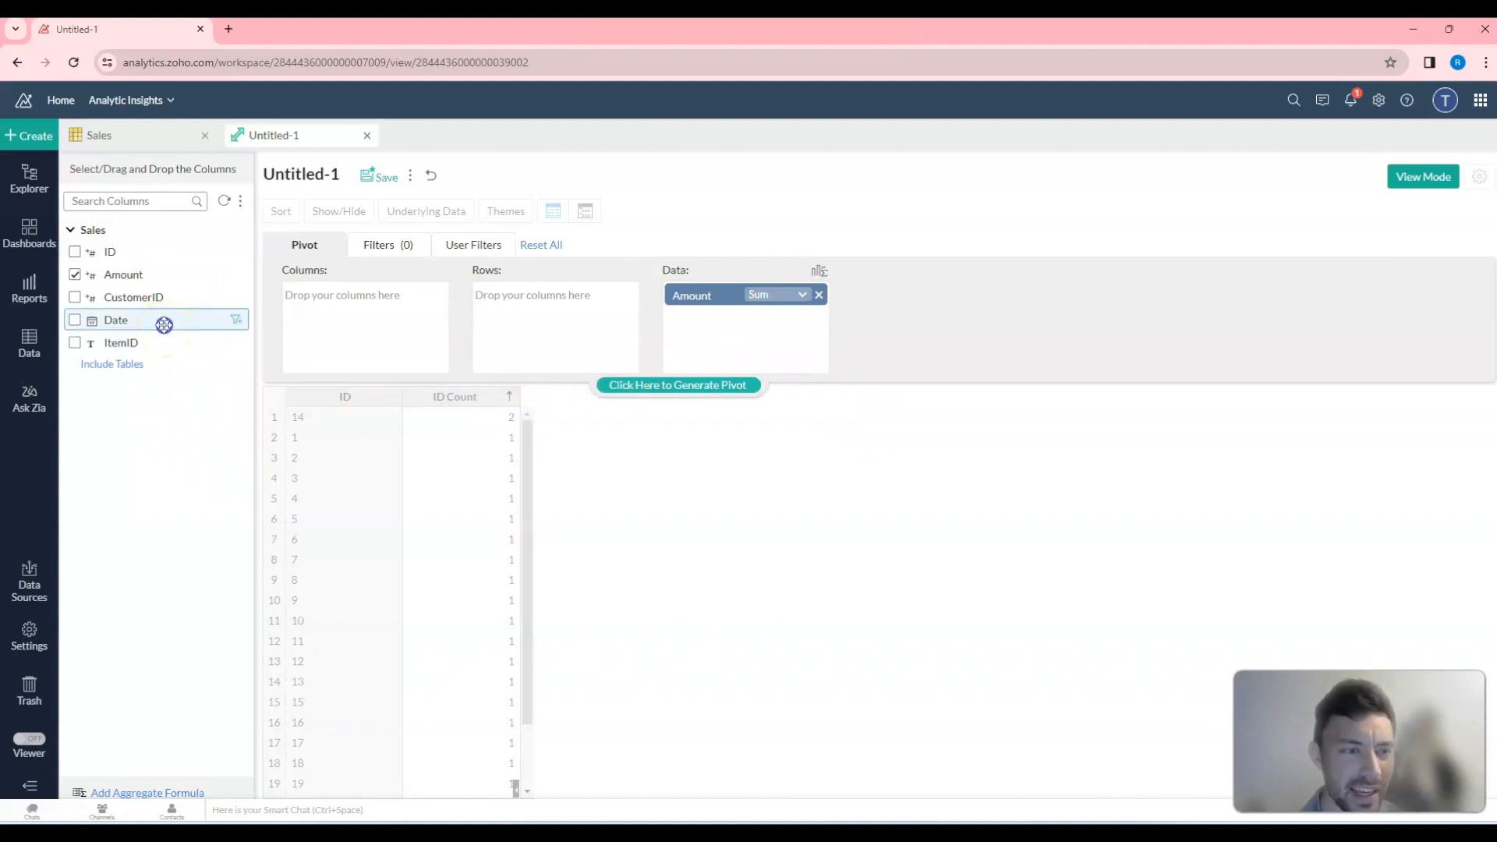
Add Date to the pivot rows grouped by Full Date and generate the pivot.
{"action": "left_click_drag", "start_coordinate": [164, 325], "coordinate": [575, 314]}
{"action": "left_click", "coordinate": [590, 297]}
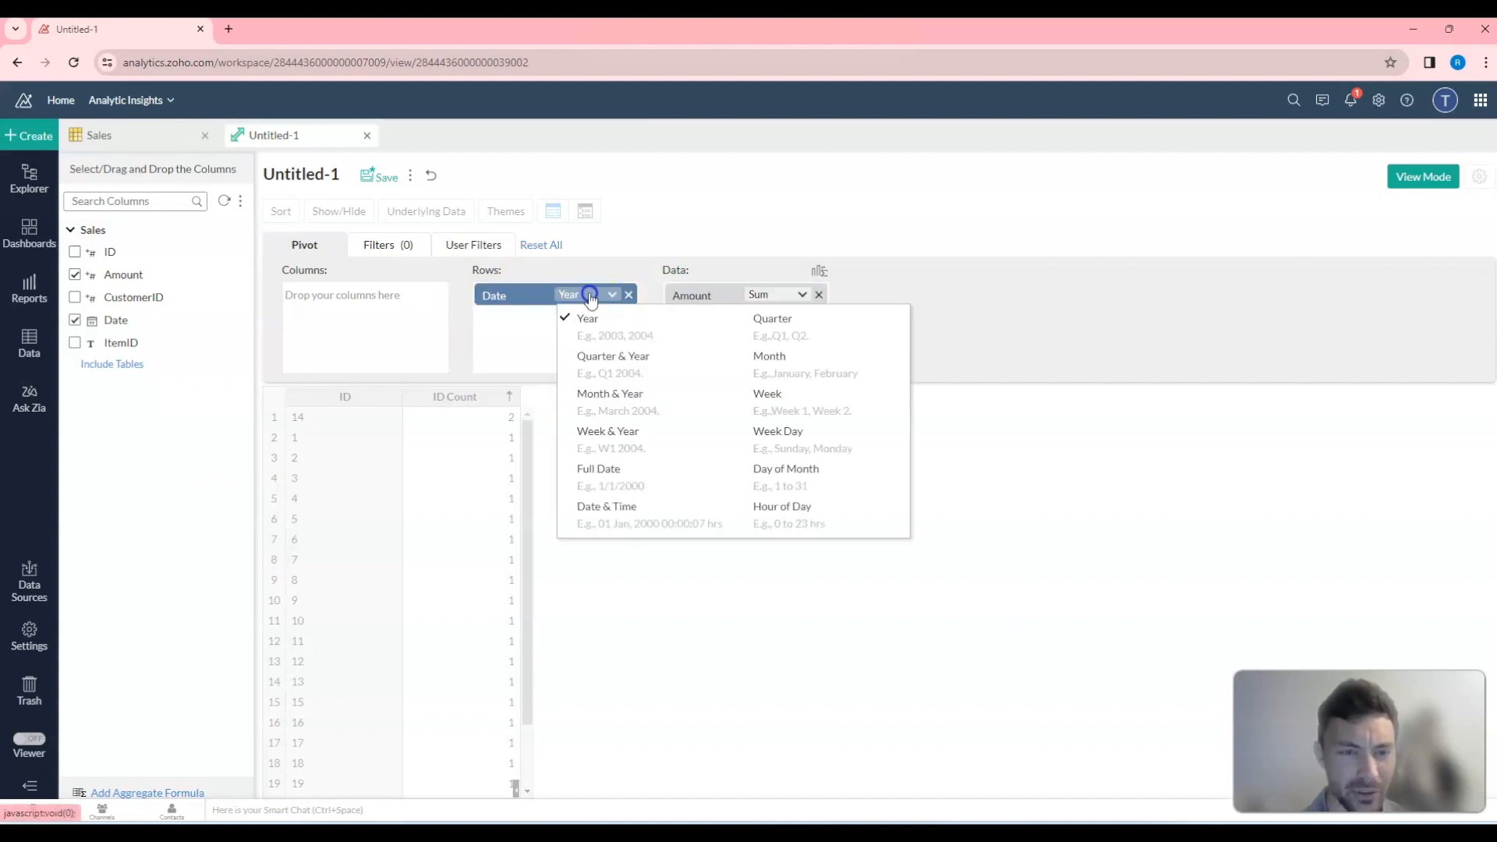
{"action": "left_click", "coordinate": [608, 472]}
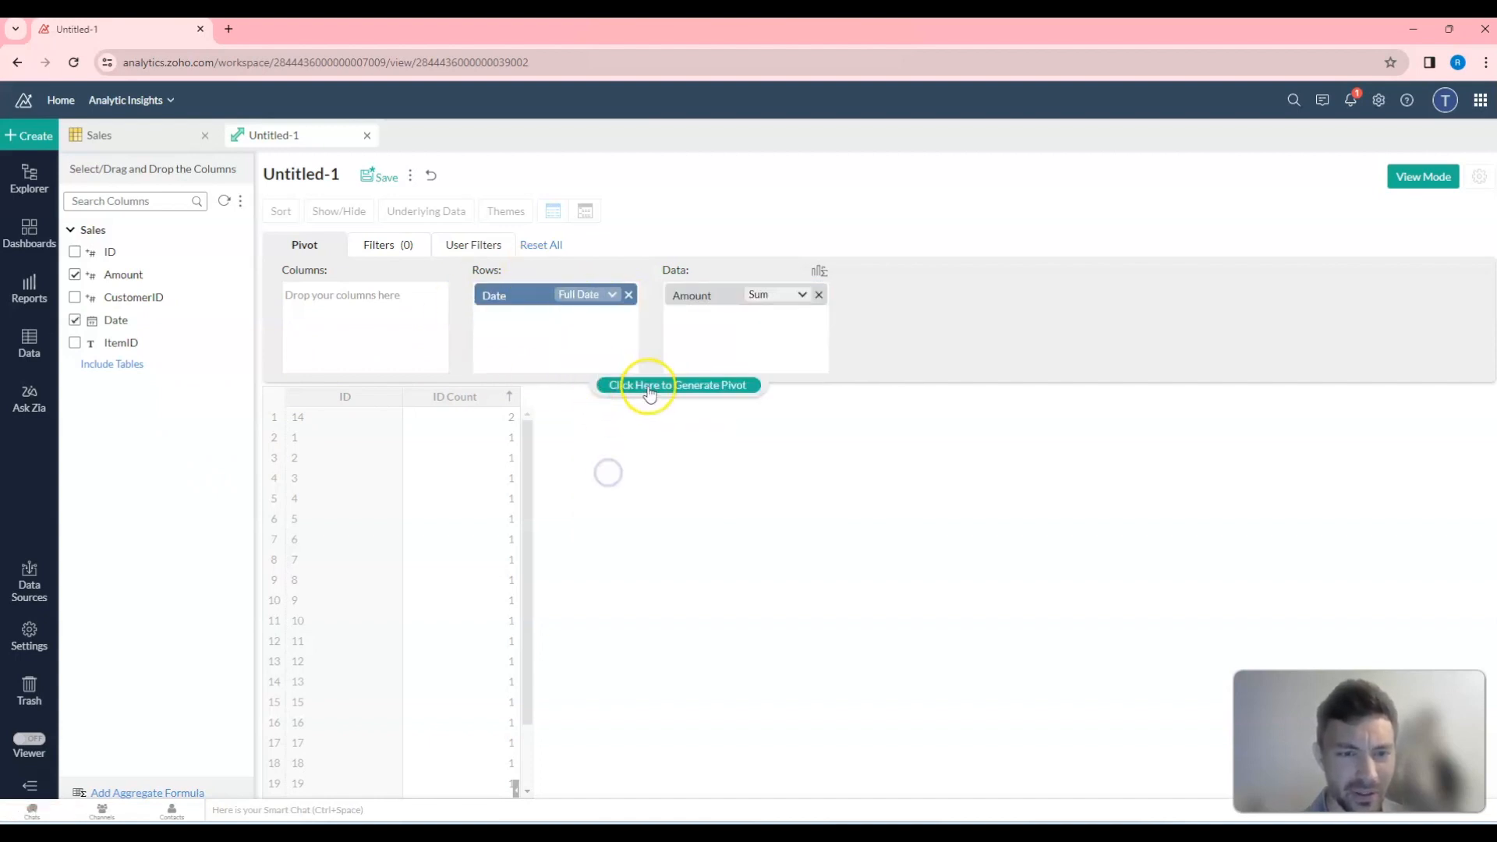
{"action": "left_click", "coordinate": [648, 386]}
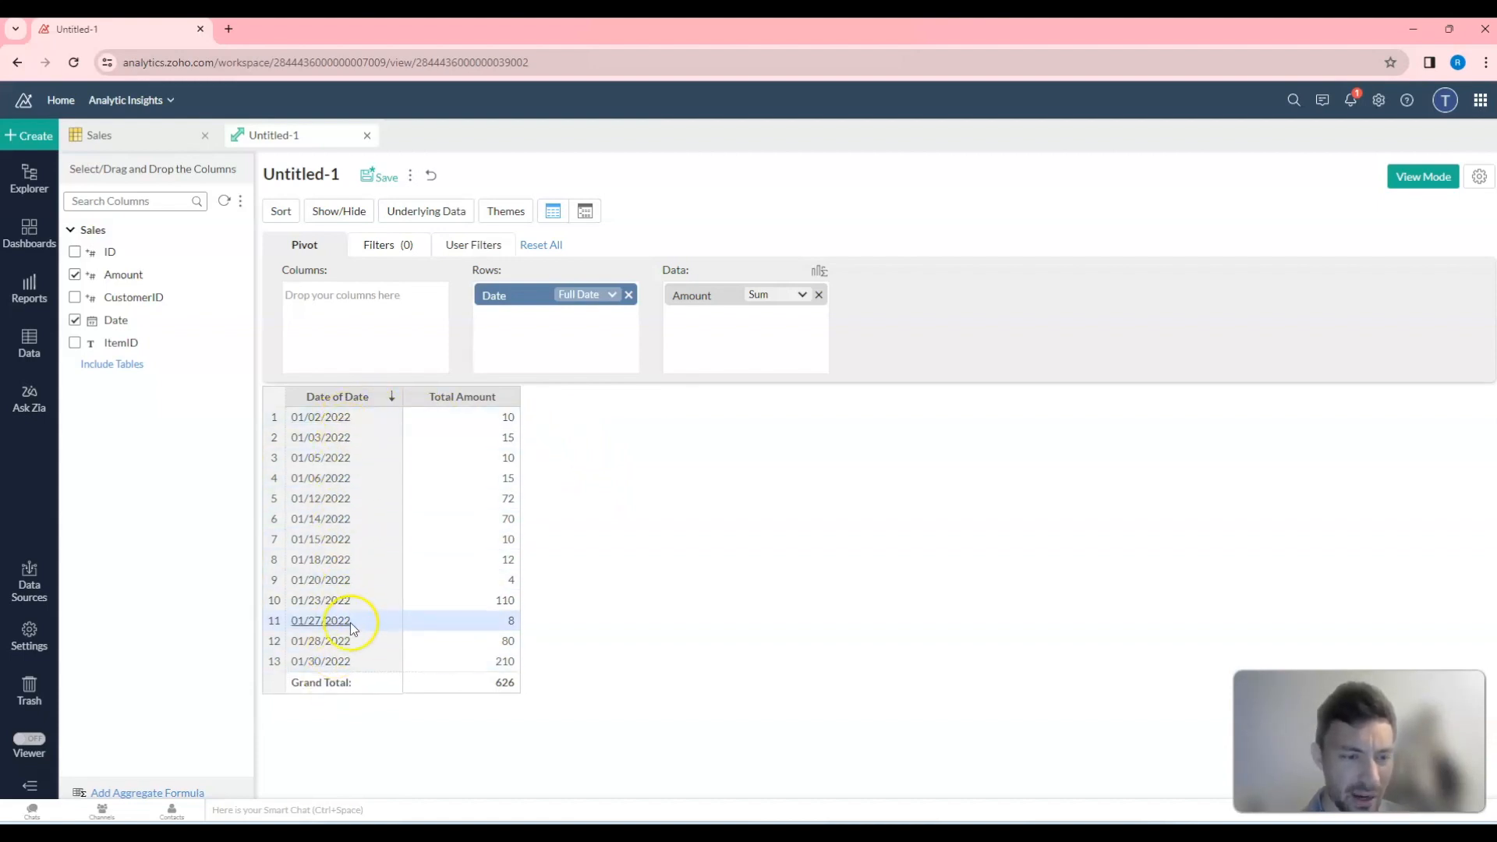
Move the Date field from the rows to the columns, regenerate the pivot and look across its dates.
{"action": "left_click_drag", "start_coordinate": [520, 301], "coordinate": [330, 304]}
{"action": "left_click", "coordinate": [709, 394]}
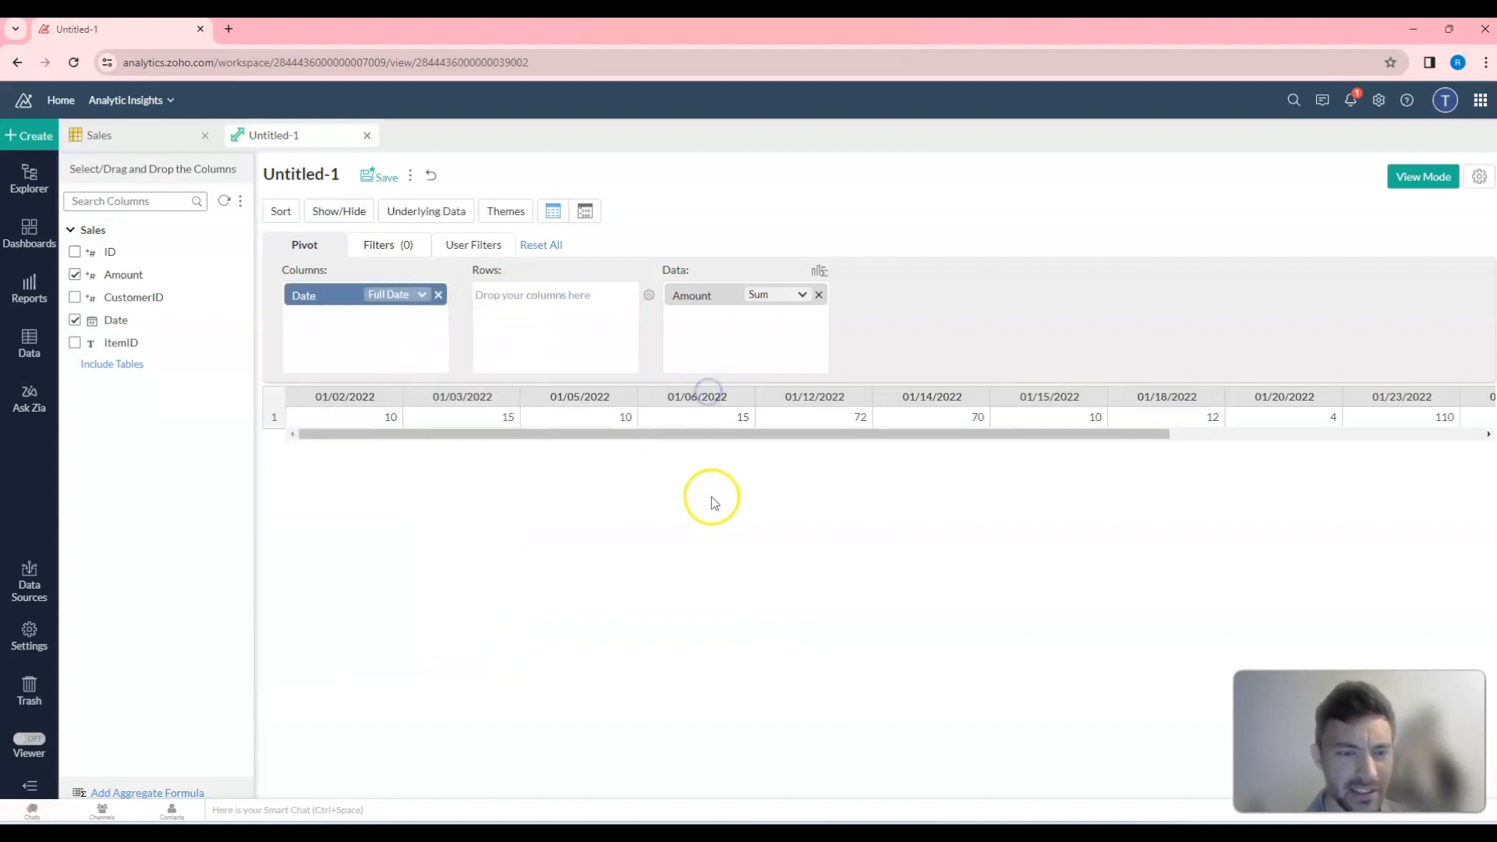
{"action": "left_click_drag", "start_coordinate": [698, 434], "coordinate": [608, 471]}
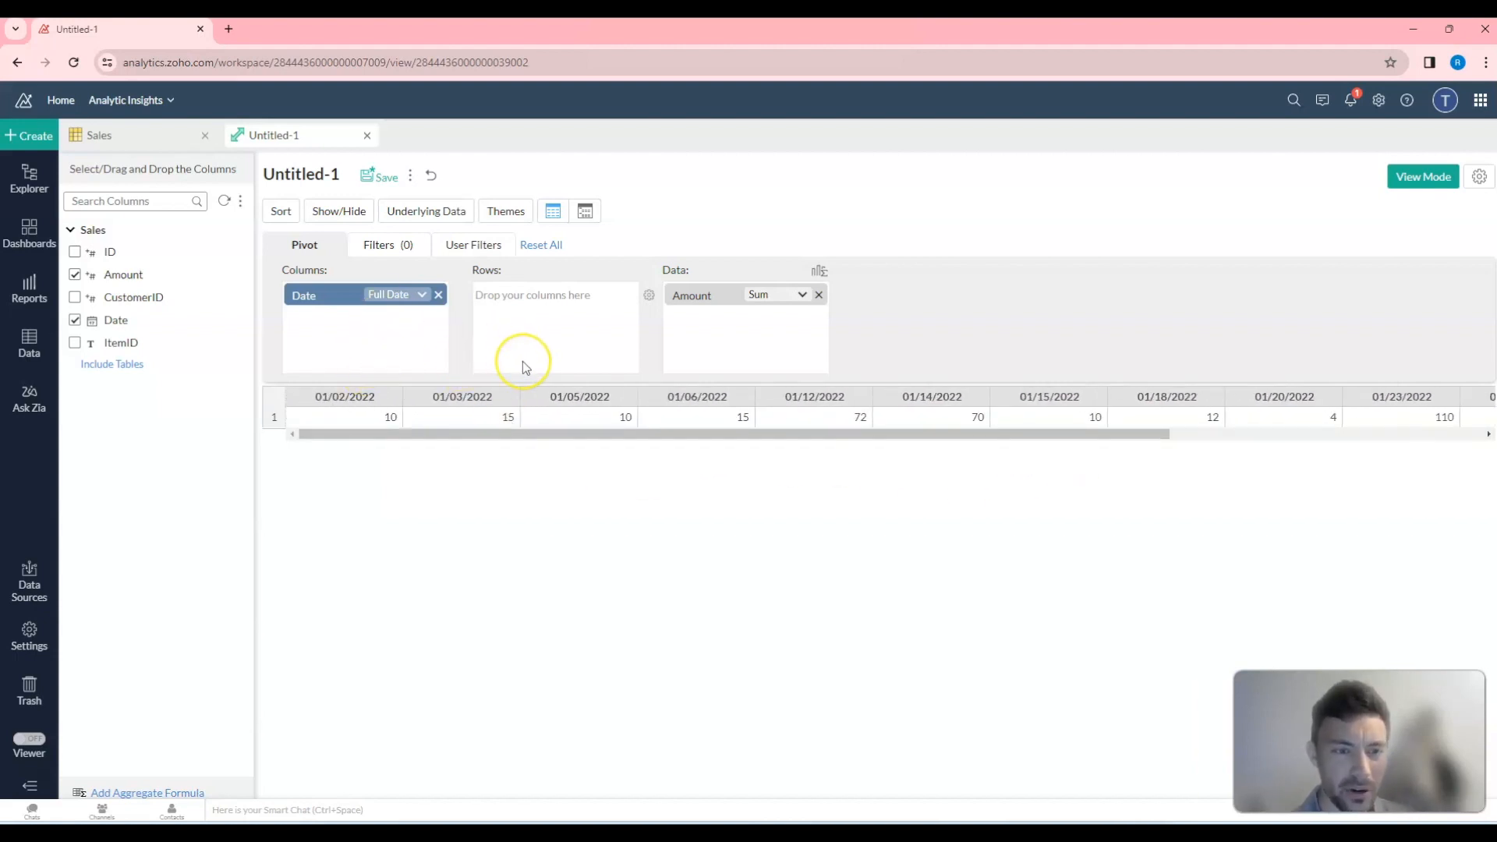
Generate the pivot with CustomerID as a Dimension in the rows, and remove CustomerID again with a fresh regeneration.
{"action": "left_click_drag", "start_coordinate": [148, 298], "coordinate": [597, 365]}
{"action": "left_click", "coordinate": [601, 295]}
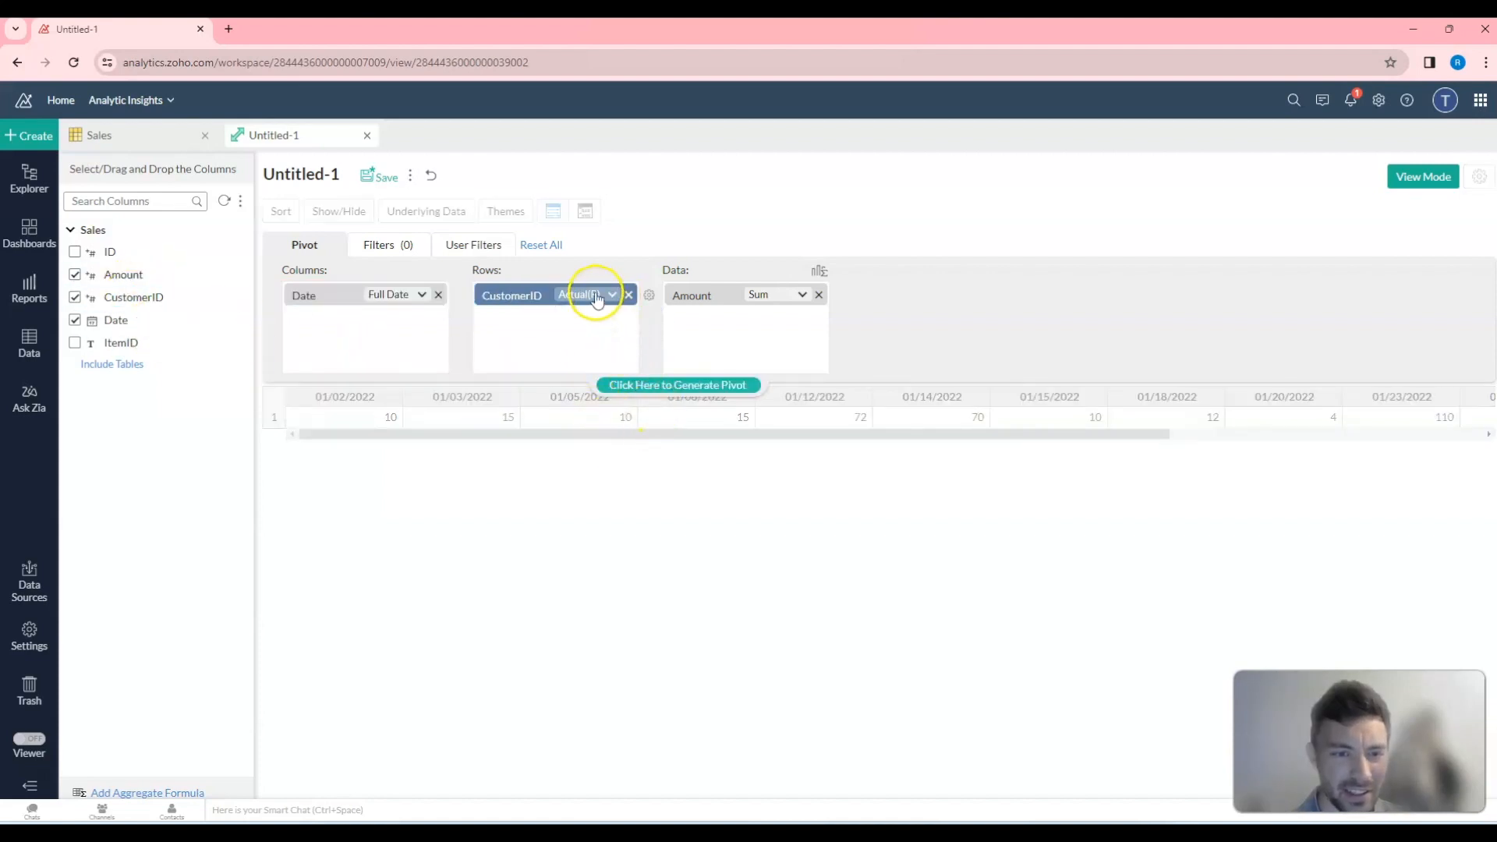
{"action": "left_click", "coordinate": [598, 329]}
{"action": "left_click", "coordinate": [660, 385]}
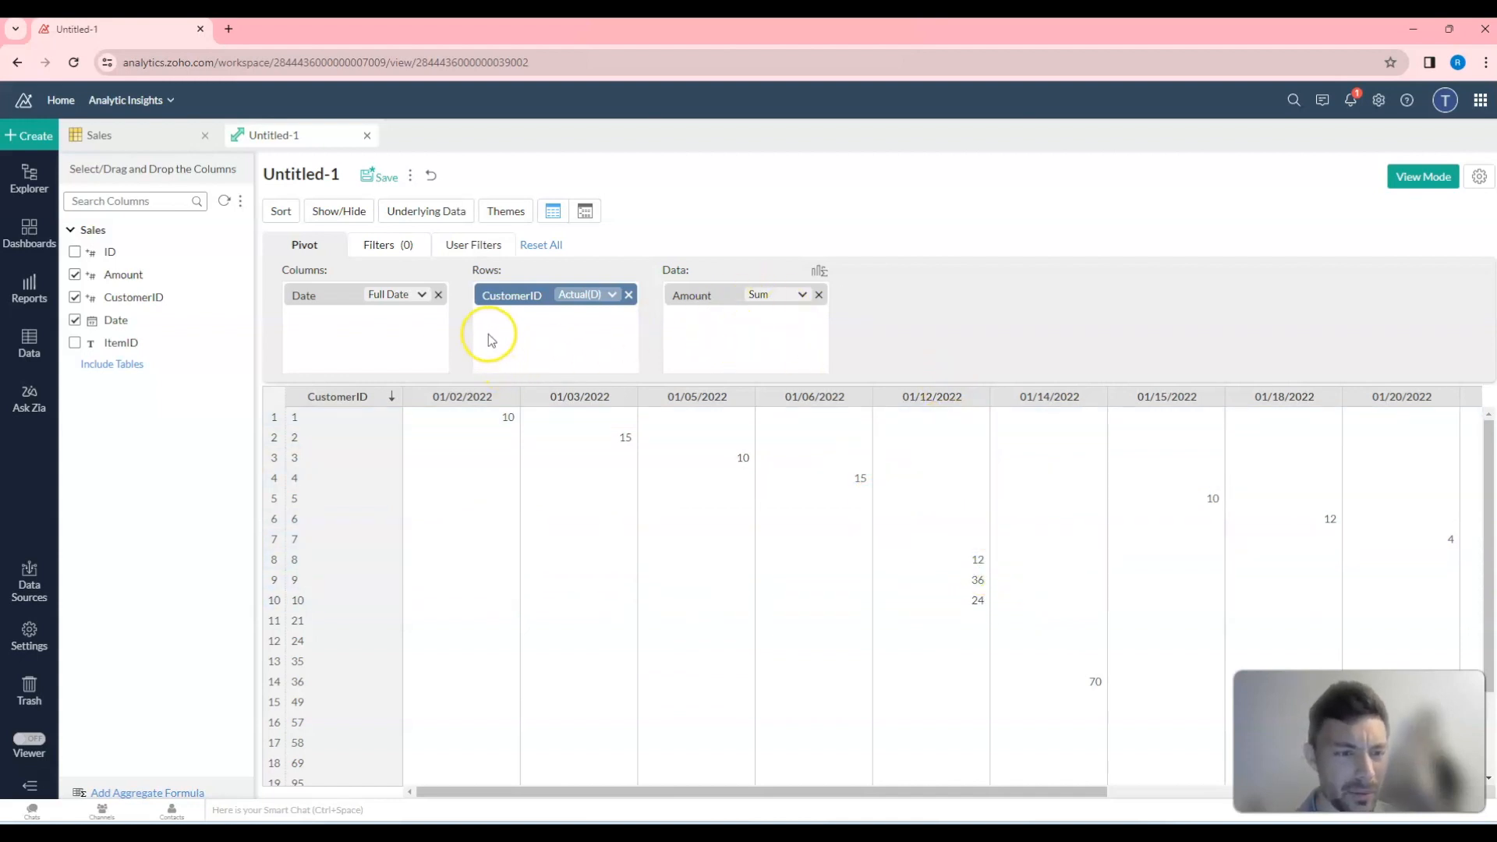
{"action": "left_click", "coordinate": [628, 299]}
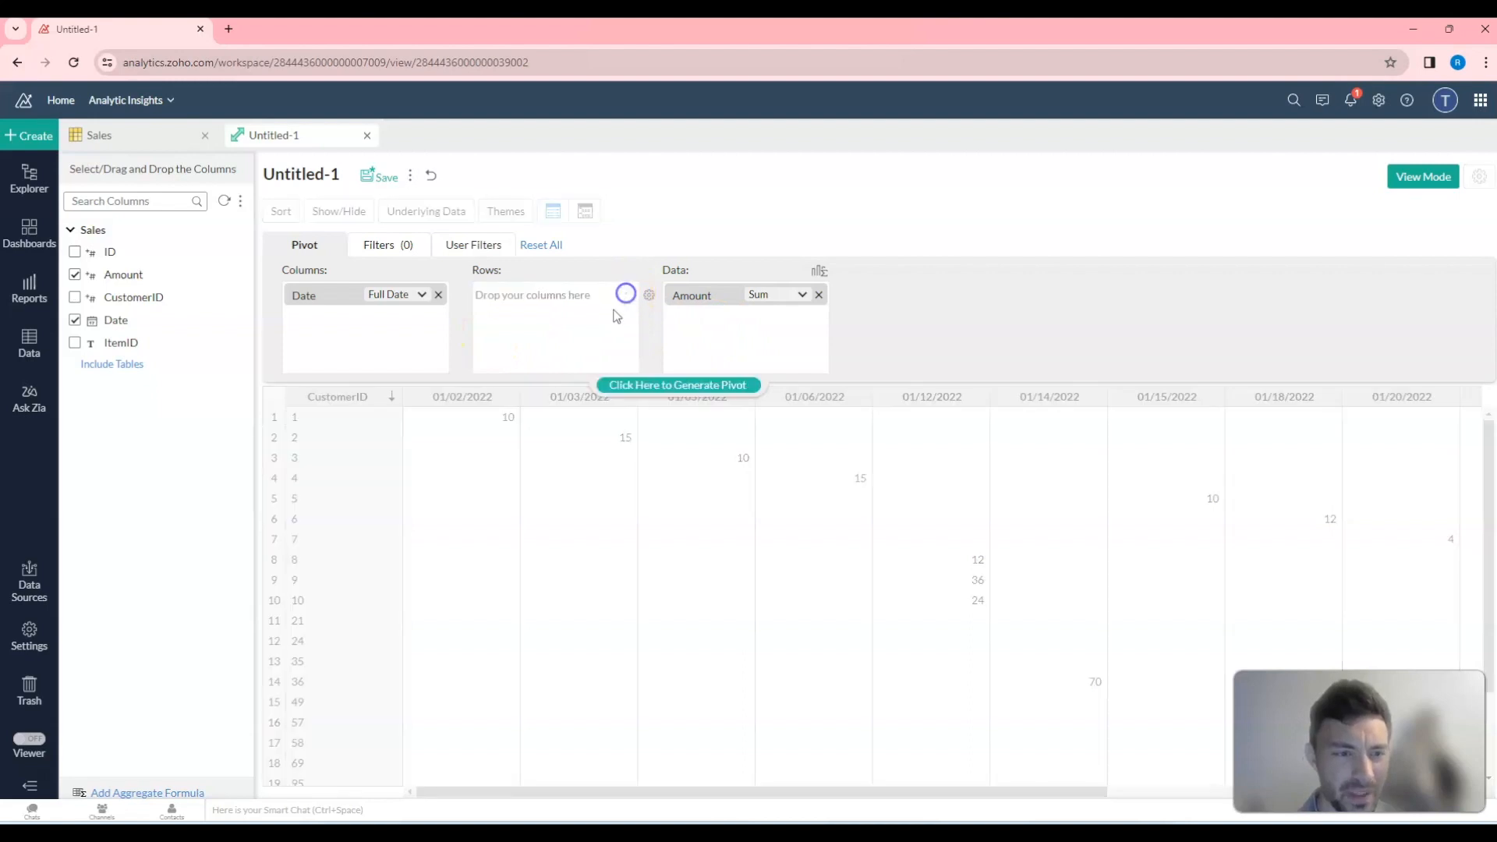
{"action": "left_click", "coordinate": [622, 385]}
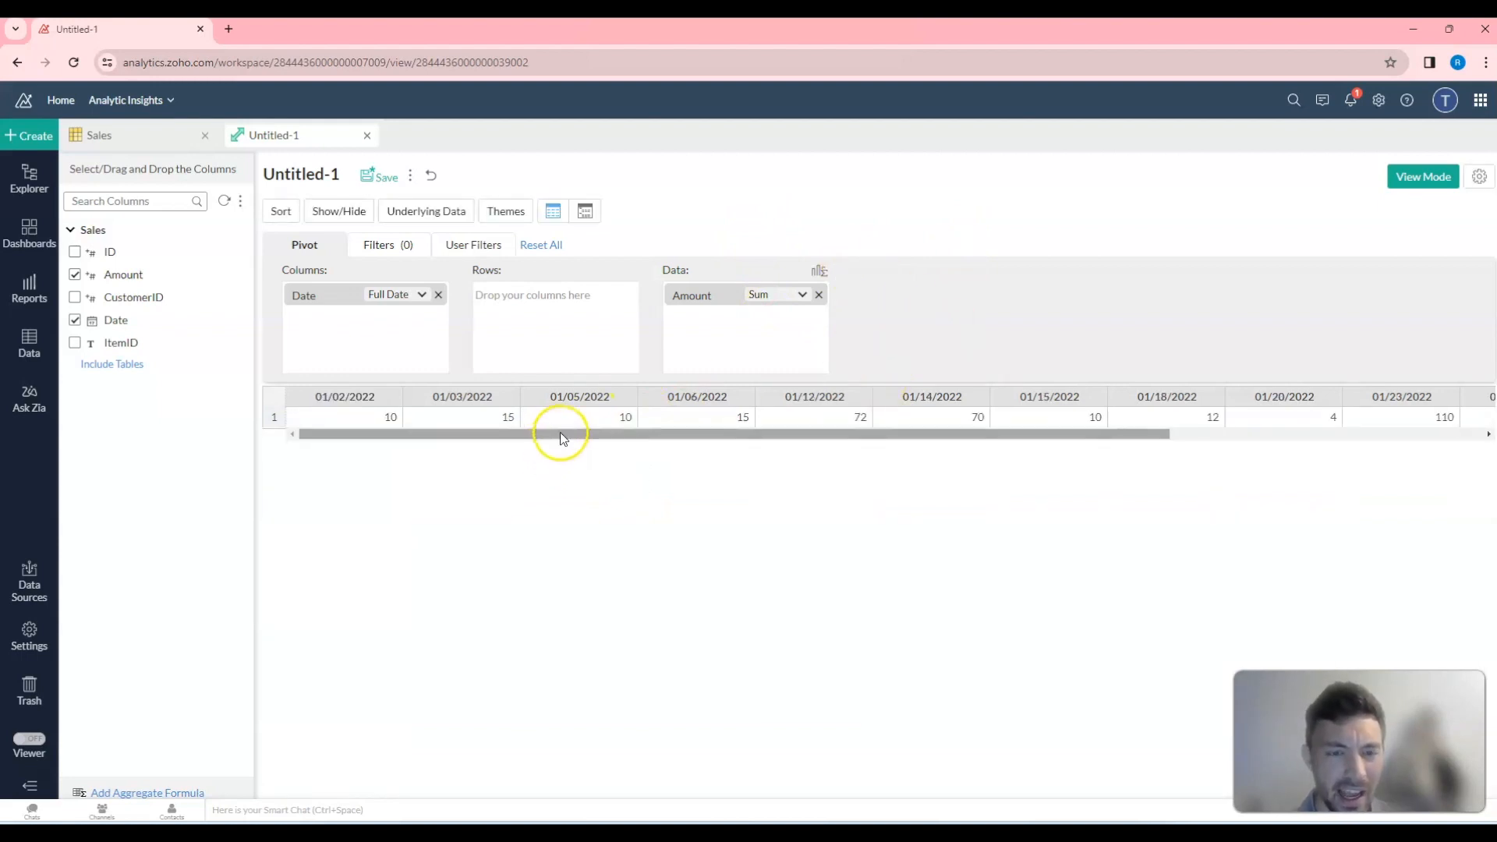
Show the Amount sum as % of Previous Value with Date (Full Date) as the base field, and regenerate the pivot.
{"action": "left_click", "coordinate": [778, 296]}
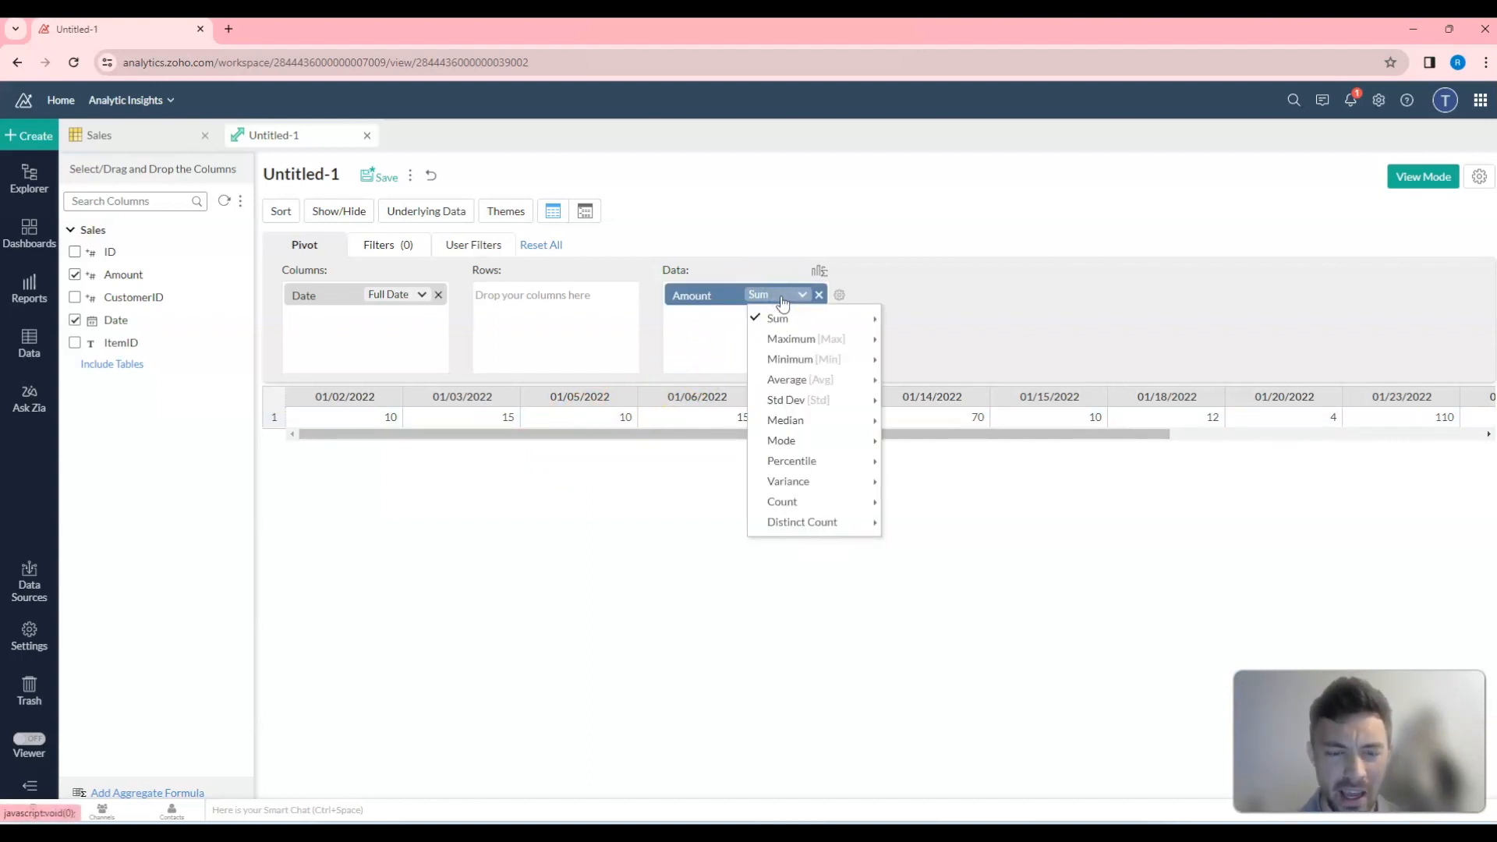
{"action": "left_click", "coordinate": [815, 318]}
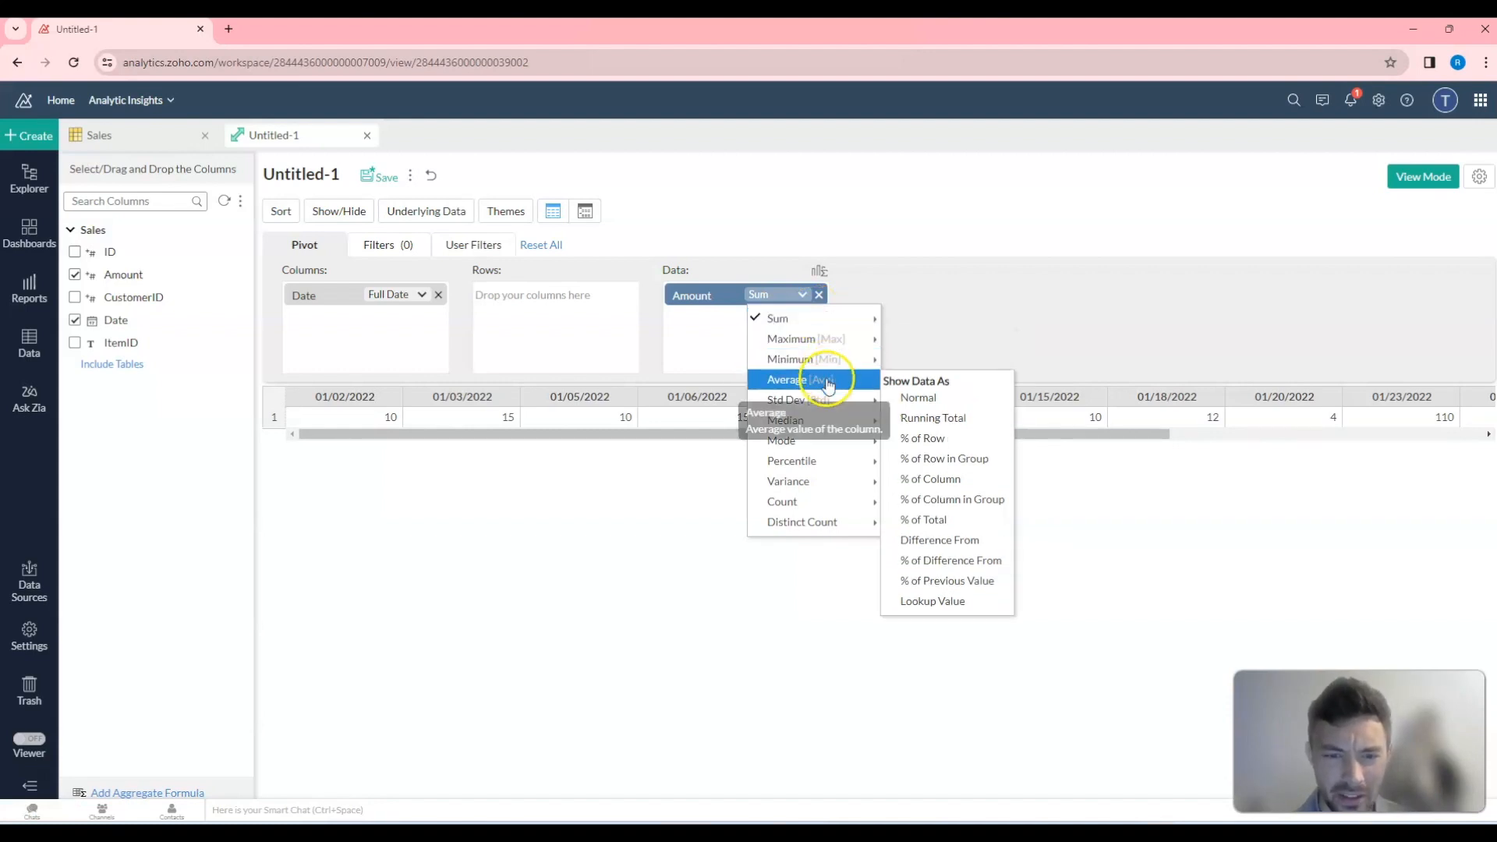
{"action": "left_click", "coordinate": [839, 321]}
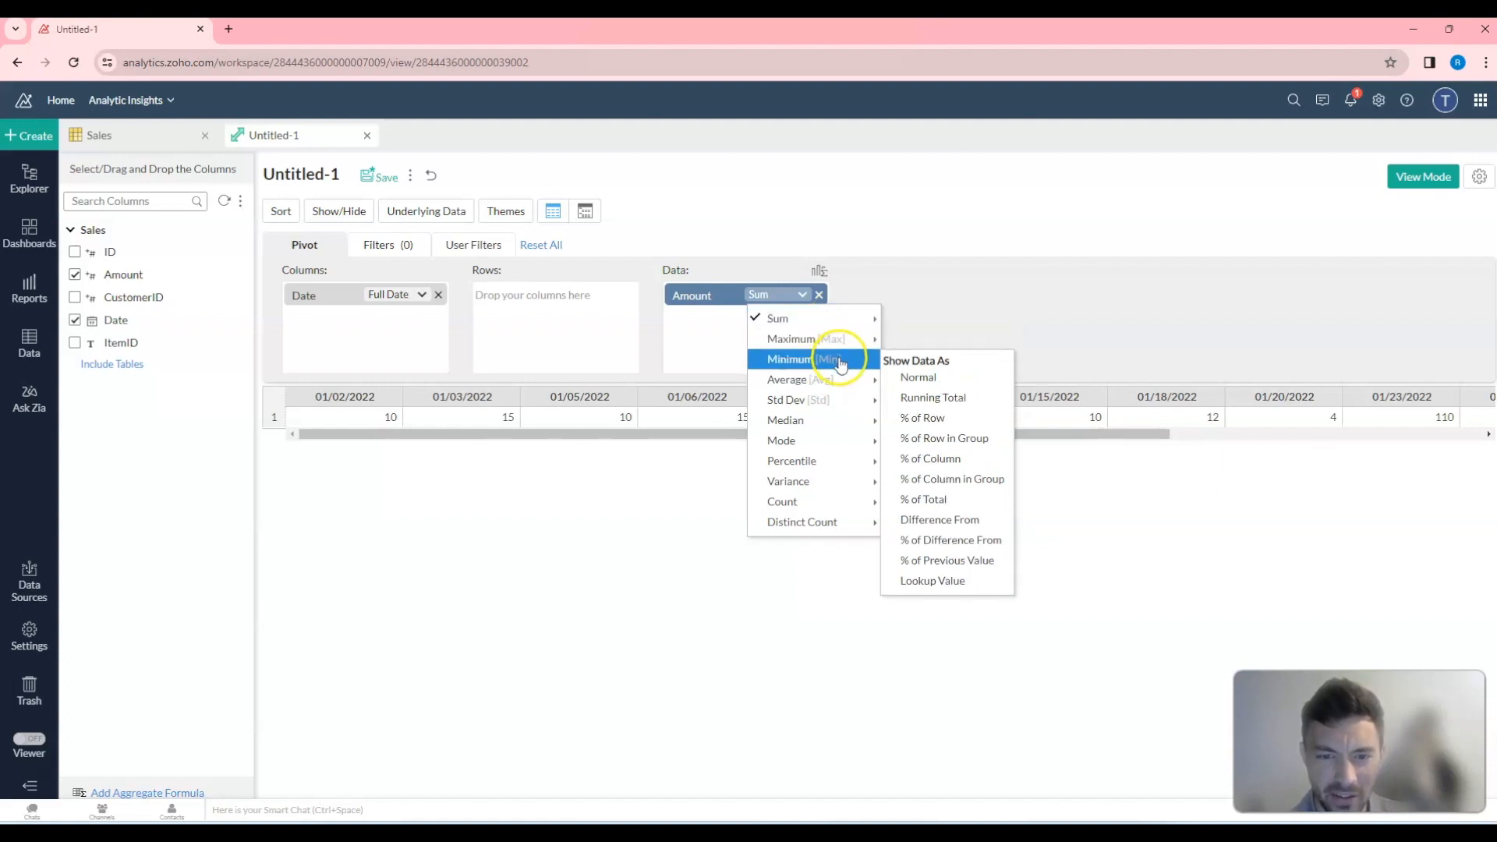
{"action": "mouse_move", "coordinate": [839, 387]}
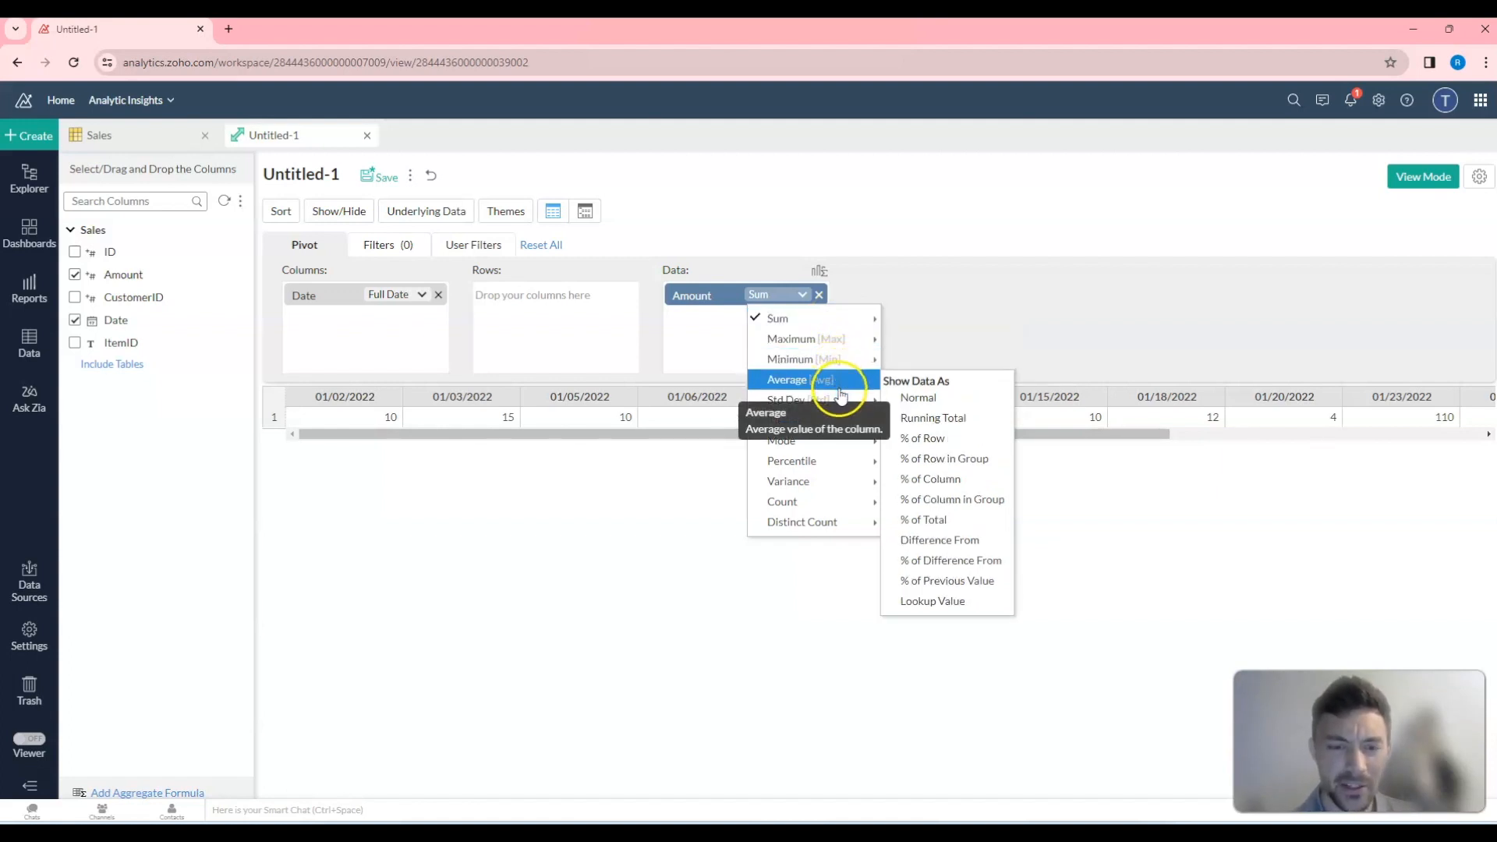
{"action": "mouse_move", "coordinate": [839, 419]}
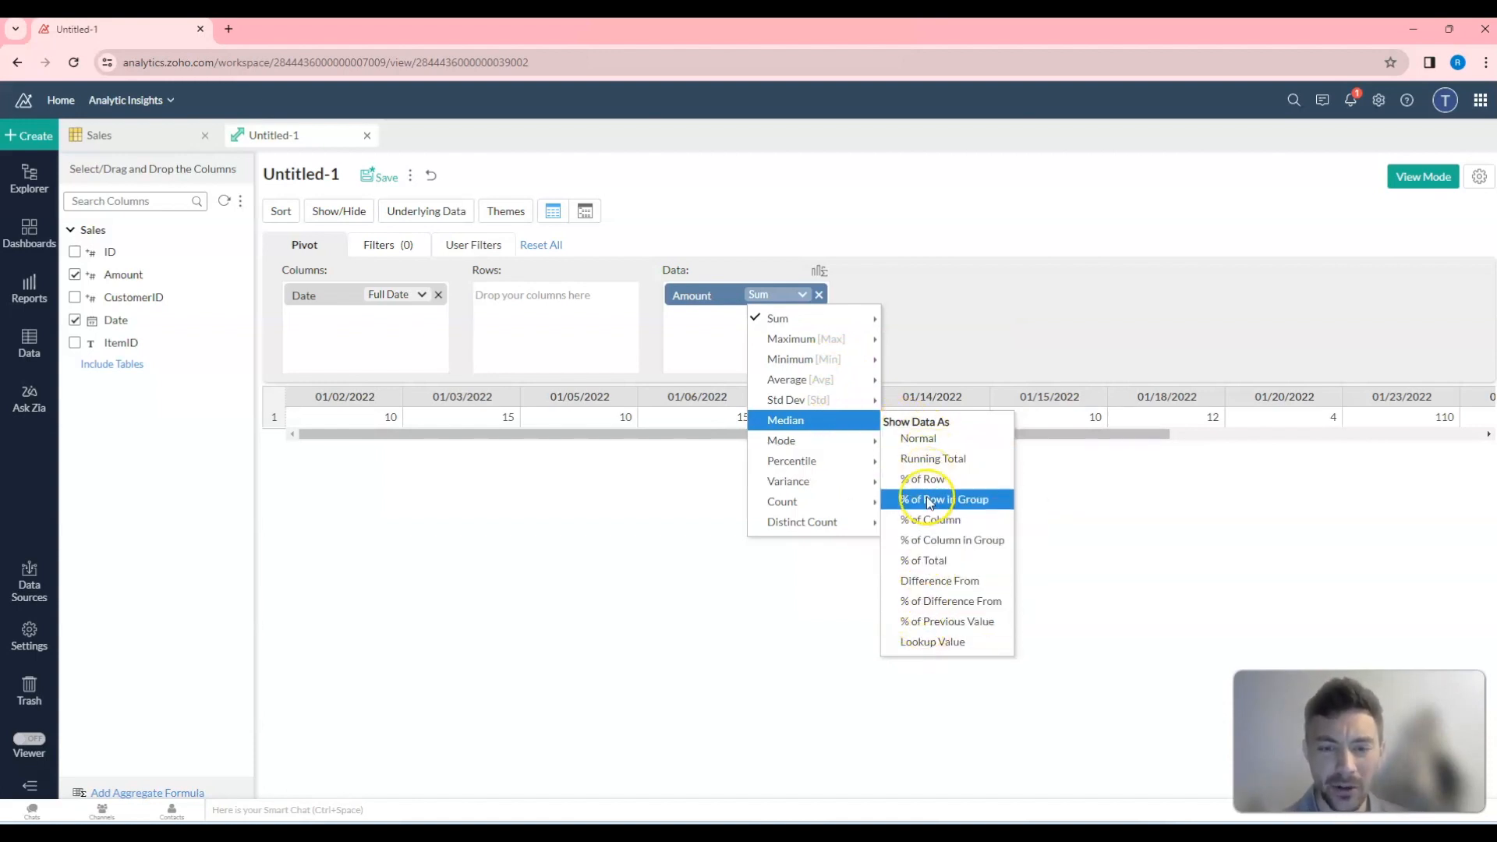
{"action": "left_click", "coordinate": [934, 582]}
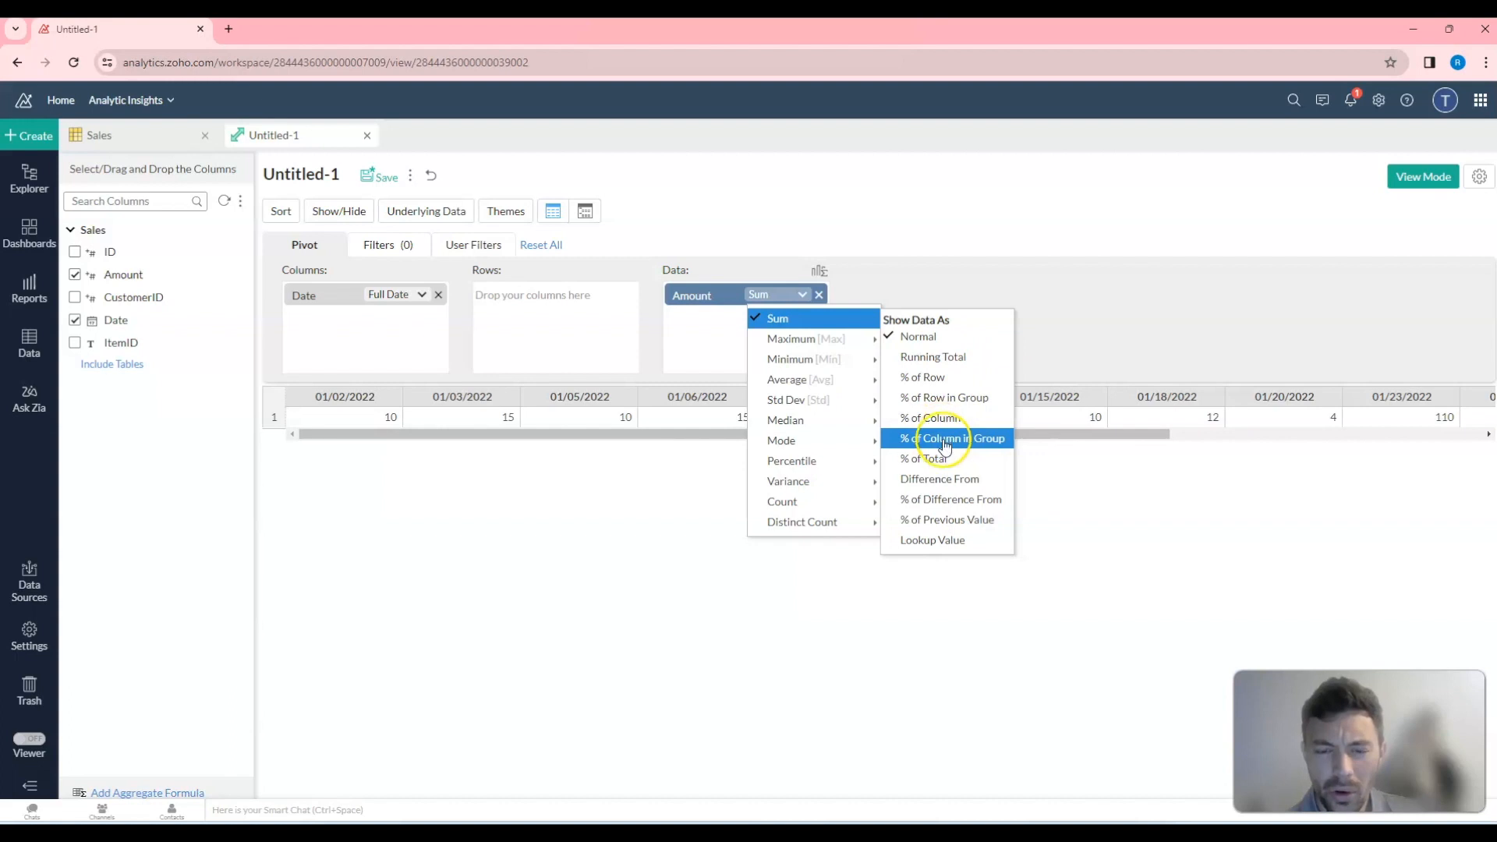
{"action": "left_click", "coordinate": [937, 521]}
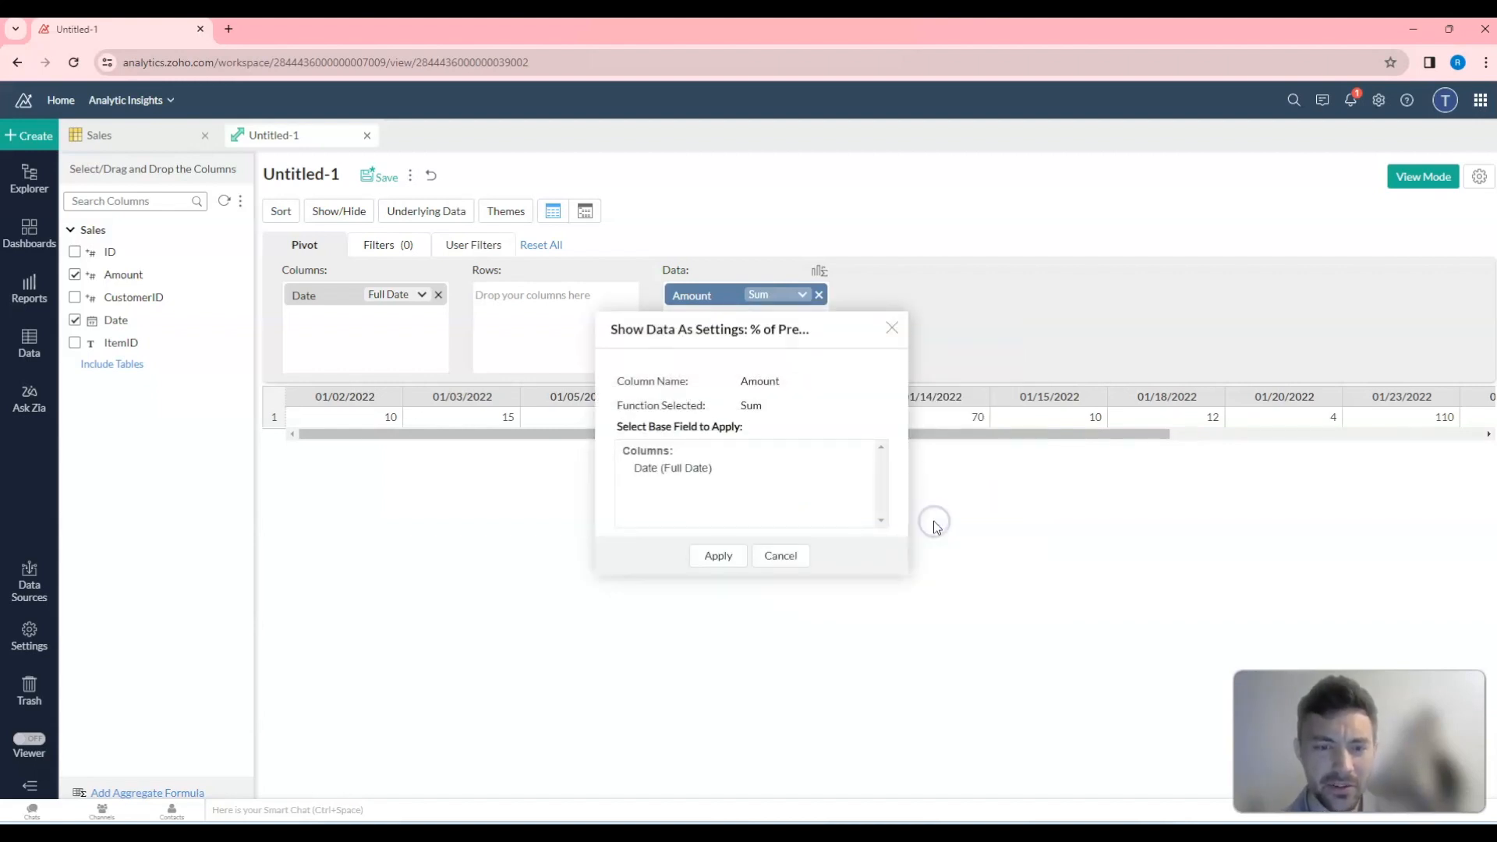
{"action": "left_click", "coordinate": [719, 469]}
{"action": "left_click", "coordinate": [715, 555]}
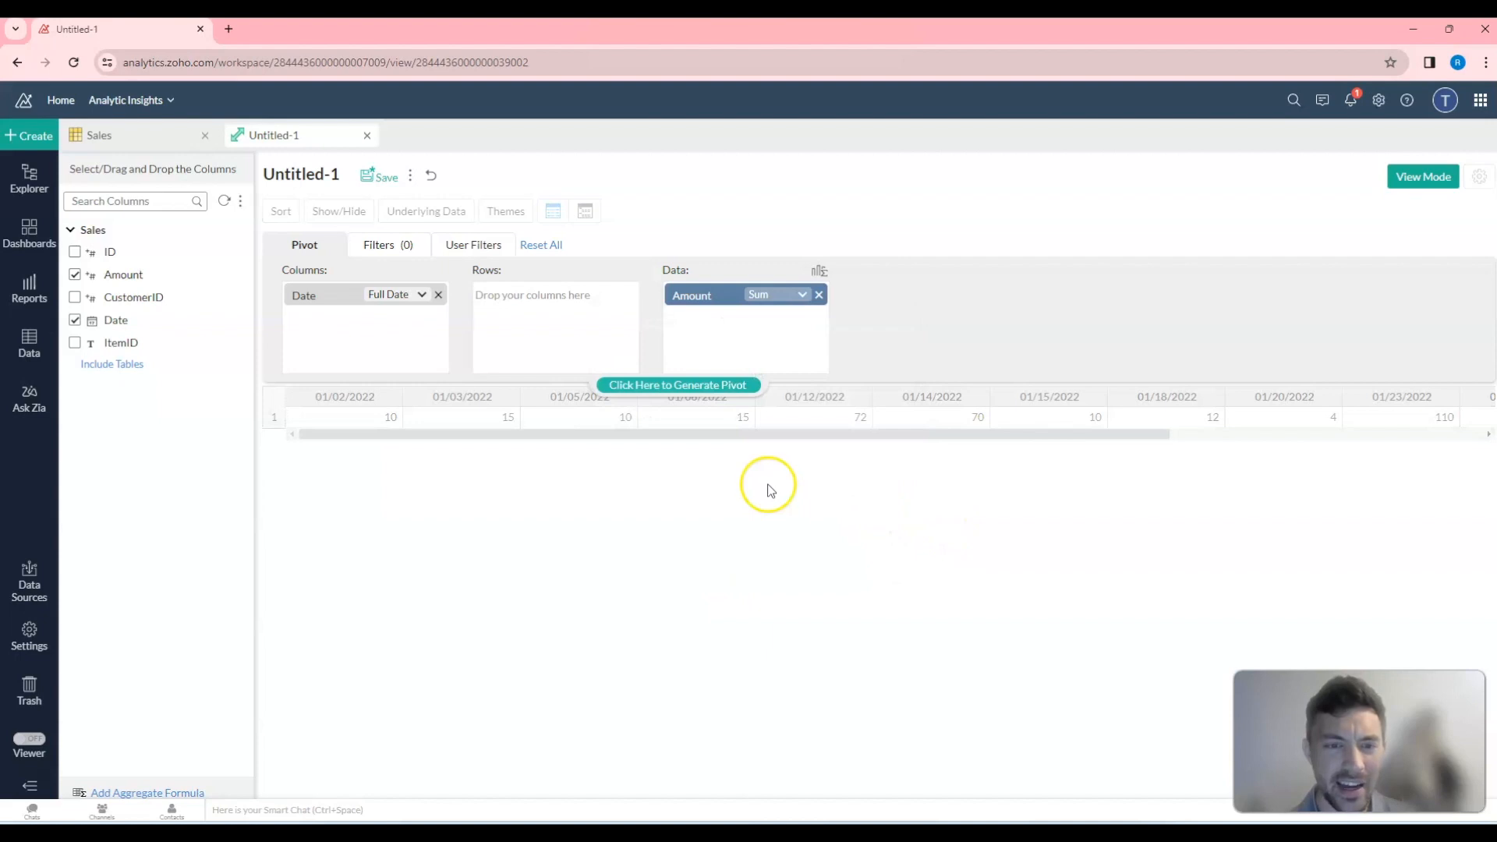
{"action": "left_click", "coordinate": [726, 396]}
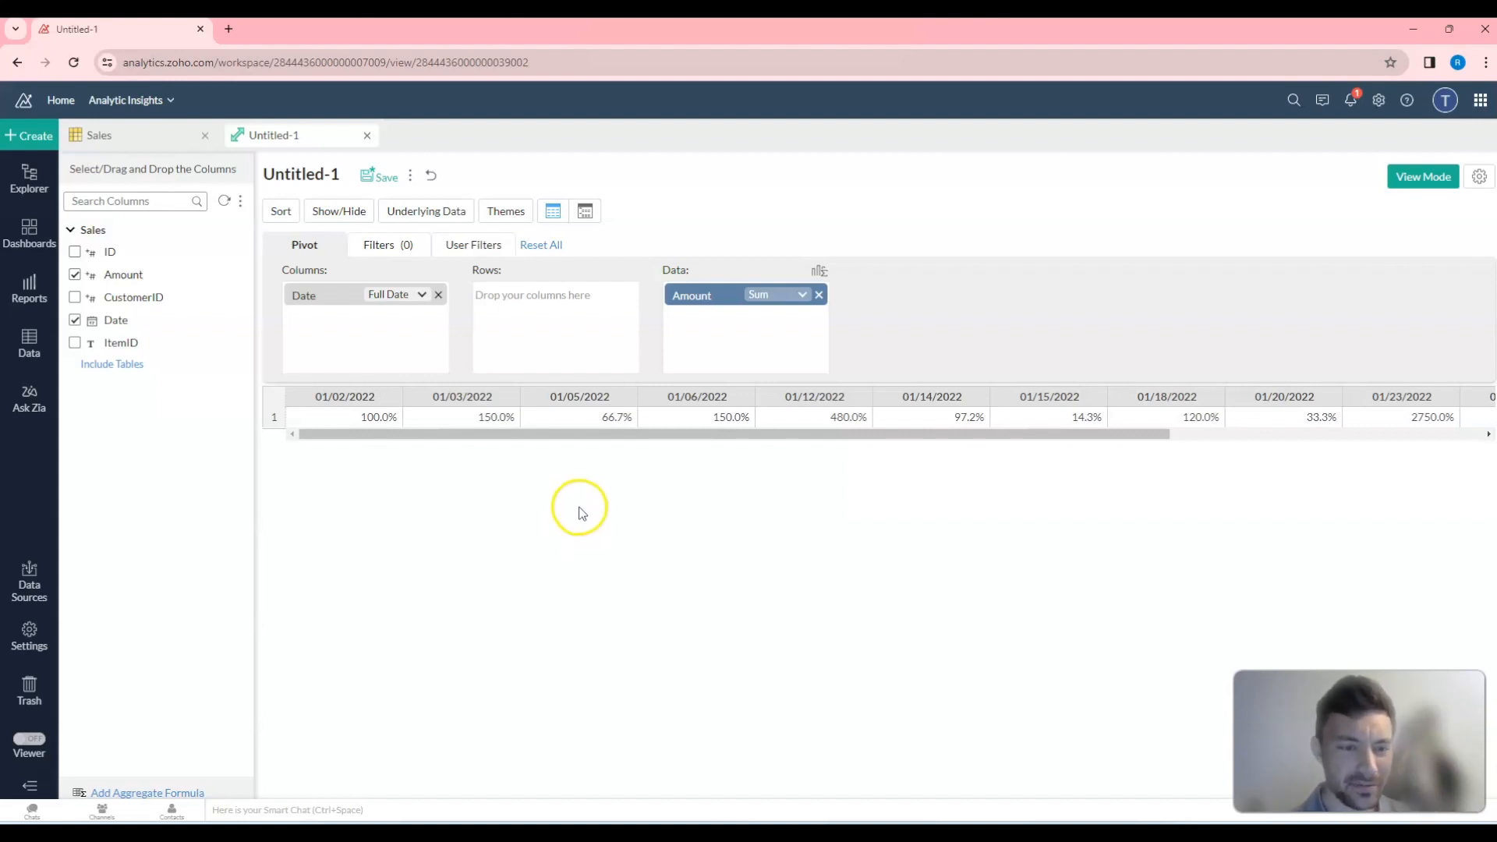
Add a second Amount sum to the data to compare plain totals with the percentages, and remove it again.
{"action": "mouse_move", "coordinate": [601, 434]}
{"action": "left_mouse_down"}
{"action": "mouse_move", "coordinate": [687, 450]}
{"action": "mouse_move", "coordinate": [579, 445]}
{"action": "left_mouse_up"}
{"action": "left_click", "coordinate": [535, 480]}
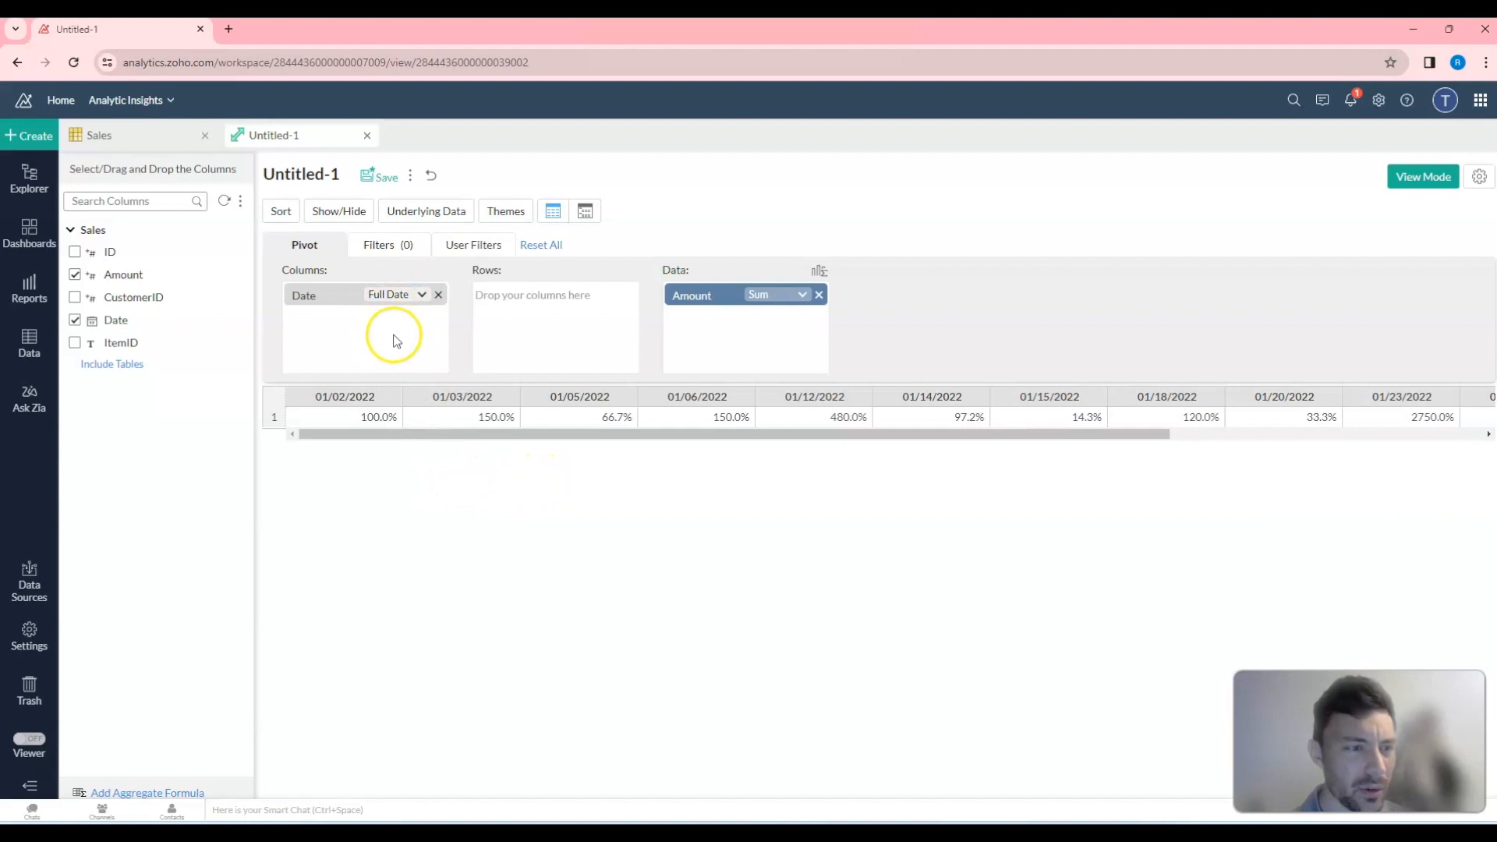
{"action": "left_click_drag", "start_coordinate": [144, 274], "coordinate": [754, 321]}
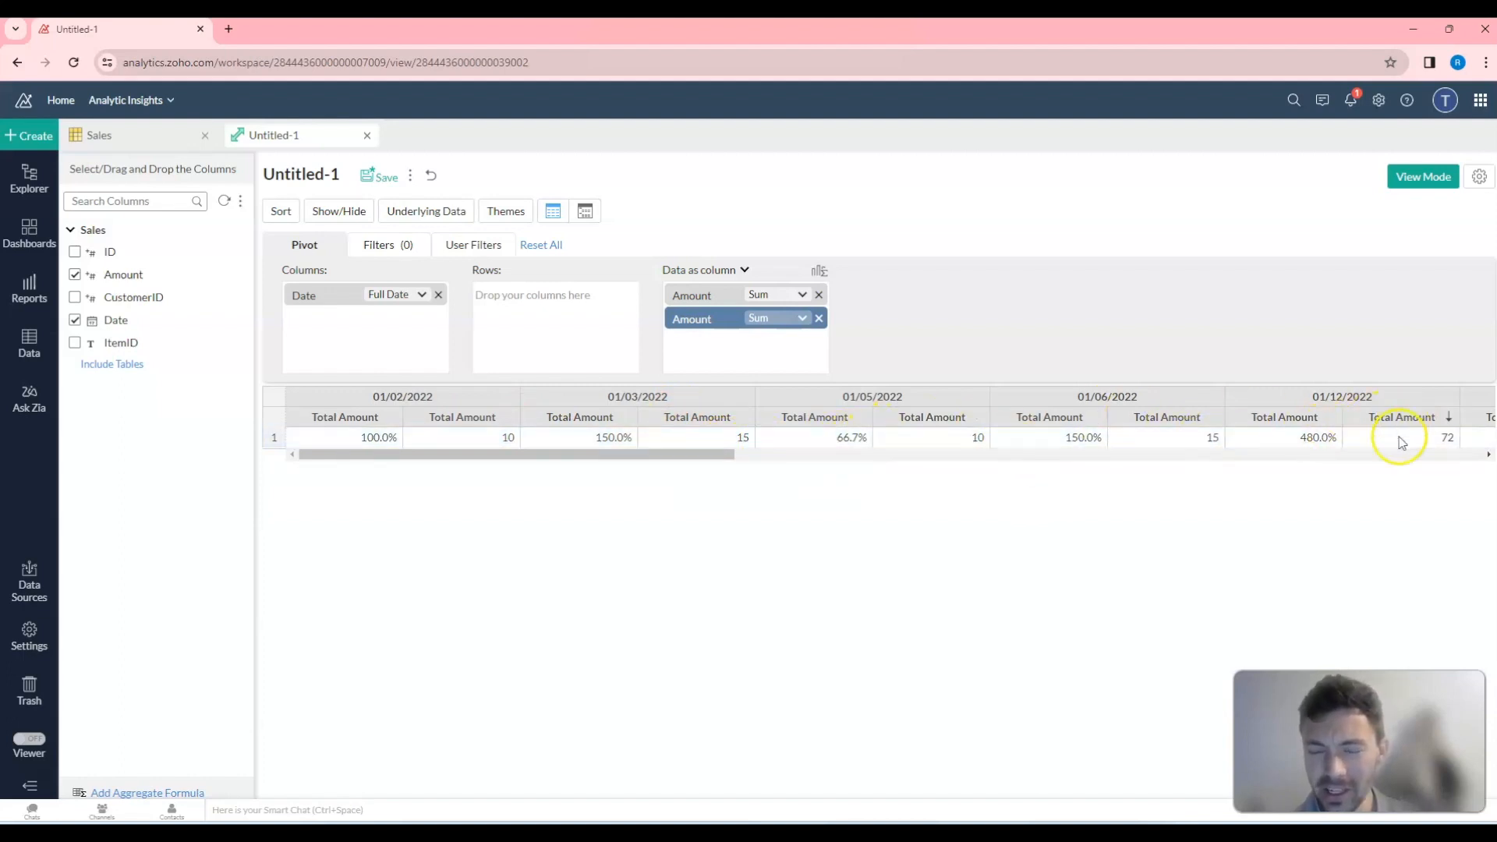
{"action": "left_click", "coordinate": [819, 319]}
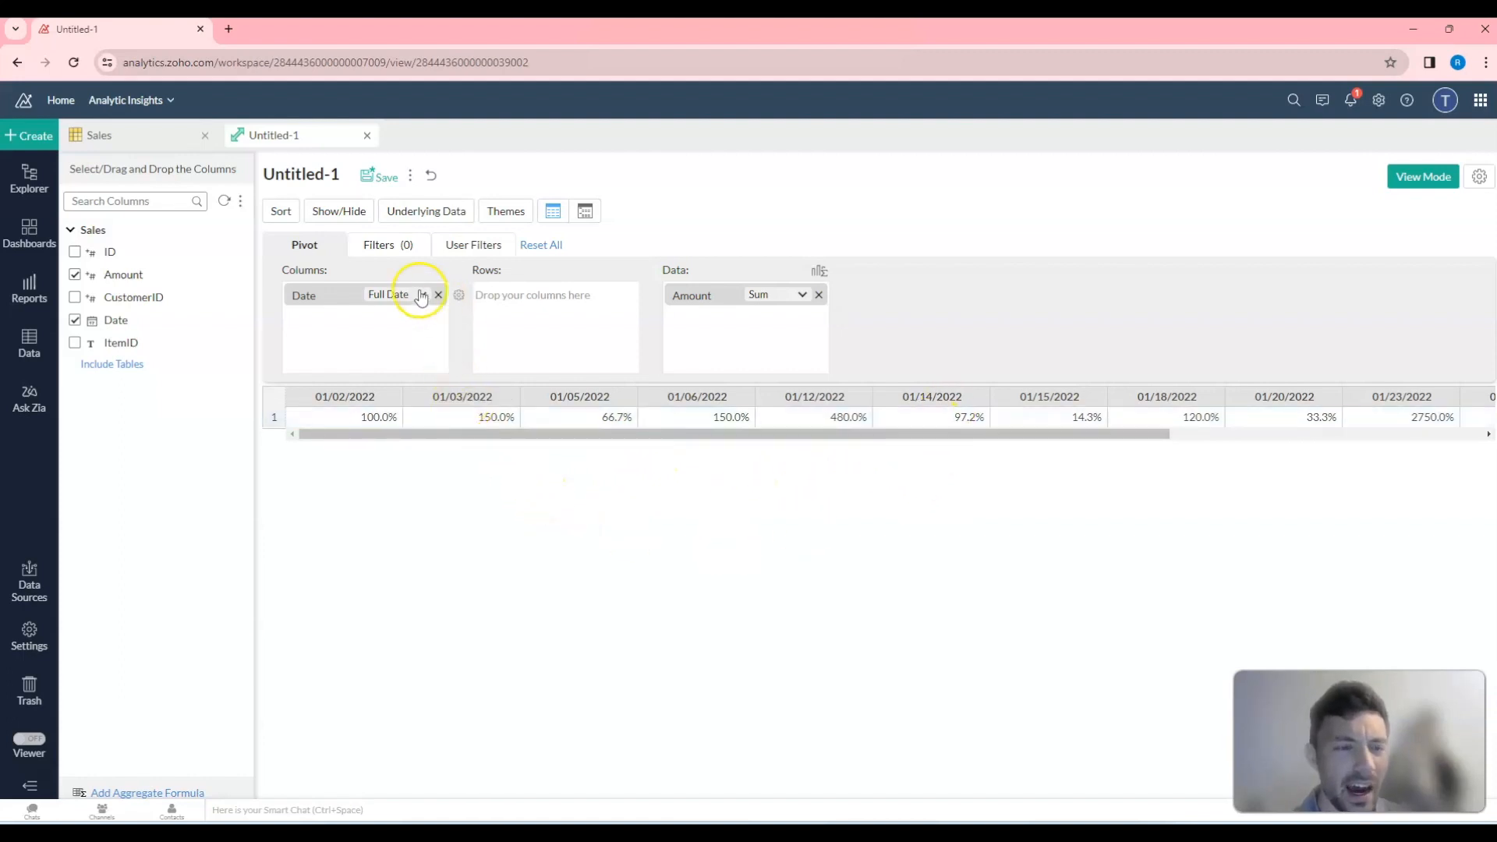
Filter the pivot by Date to include only 01/02, 01/03, 01/05, 01/06, 01/12 and 01/14/2022, and regenerate it.
{"action": "left_click", "coordinate": [379, 246]}
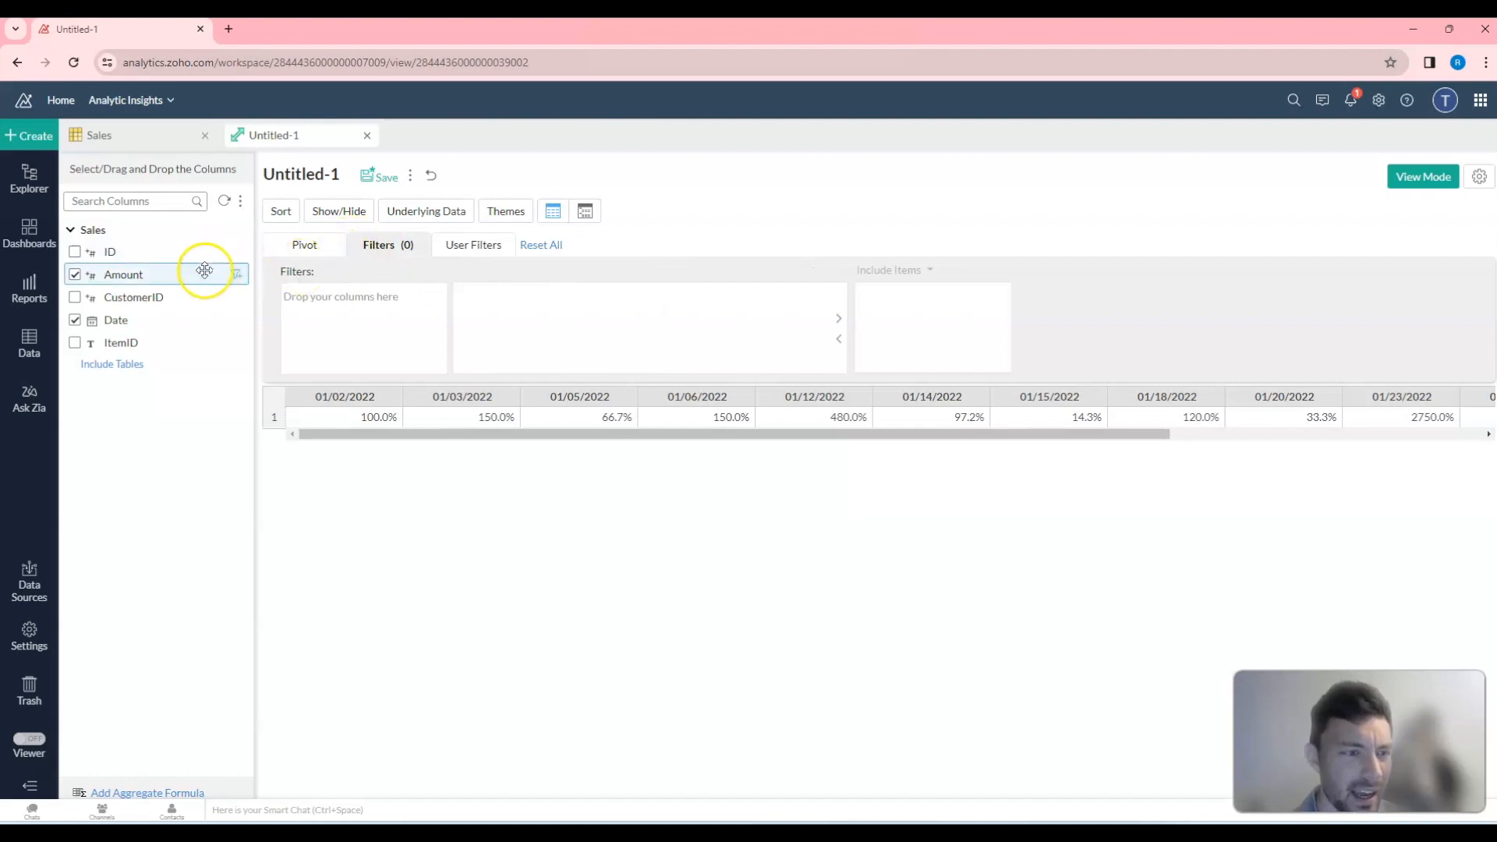
{"action": "left_click_drag", "start_coordinate": [140, 318], "coordinate": [382, 375]}
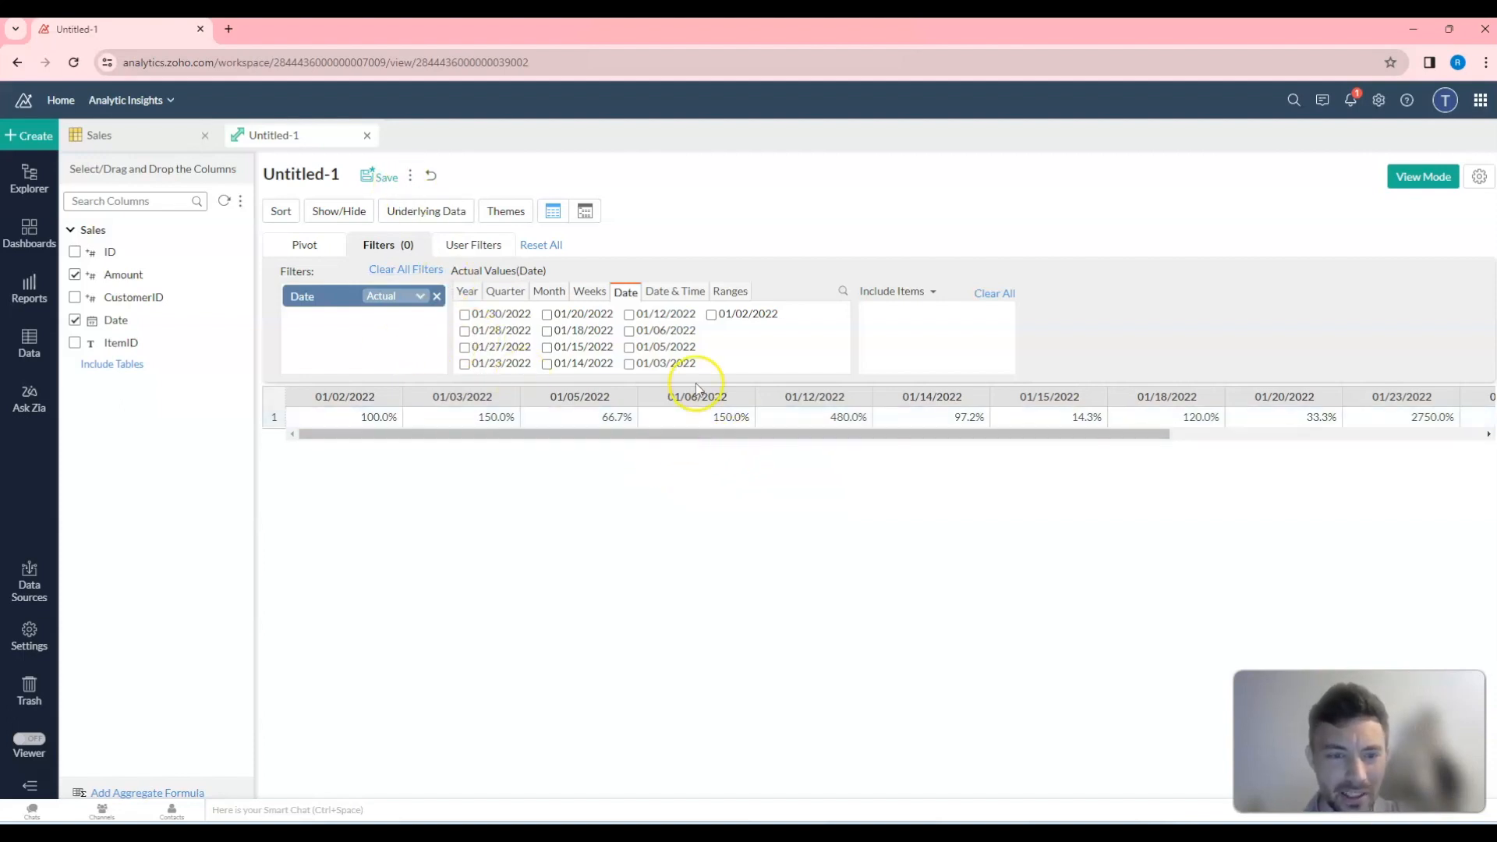
{"action": "left_click", "coordinate": [711, 314]}
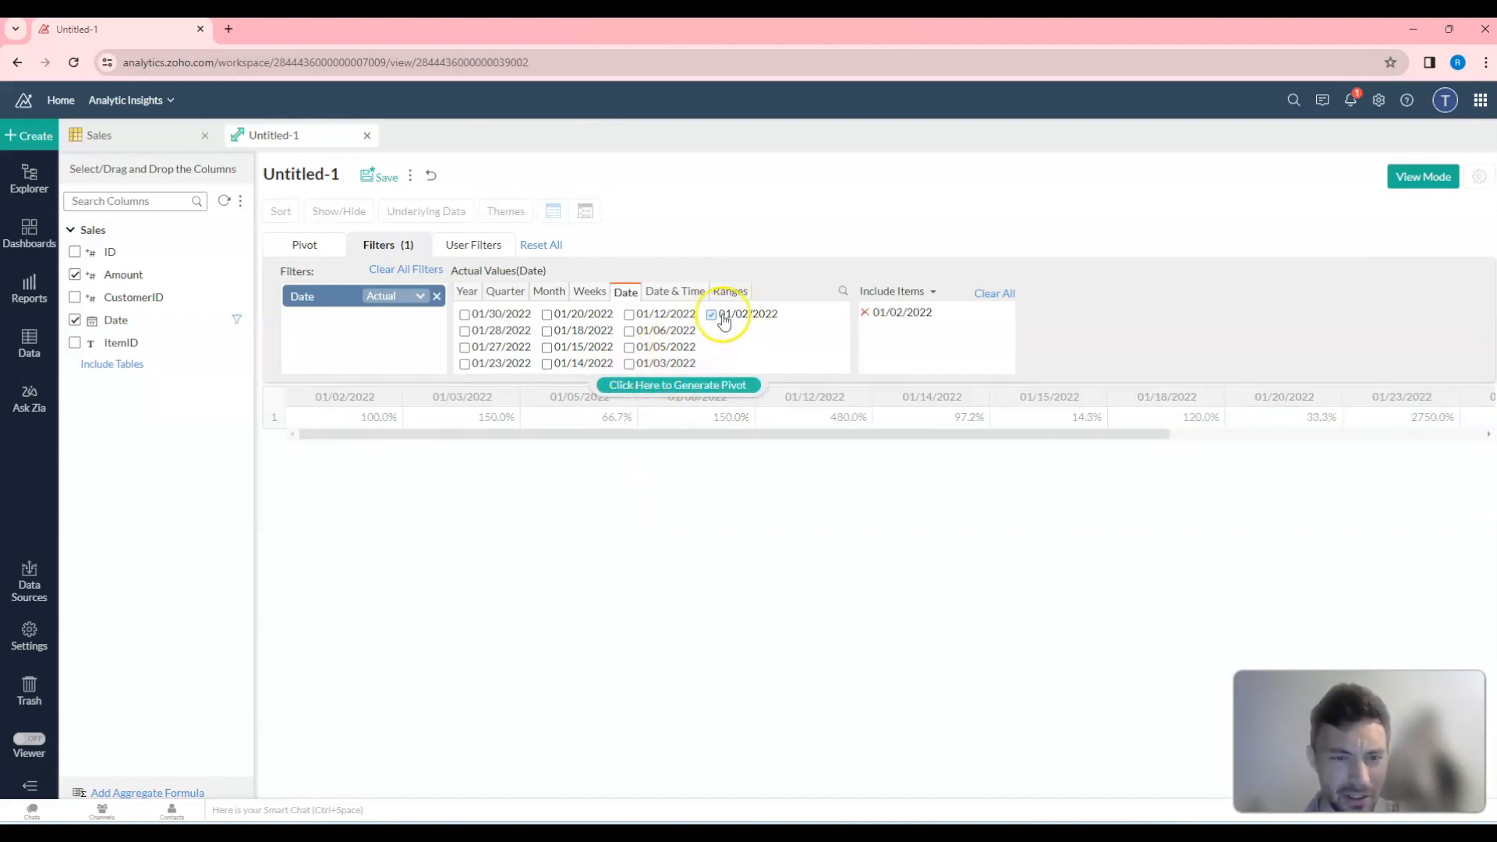
{"action": "left_click", "coordinate": [629, 364]}
{"action": "left_click", "coordinate": [630, 347]}
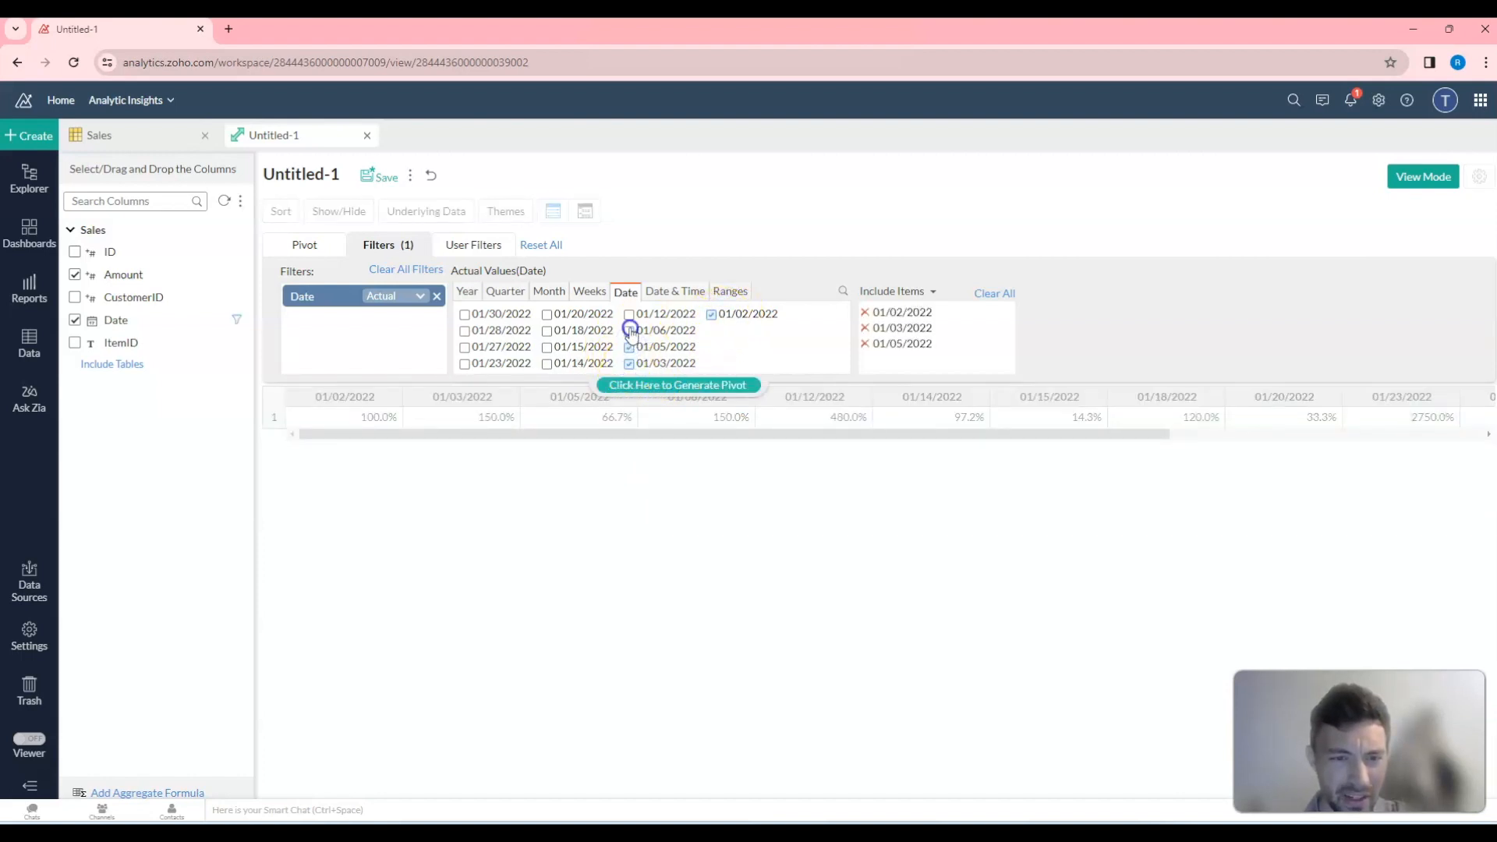
{"action": "left_click", "coordinate": [629, 315]}
{"action": "left_click", "coordinate": [546, 364]}
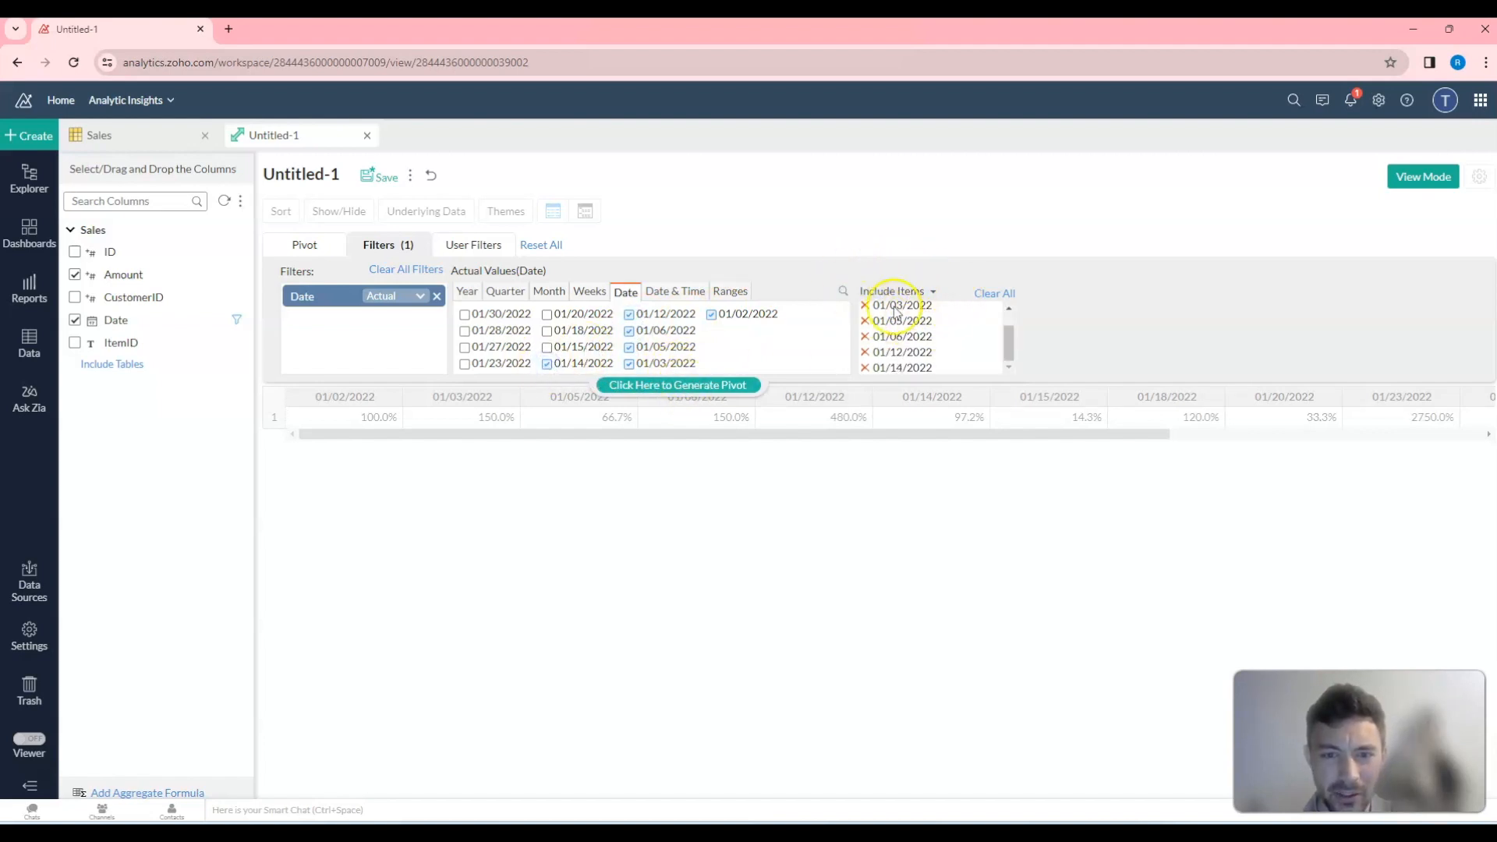
{"action": "left_click", "coordinate": [714, 385]}
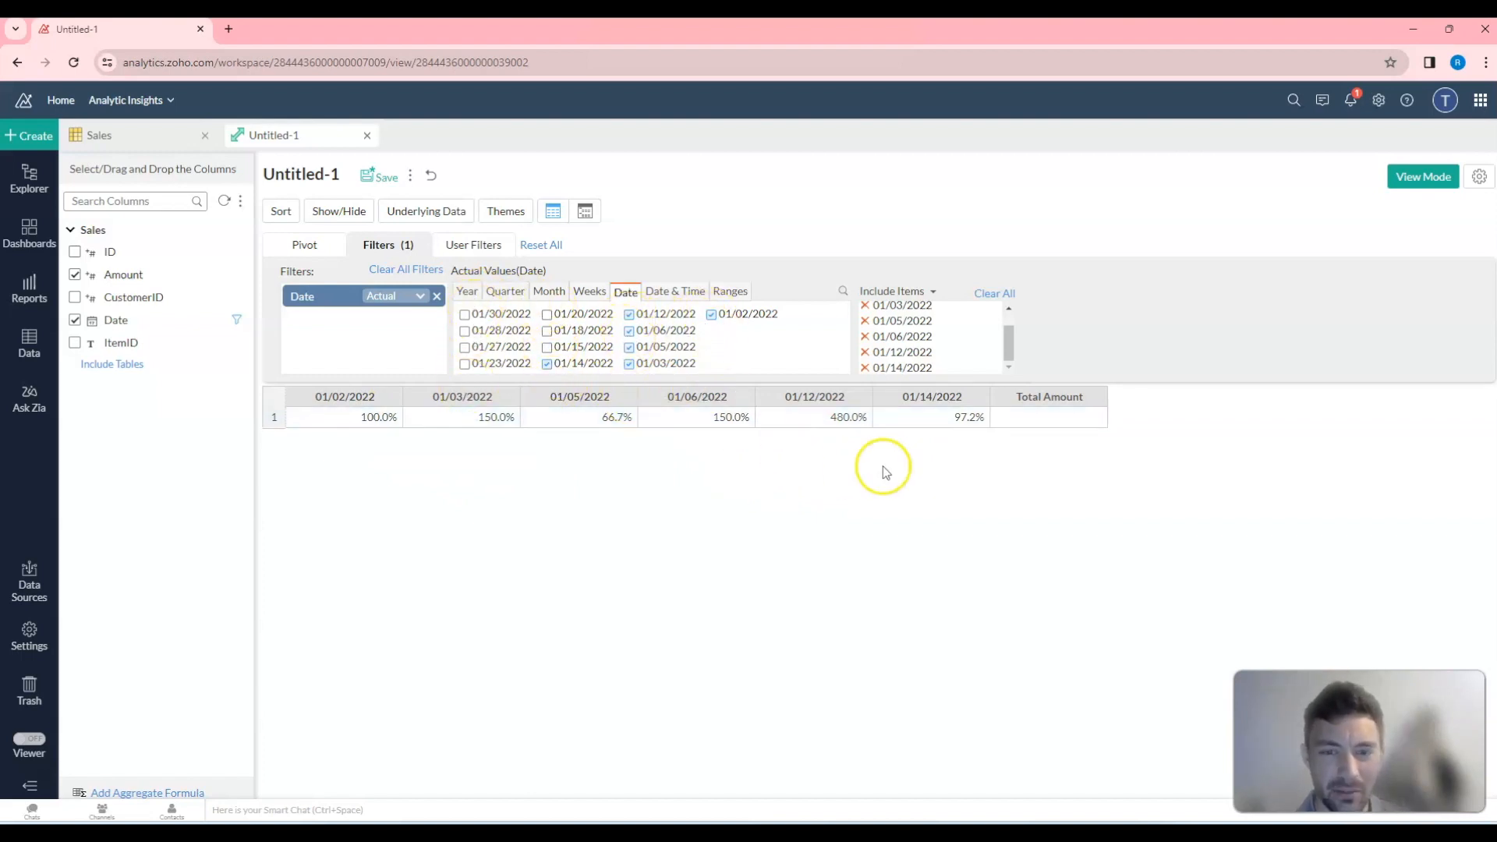
Switch the Date filter from Include Items to Exclude Items for the selected dates and regenerate the pivot.
{"action": "left_click", "coordinate": [886, 295]}
{"action": "left_click", "coordinate": [914, 326]}
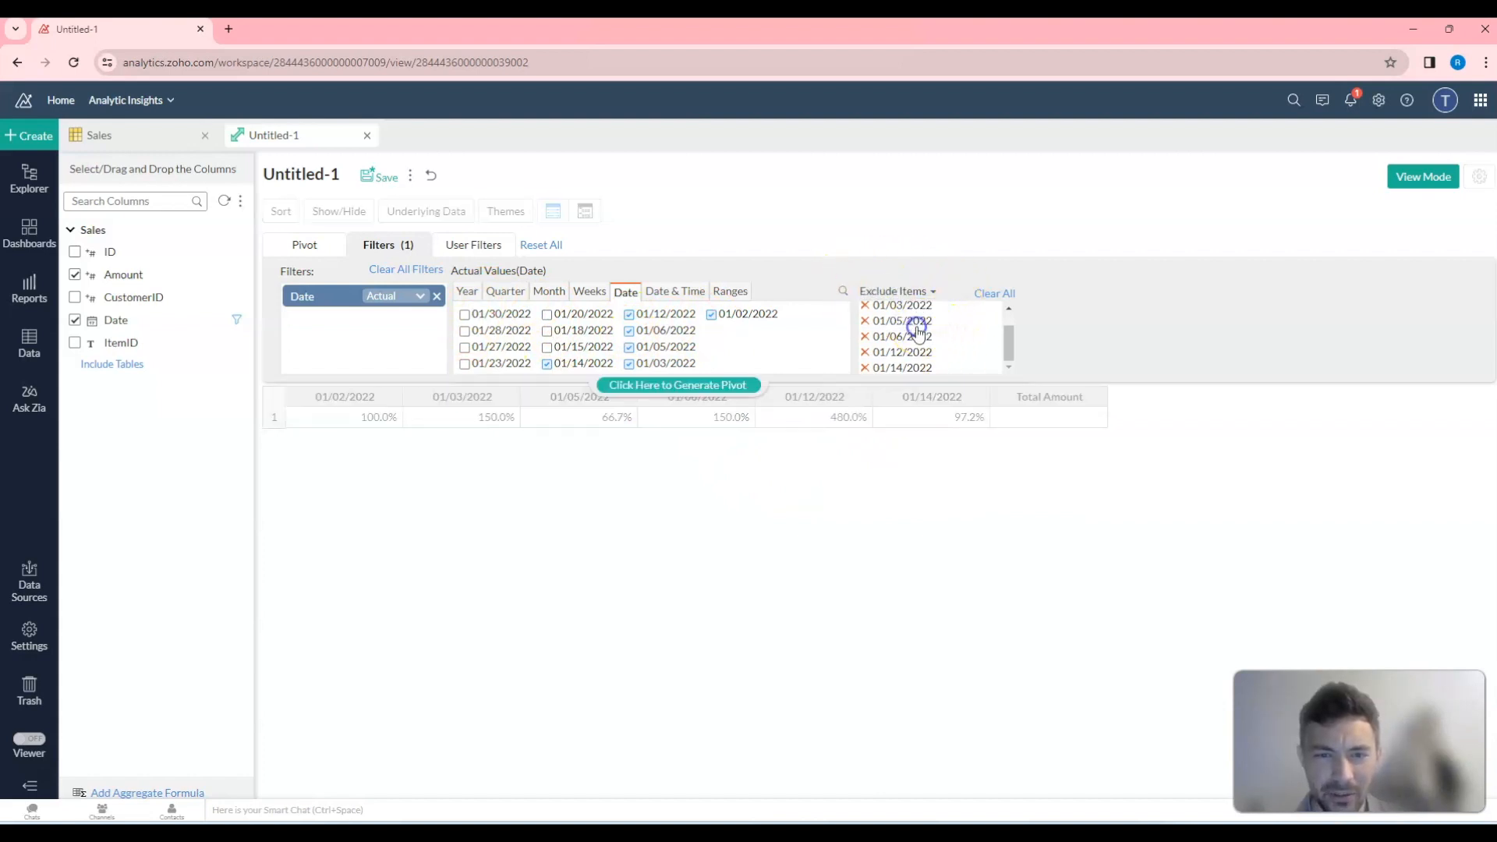
{"action": "left_click", "coordinate": [710, 384]}
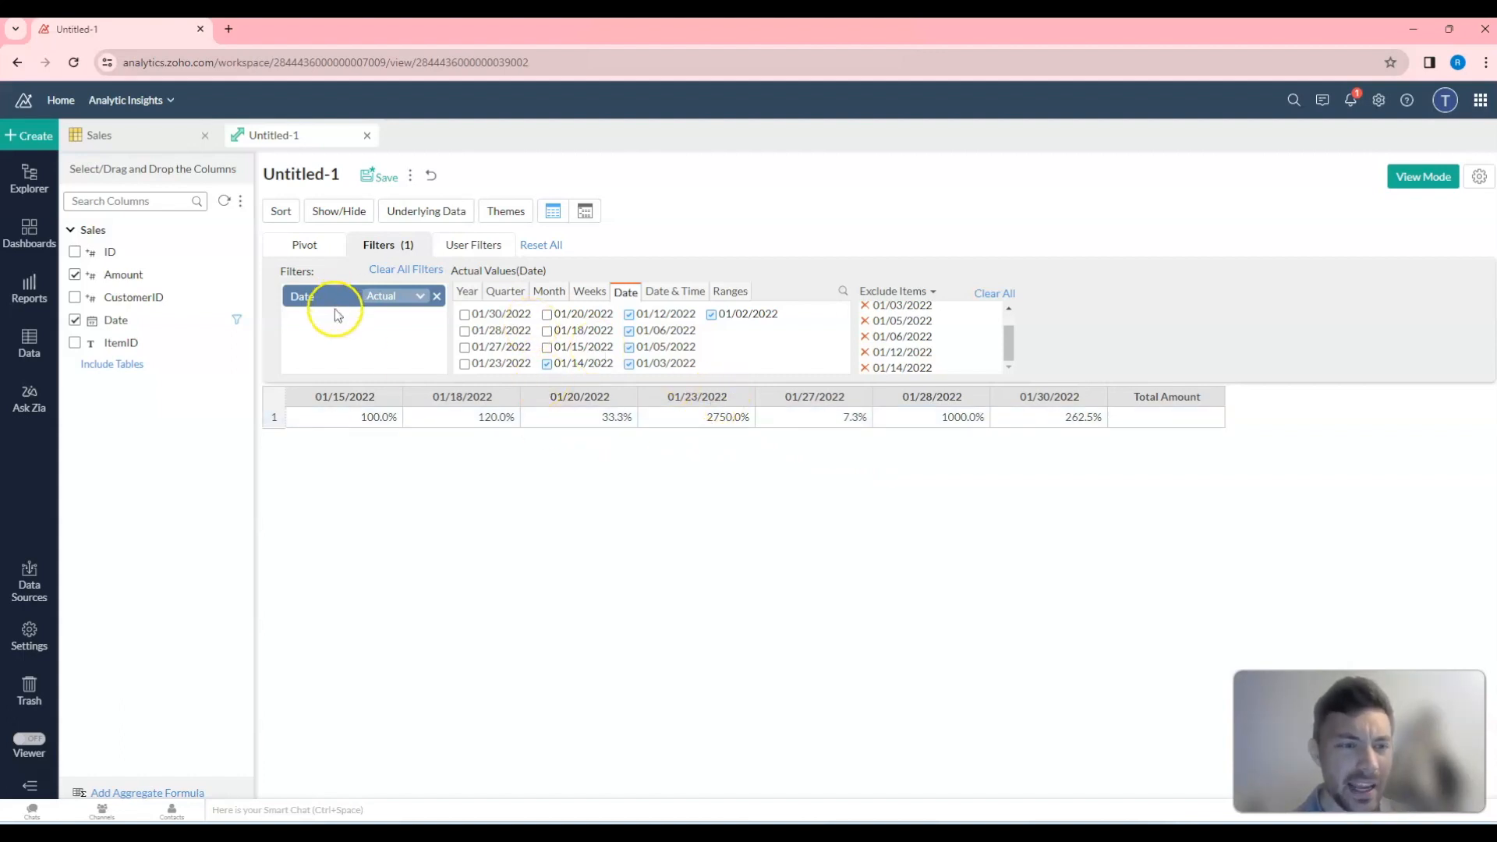
Remove the Date filter and regenerate the unfiltered pivot.
{"action": "left_click", "coordinate": [437, 296]}
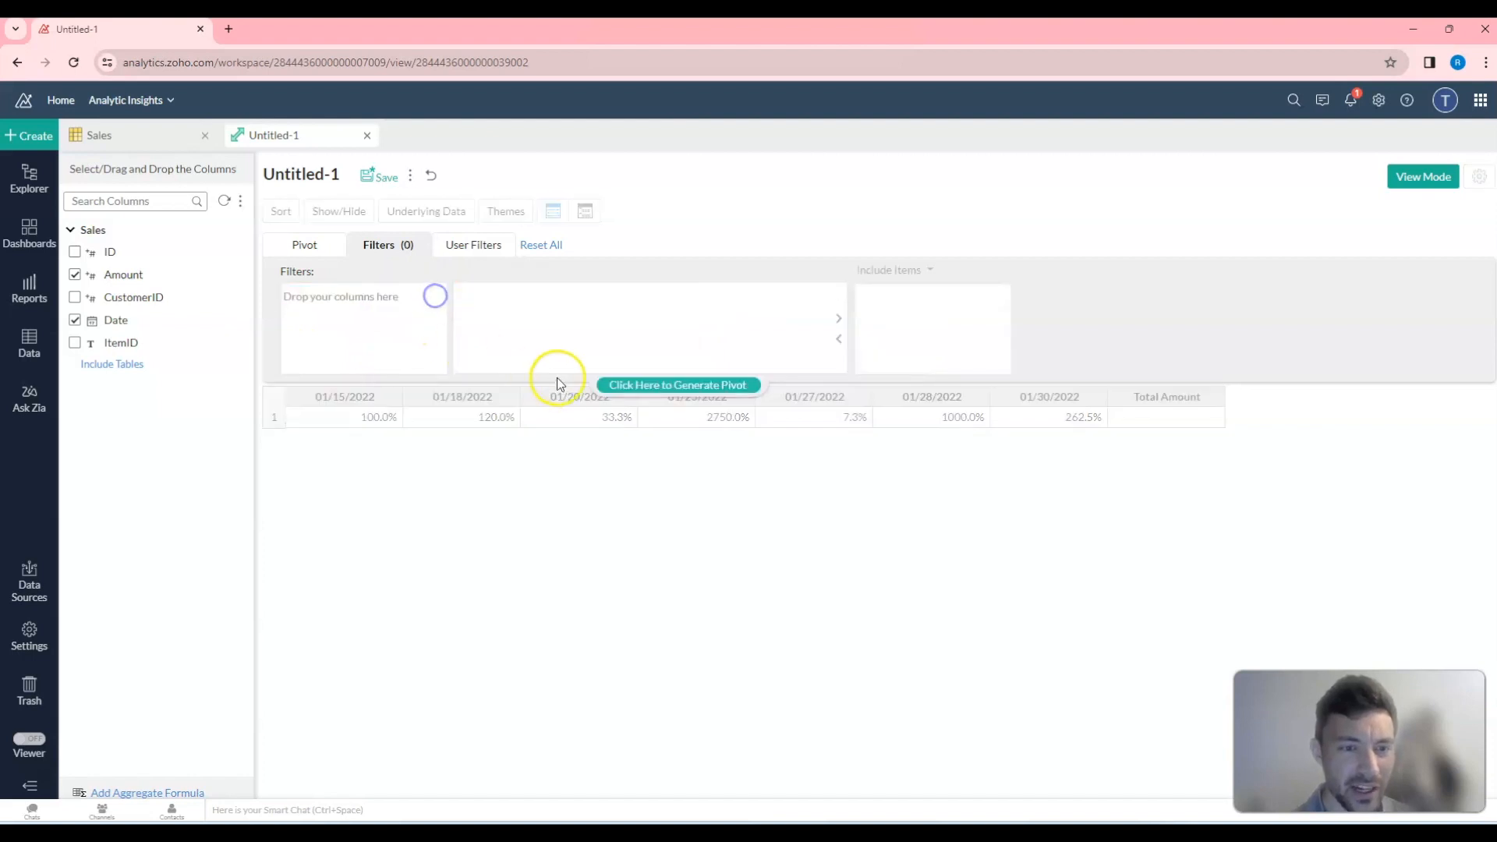
{"action": "left_click", "coordinate": [671, 385]}
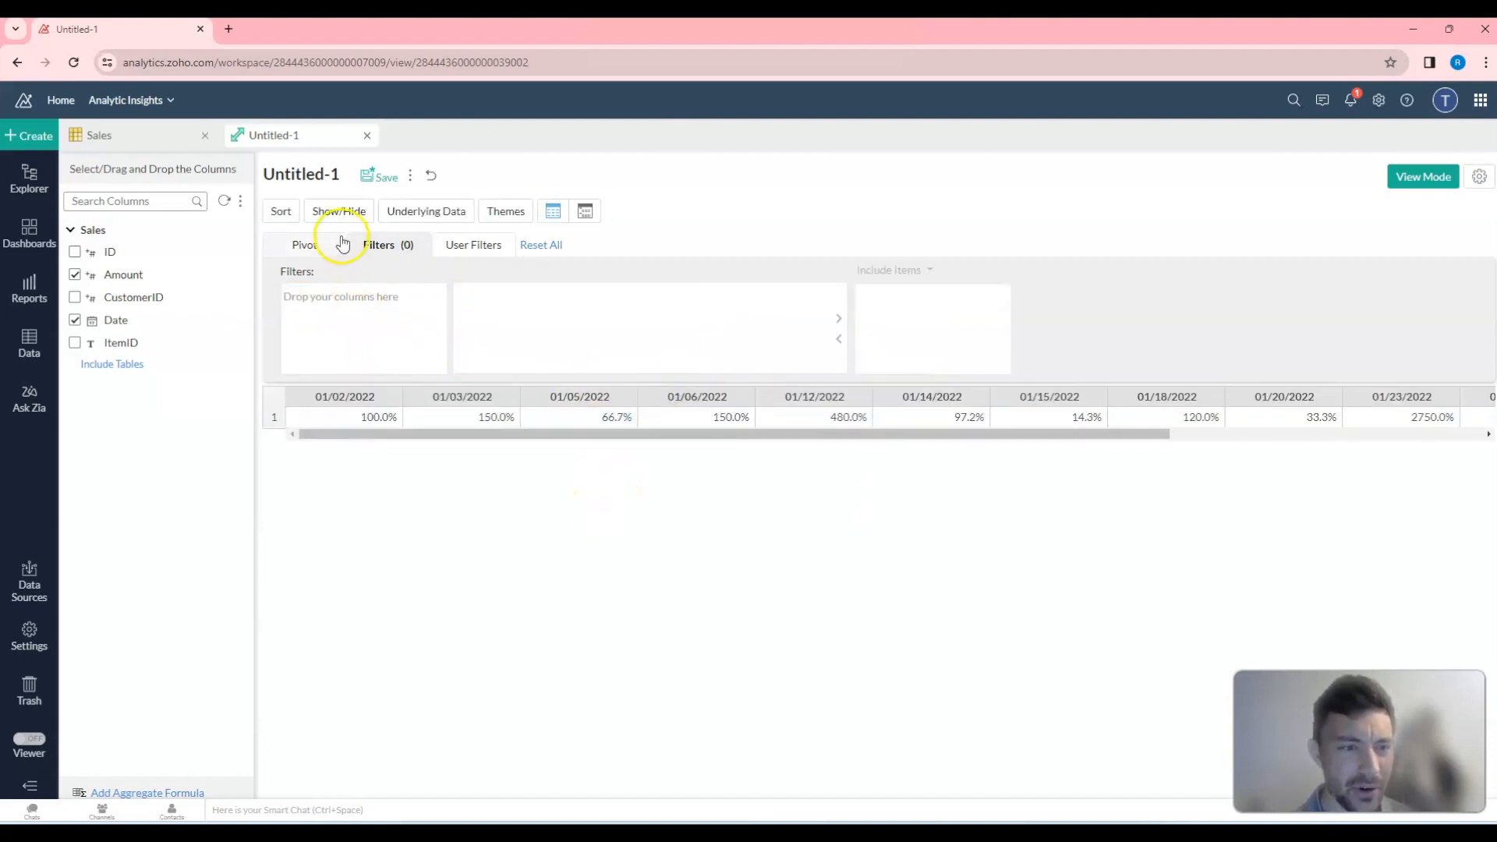
Empty the pivot layout by removing the Amount sum from the data and the full Date from the columns.
{"action": "left_click", "coordinate": [308, 245]}
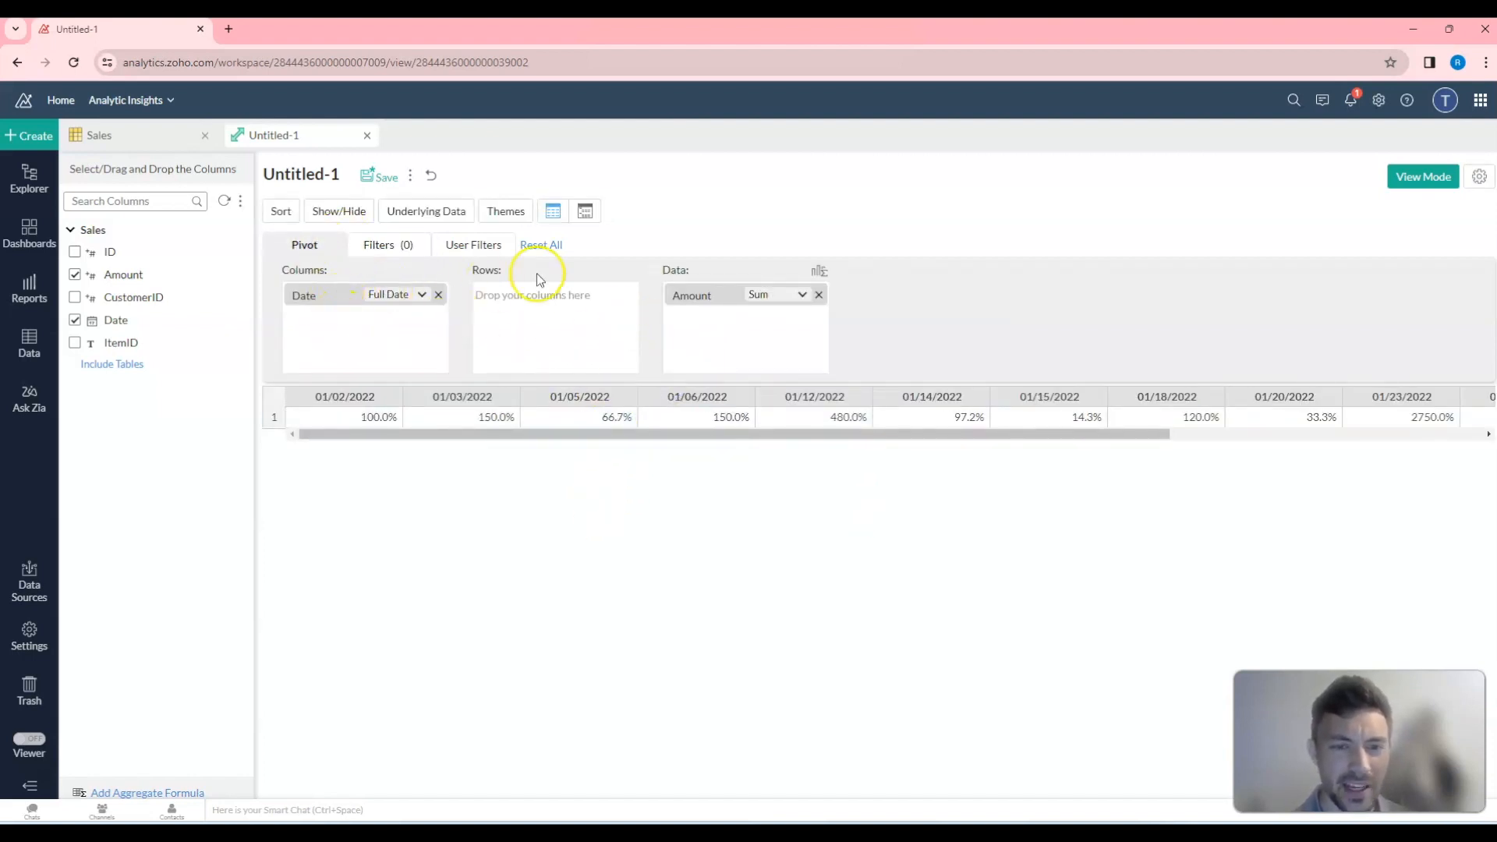
{"action": "left_click", "coordinate": [438, 295]}
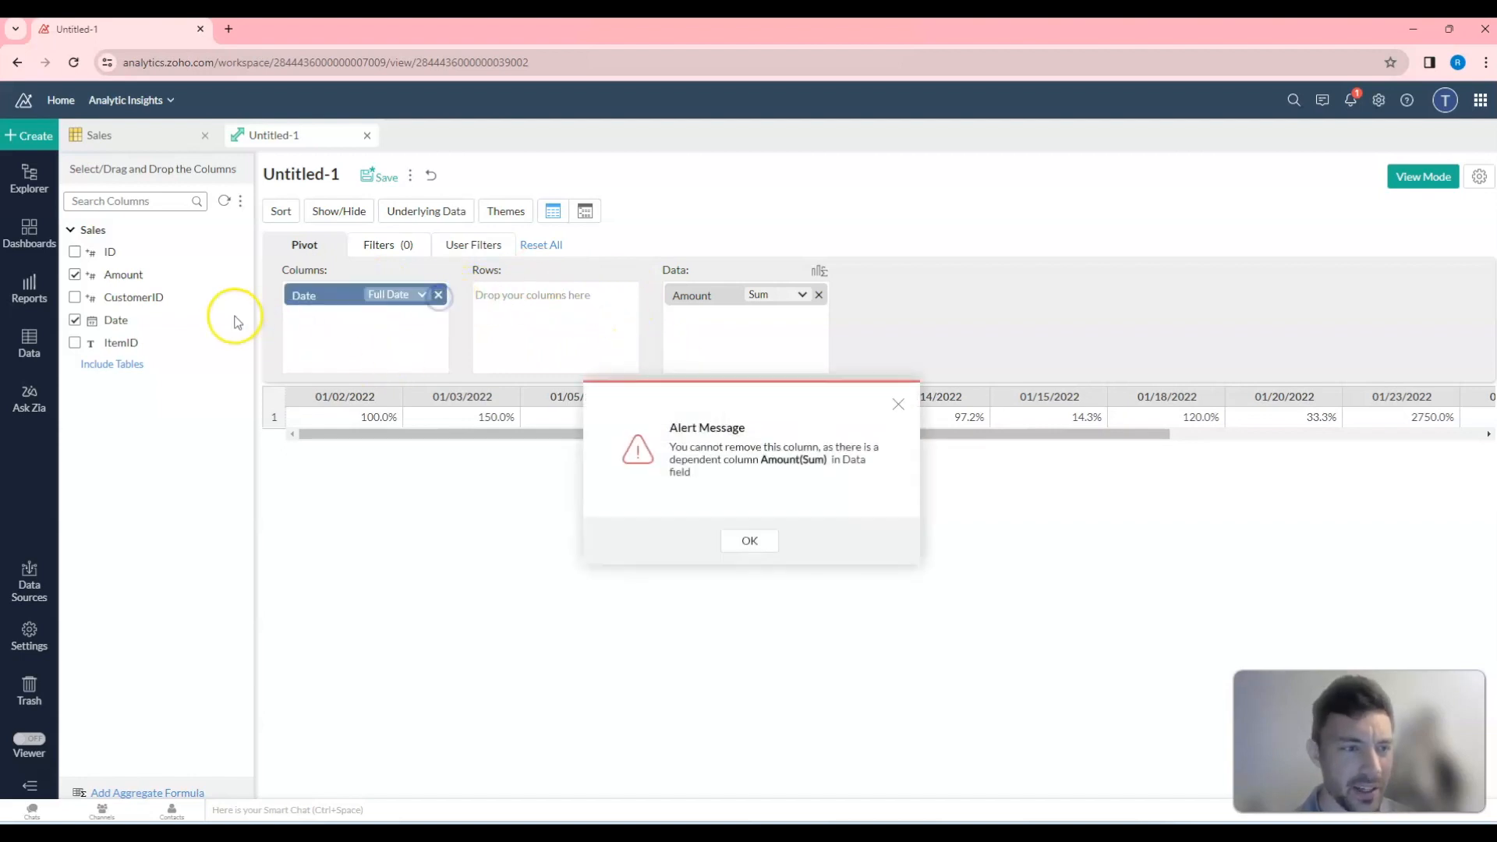
{"action": "left_click", "coordinate": [898, 405]}
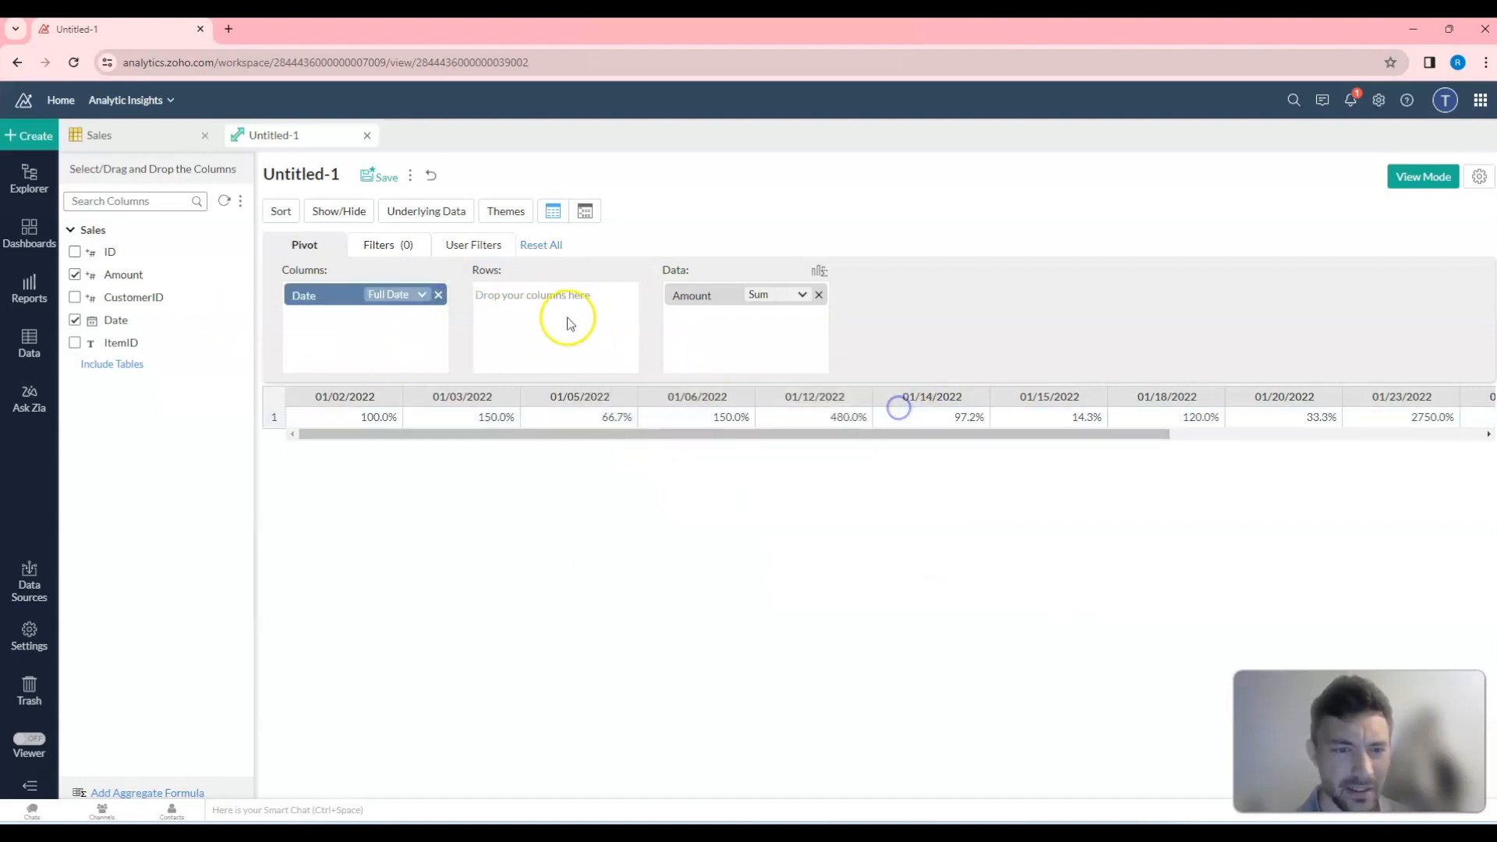
{"action": "left_click", "coordinate": [436, 295]}
{"action": "left_click", "coordinate": [751, 532]}
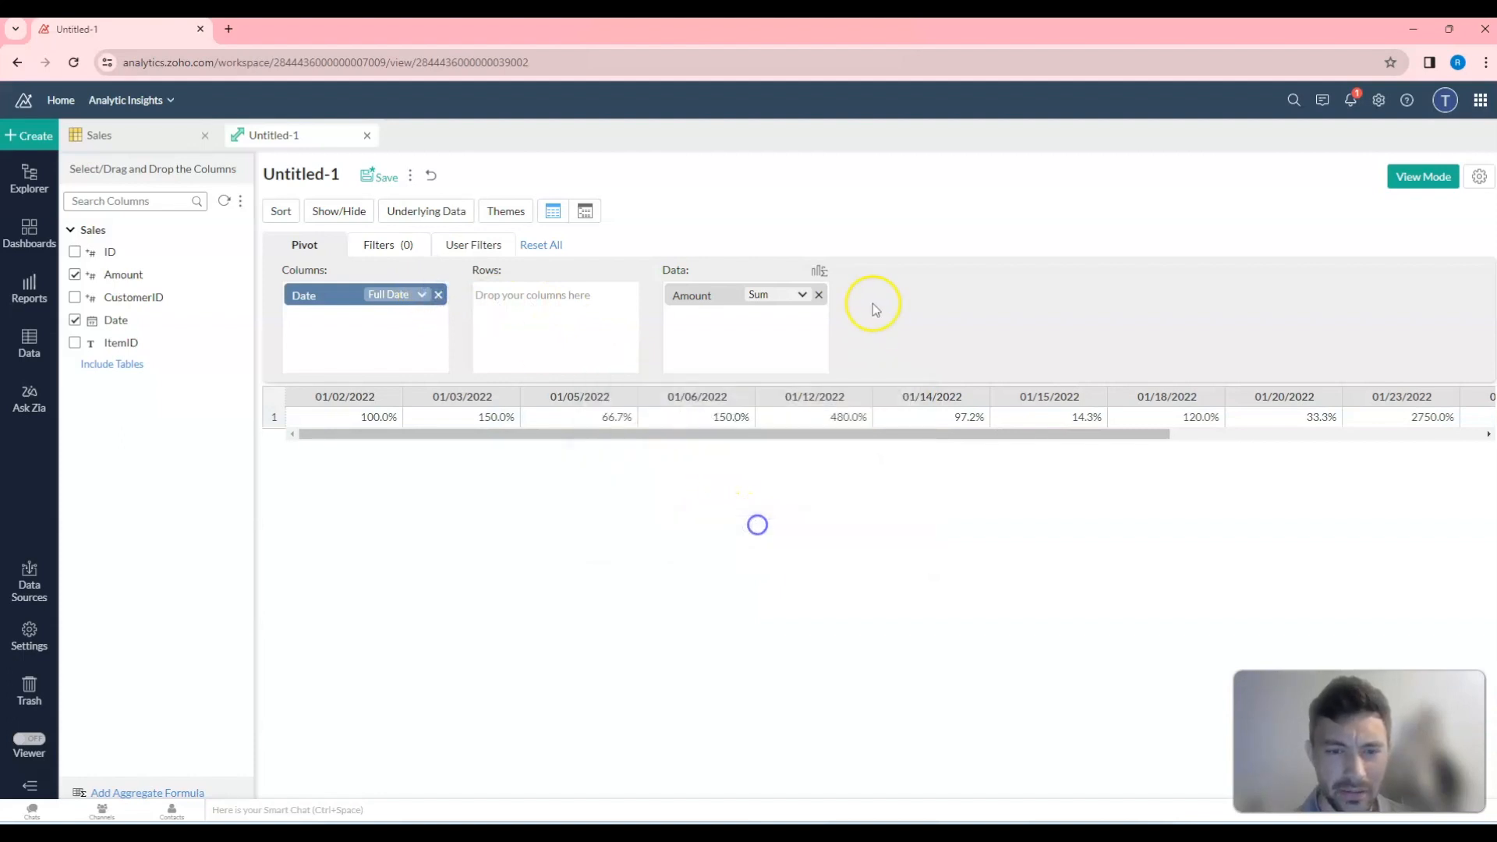
{"action": "left_click", "coordinate": [819, 295]}
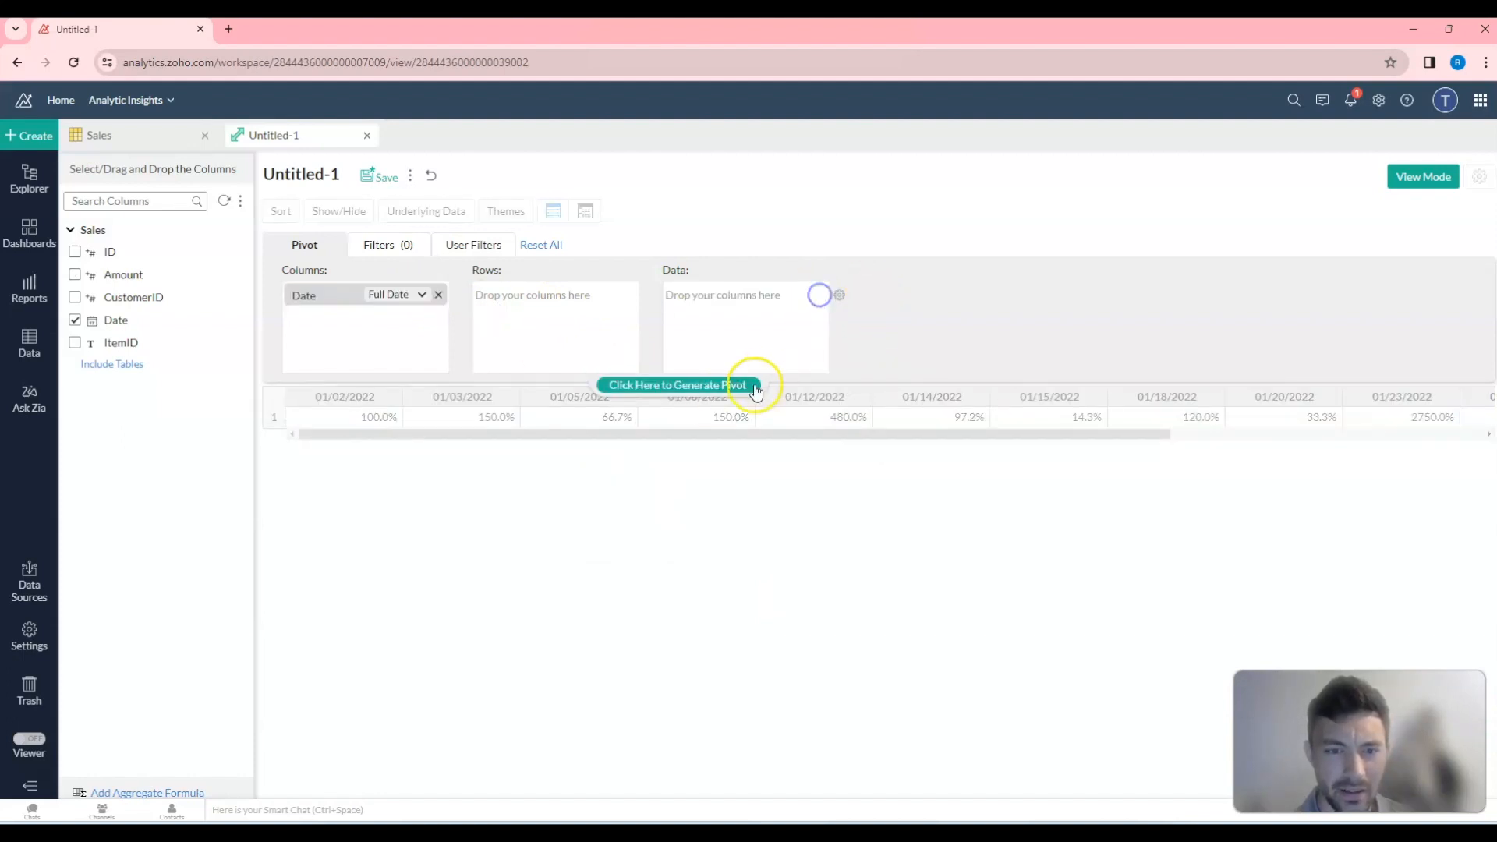
{"action": "left_click", "coordinate": [438, 295]}
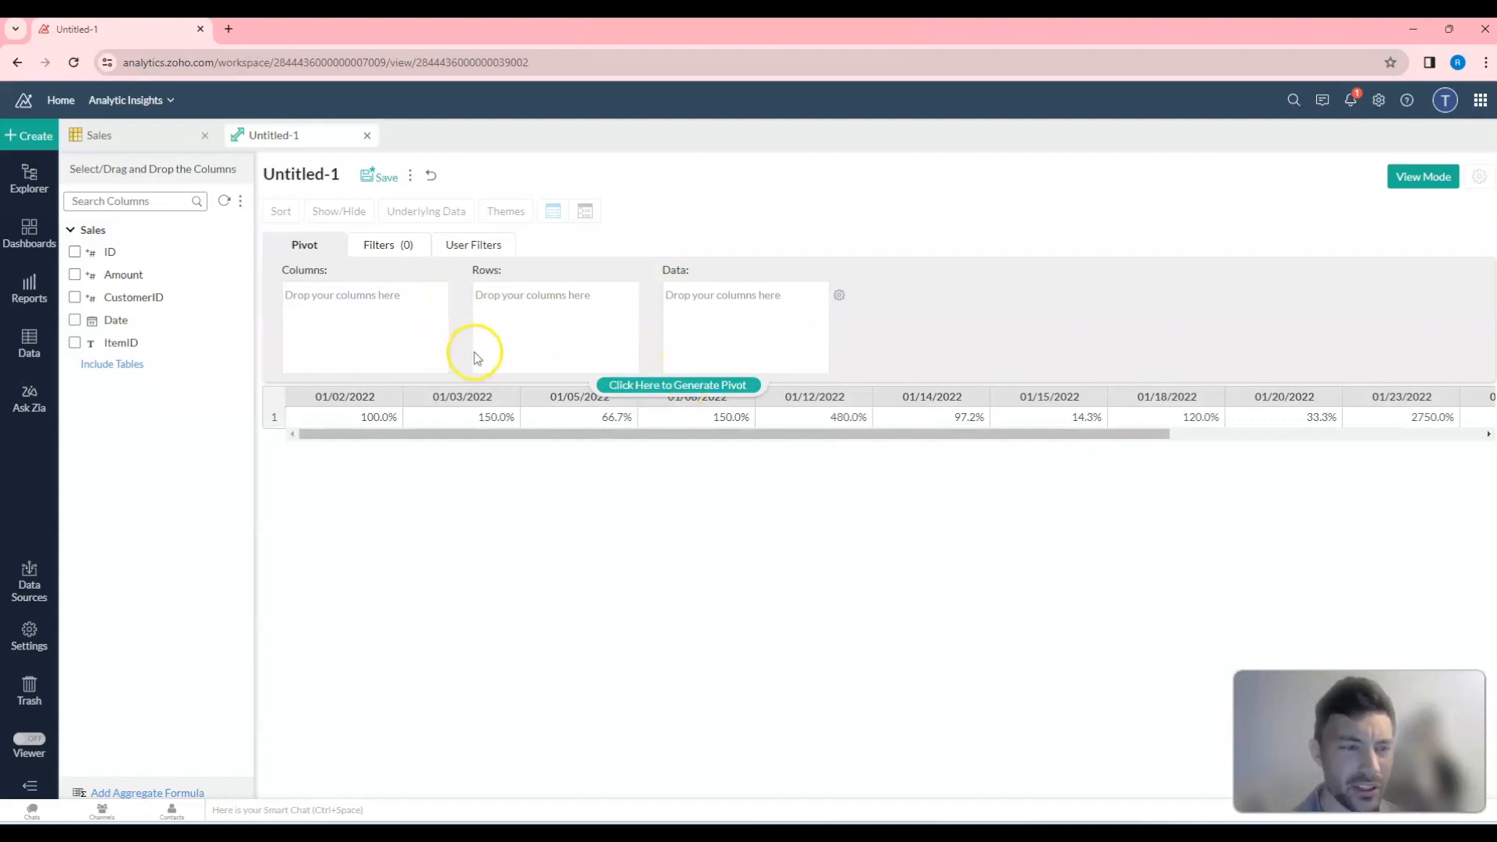
Generate a pivot with CustomerID as a Dimension in the rows and the sum of Amount as data.
{"action": "left_click_drag", "start_coordinate": [234, 299], "coordinate": [581, 306]}
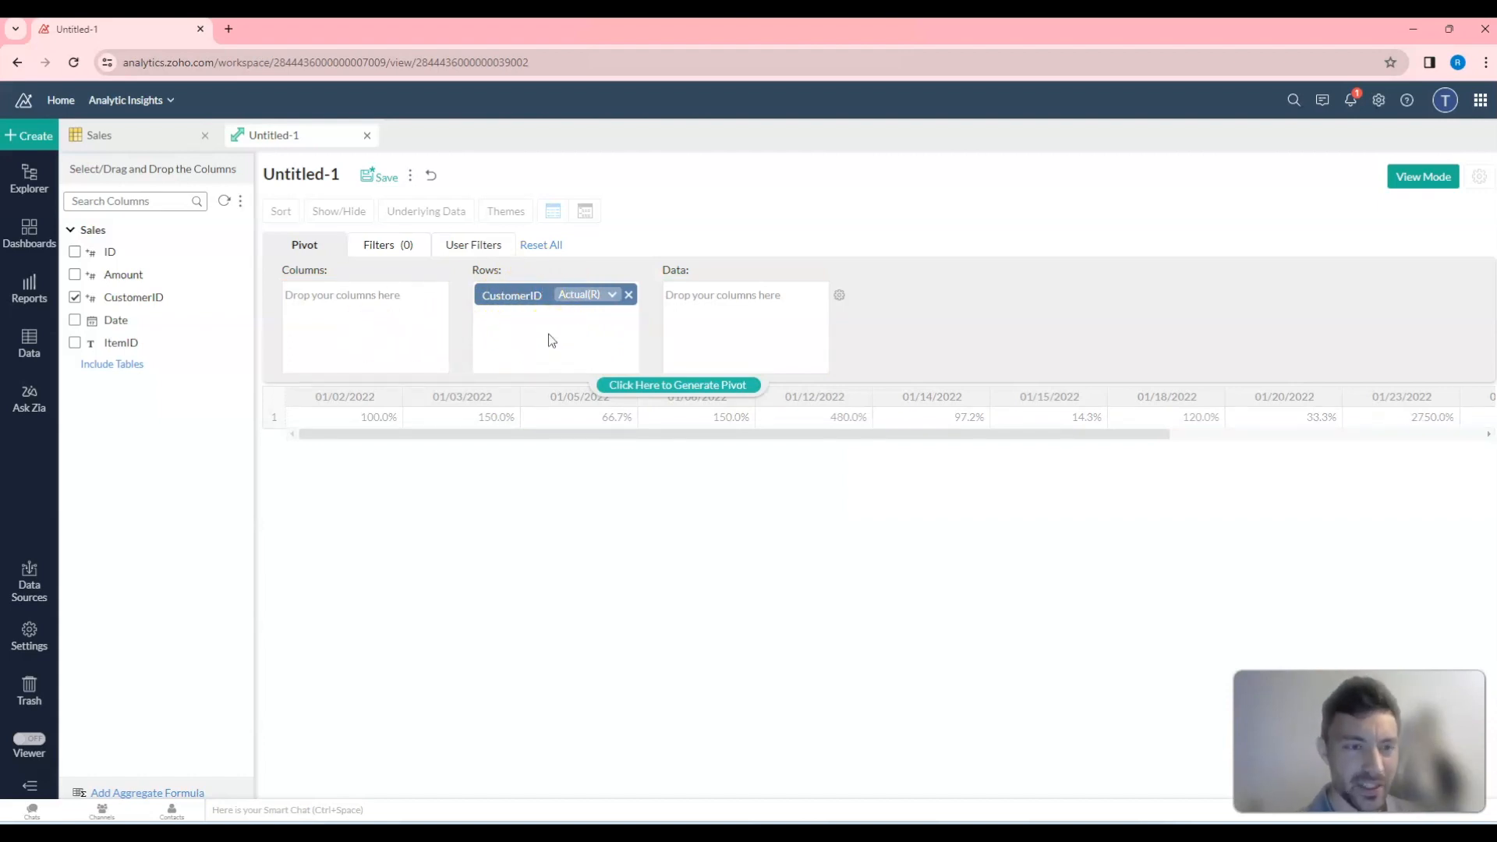
{"action": "left_click", "coordinate": [587, 294]}
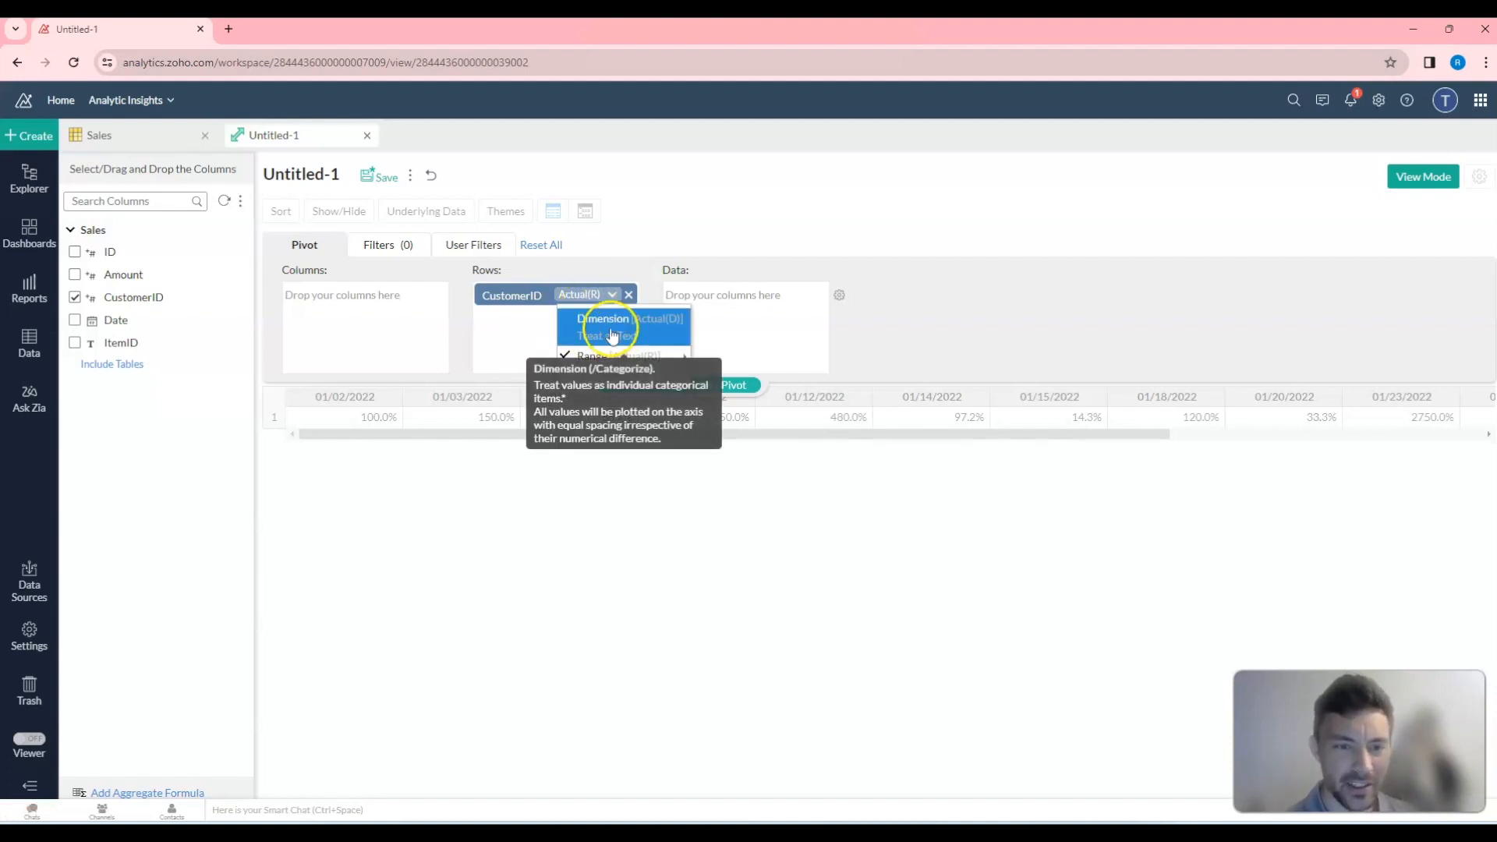
{"action": "left_click", "coordinate": [592, 335]}
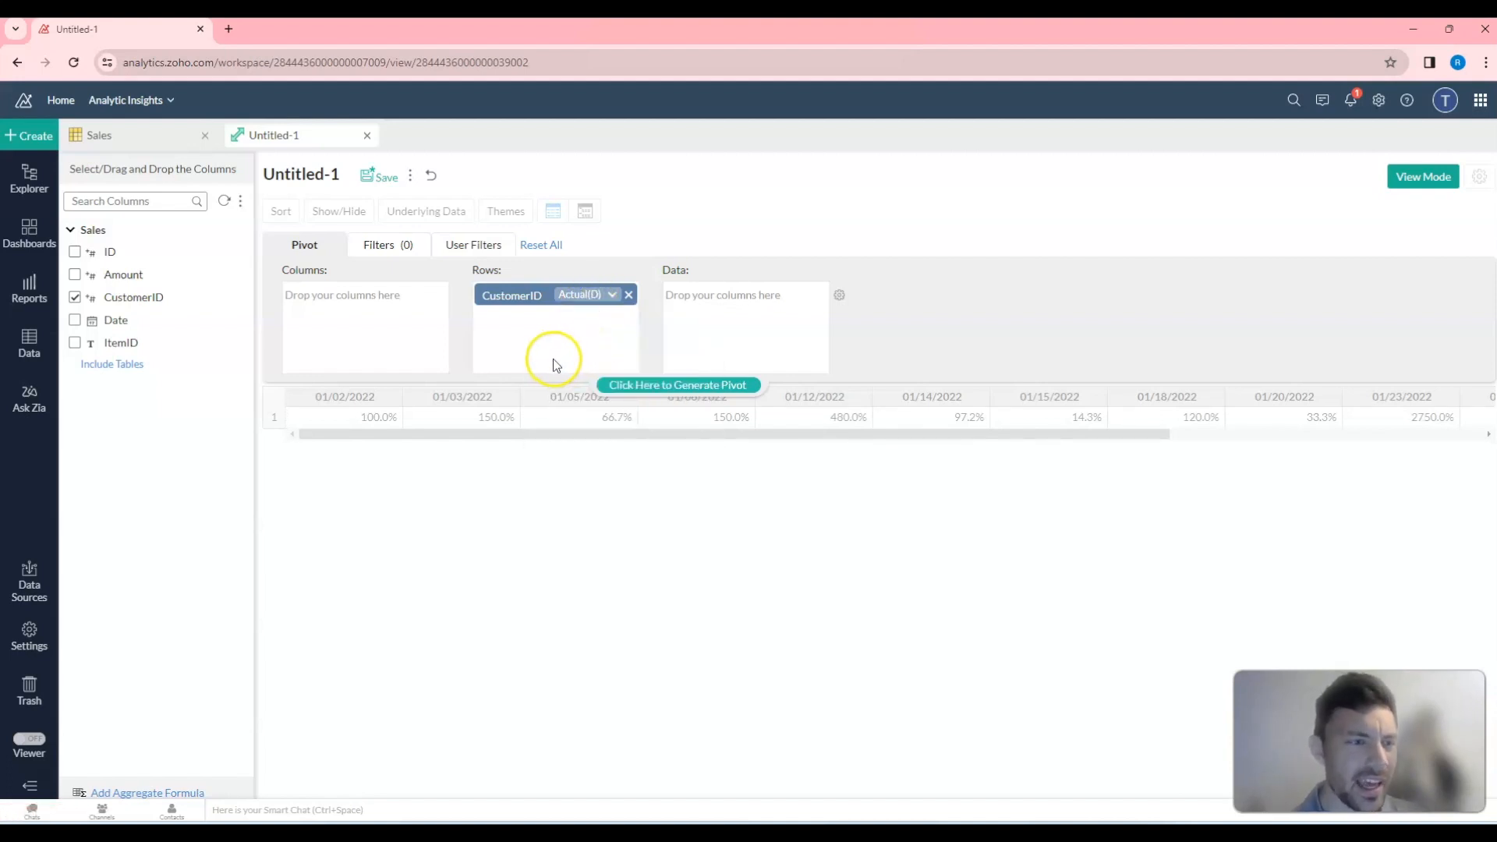
{"action": "left_click_drag", "start_coordinate": [140, 278], "coordinate": [733, 308]}
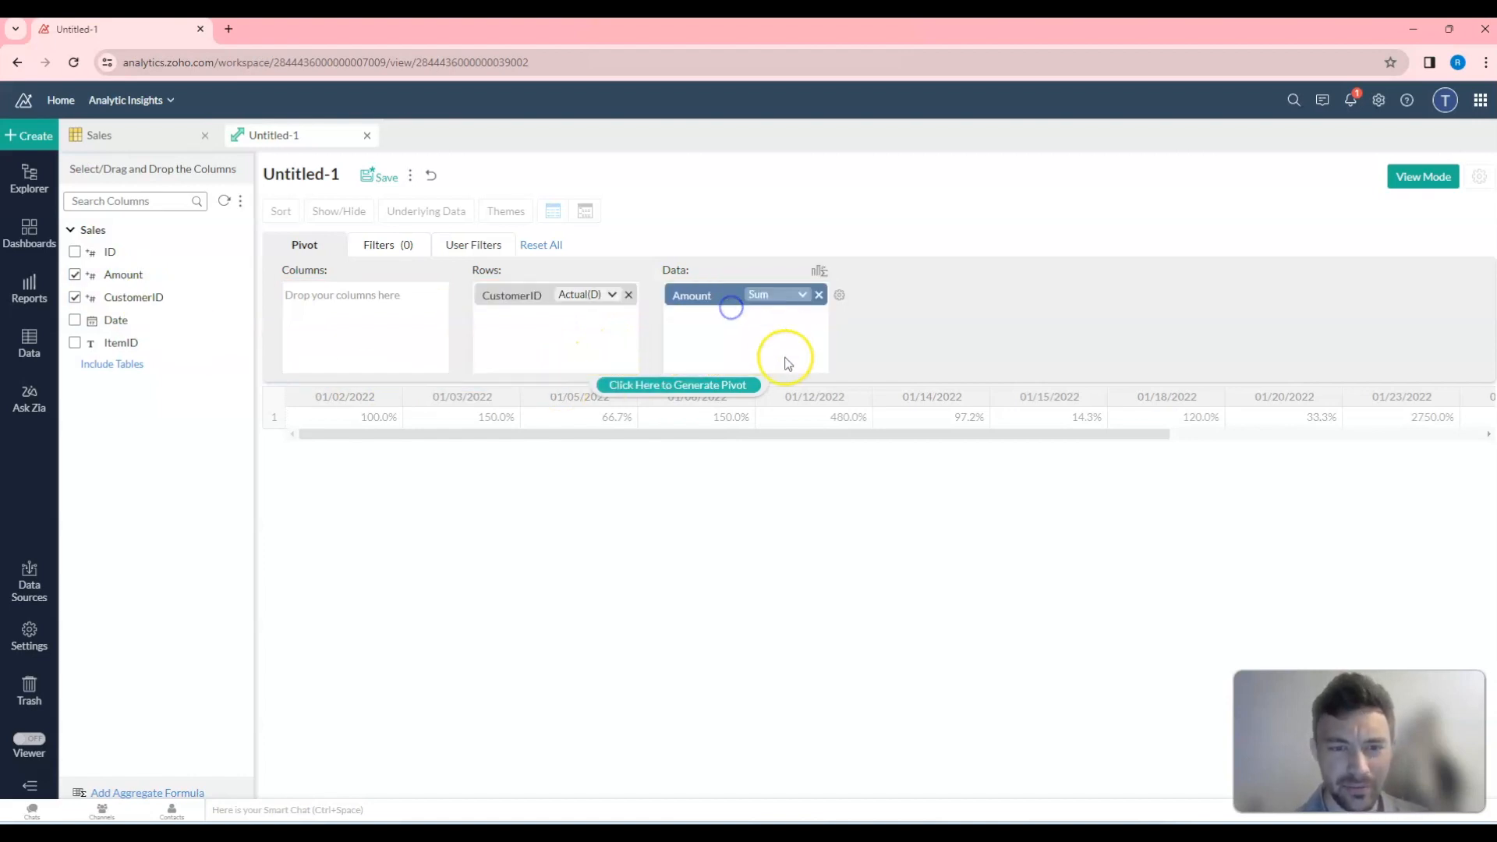
{"action": "left_click", "coordinate": [731, 385]}
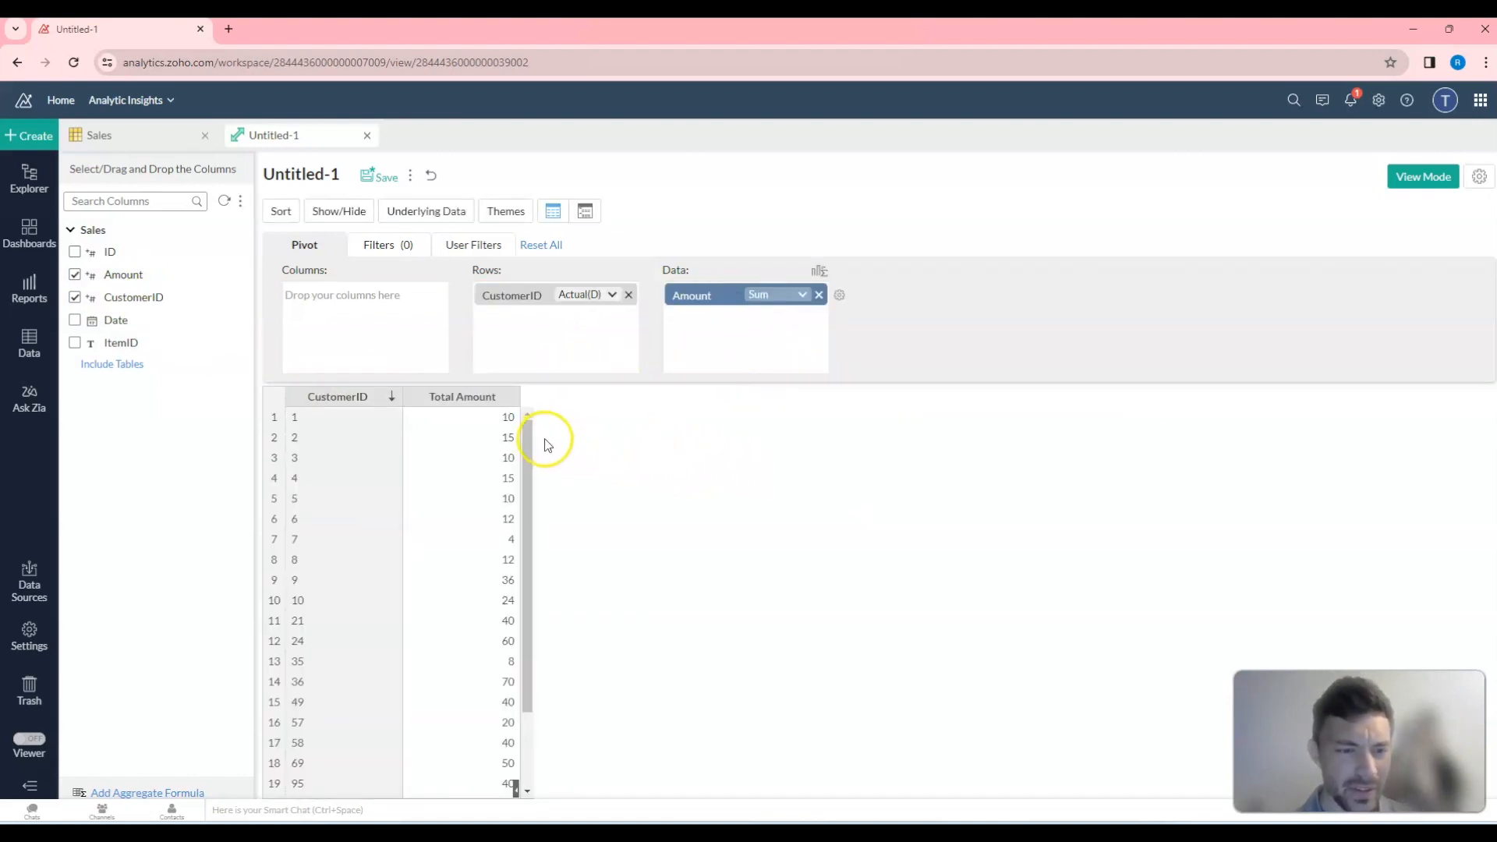
Sort the pivot by Total Amount in descending order and look through the ranked customers.
{"action": "left_click", "coordinate": [509, 397]}
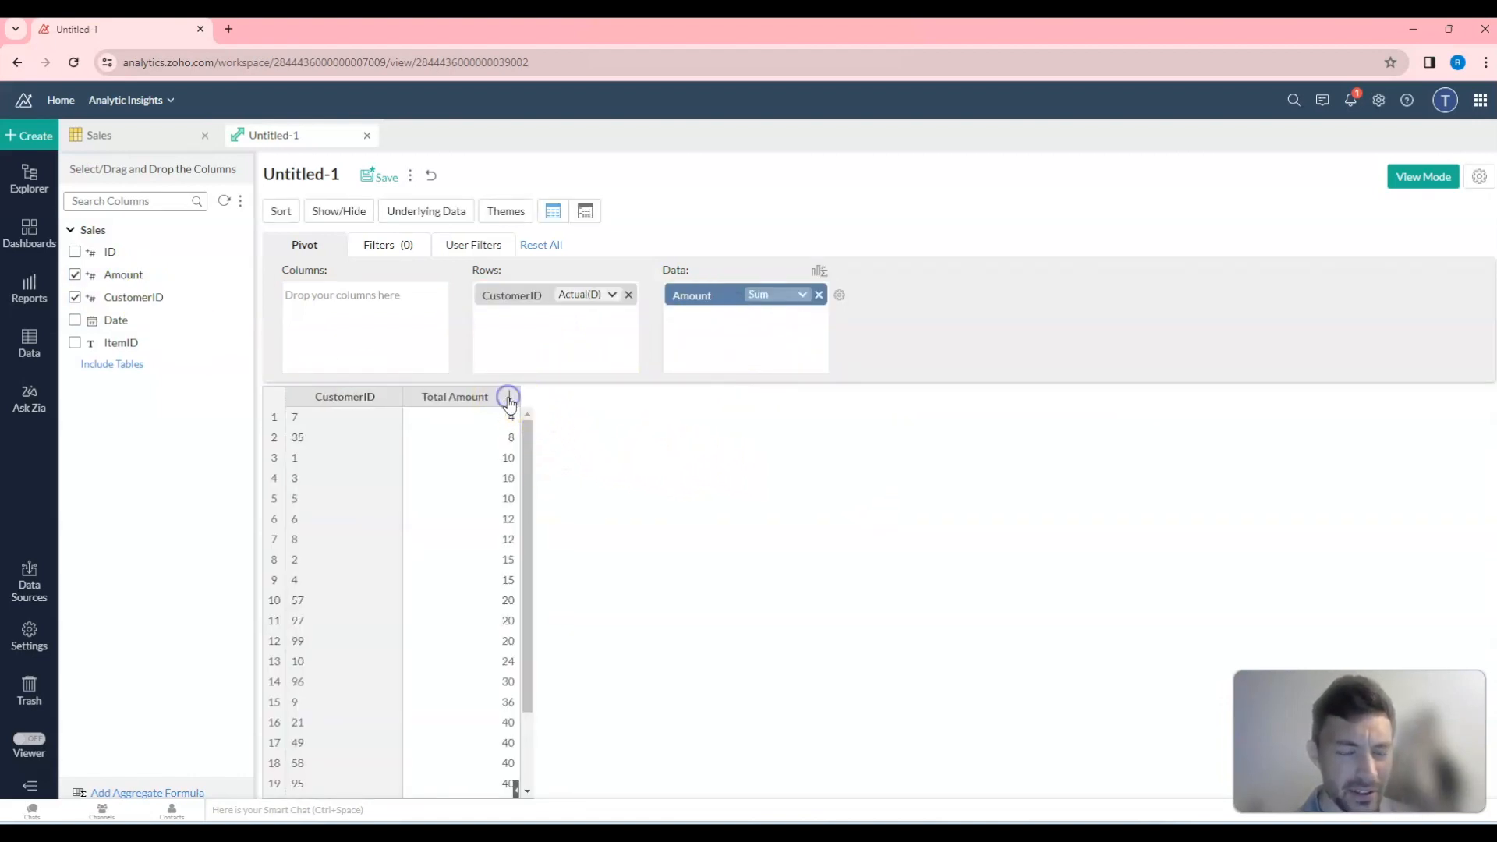
{"action": "left_click", "coordinate": [510, 398]}
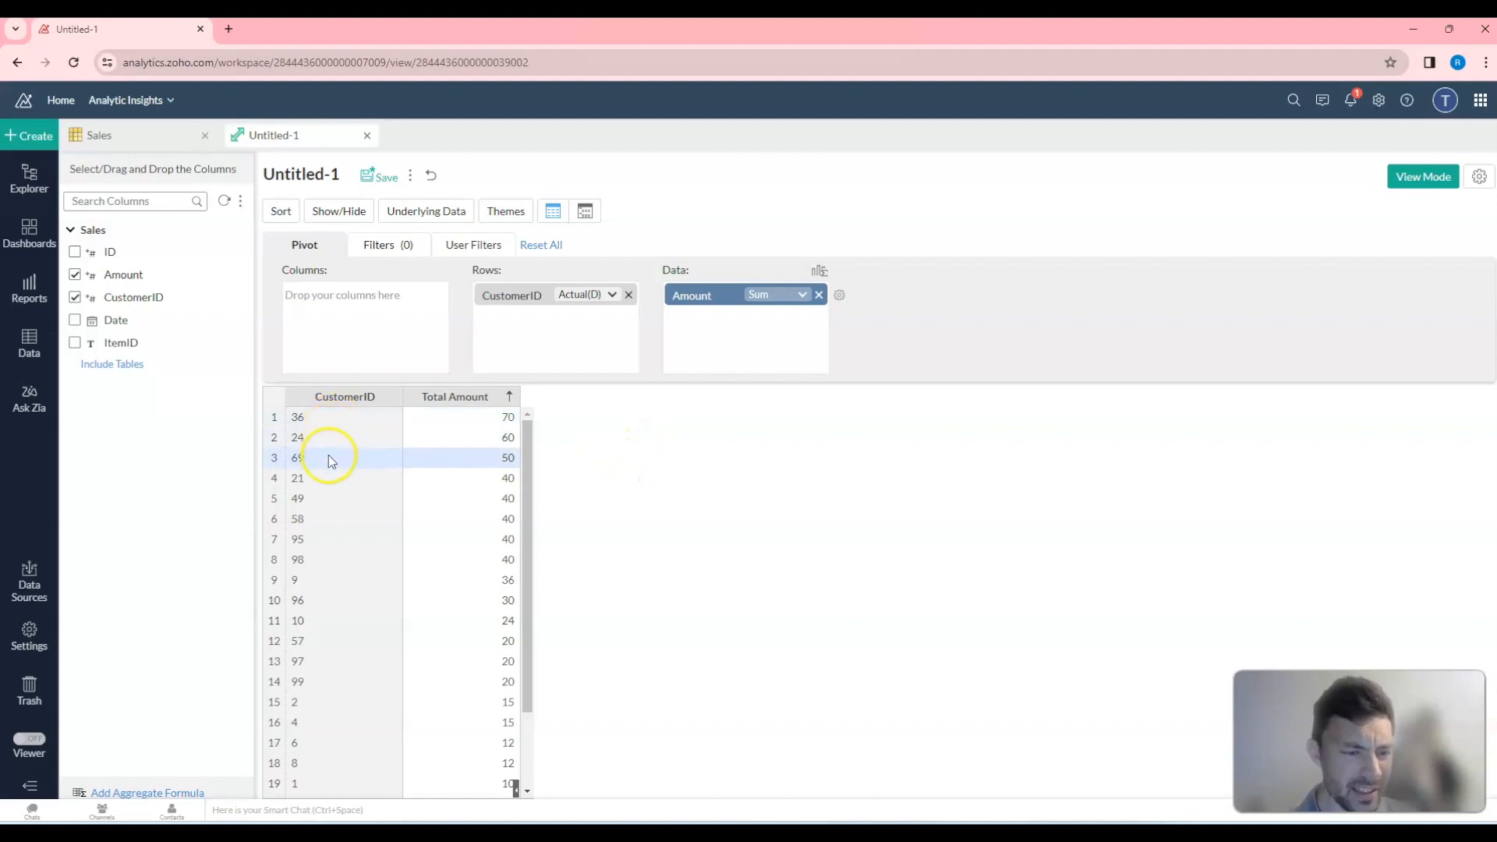
{"action": "scroll", "coordinate": [389, 546], "scroll_direction": "down", "scroll_amount": 2}
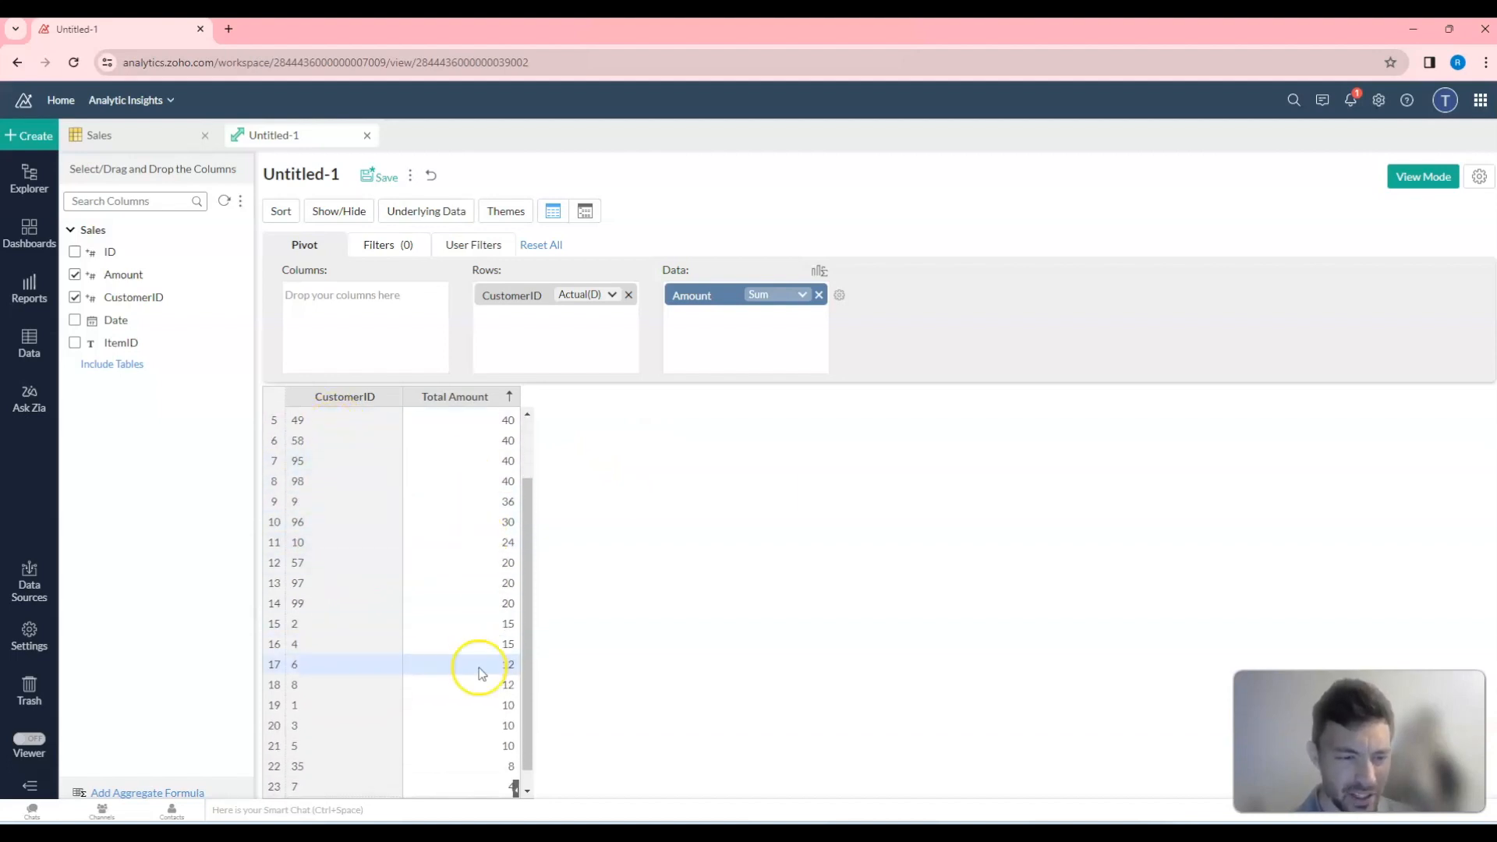
{"action": "scroll", "coordinate": [472, 654], "scroll_direction": "up", "scroll_amount": 2}
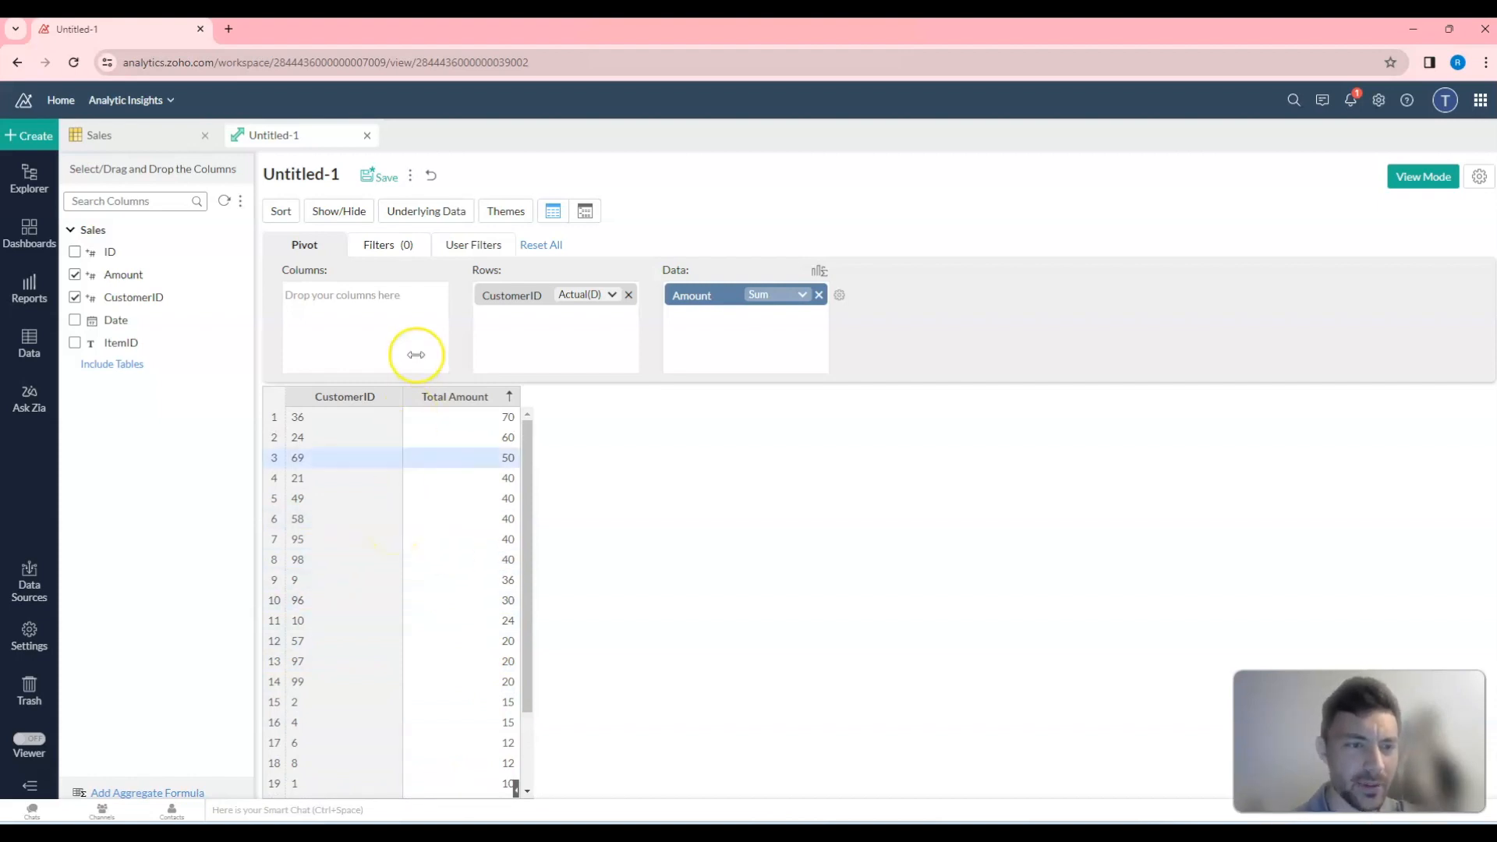
Filter the pivot by CustomerID with a new custom range of Above 50, and regenerate it.
{"action": "left_click", "coordinate": [407, 245]}
{"action": "left_click_drag", "start_coordinate": [133, 297], "coordinate": [385, 326]}
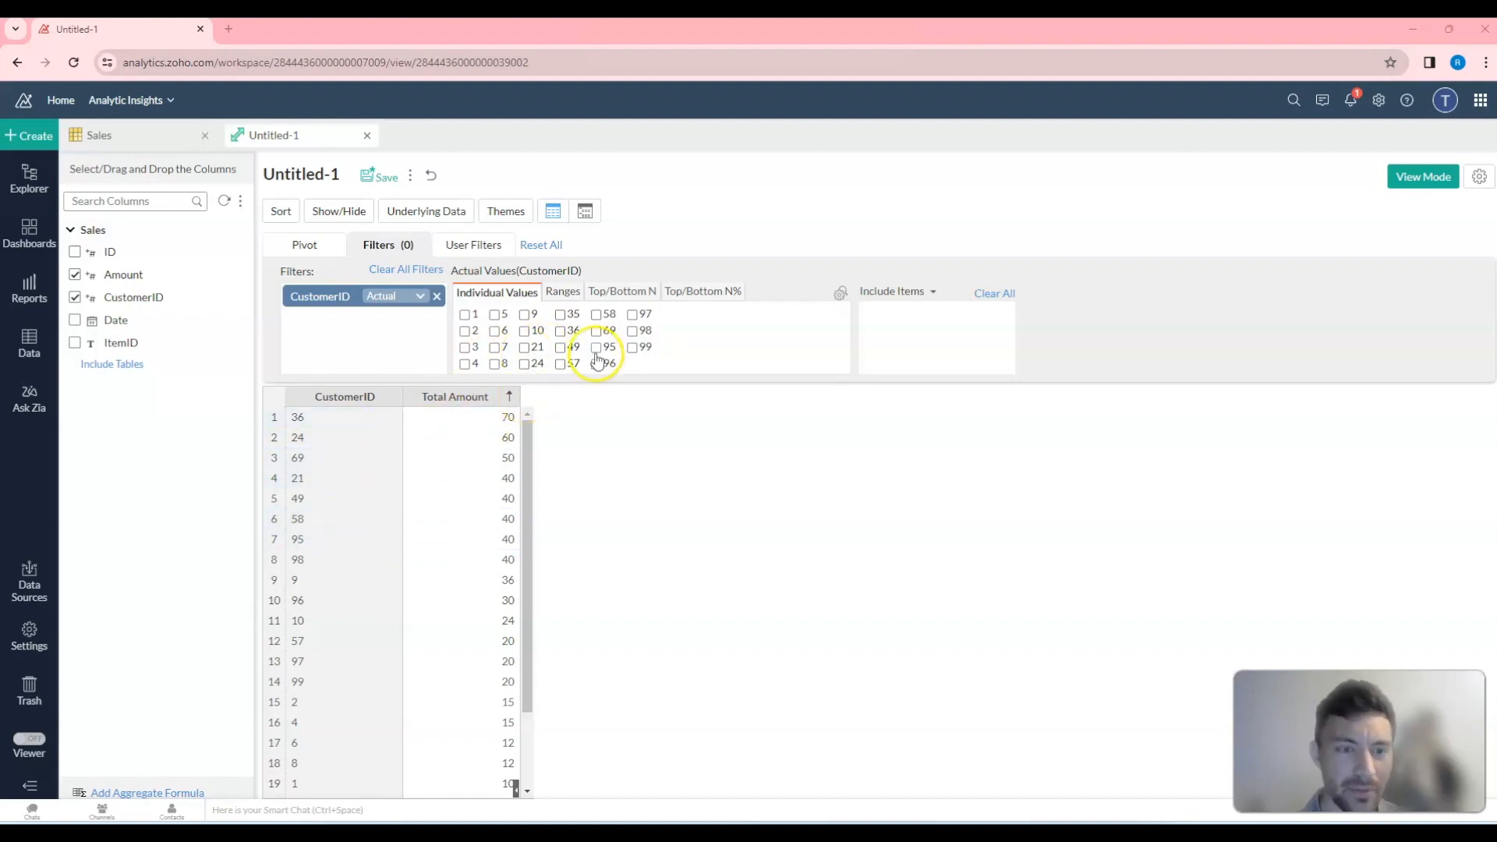
{"action": "left_click", "coordinate": [562, 294]}
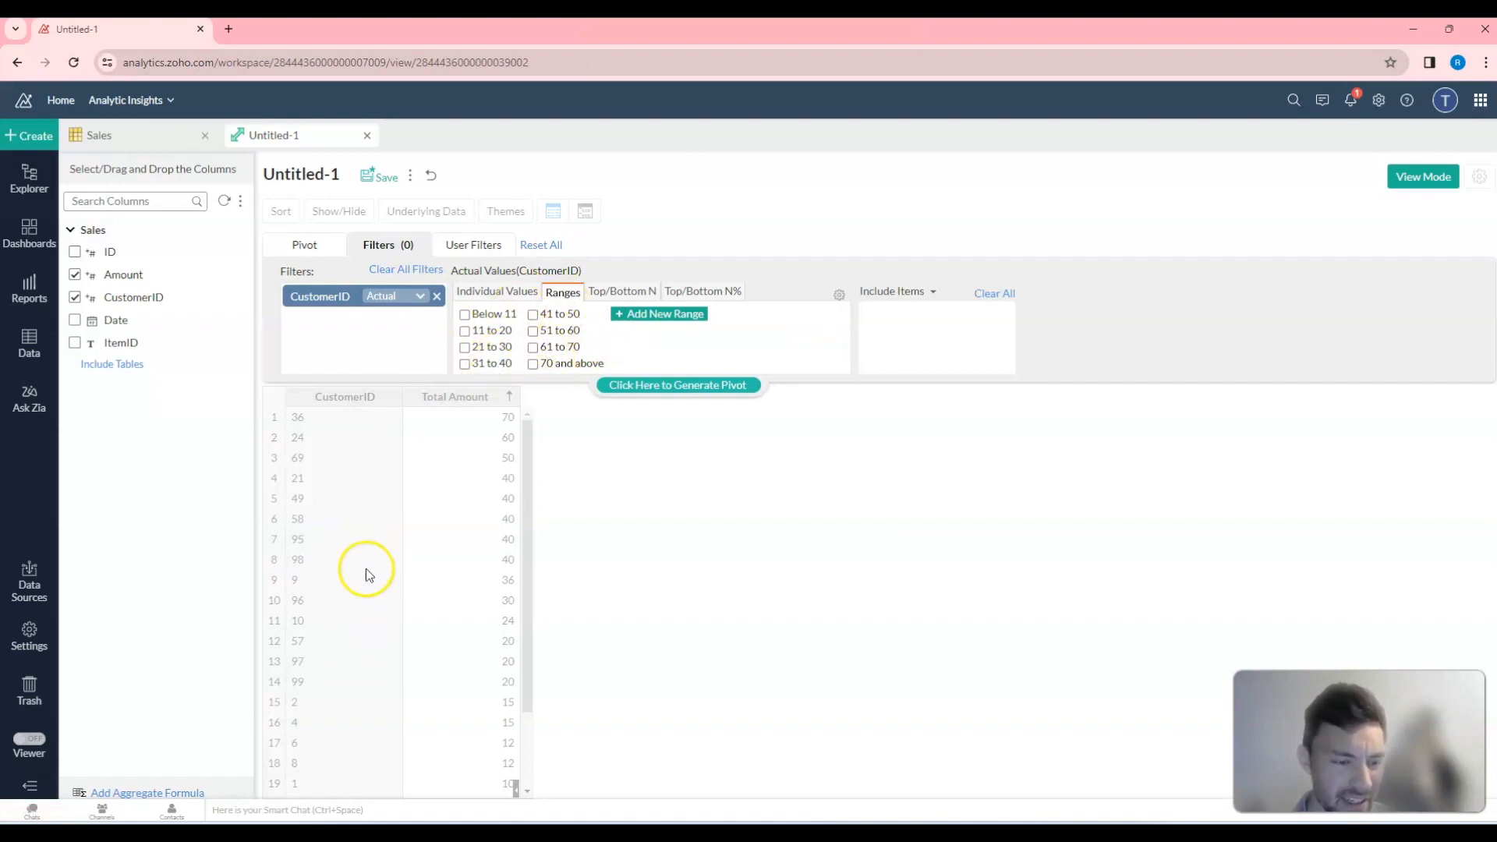
{"action": "left_click", "coordinate": [662, 314]}
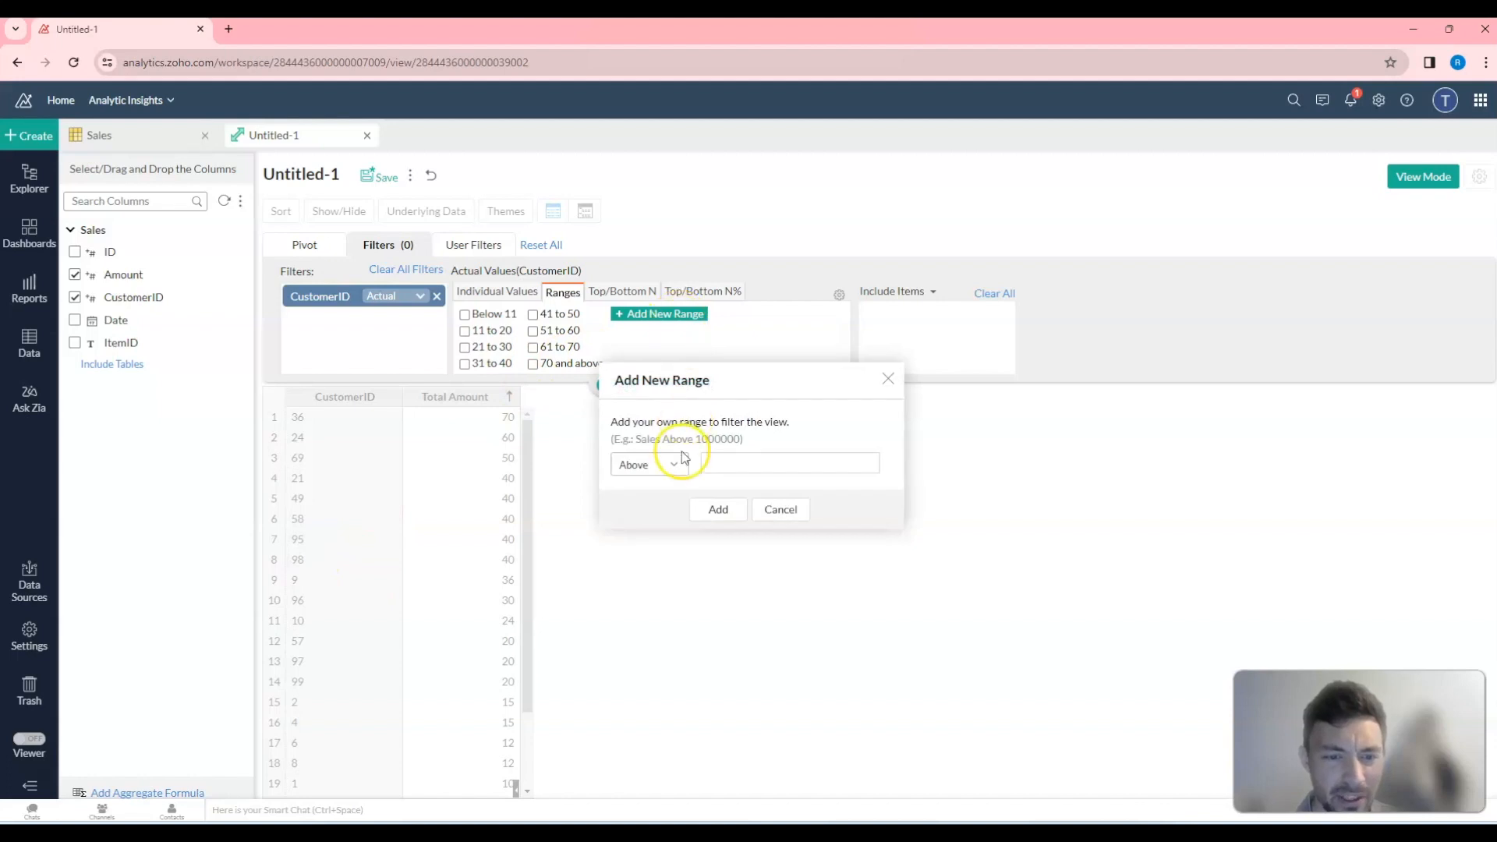
{"action": "left_click", "coordinate": [674, 471]}
{"action": "left_click", "coordinate": [664, 494]}
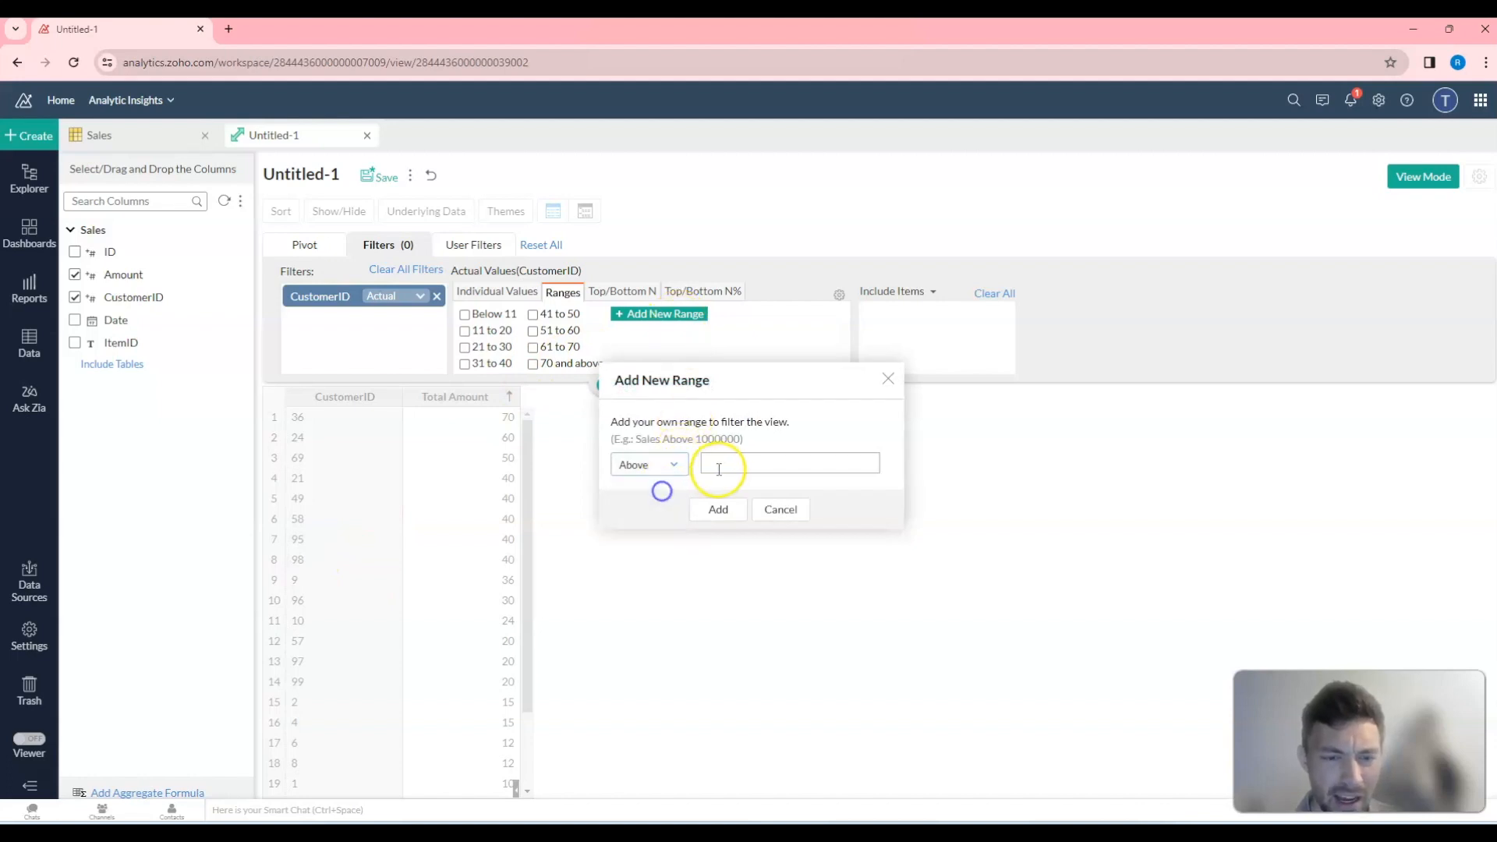
{"action": "left_click", "coordinate": [740, 463]}
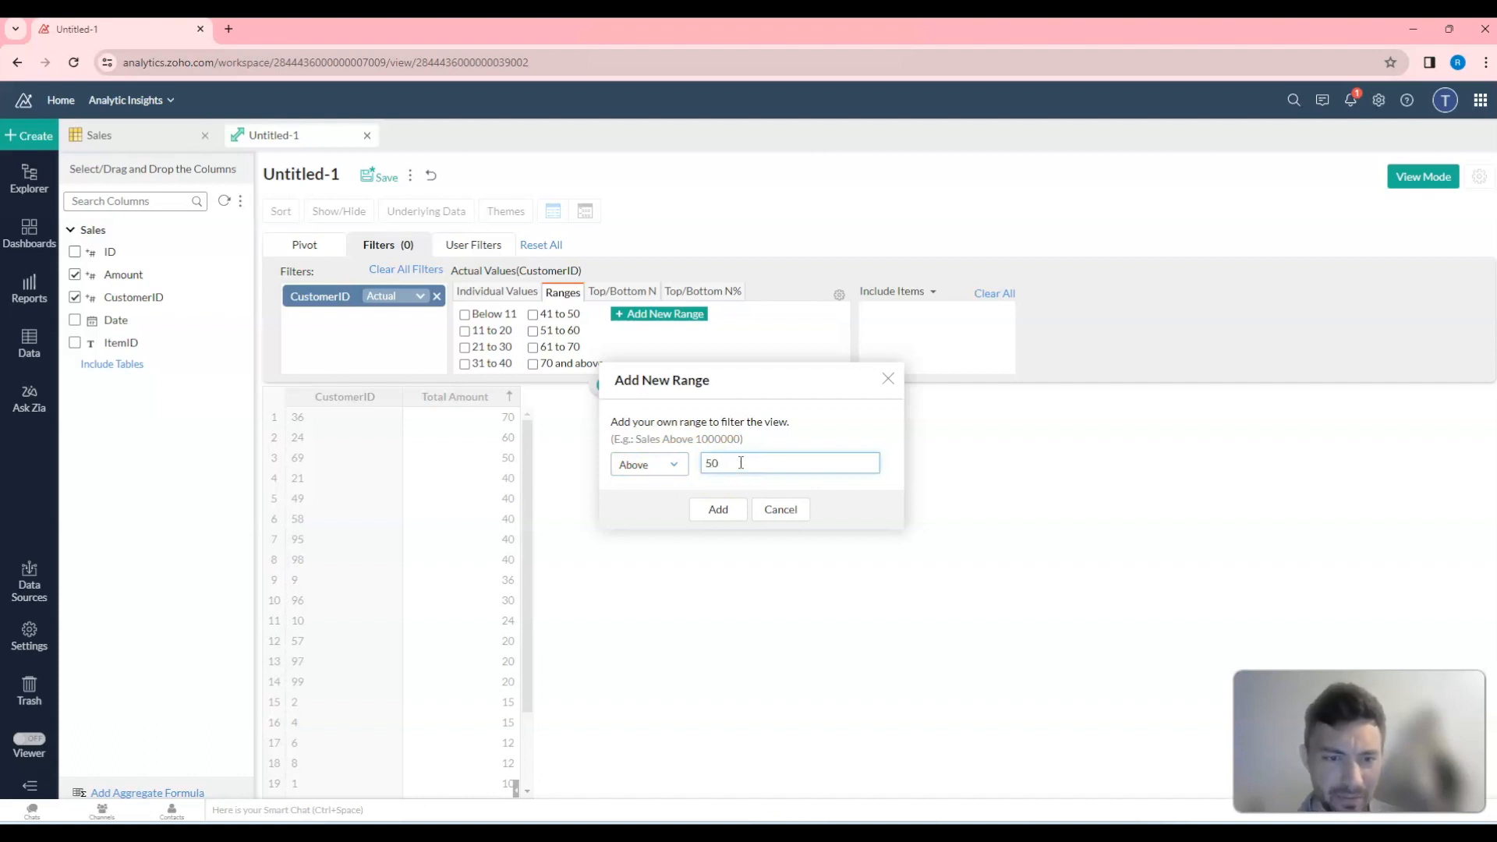
{"action": "left_click", "coordinate": [718, 509]}
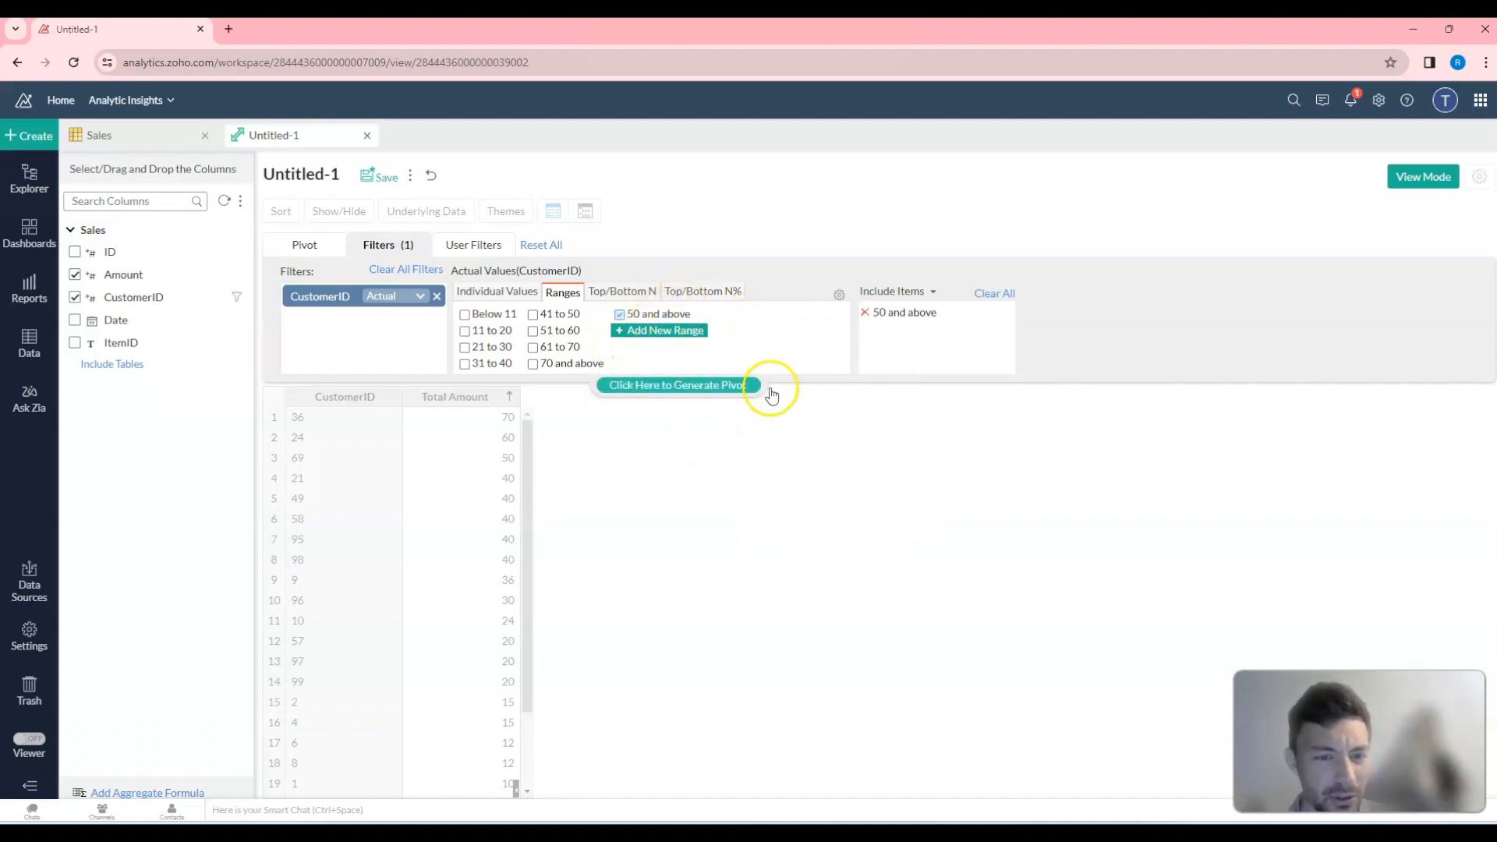
{"action": "left_click", "coordinate": [694, 386]}
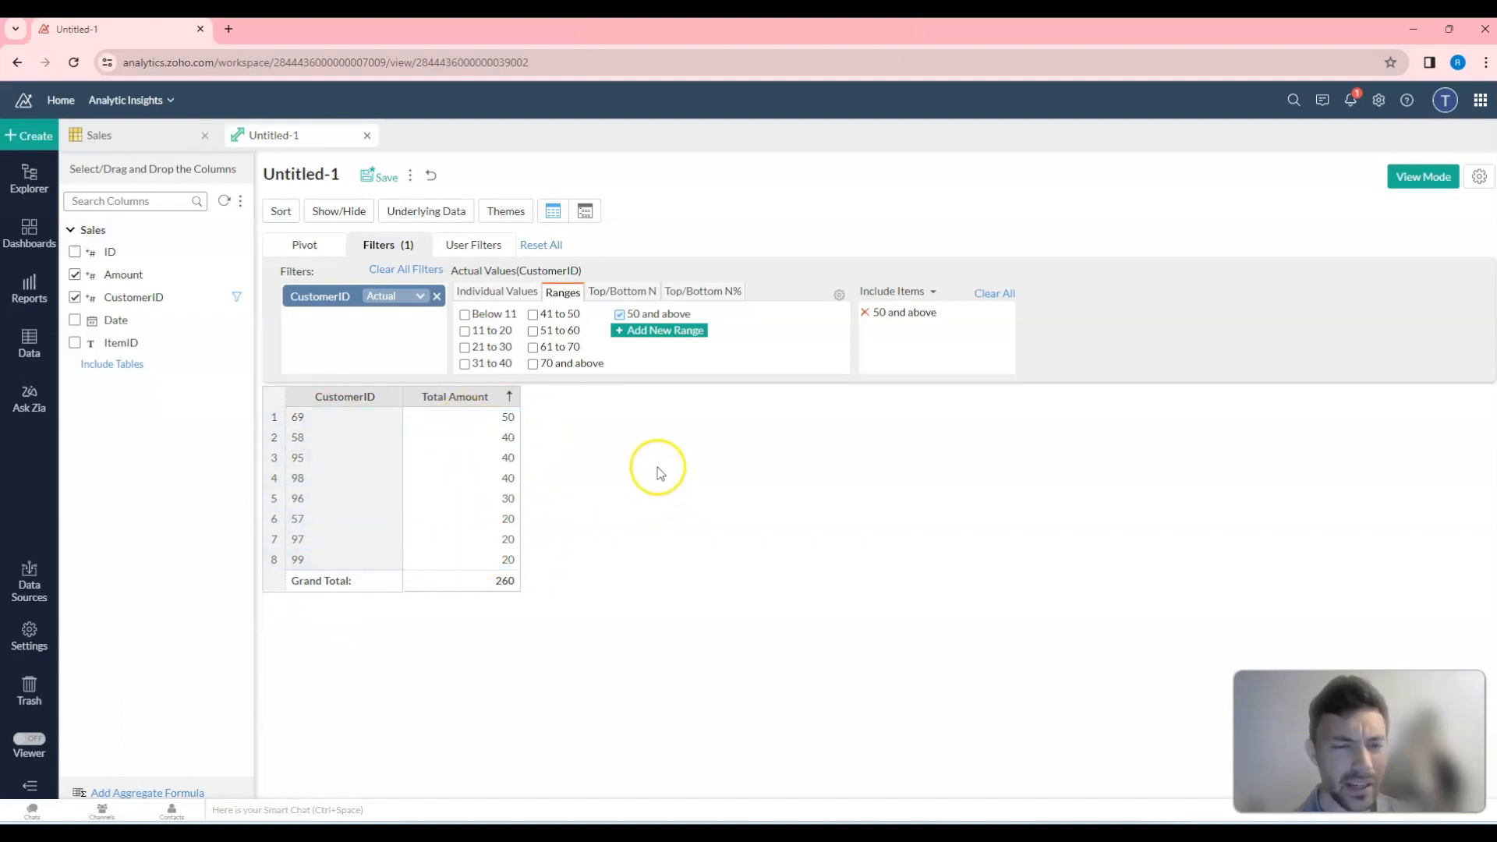
Remove the CustomerID range filter and regenerate the pivot for all customers.
{"action": "left_click", "coordinate": [619, 315]}
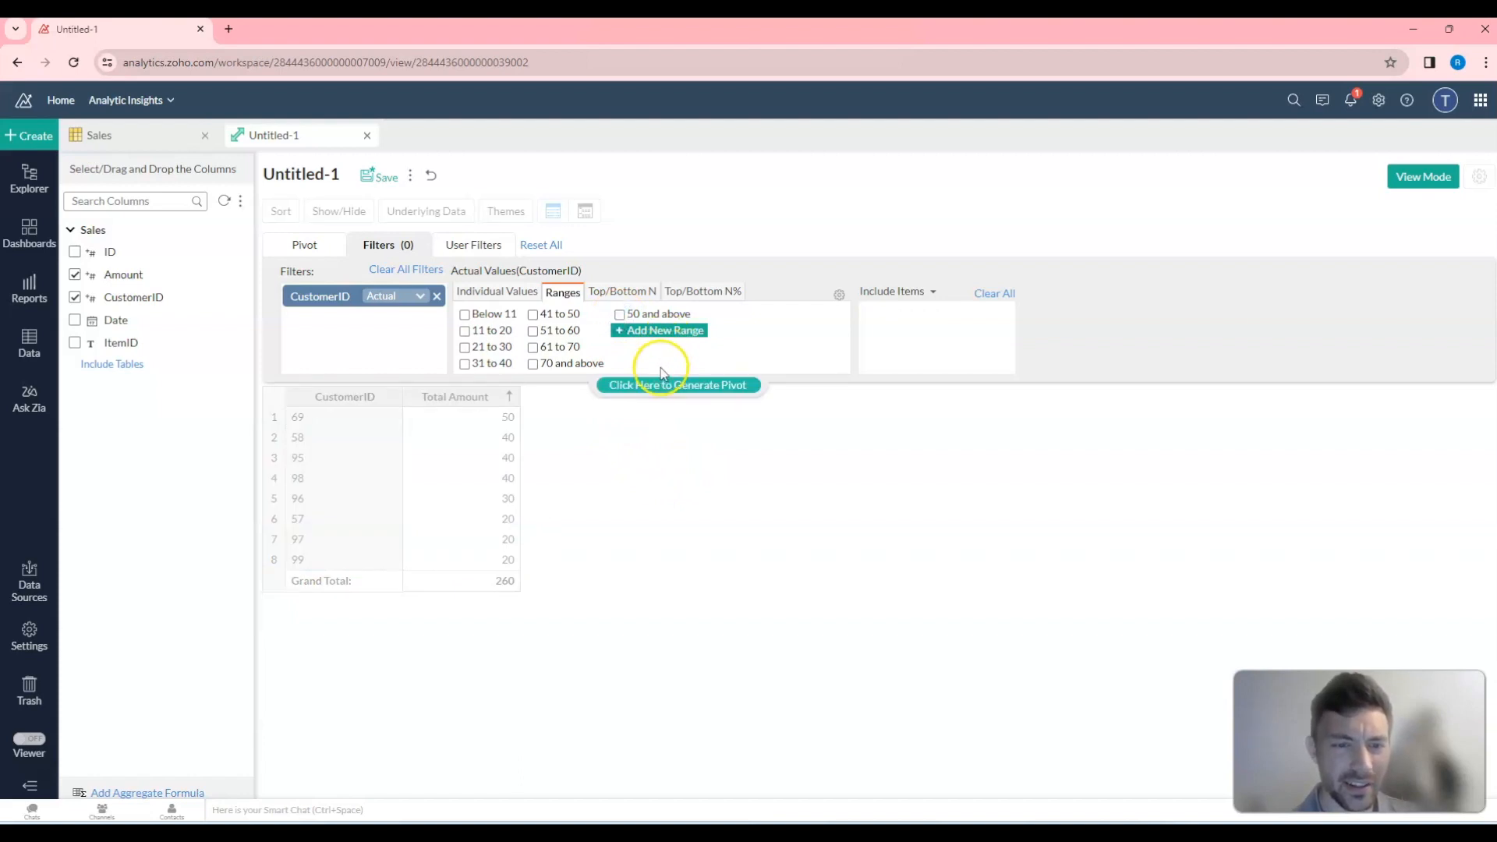
{"action": "left_click", "coordinate": [437, 297]}
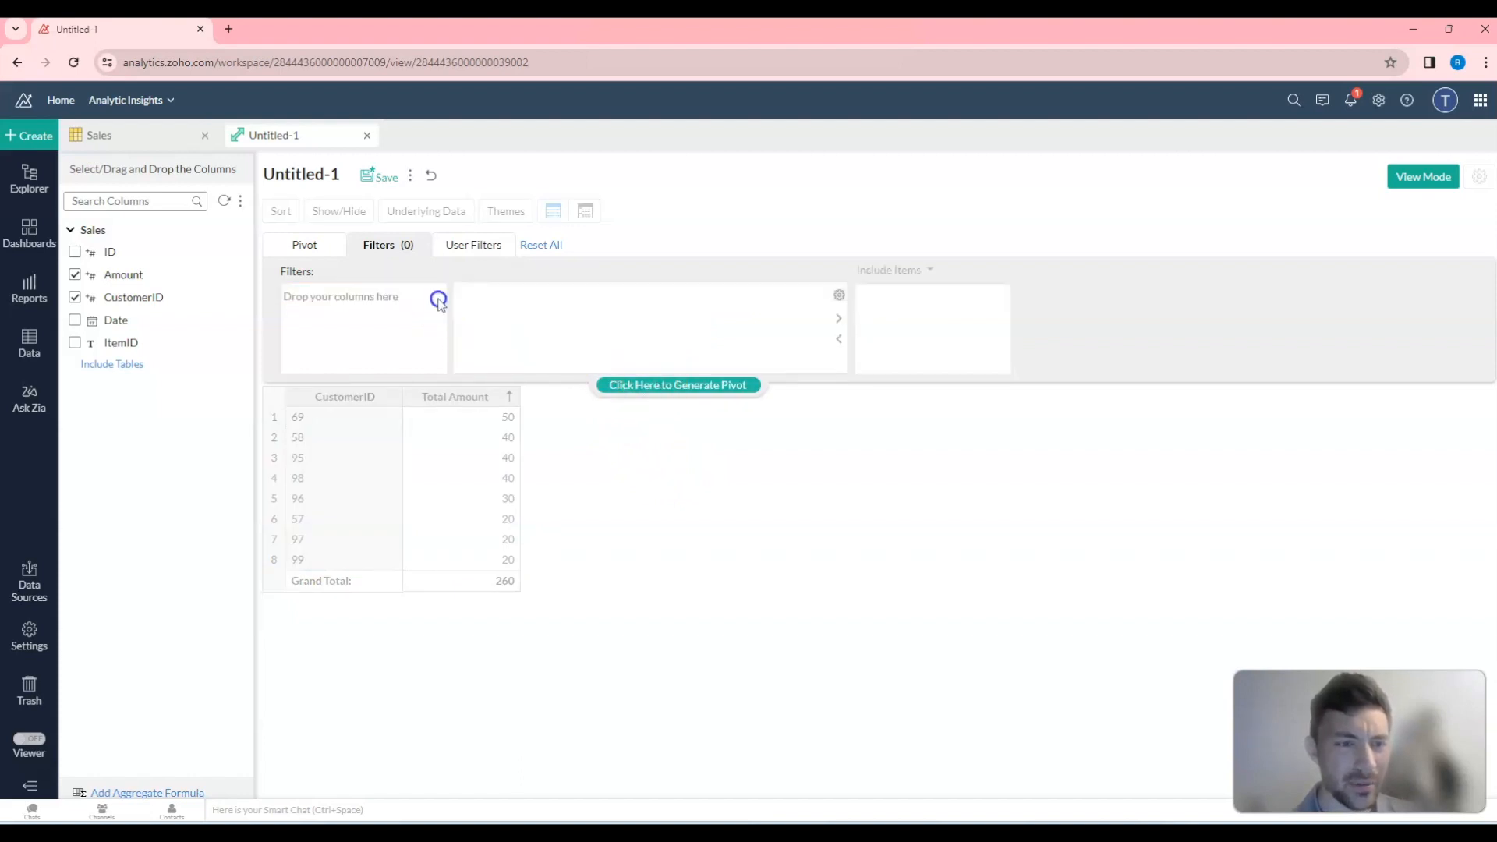
{"action": "left_click", "coordinate": [674, 386]}
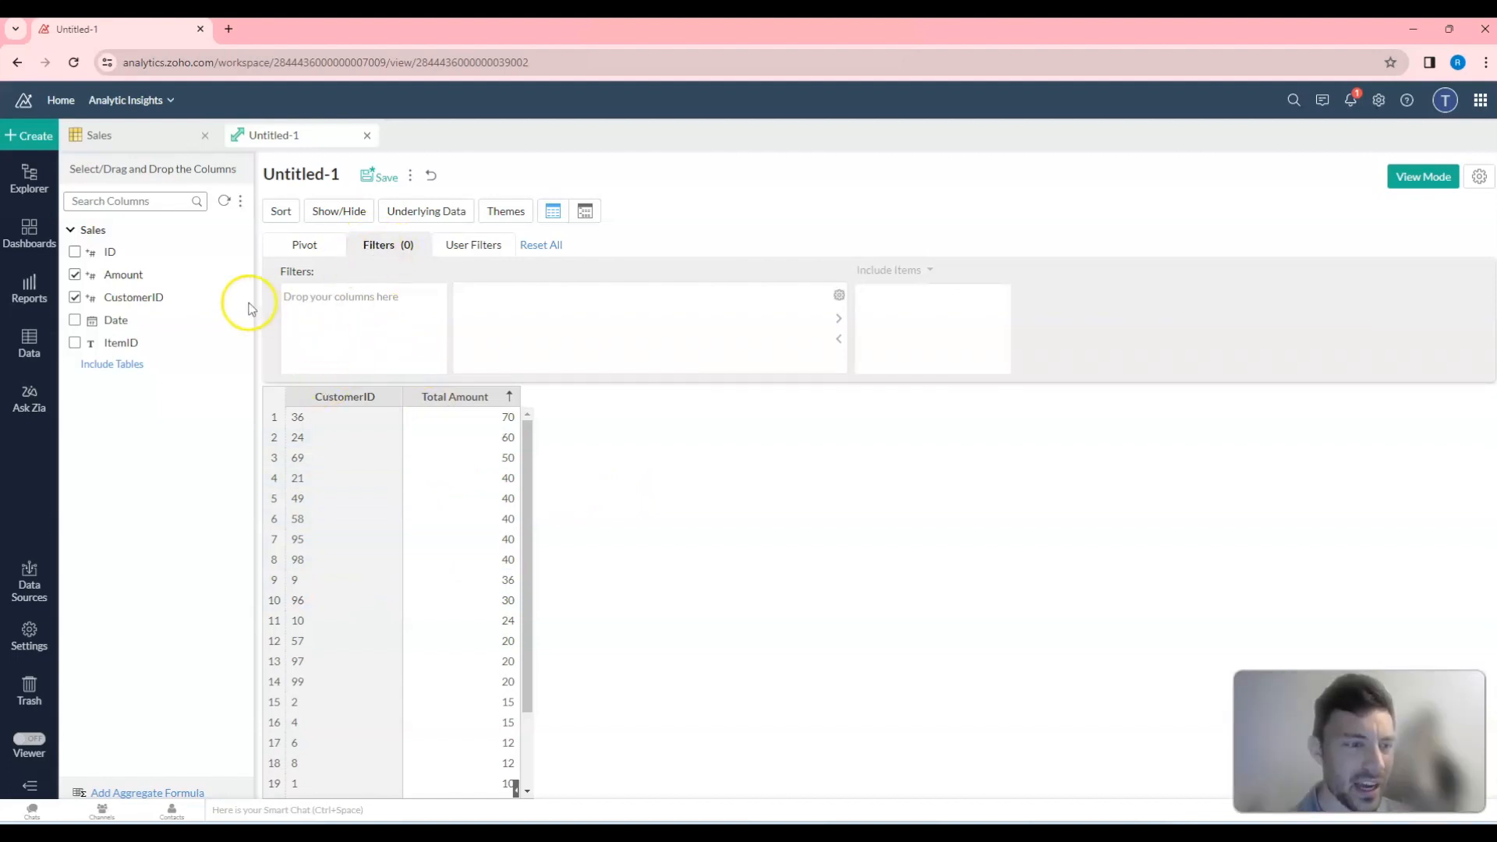
Filter the pivot by the sum of Amount to include only the Top 5%, and regenerate it.
{"action": "left_click_drag", "start_coordinate": [148, 277], "coordinate": [366, 306]}
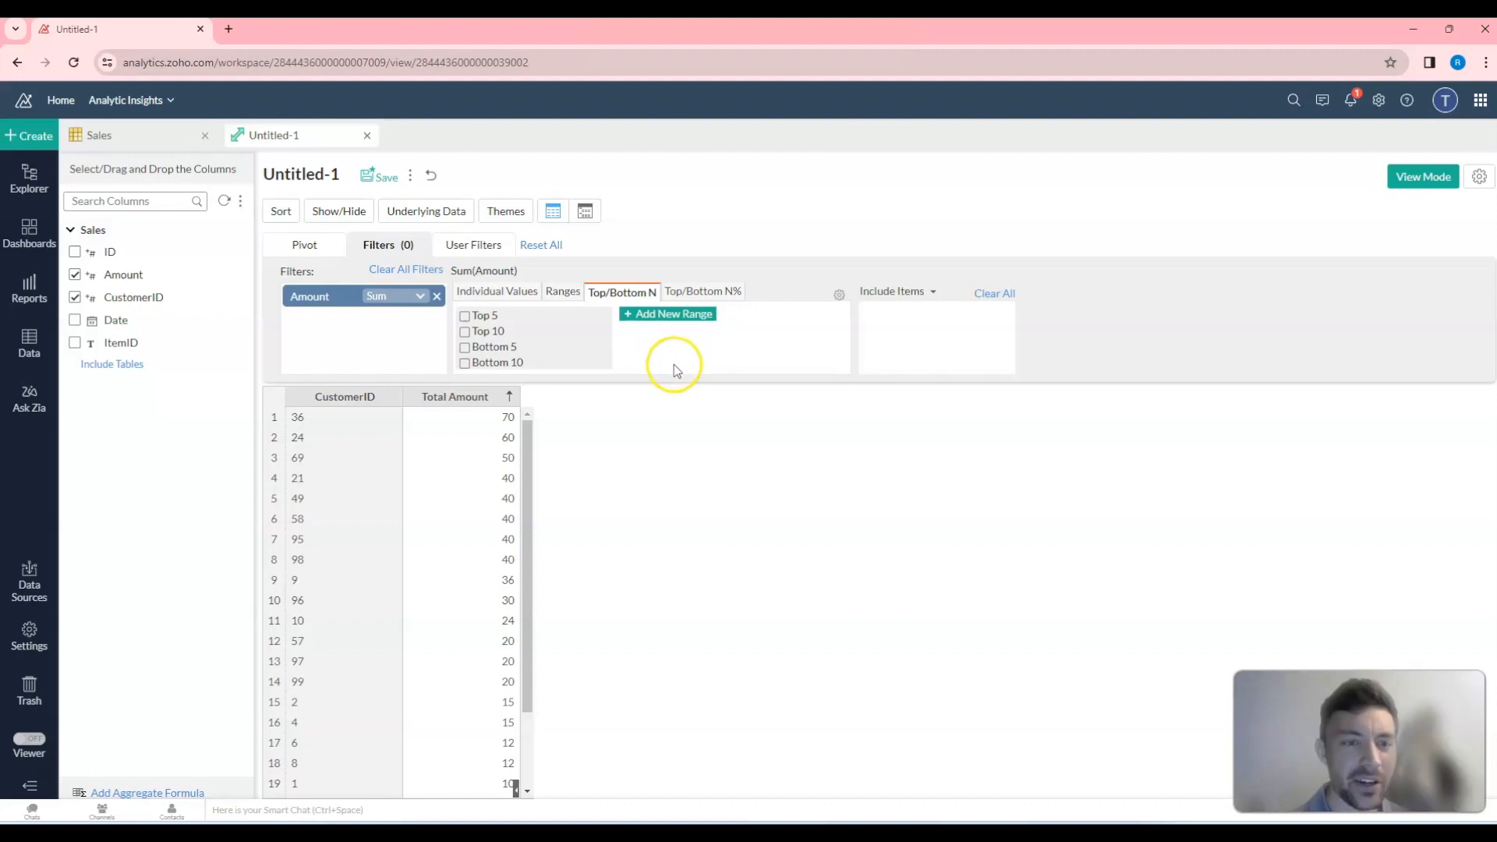
{"action": "left_click", "coordinate": [702, 300]}
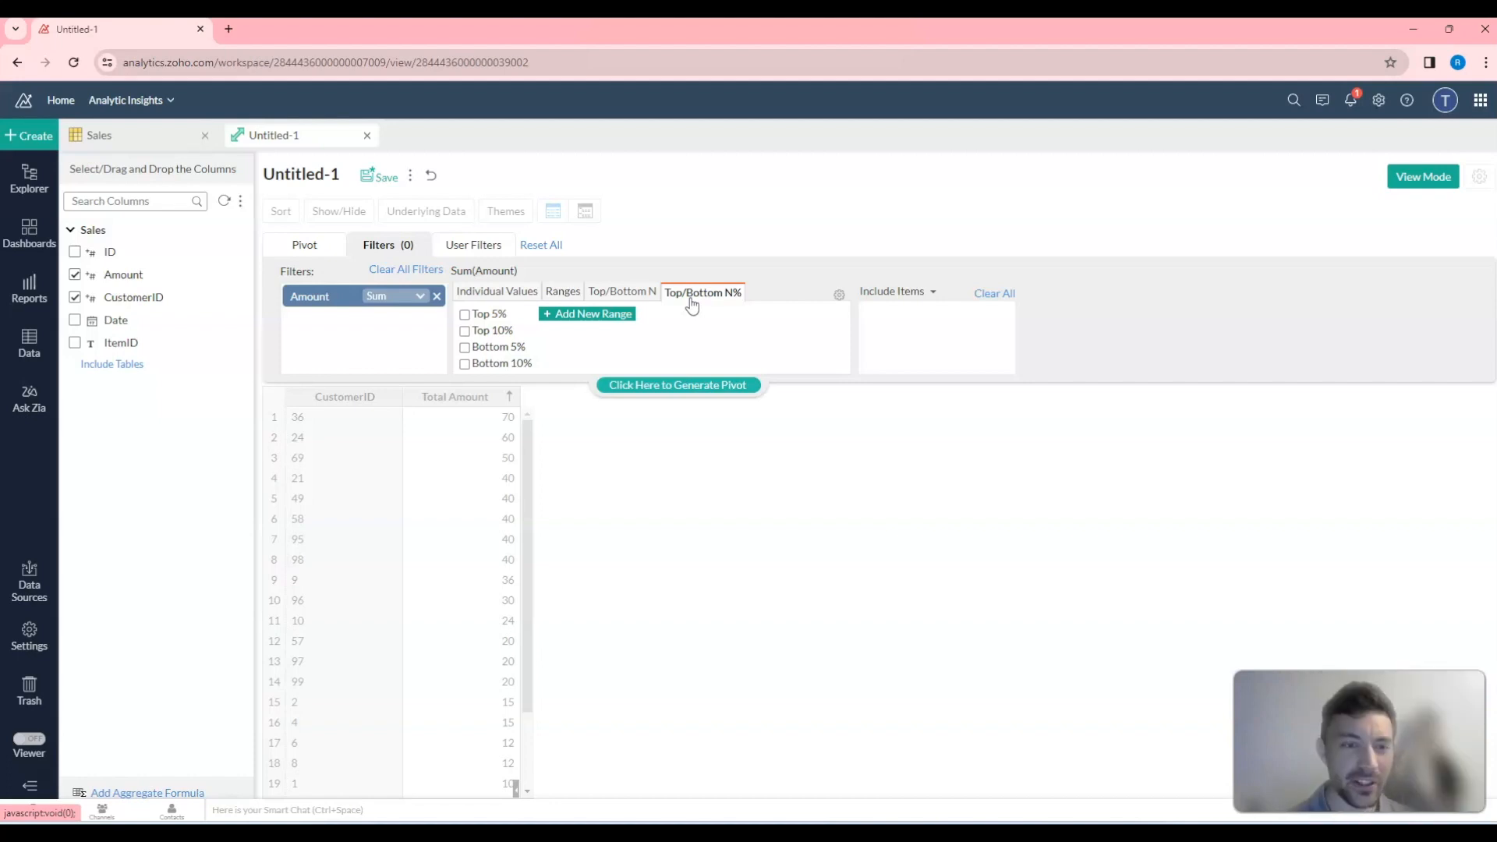
{"action": "left_click", "coordinate": [638, 291]}
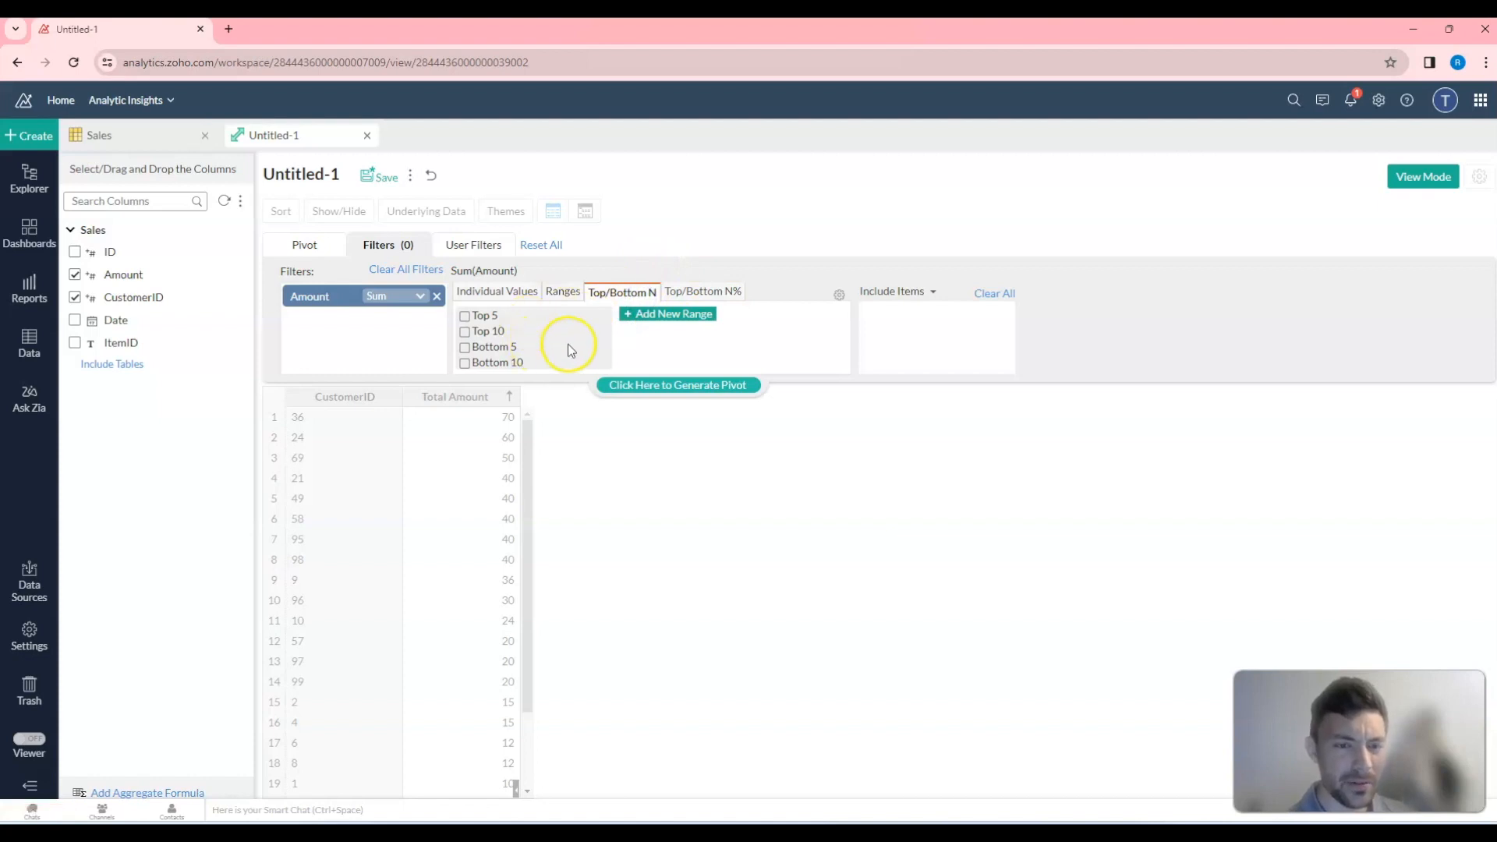
{"action": "left_click", "coordinate": [714, 295]}
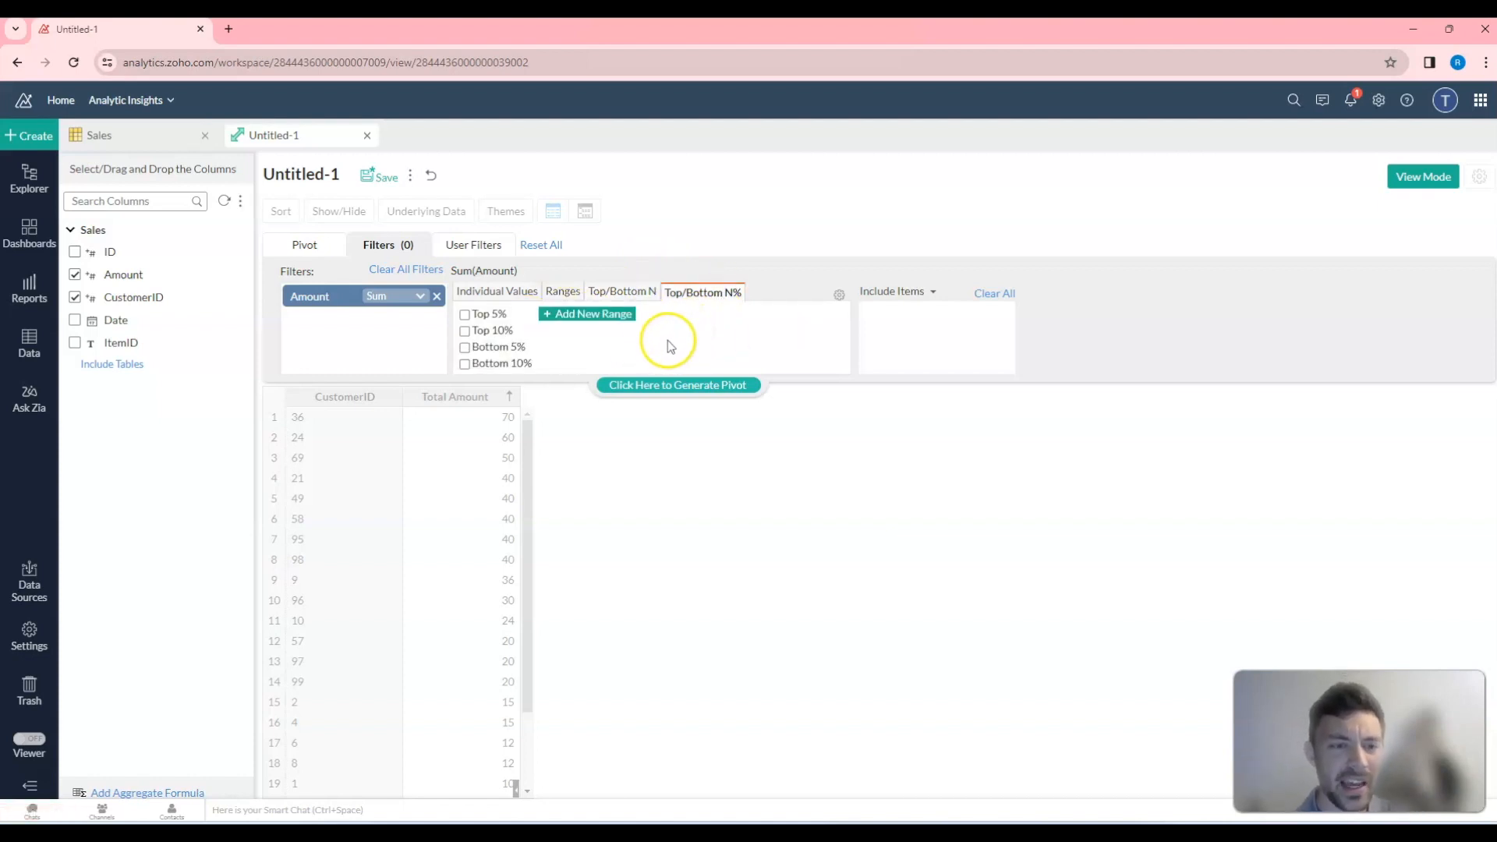
{"action": "left_click", "coordinate": [465, 315]}
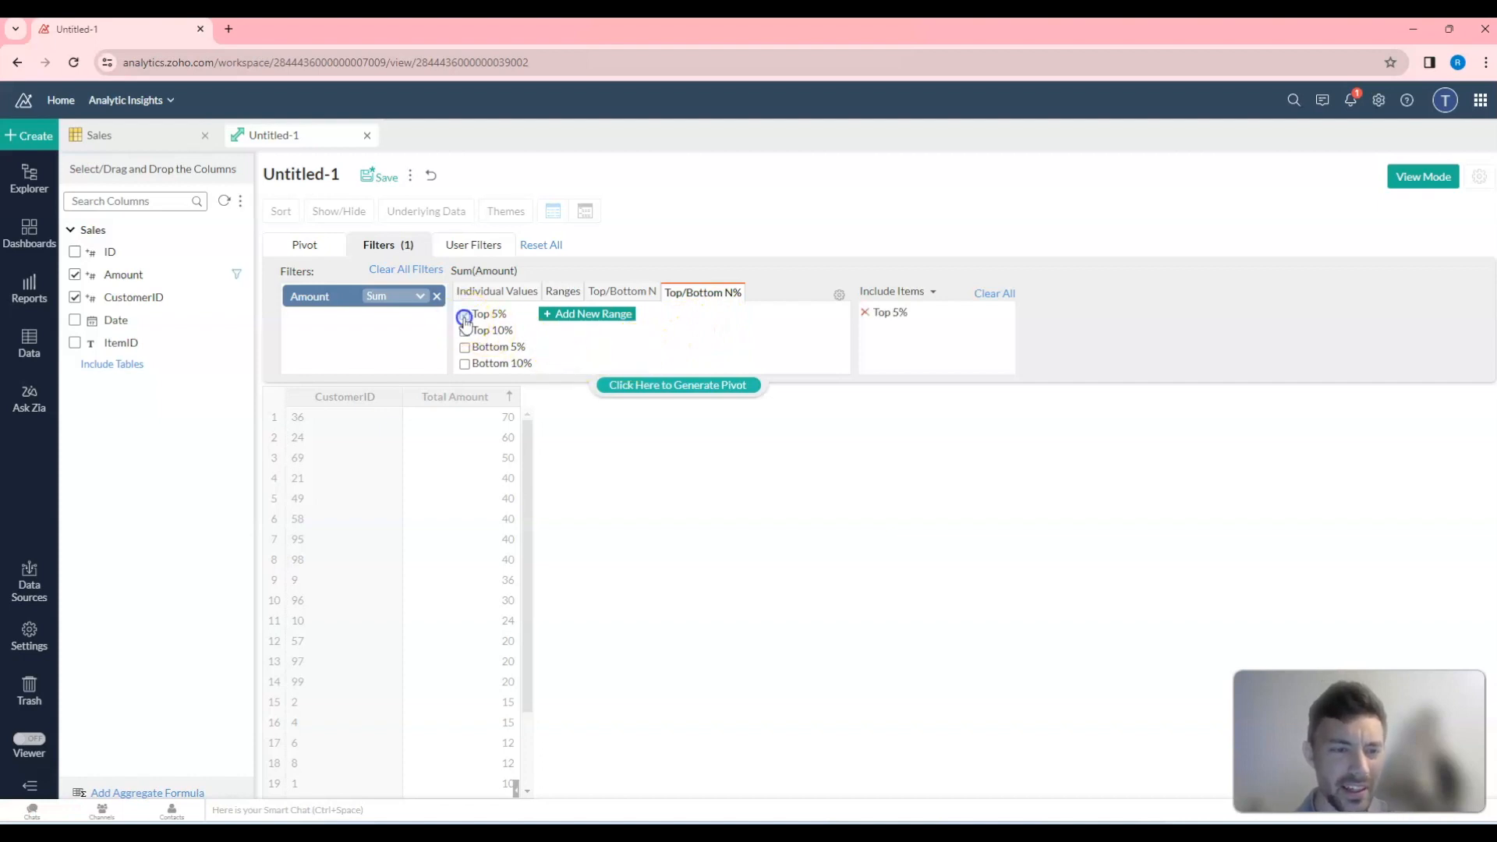
{"action": "left_click", "coordinate": [642, 386]}
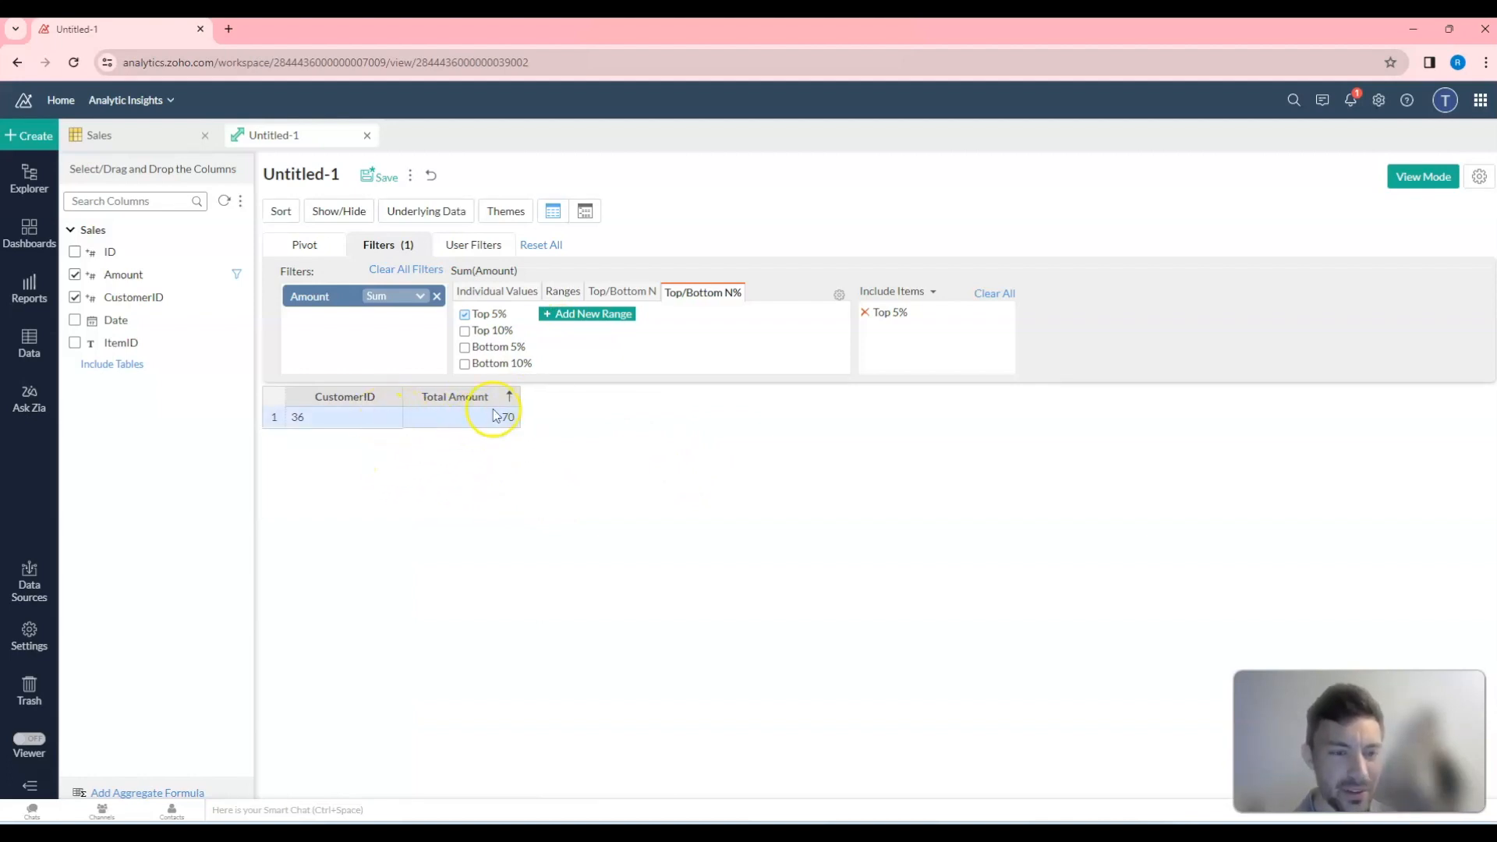
Replace the Top 5% Amount filter with Top 10% and regenerate the pivot.
{"action": "left_click", "coordinate": [465, 314]}
{"action": "left_click", "coordinate": [464, 330]}
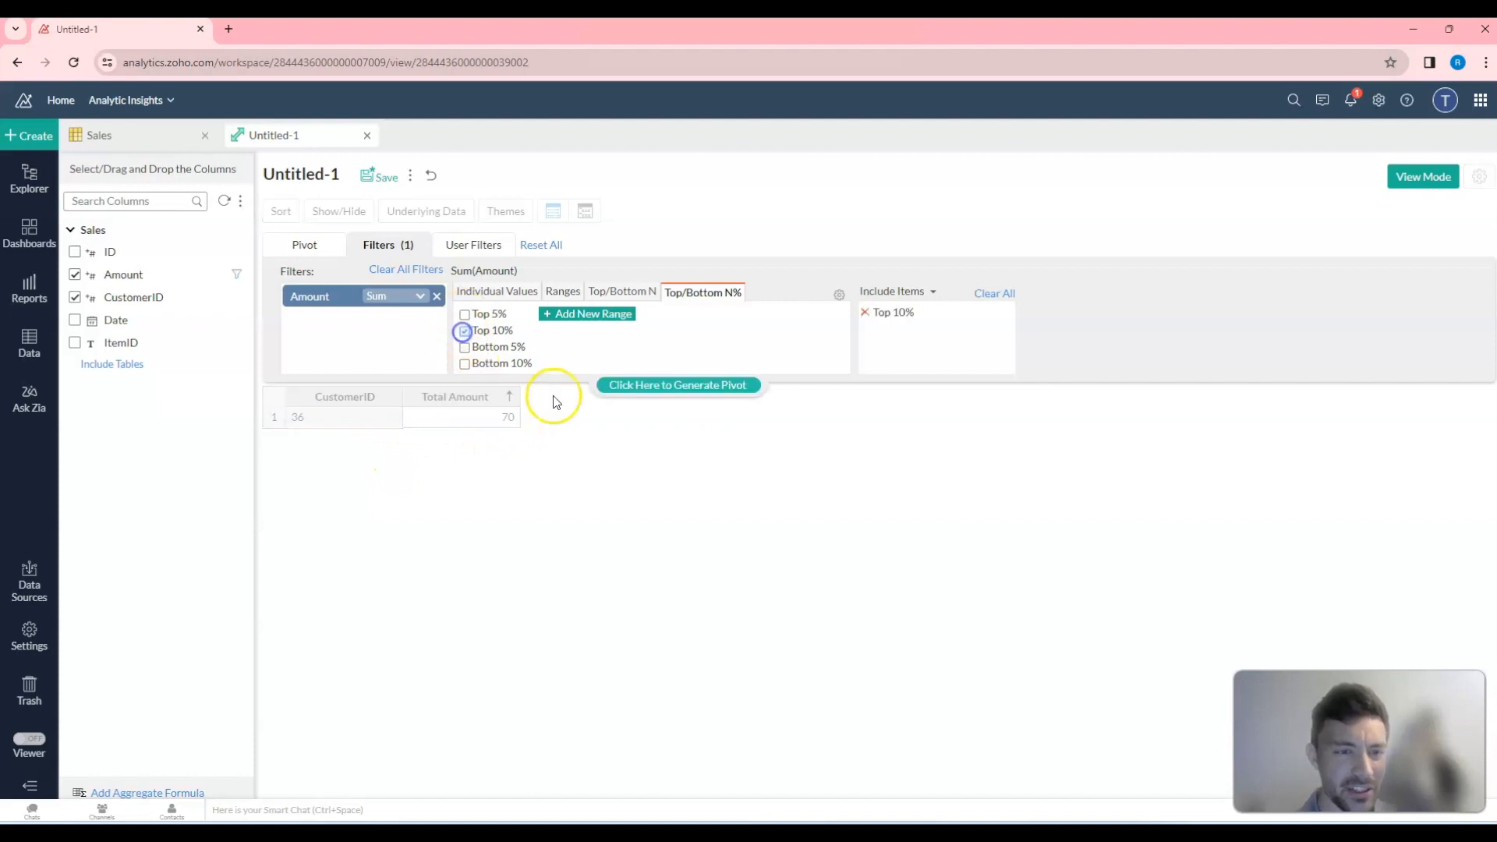
{"action": "left_click", "coordinate": [622, 387]}
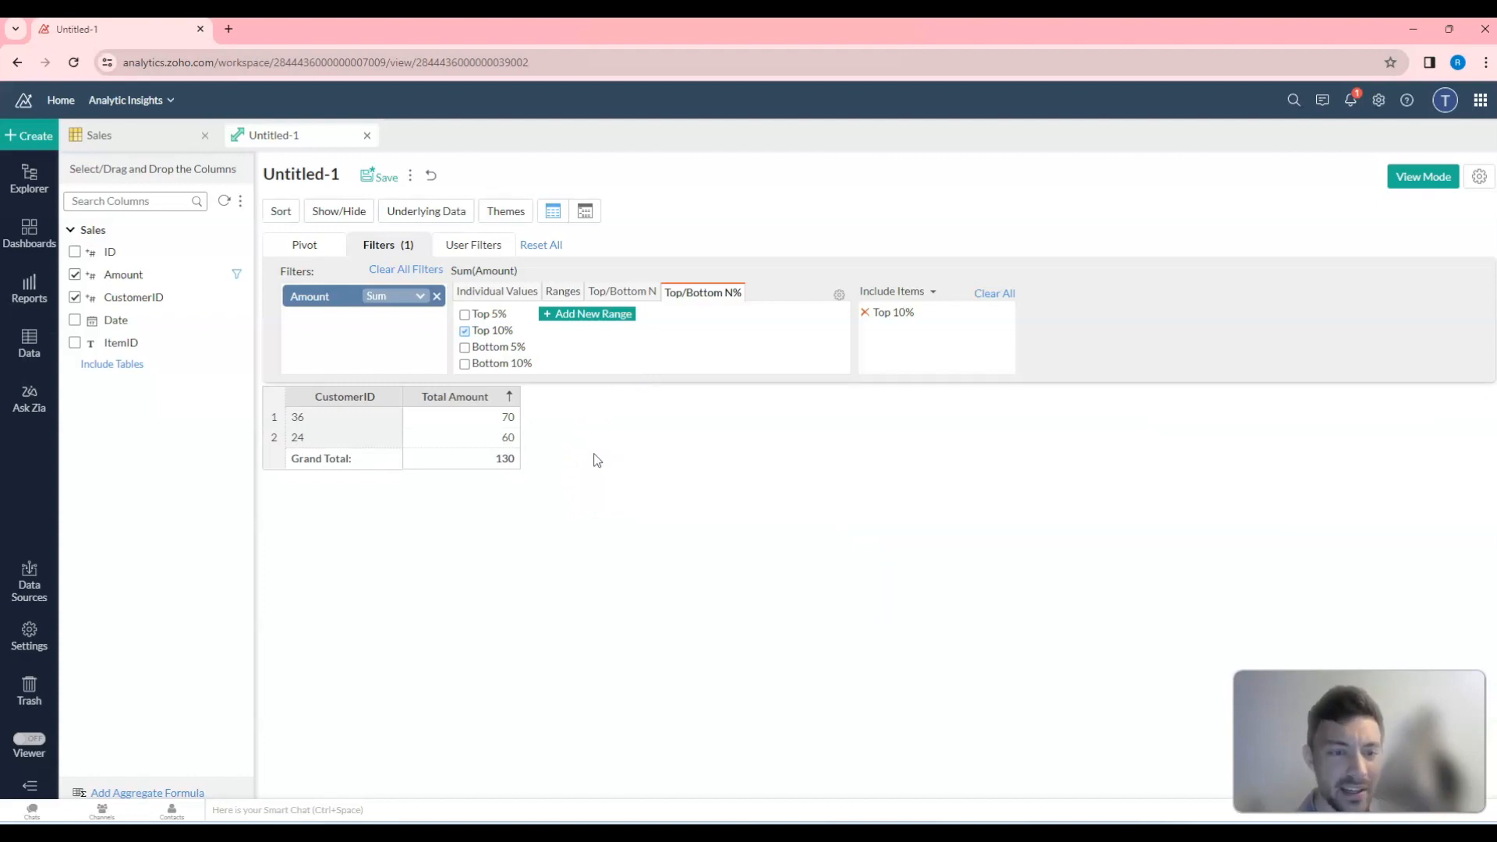
Change the Amount filter from Top 10% to Bottom 10% and regenerate the pivot.
{"action": "left_click", "coordinate": [465, 331]}
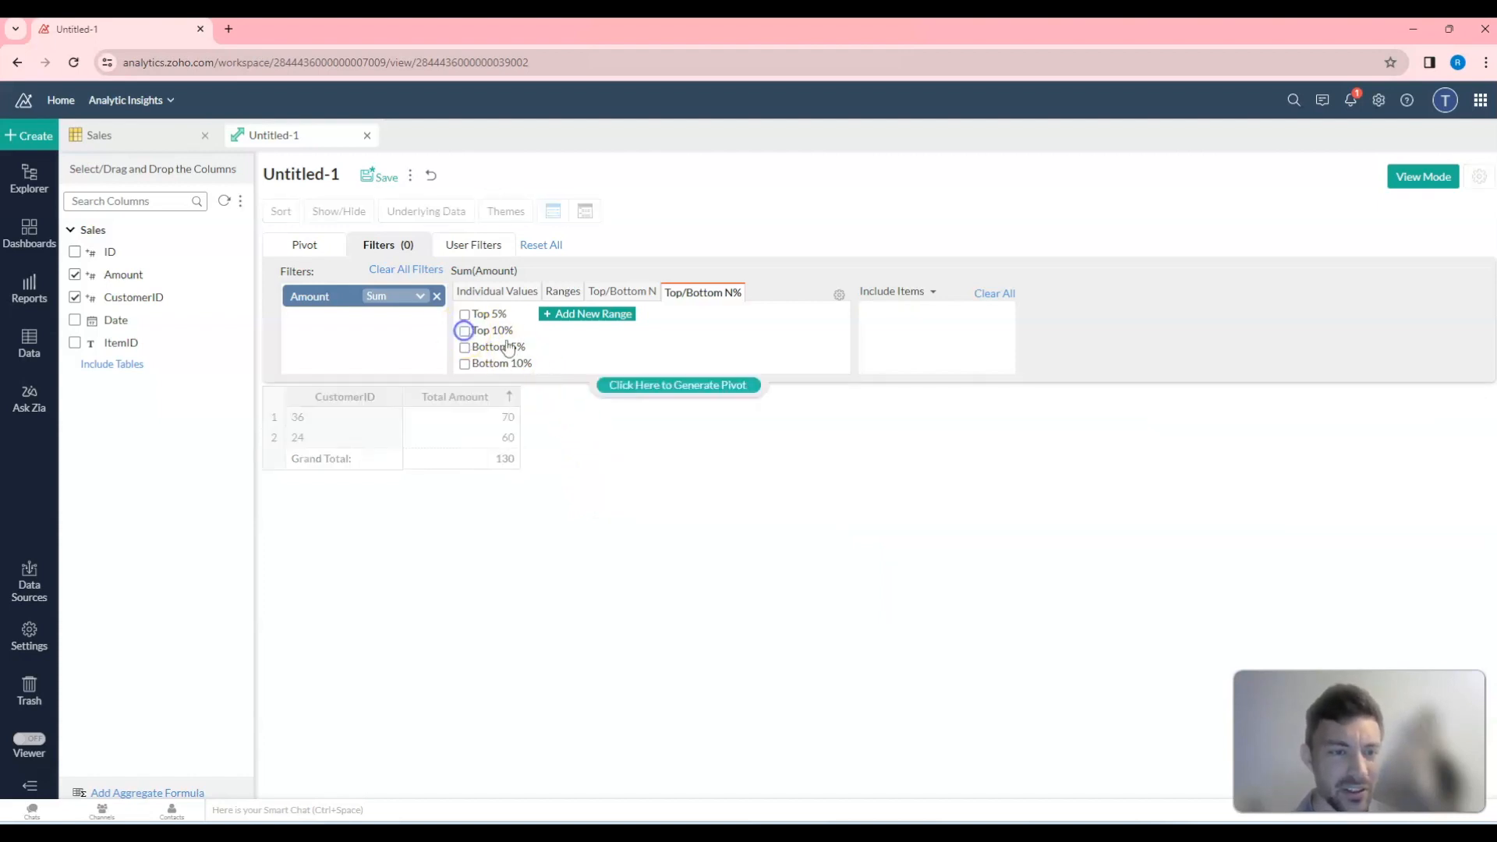
{"action": "left_click", "coordinate": [466, 364]}
{"action": "left_click", "coordinate": [628, 386]}
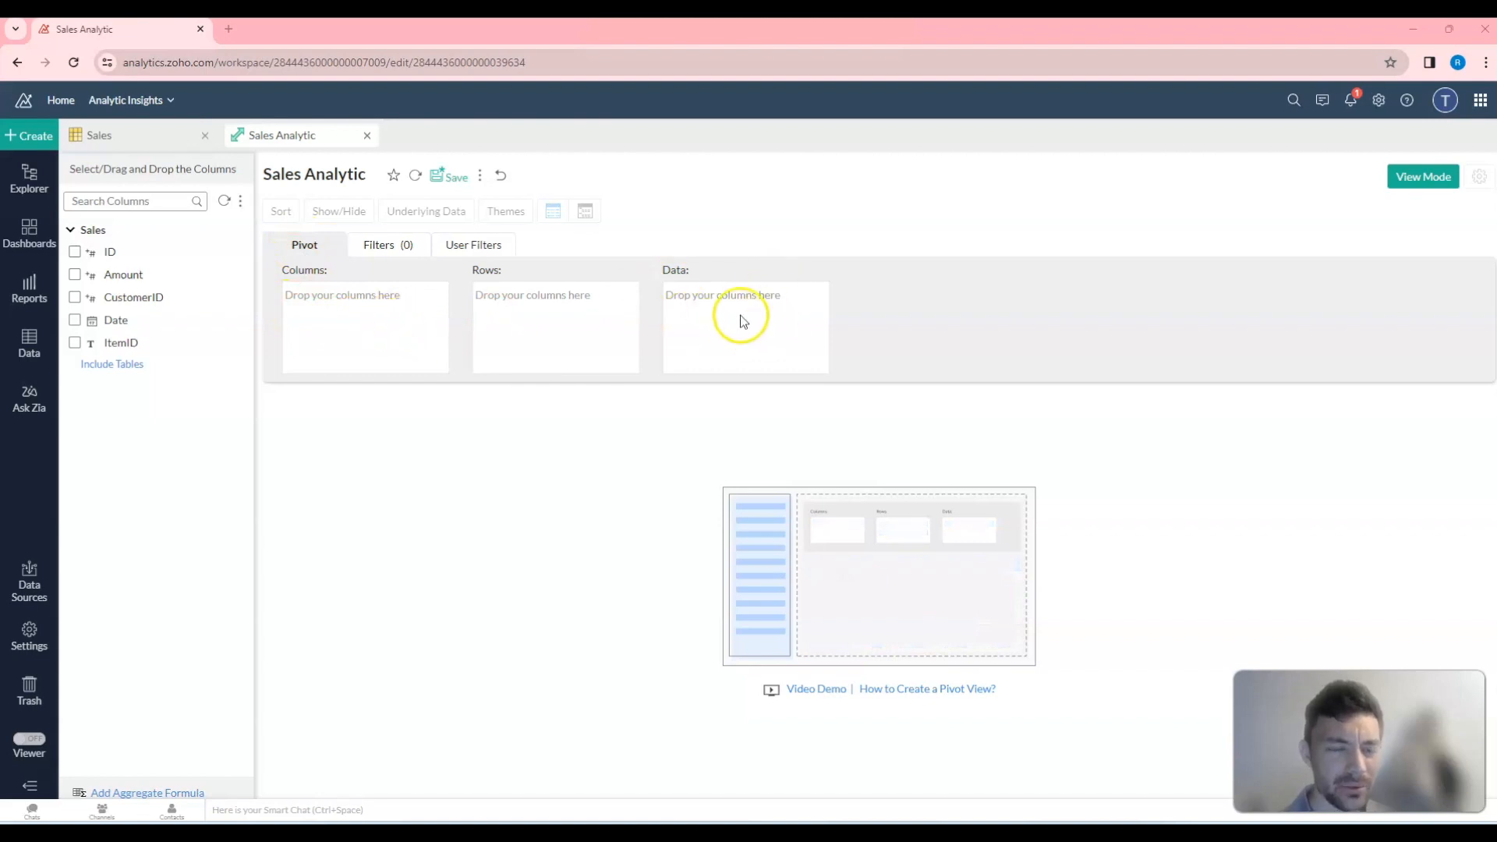
{"action": "left_click", "coordinate": [398, 257]}
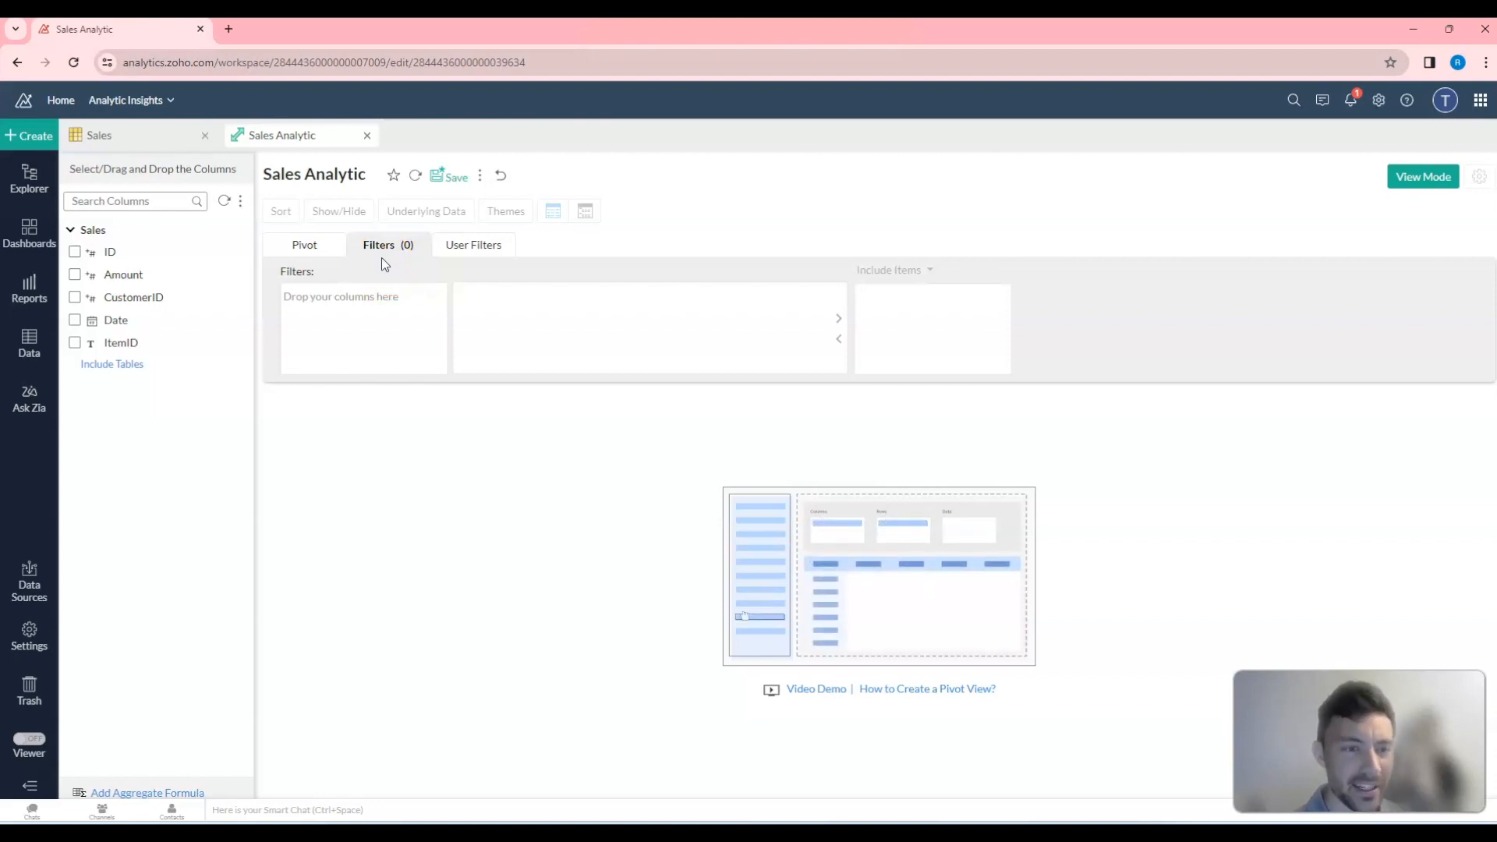
{"action": "left_click", "coordinate": [452, 257]}
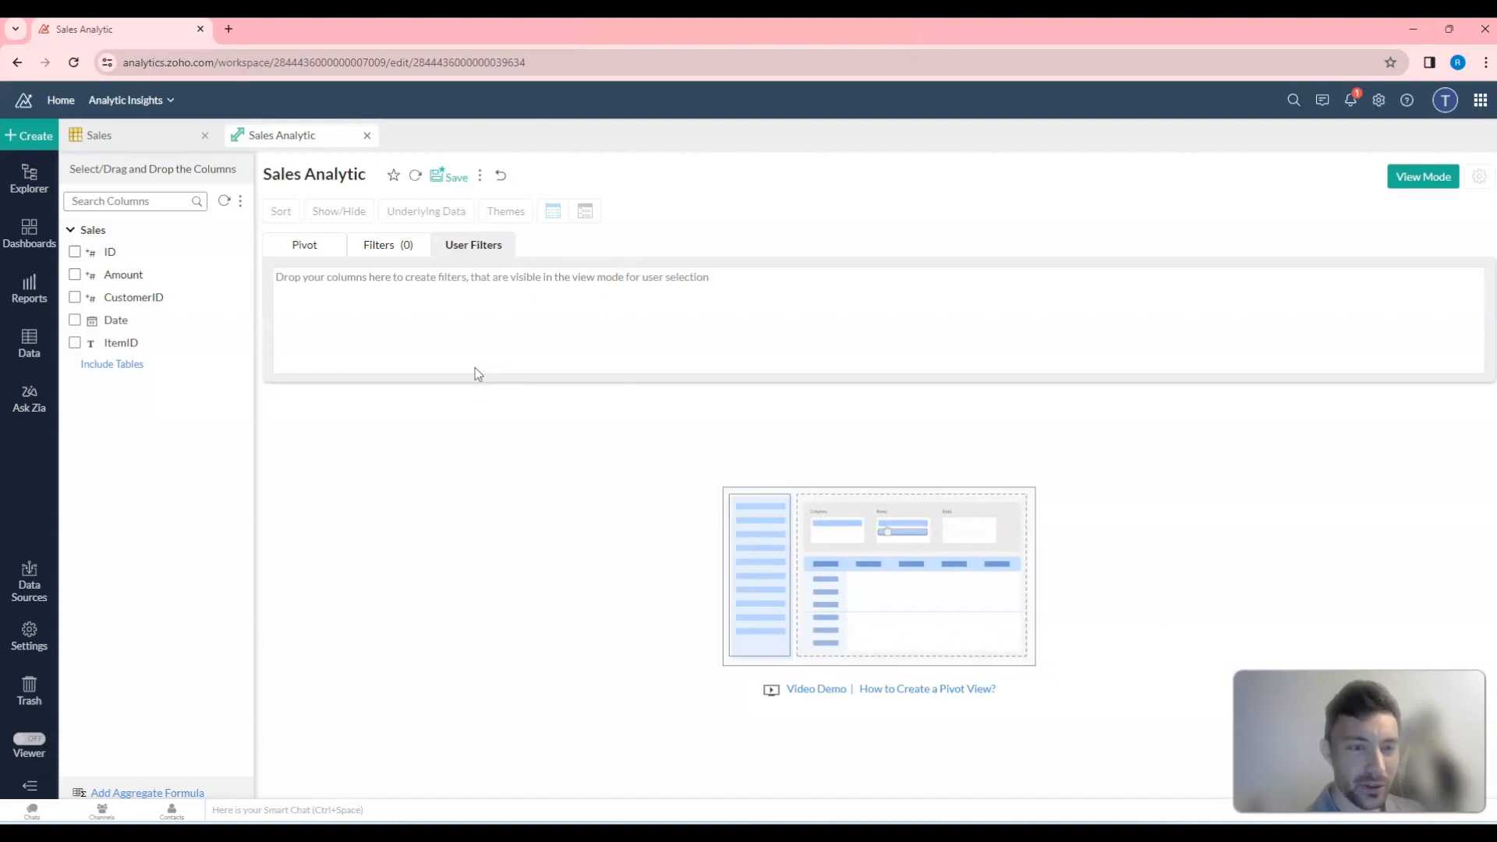
{"action": "left_click", "coordinate": [405, 257]}
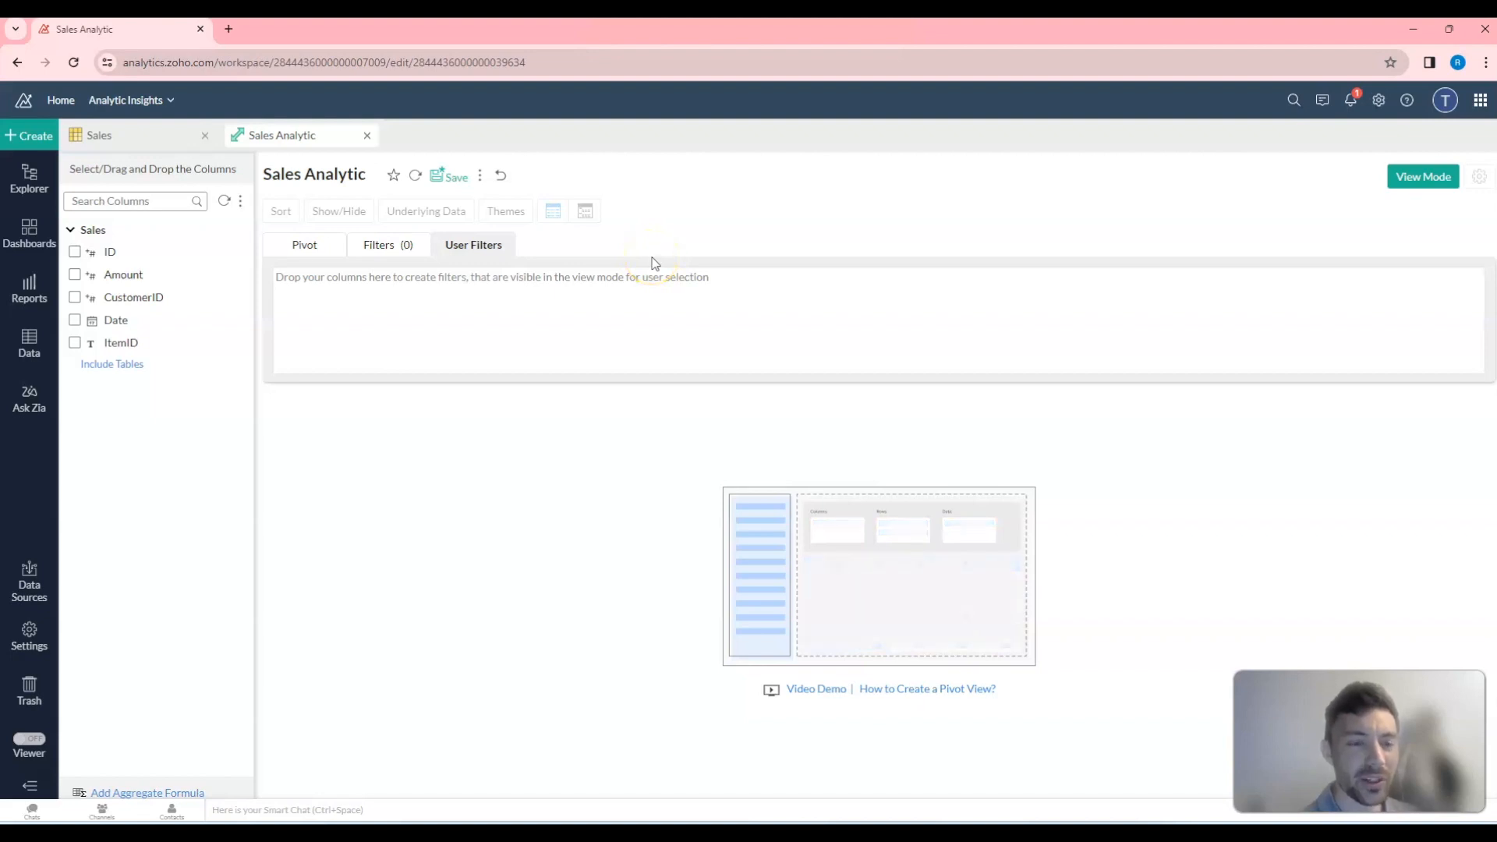
Build a pivot with CustomerID in the rows as Actual(D) and the sum of Amount as data, and generate it.
{"action": "left_click", "coordinate": [321, 245]}
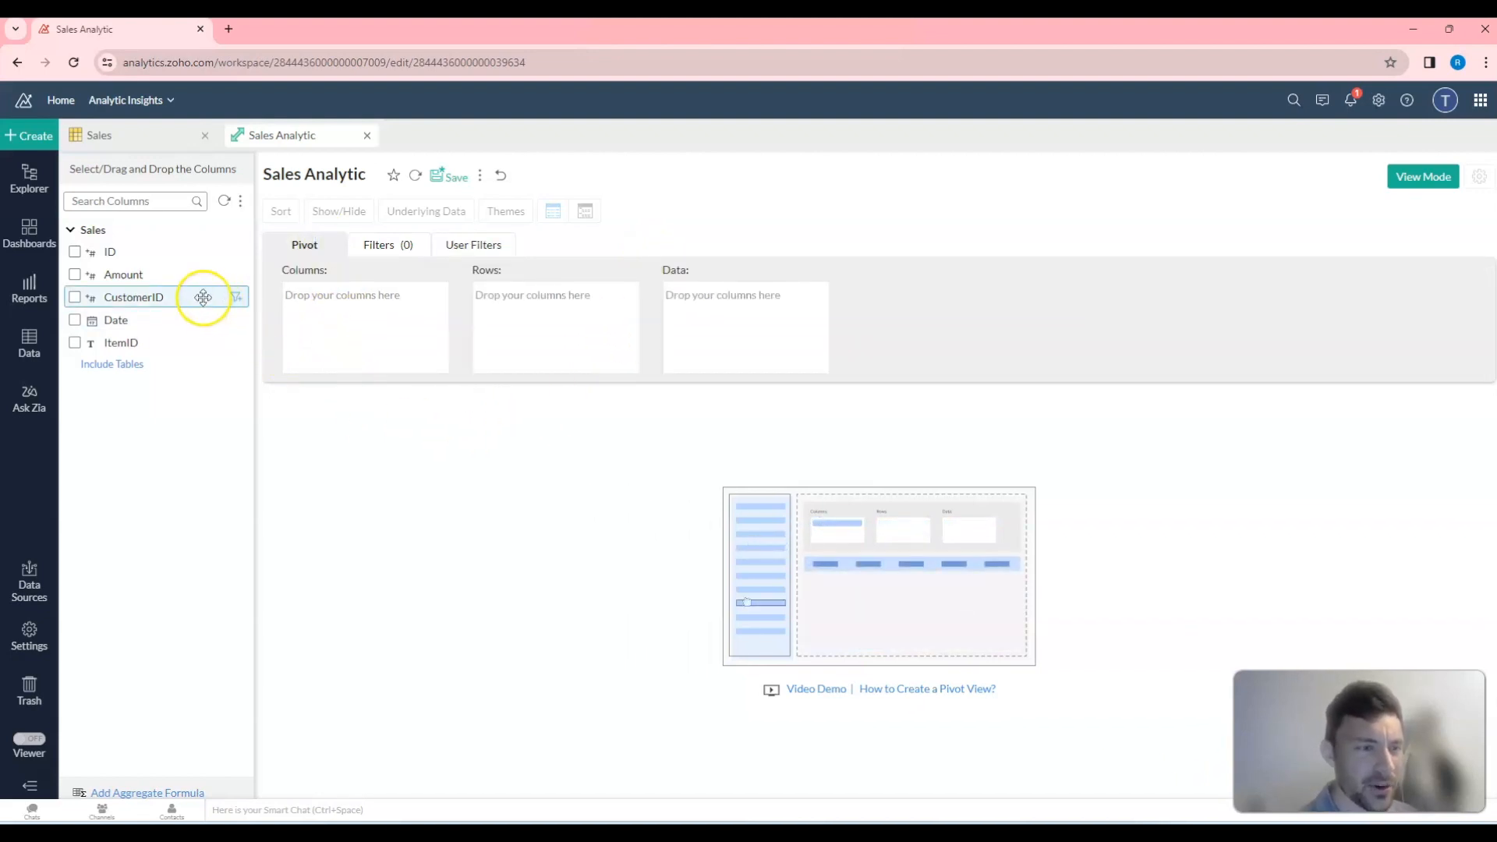
{"action": "left_click_drag", "start_coordinate": [203, 297], "coordinate": [577, 365]}
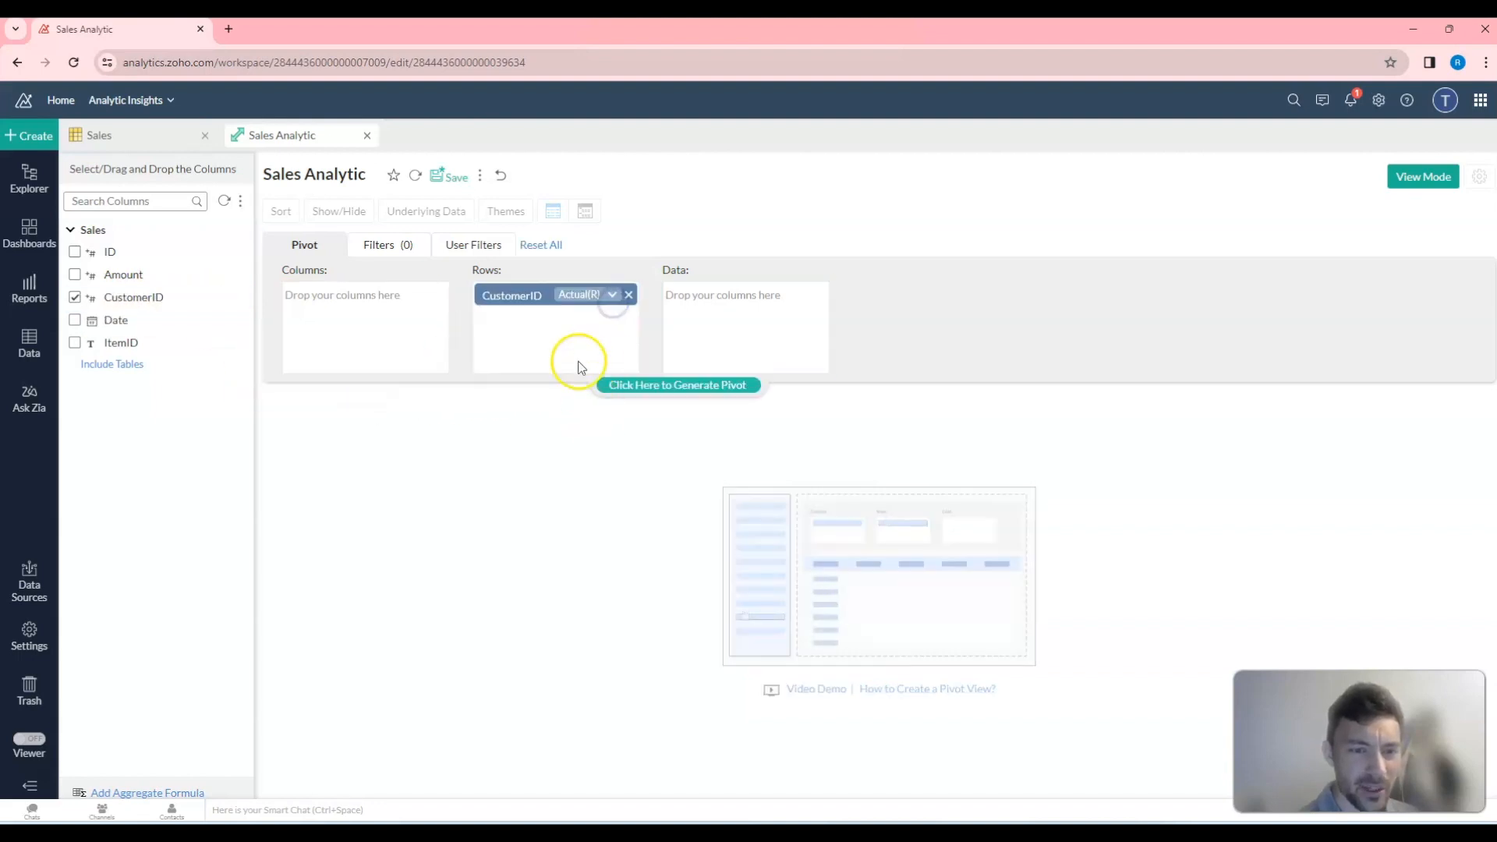
{"action": "left_click", "coordinate": [592, 294]}
{"action": "left_click", "coordinate": [577, 334]}
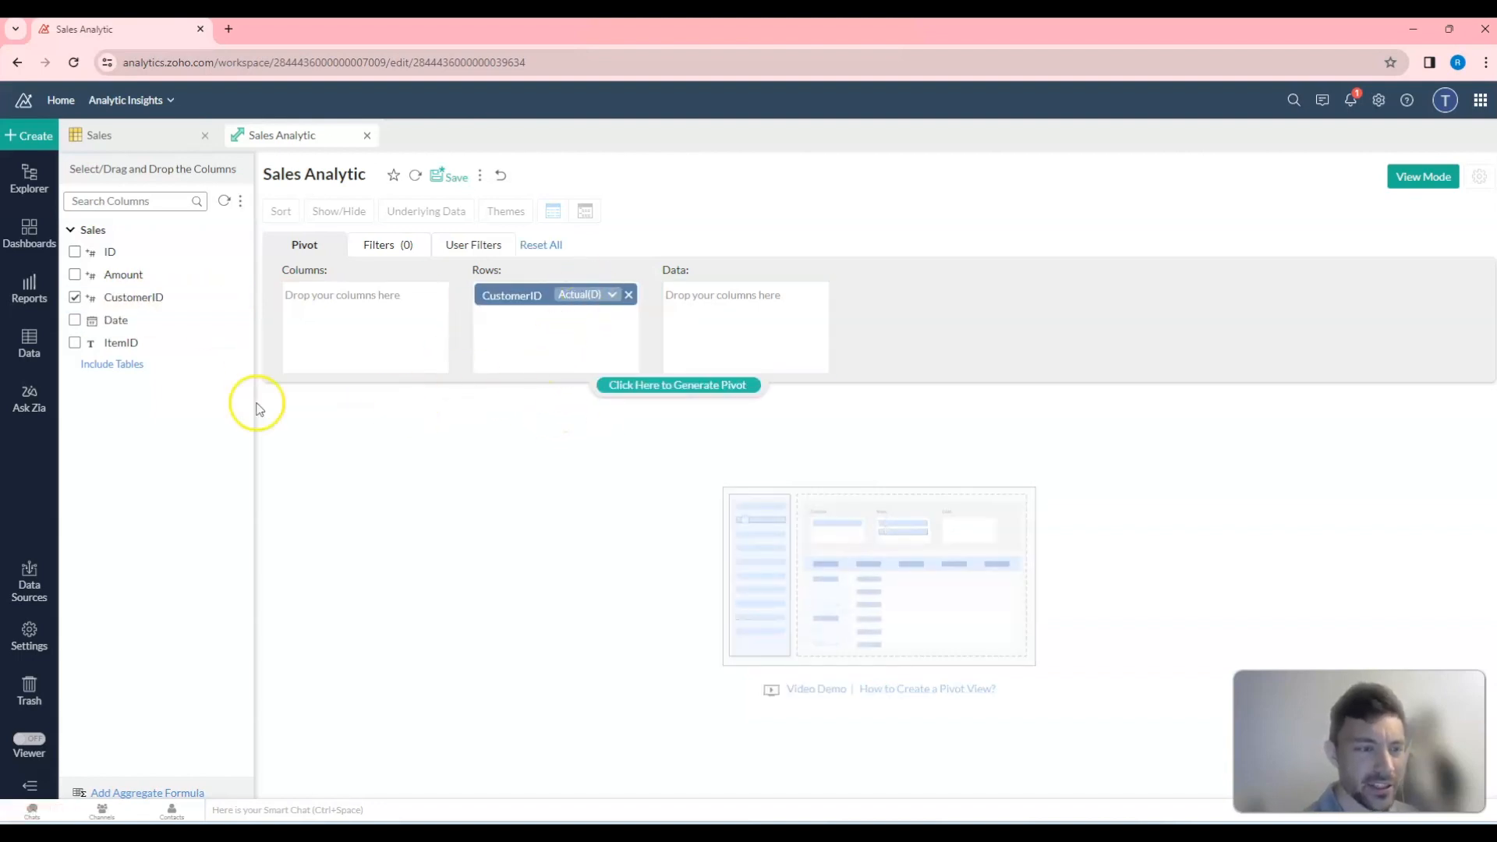
{"action": "left_click_drag", "start_coordinate": [124, 274], "coordinate": [749, 310]}
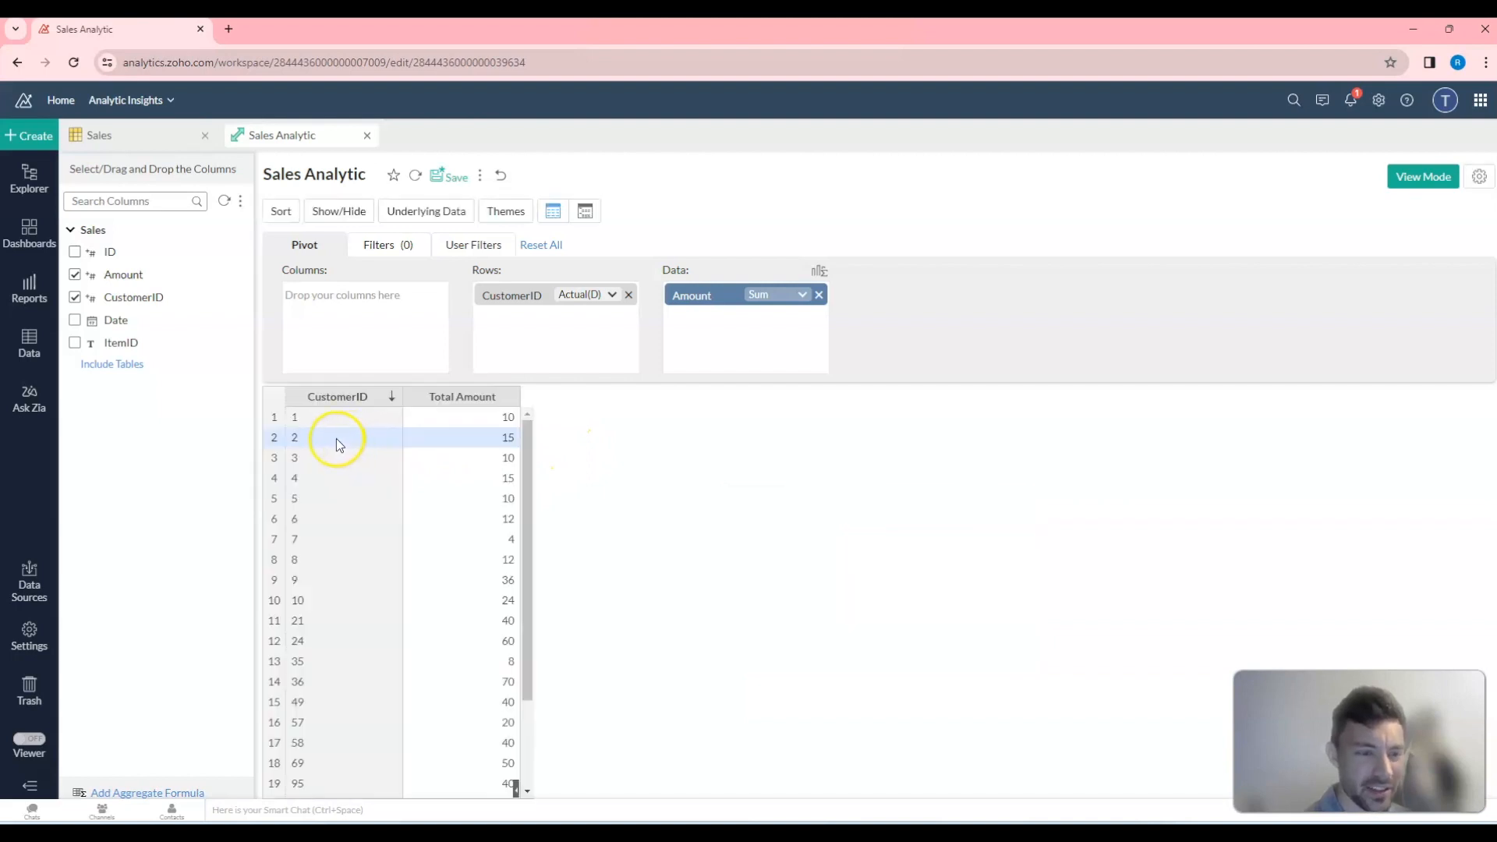
{"action": "scroll", "coordinate": [438, 561], "scroll_direction": "down", "scroll_amount": 3}
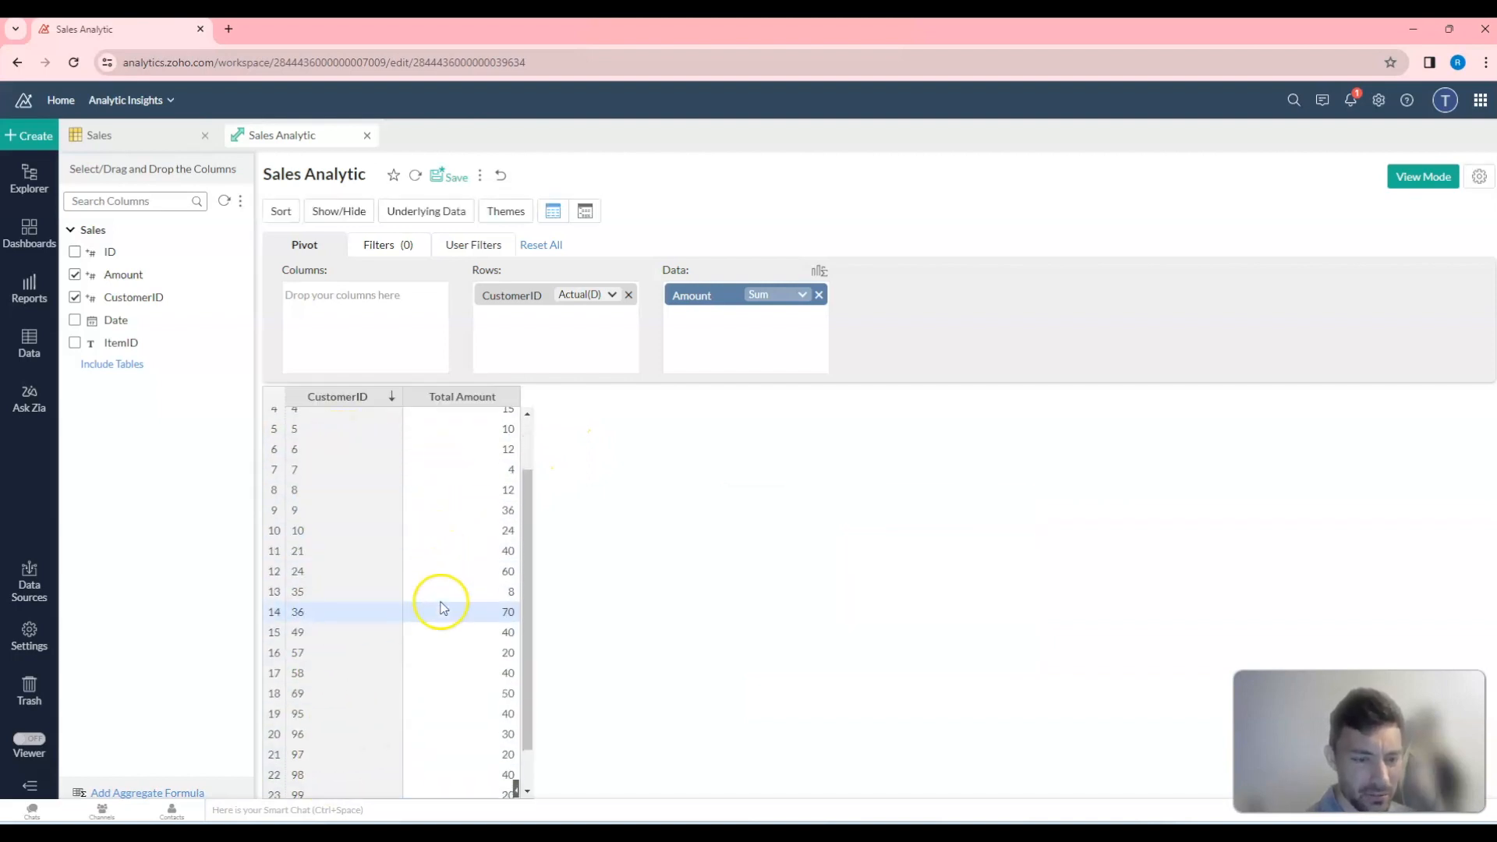
Filter the pivot by actual Date values with a range from 02 Jan 2022 00:00:00, and regenerate it.
{"action": "left_click", "coordinate": [396, 244]}
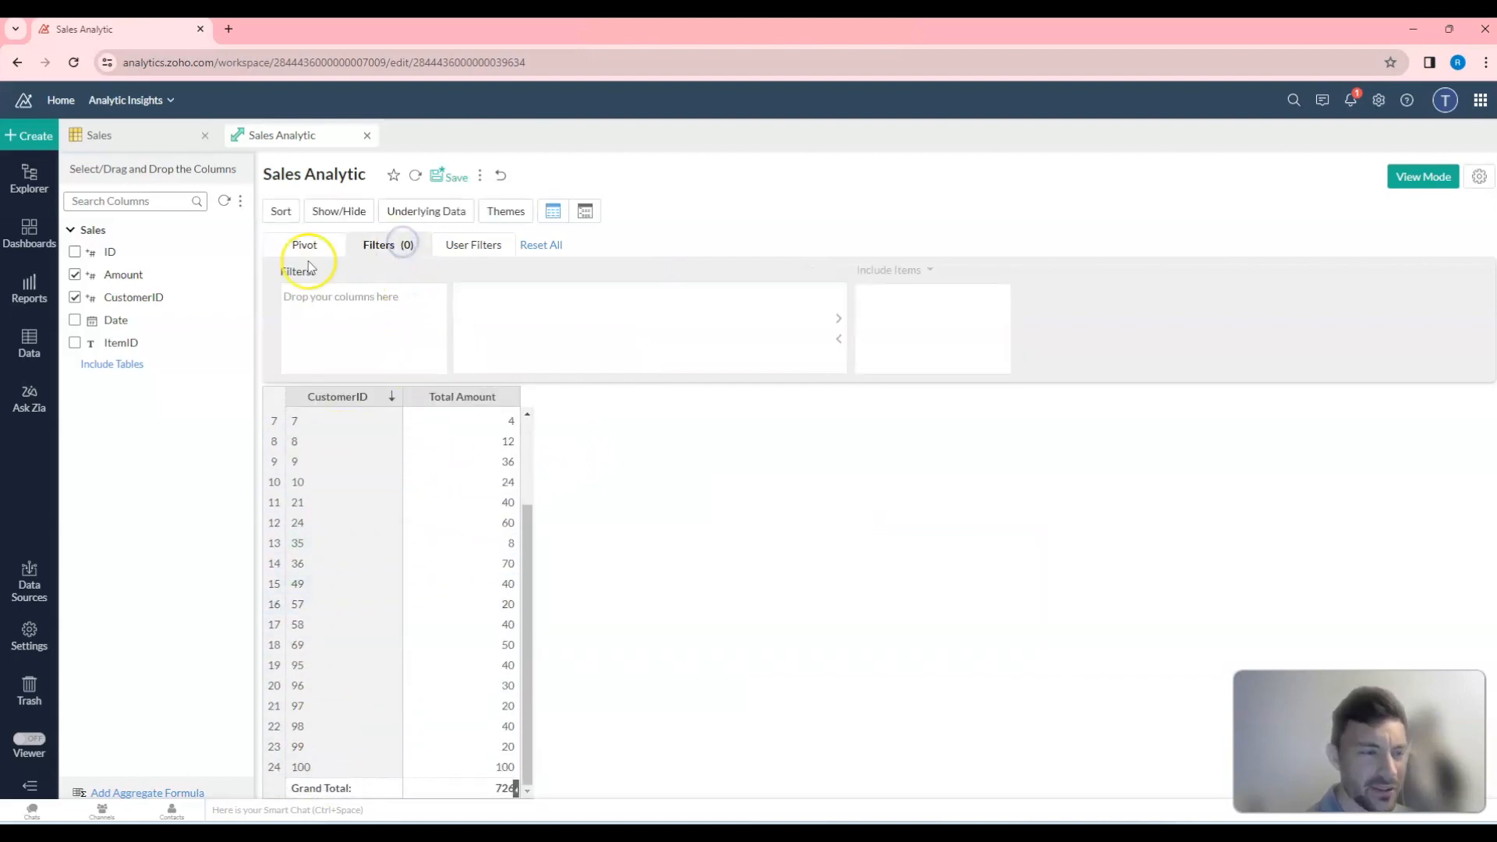
{"action": "left_click_drag", "start_coordinate": [140, 319], "coordinate": [394, 307]}
{"action": "left_click", "coordinate": [401, 303]}
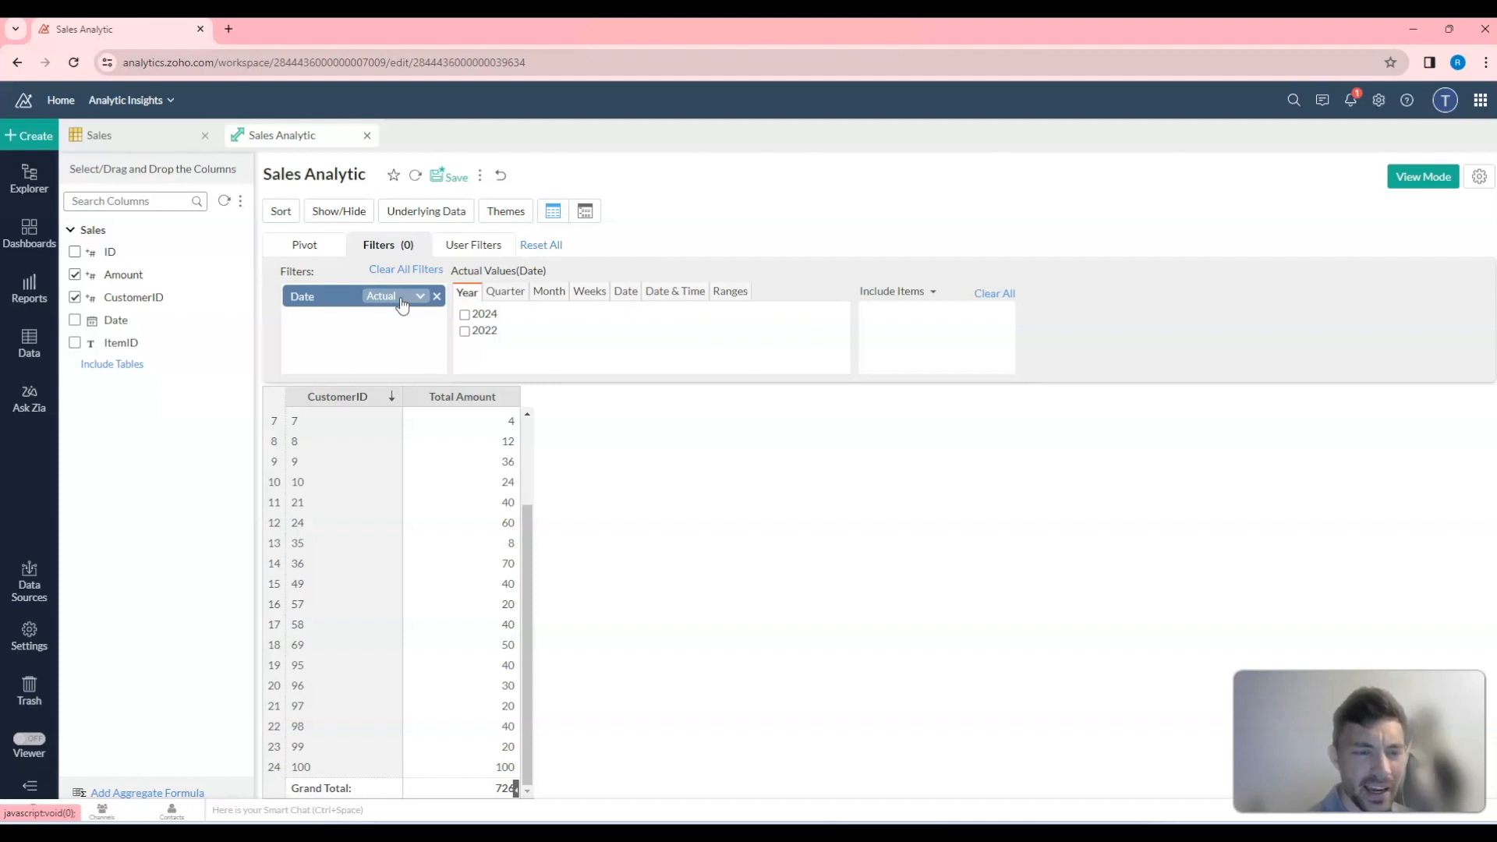
{"action": "left_click", "coordinate": [402, 304]}
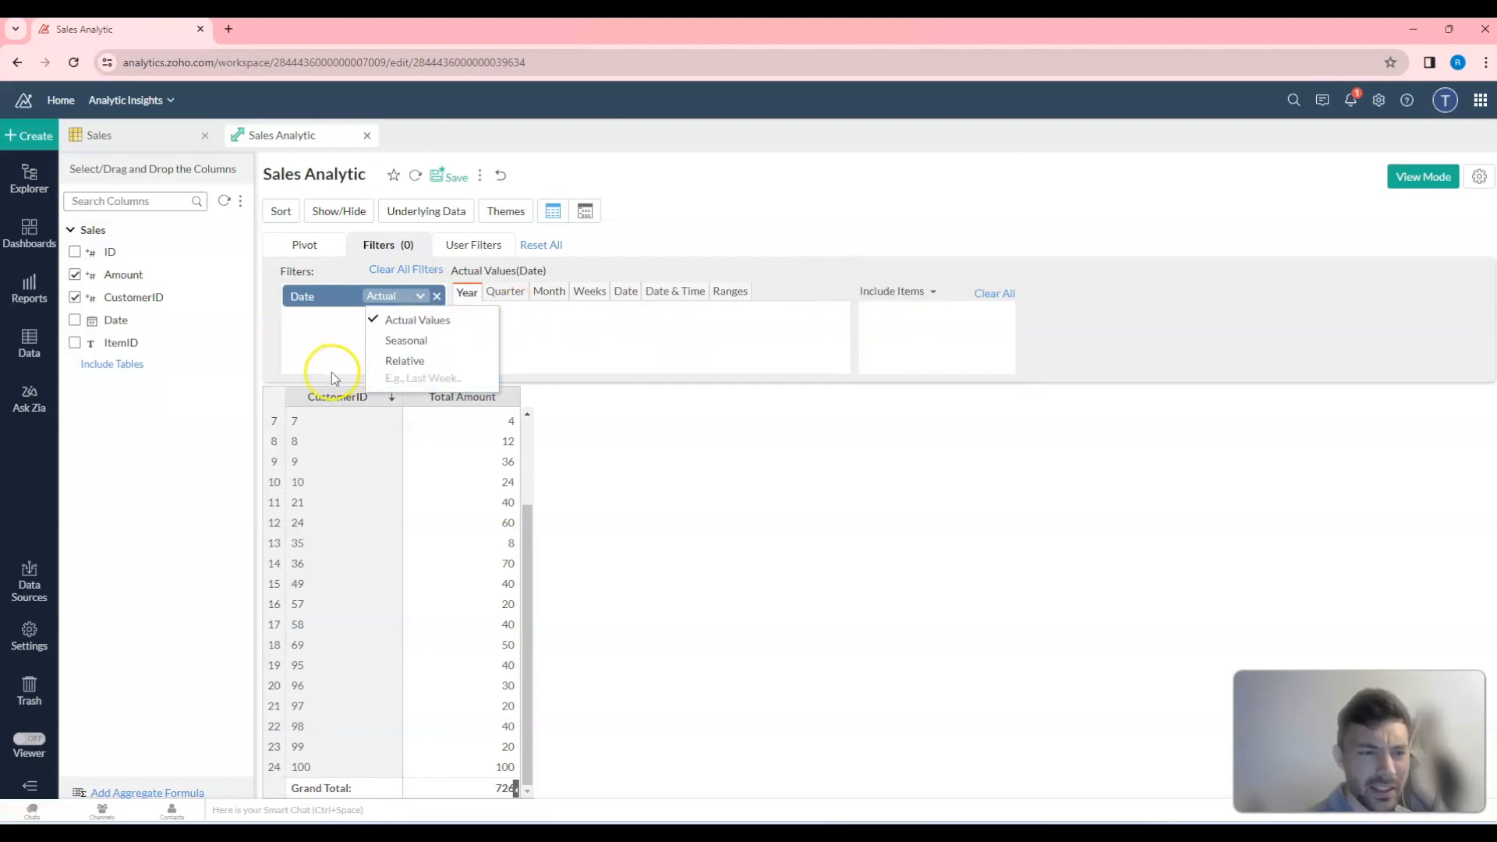
{"action": "left_click", "coordinate": [785, 287]}
{"action": "left_click", "coordinate": [737, 293]}
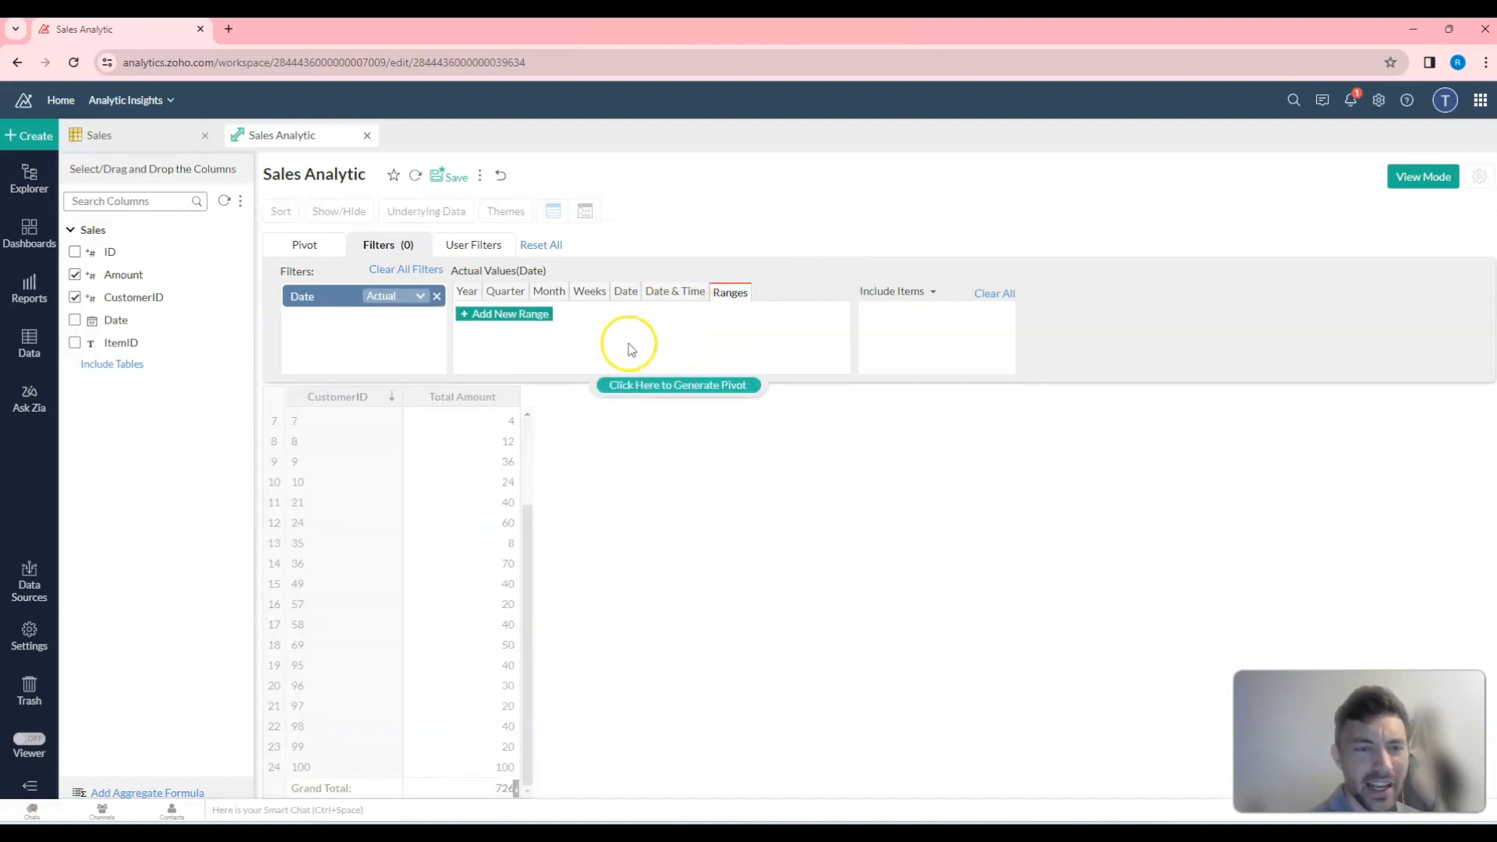
{"action": "left_click", "coordinate": [519, 314]}
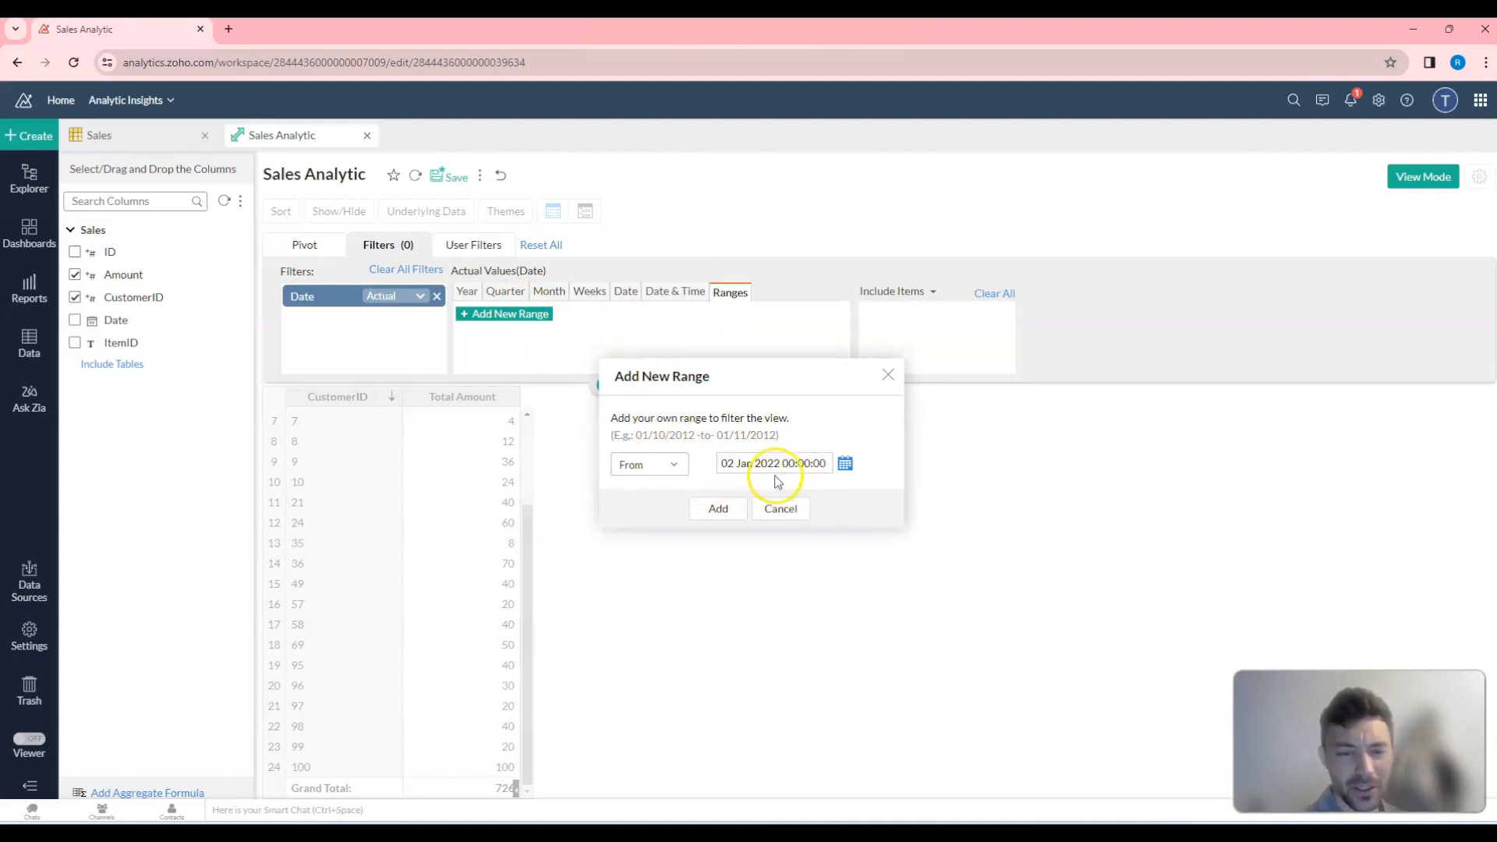
{"action": "left_click", "coordinate": [713, 508]}
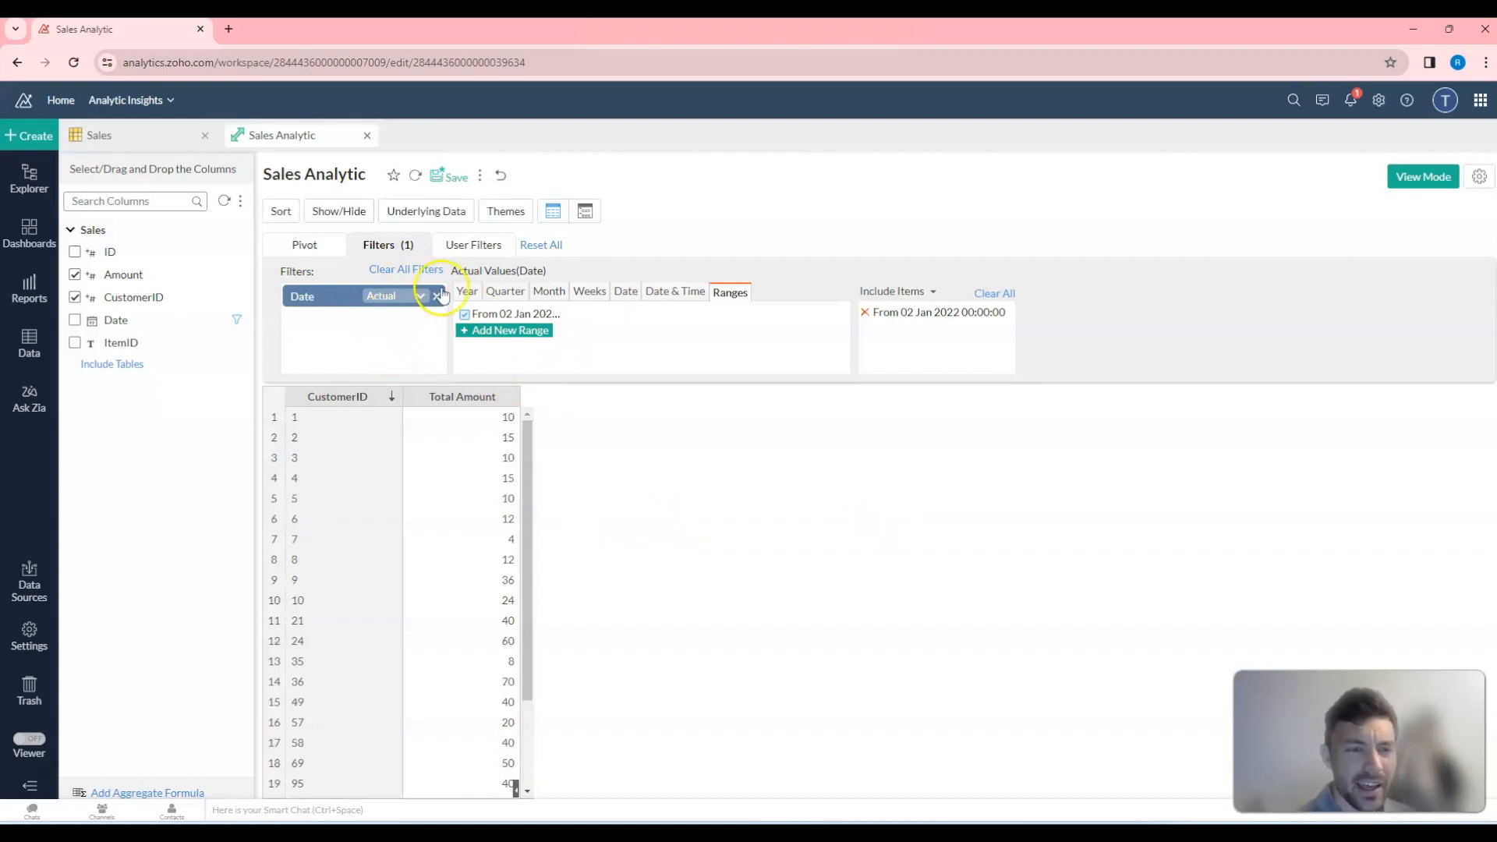
Add Date and ID as user filters on the pivot and open the Date user filter for editing.
{"action": "left_click", "coordinate": [483, 248]}
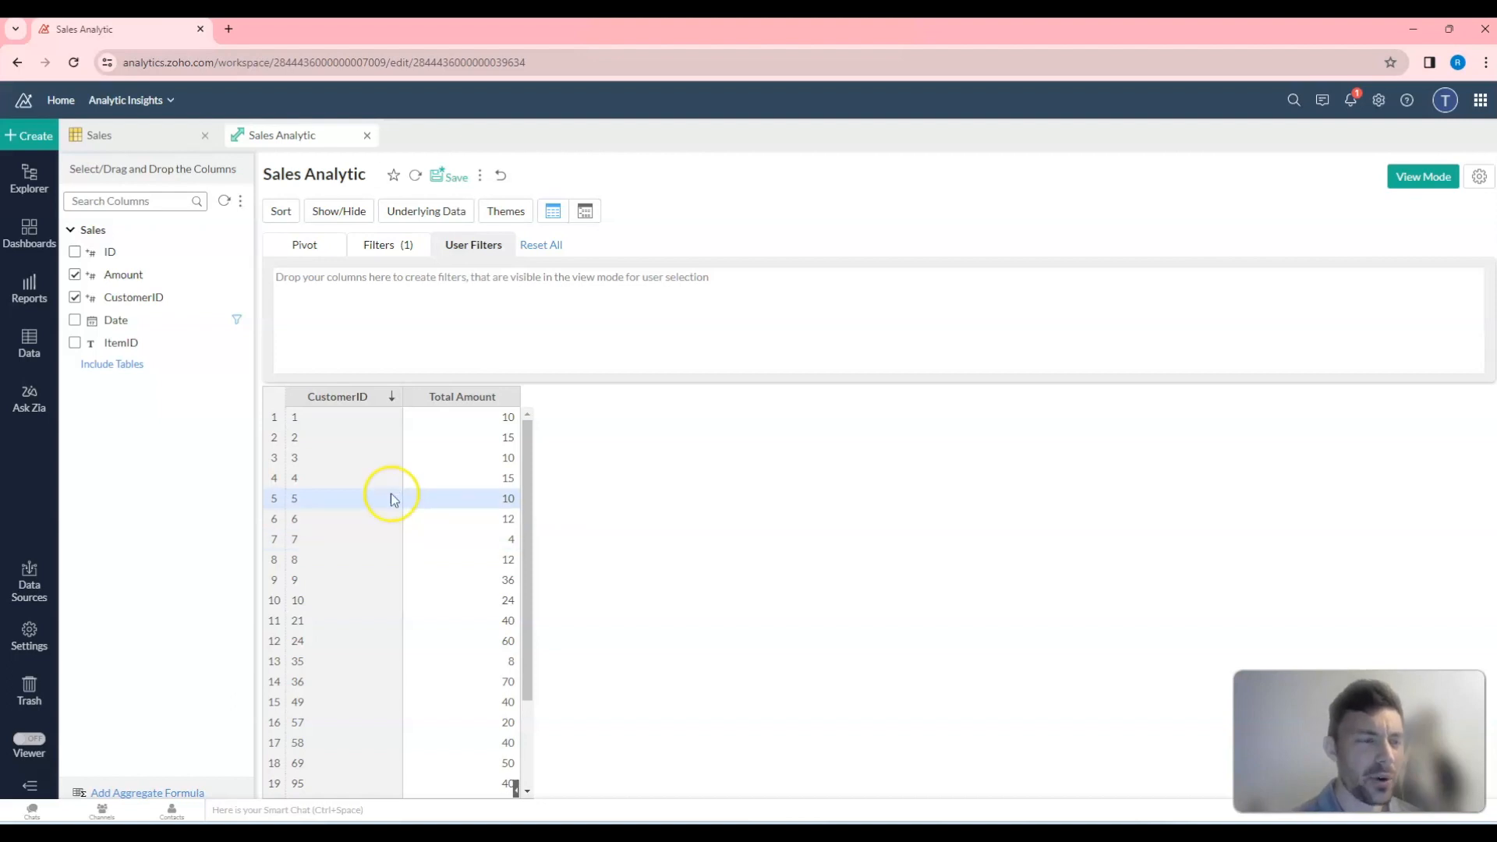
{"action": "left_click_drag", "start_coordinate": [145, 325], "coordinate": [371, 302]}
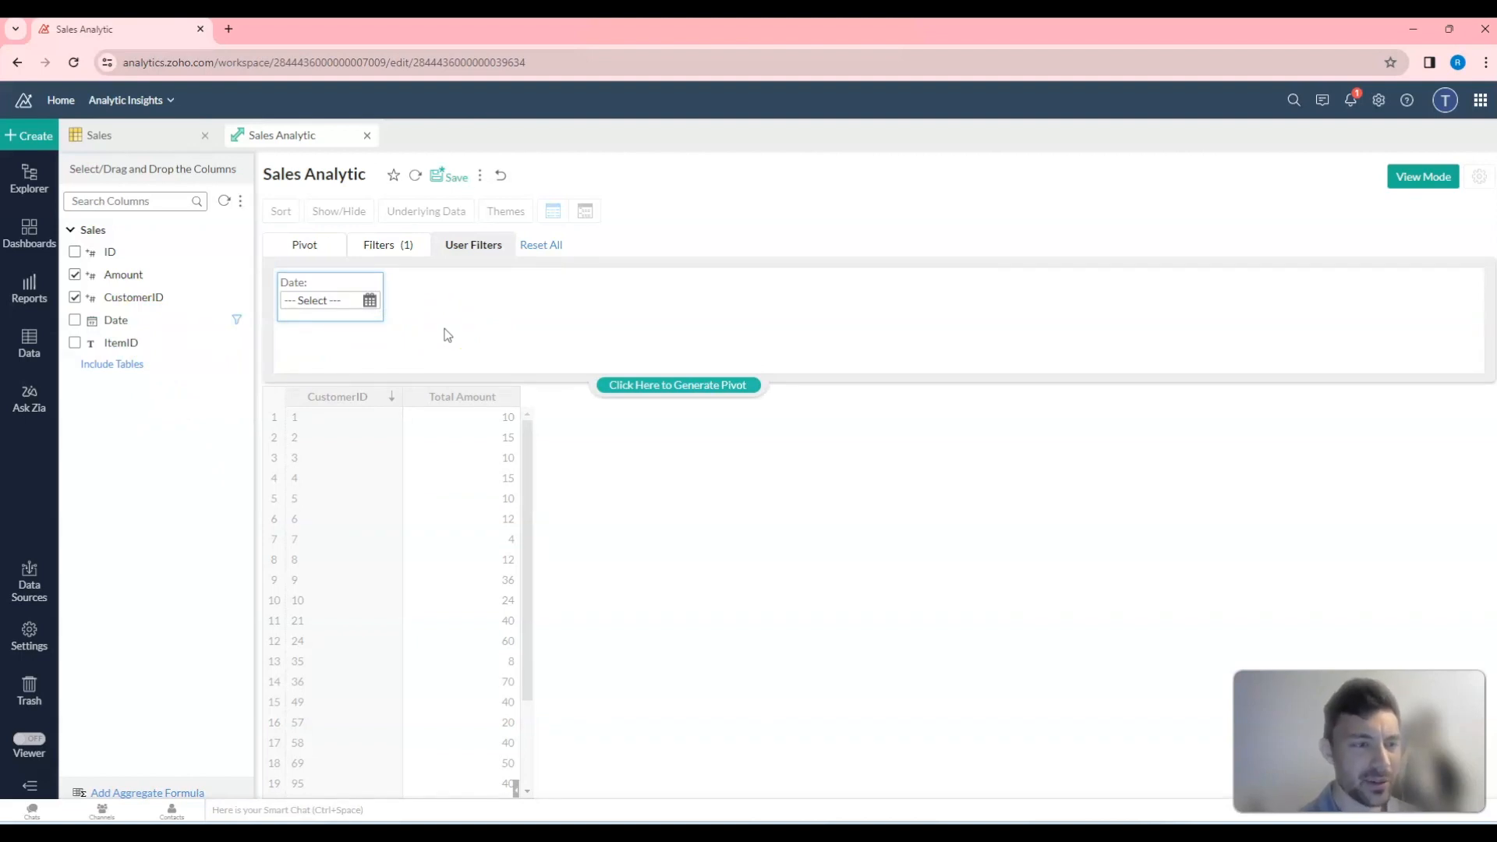
{"action": "mouse_move", "coordinate": [148, 275]}
{"action": "left_mouse_down"}
{"action": "mouse_move", "coordinate": [150, 297]}
{"action": "mouse_move", "coordinate": [311, 381]}
{"action": "mouse_move", "coordinate": [169, 292]}
{"action": "left_mouse_up"}
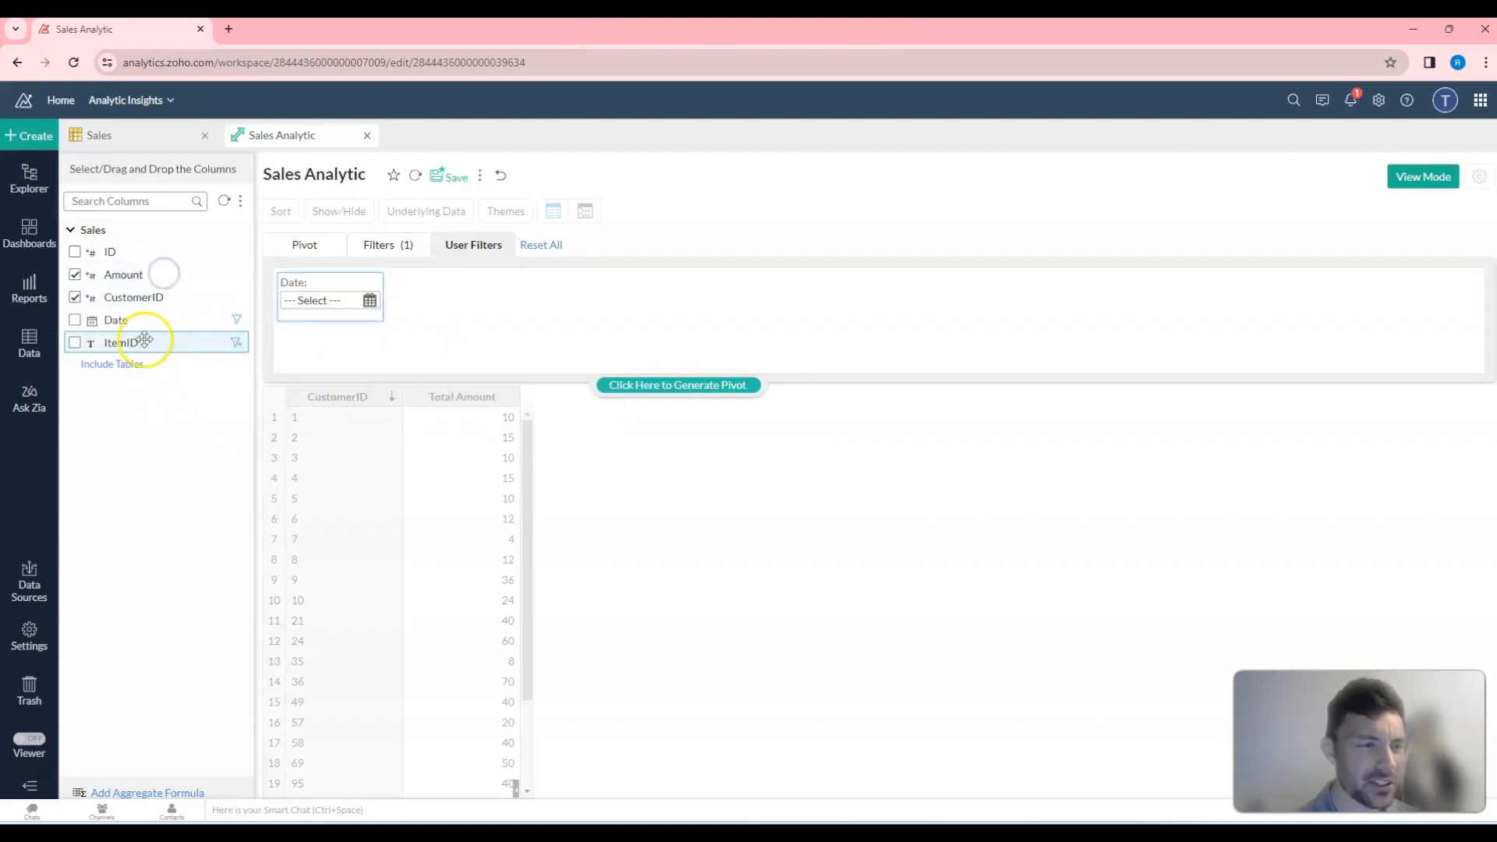
{"action": "left_click_drag", "start_coordinate": [142, 300], "coordinate": [502, 306]}
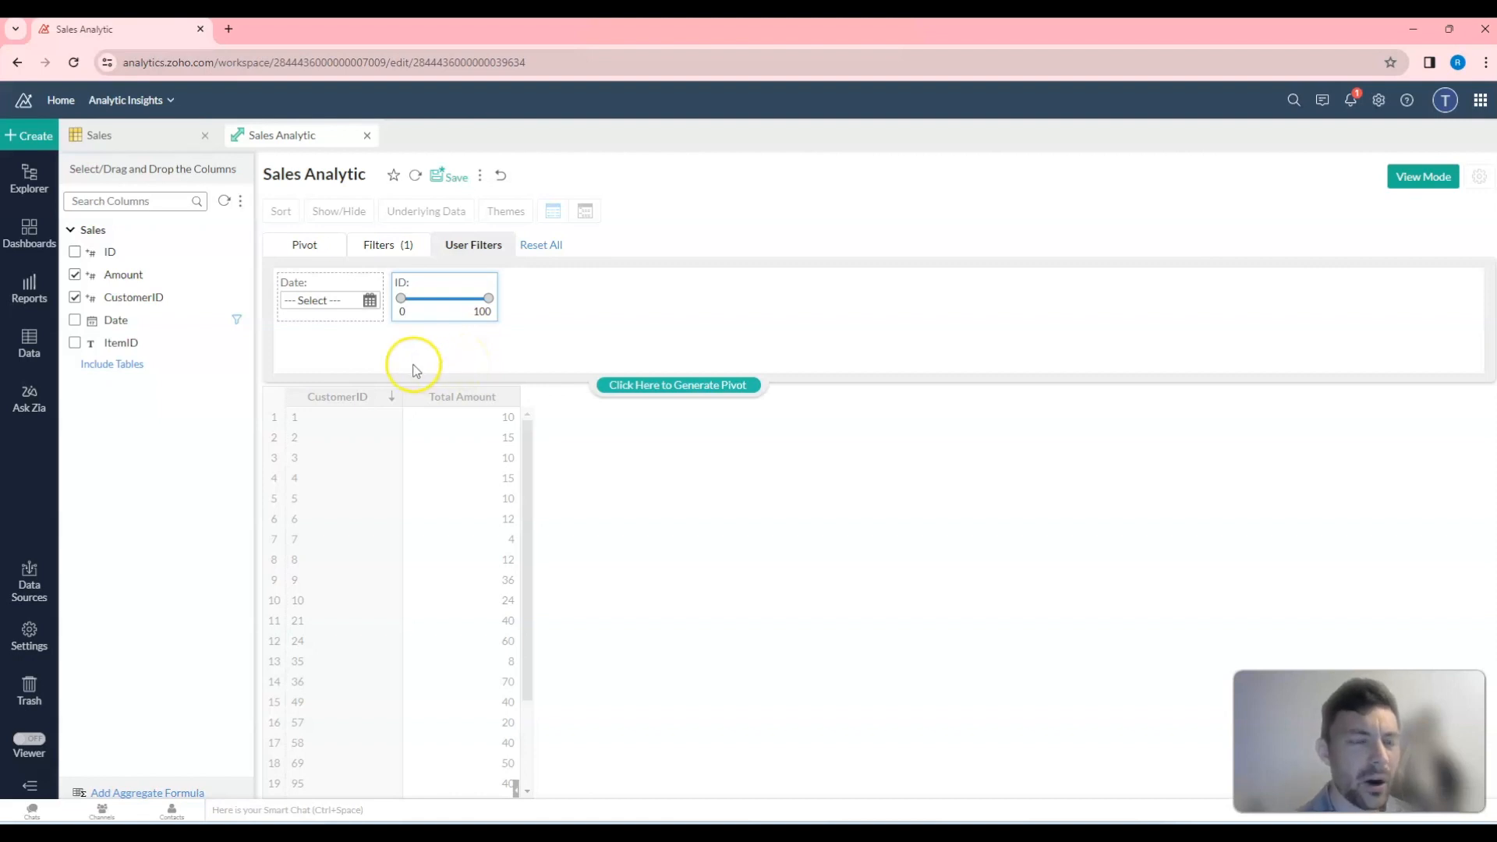
{"action": "mouse_move", "coordinate": [321, 303]}
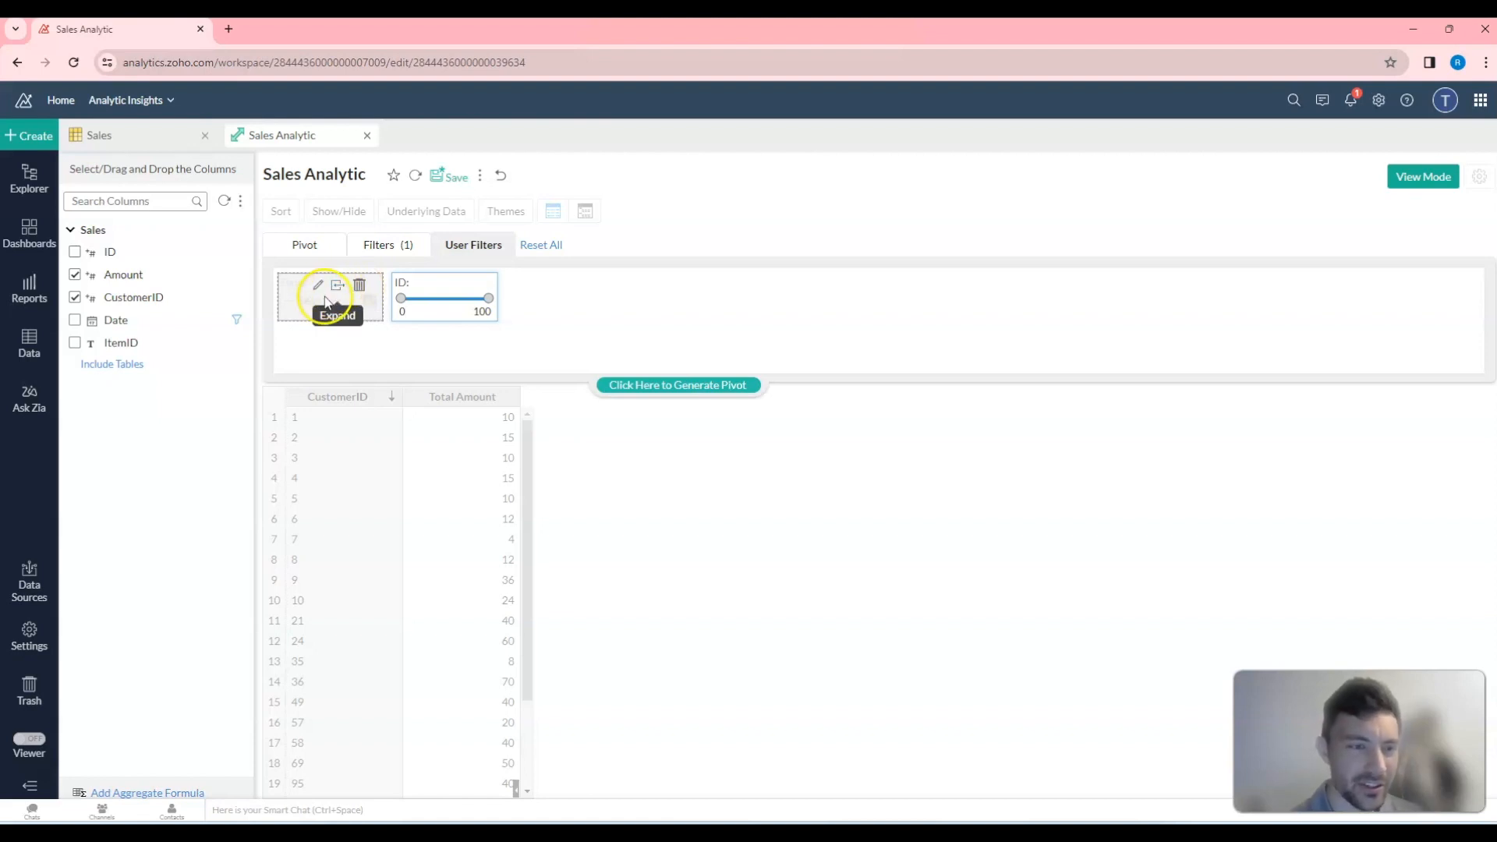
{"action": "left_click", "coordinate": [319, 290]}
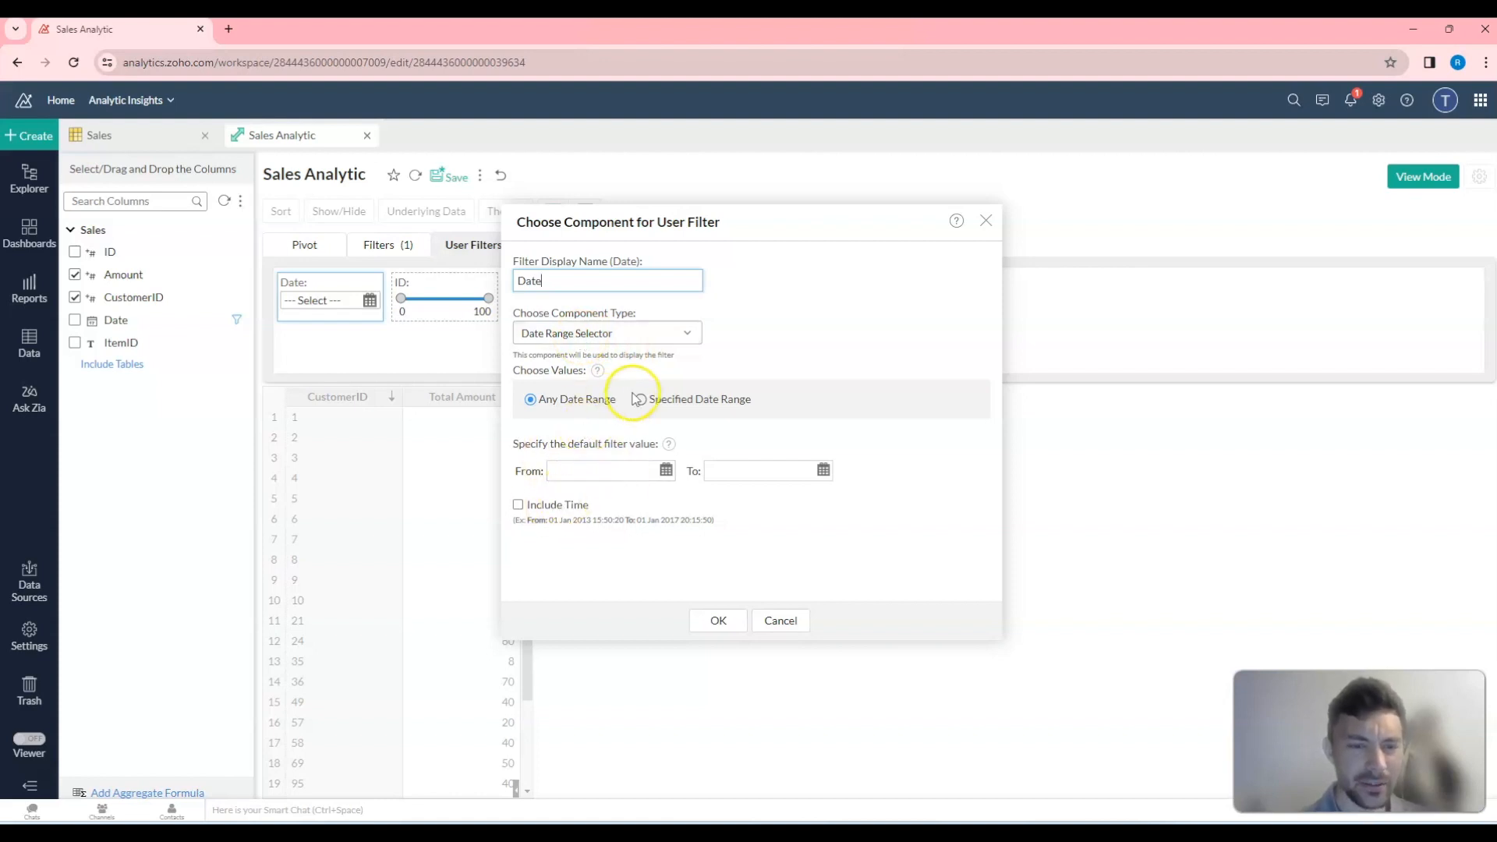
Examine the value options of the Actual Period, Relative Period and Seasonal Period component types, returning the Date filter to Date Range Selector.
{"action": "left_click", "coordinate": [621, 337]}
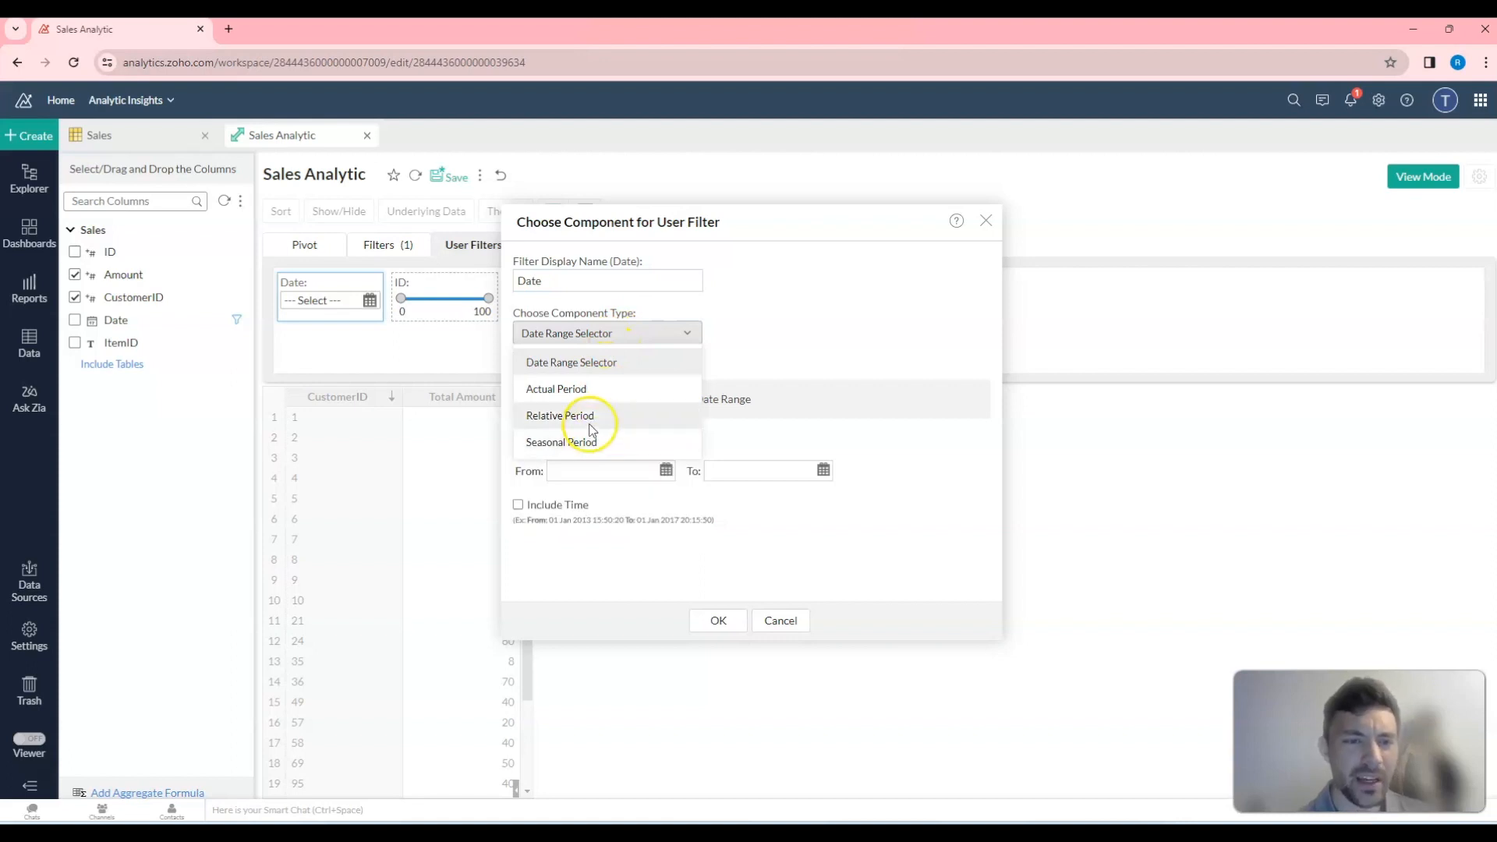
{"action": "left_click", "coordinate": [590, 389]}
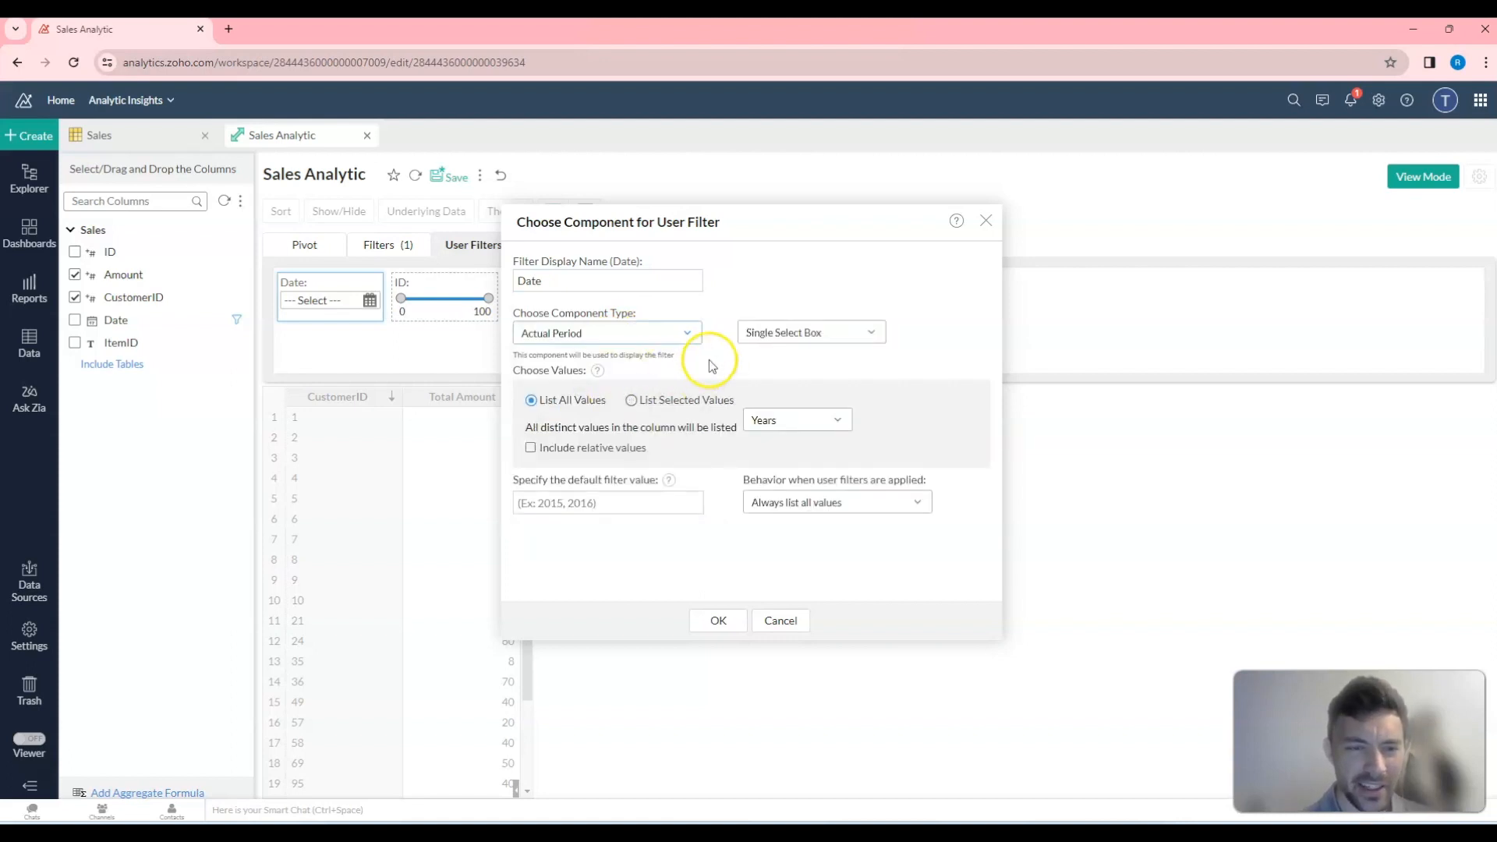
{"action": "left_click", "coordinate": [799, 420]}
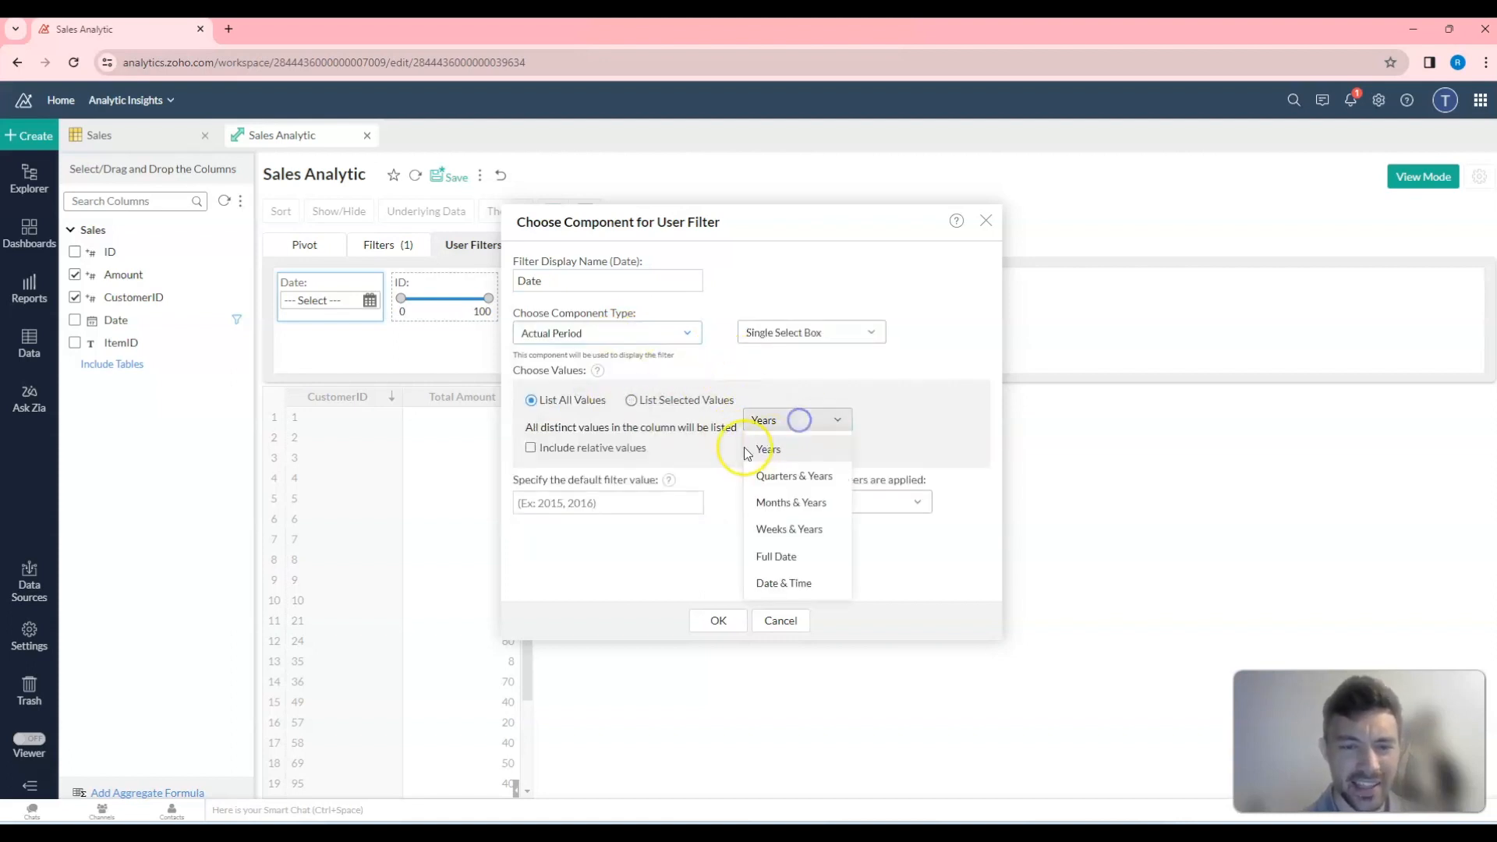
{"action": "left_click", "coordinate": [919, 424]}
{"action": "left_click", "coordinate": [590, 335]}
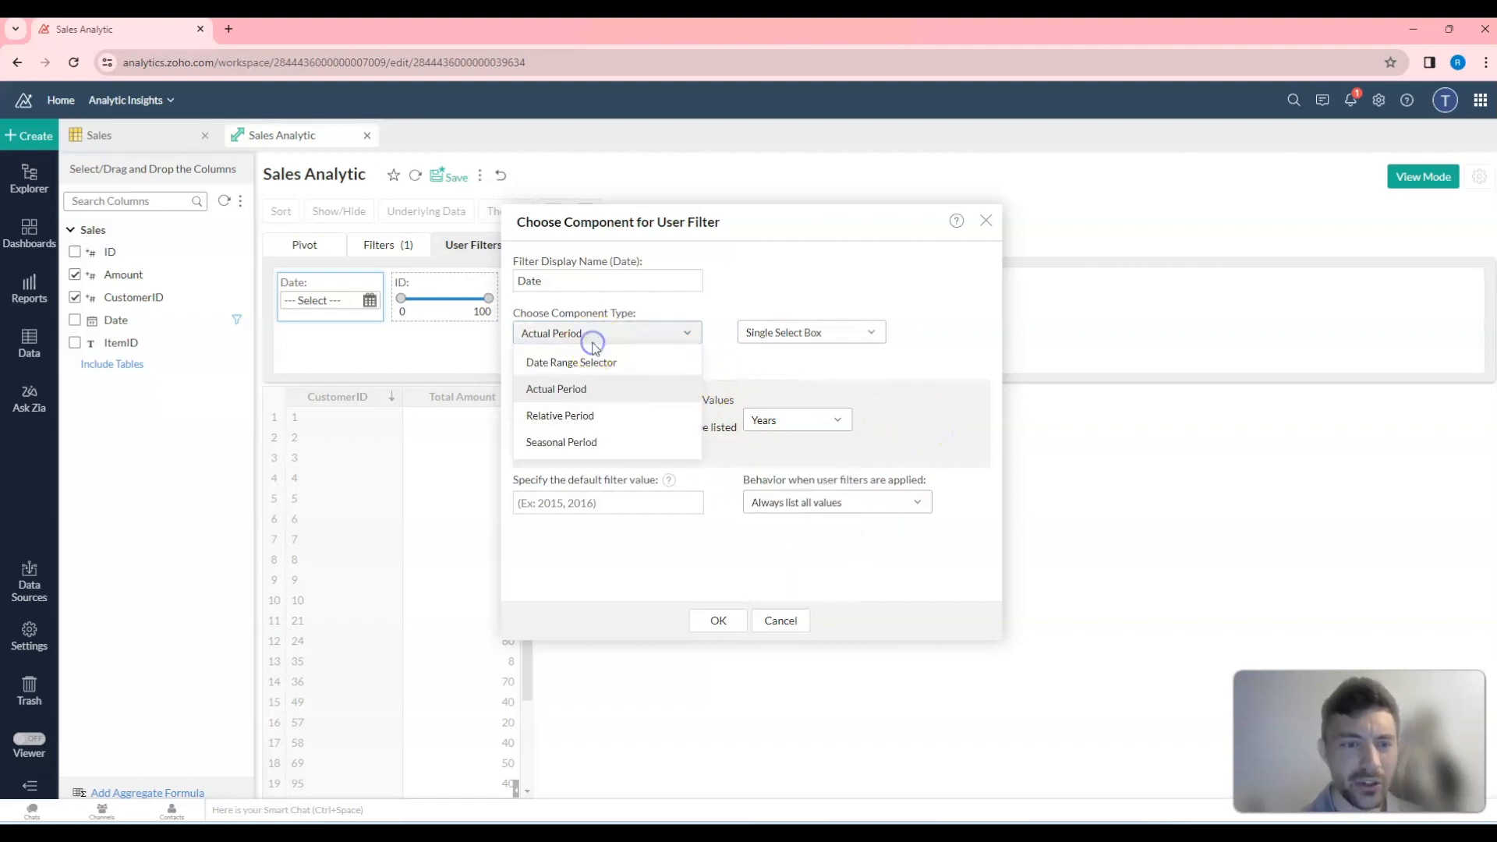
{"action": "left_click", "coordinate": [590, 415]}
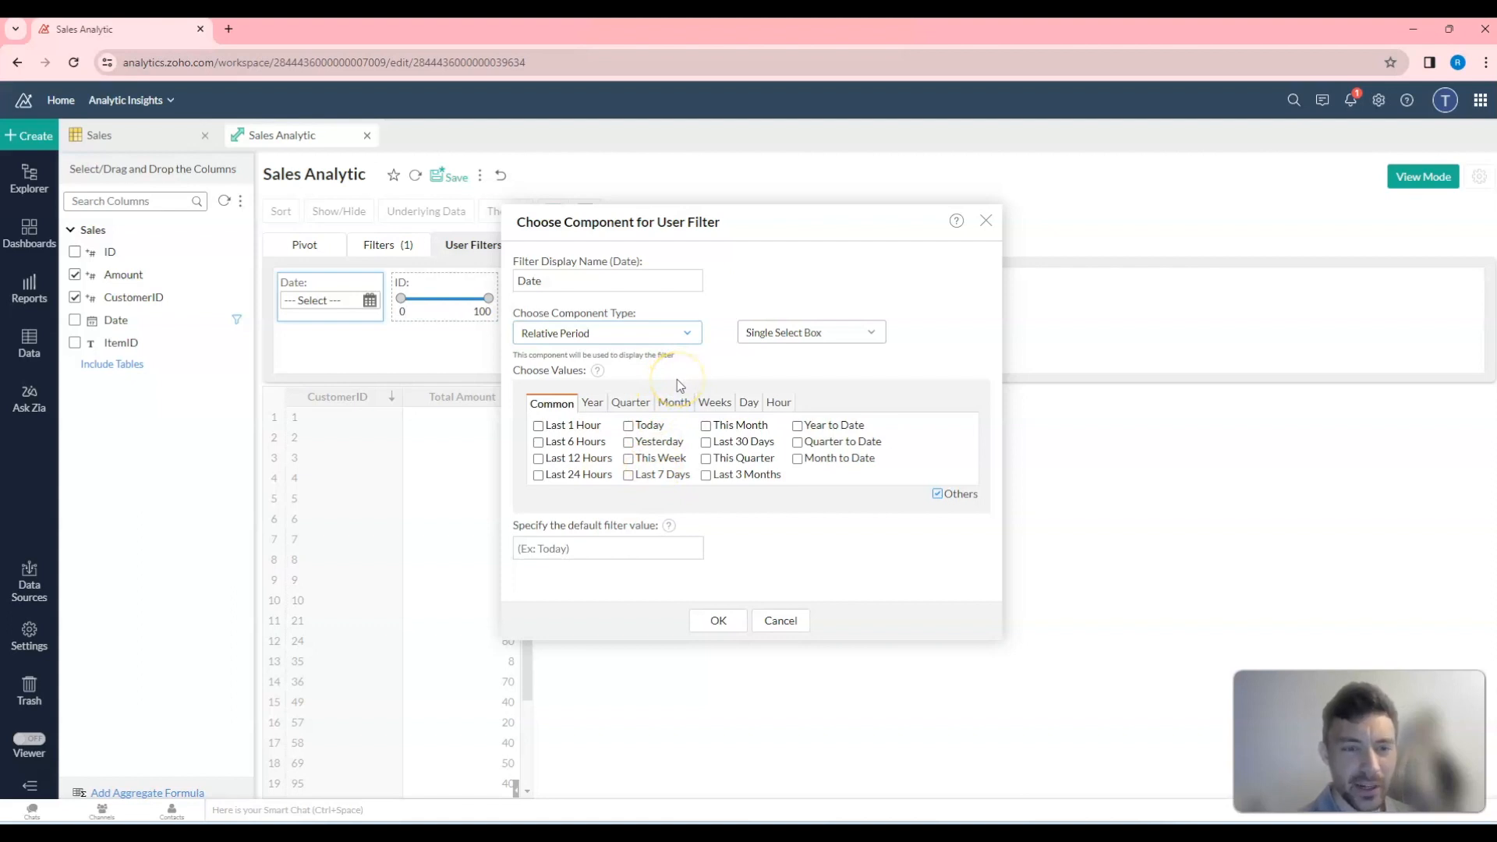
{"action": "left_click", "coordinate": [659, 333]}
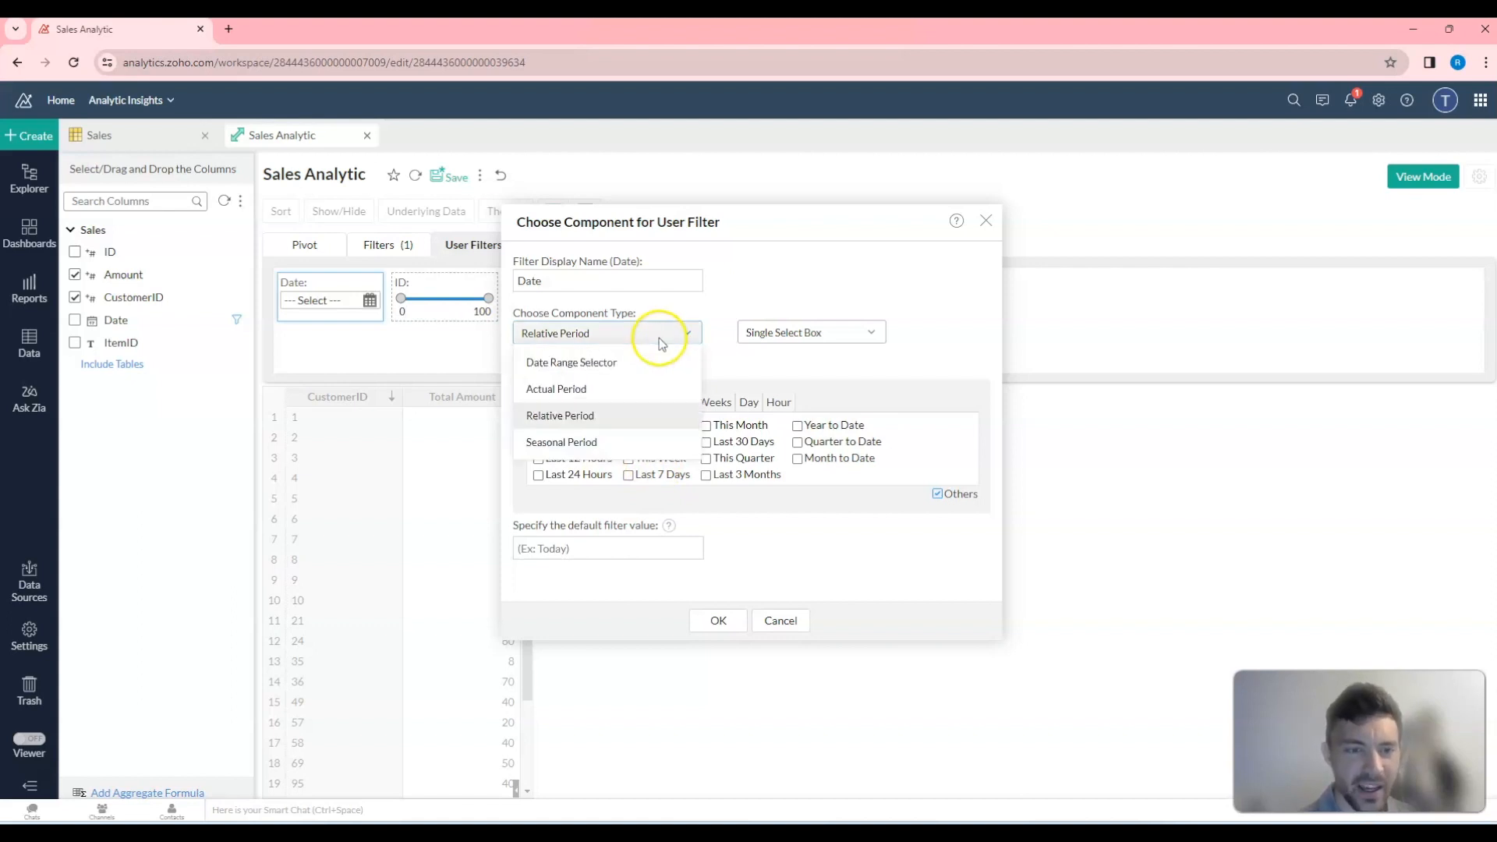
{"action": "left_click", "coordinate": [626, 442]}
{"action": "left_click", "coordinate": [772, 419]}
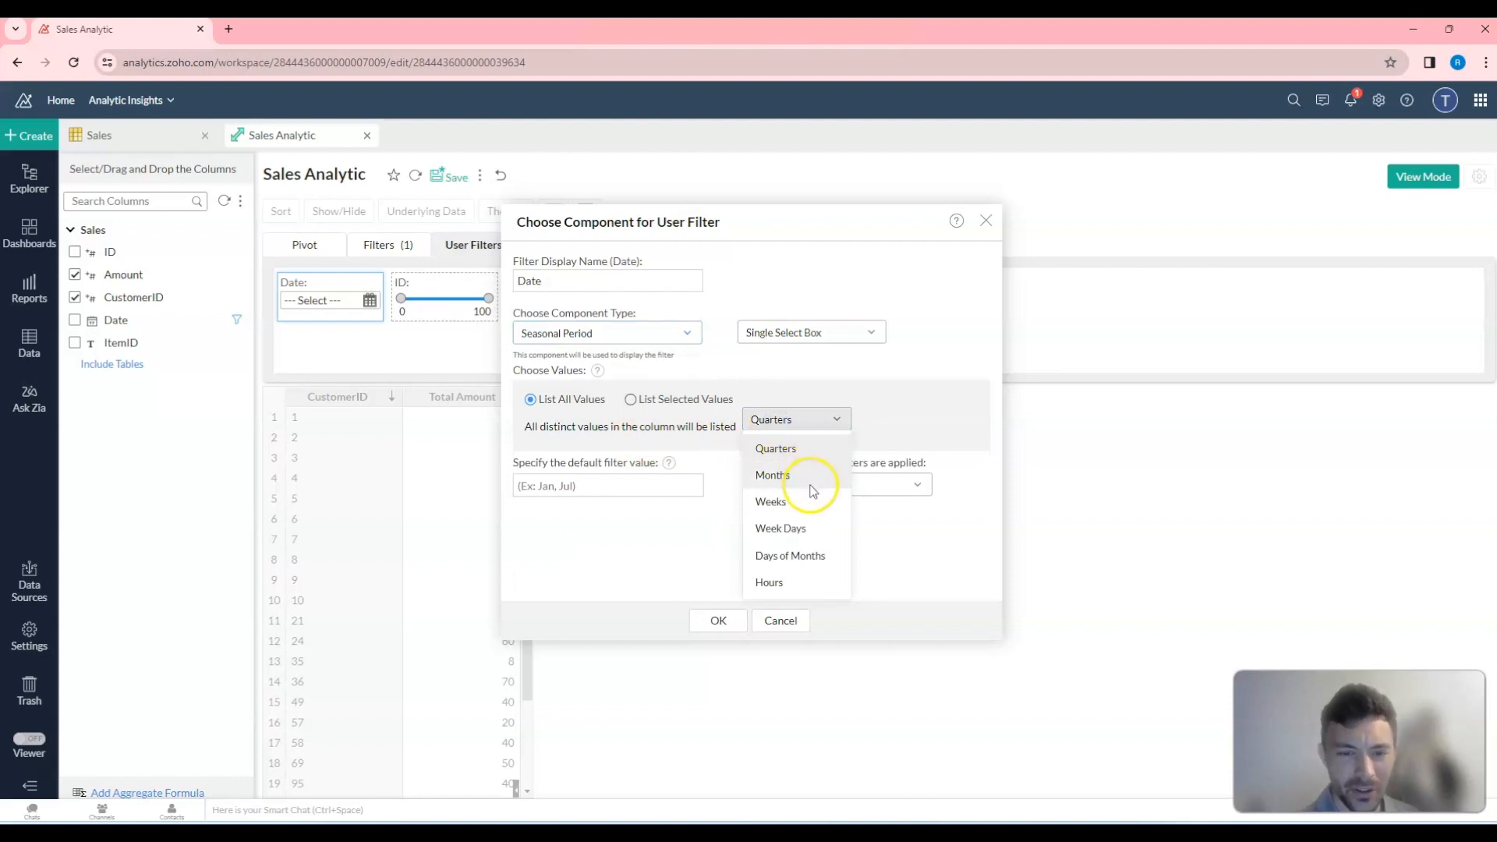
{"action": "left_click", "coordinate": [802, 419]}
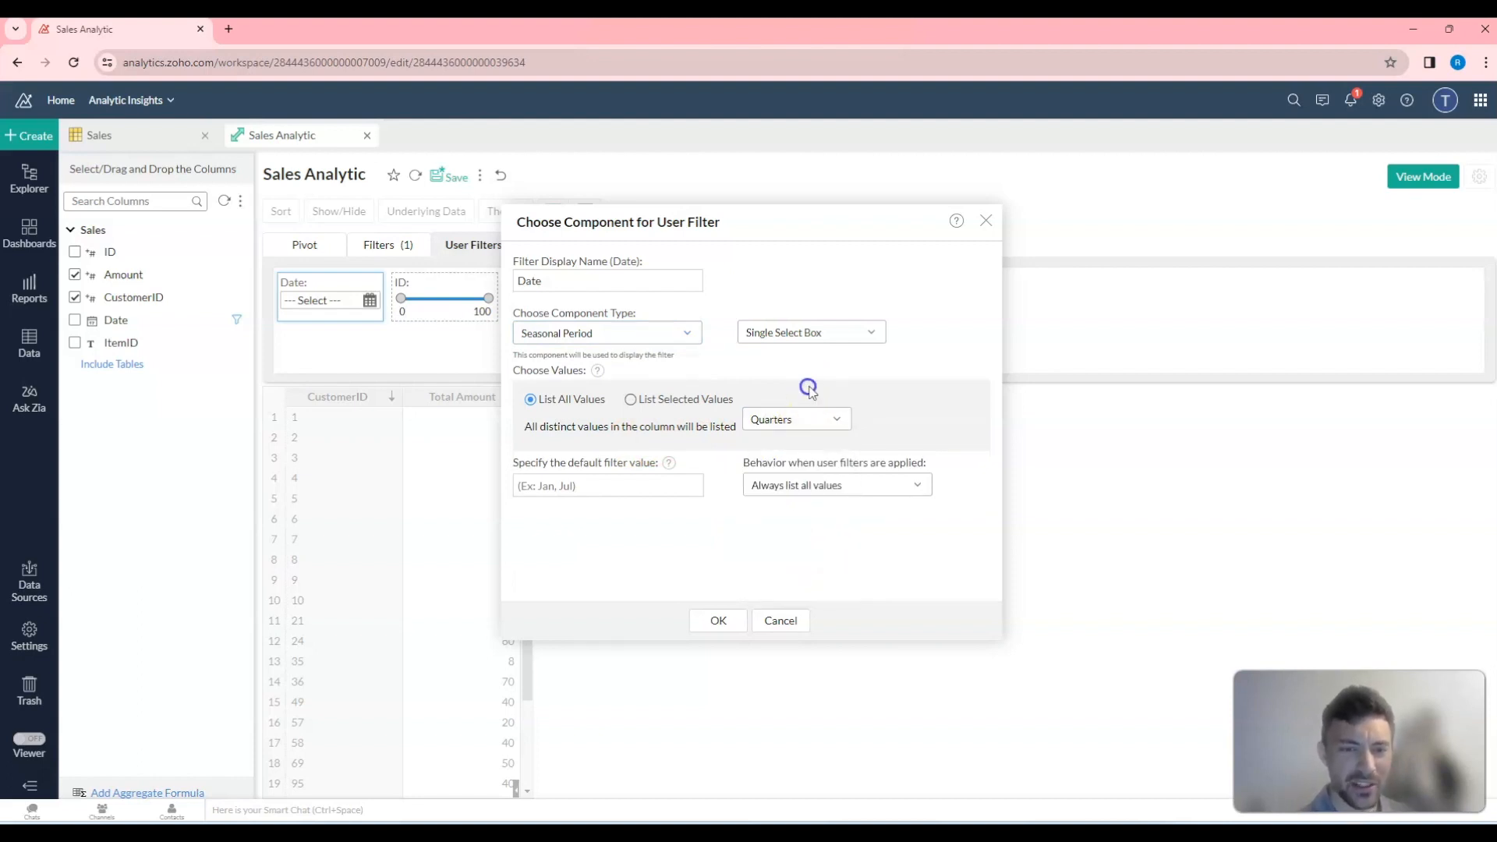
{"action": "left_click", "coordinate": [657, 336]}
{"action": "left_click", "coordinate": [636, 362]}
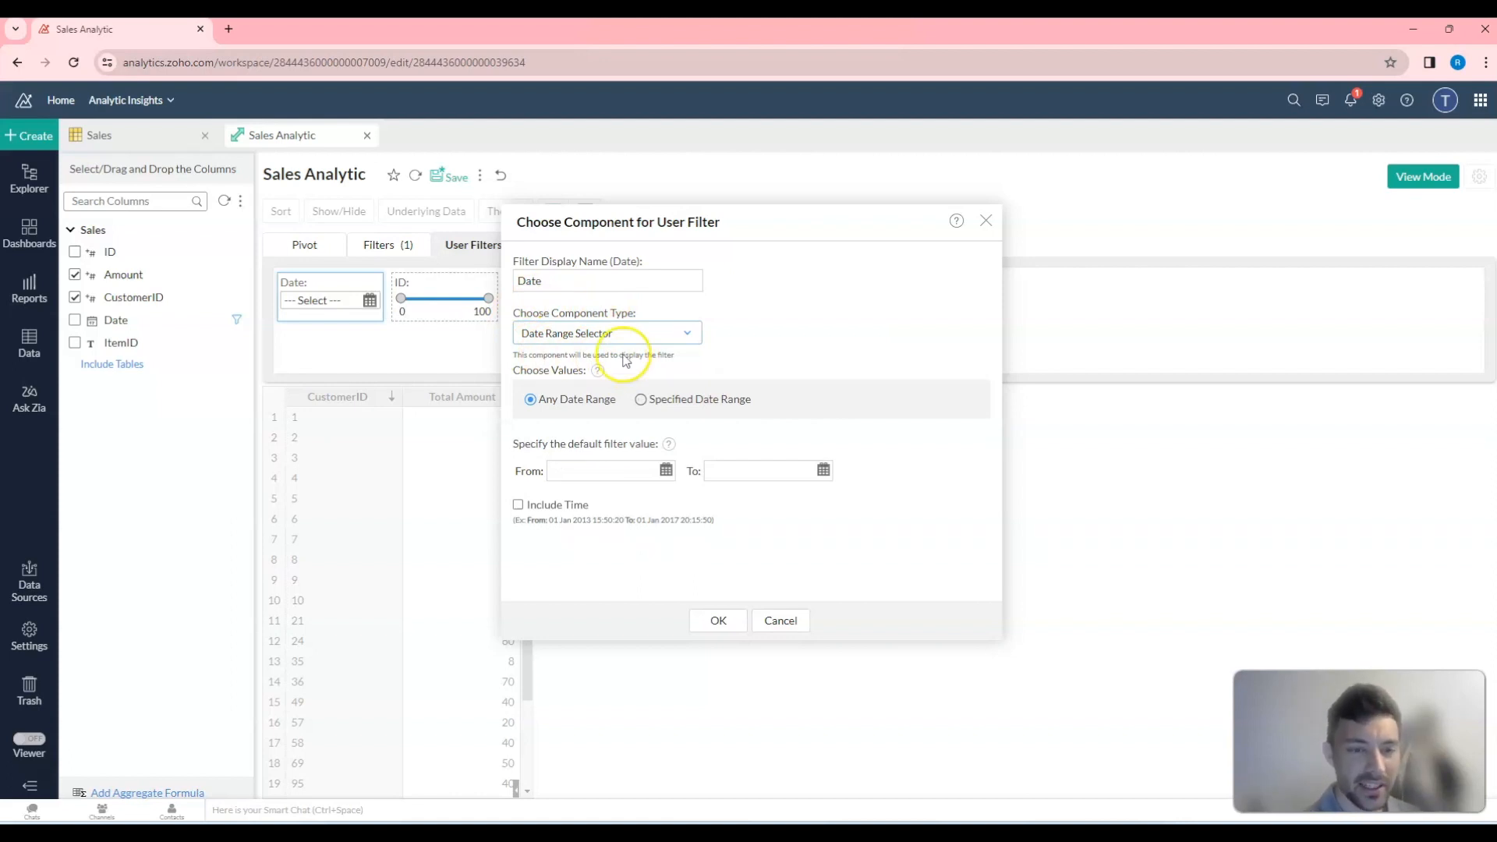
Set the Date user filter to a Relative Period Single Select Box offering Today, Yesterday, Last 7 Days and Last 30 Days.
{"action": "left_click", "coordinate": [624, 333]}
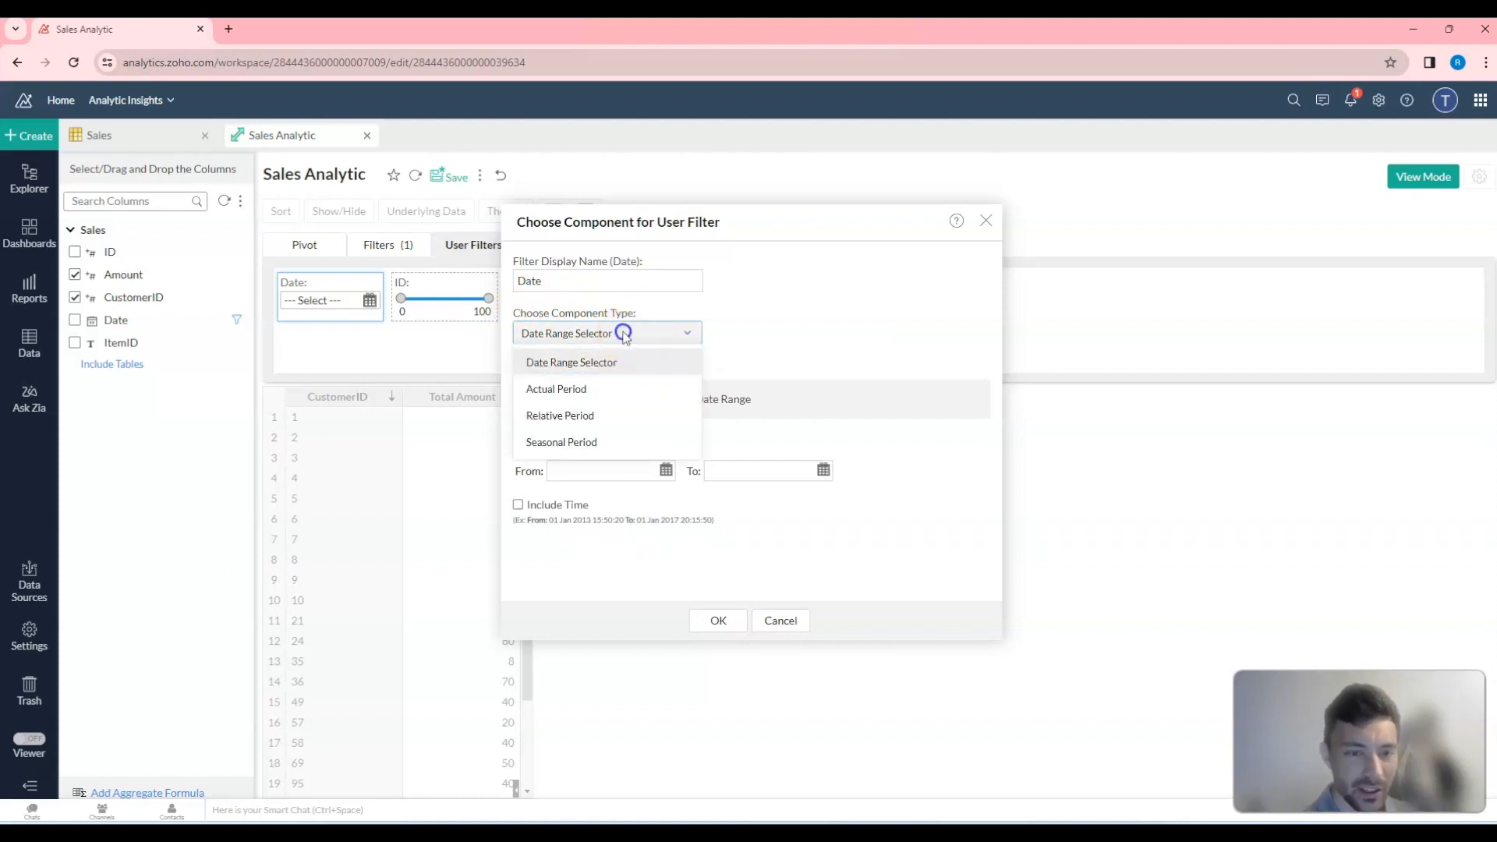
{"action": "left_click", "coordinate": [607, 420]}
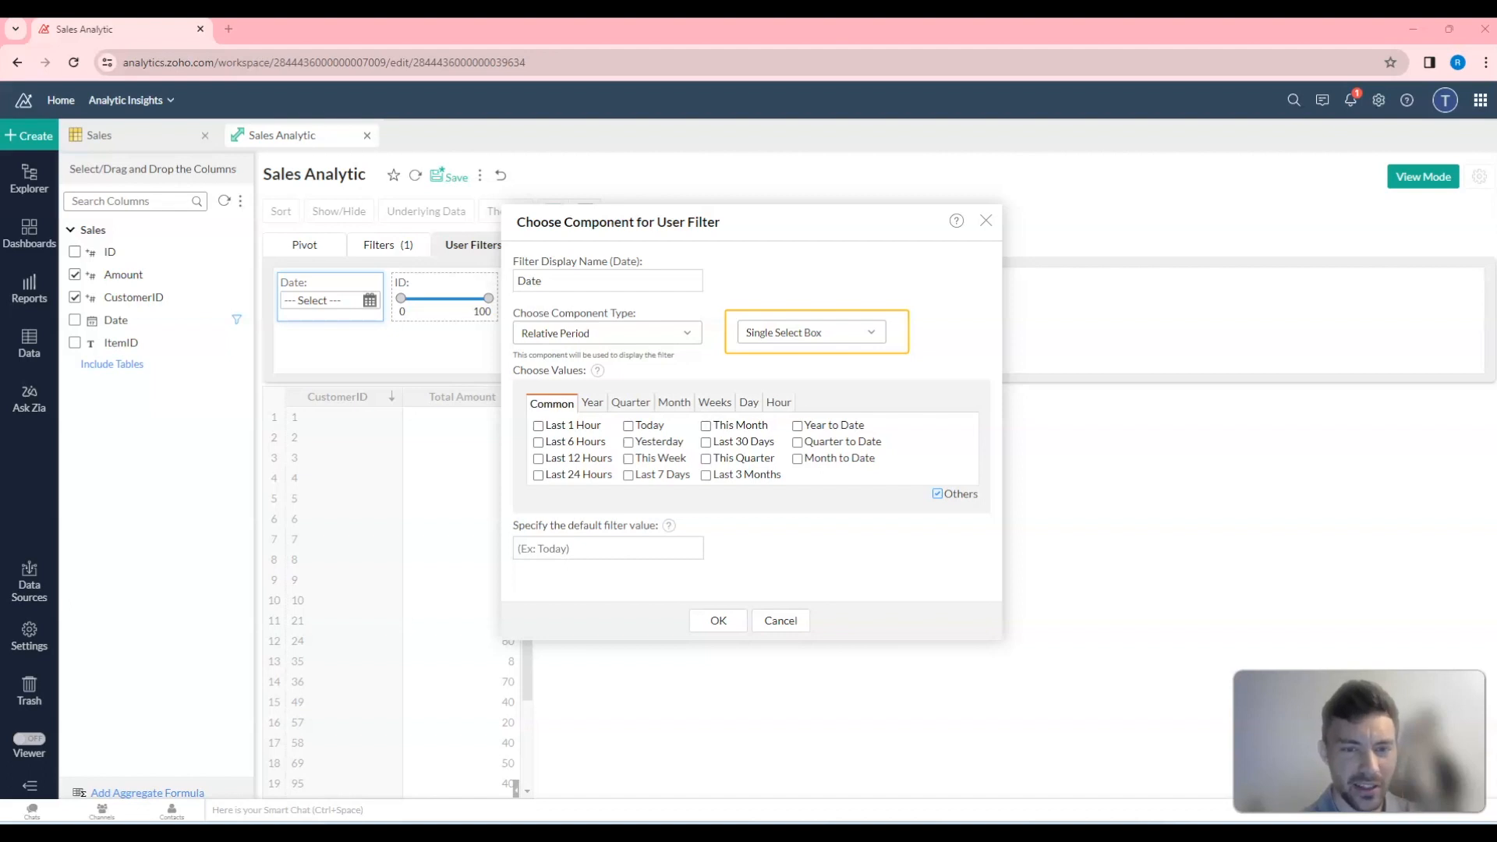
{"action": "left_click", "coordinate": [802, 336]}
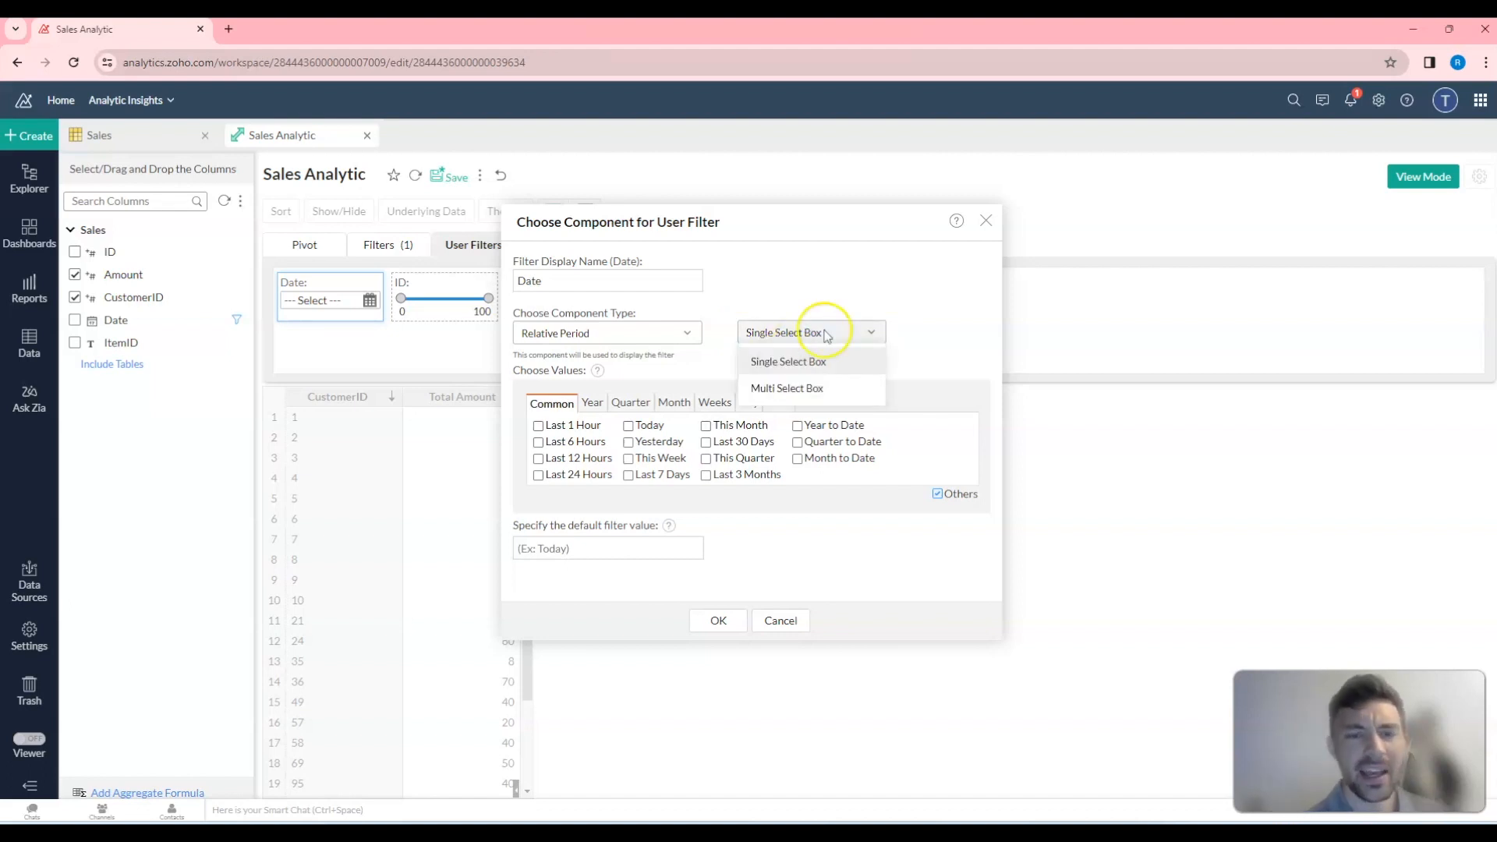
{"action": "left_click", "coordinate": [918, 302]}
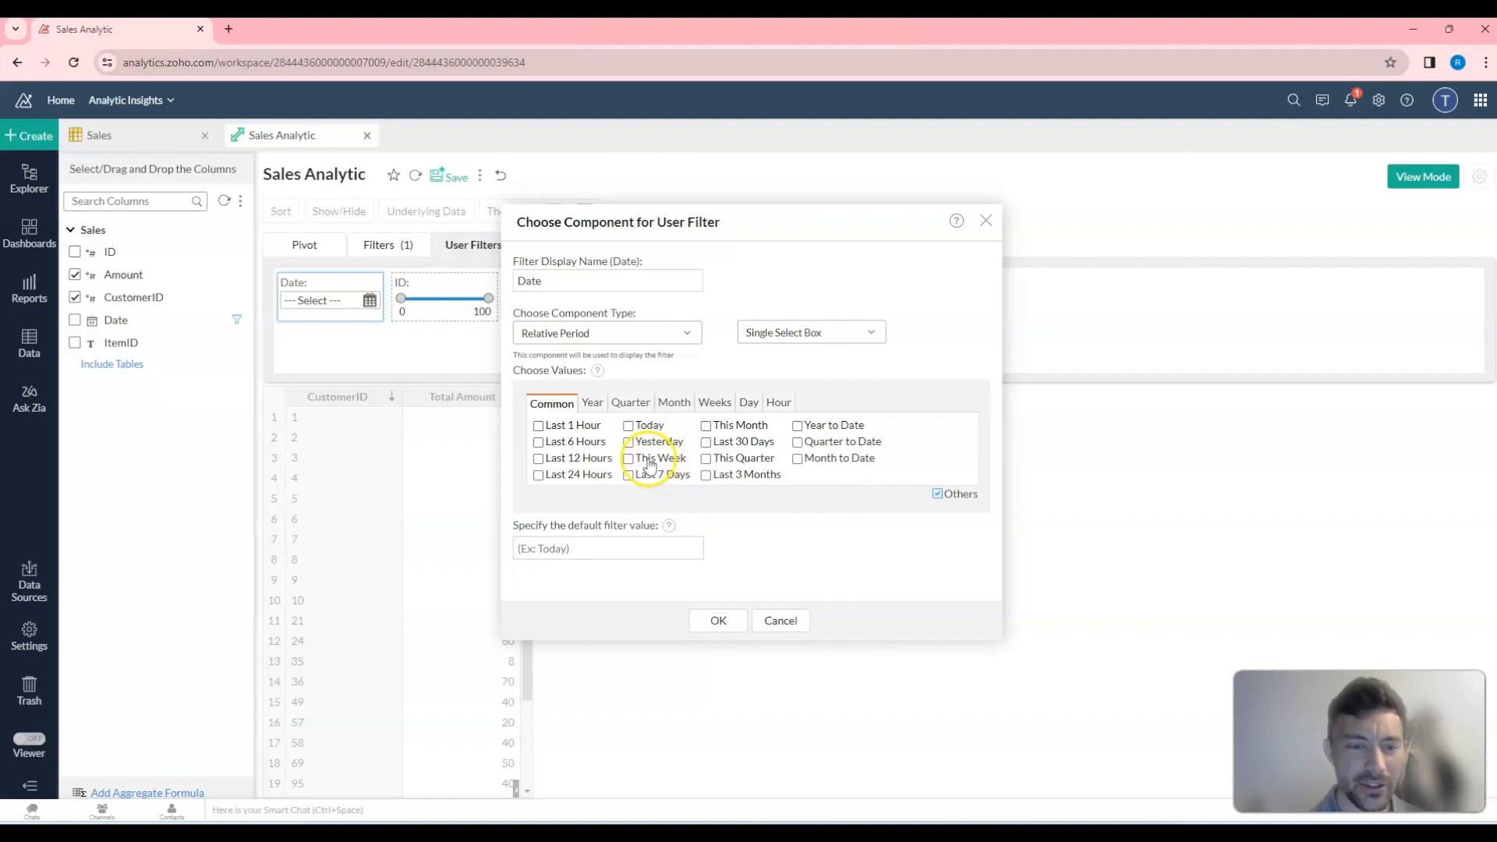
{"action": "left_click", "coordinate": [630, 426]}
{"action": "left_click", "coordinate": [630, 443]}
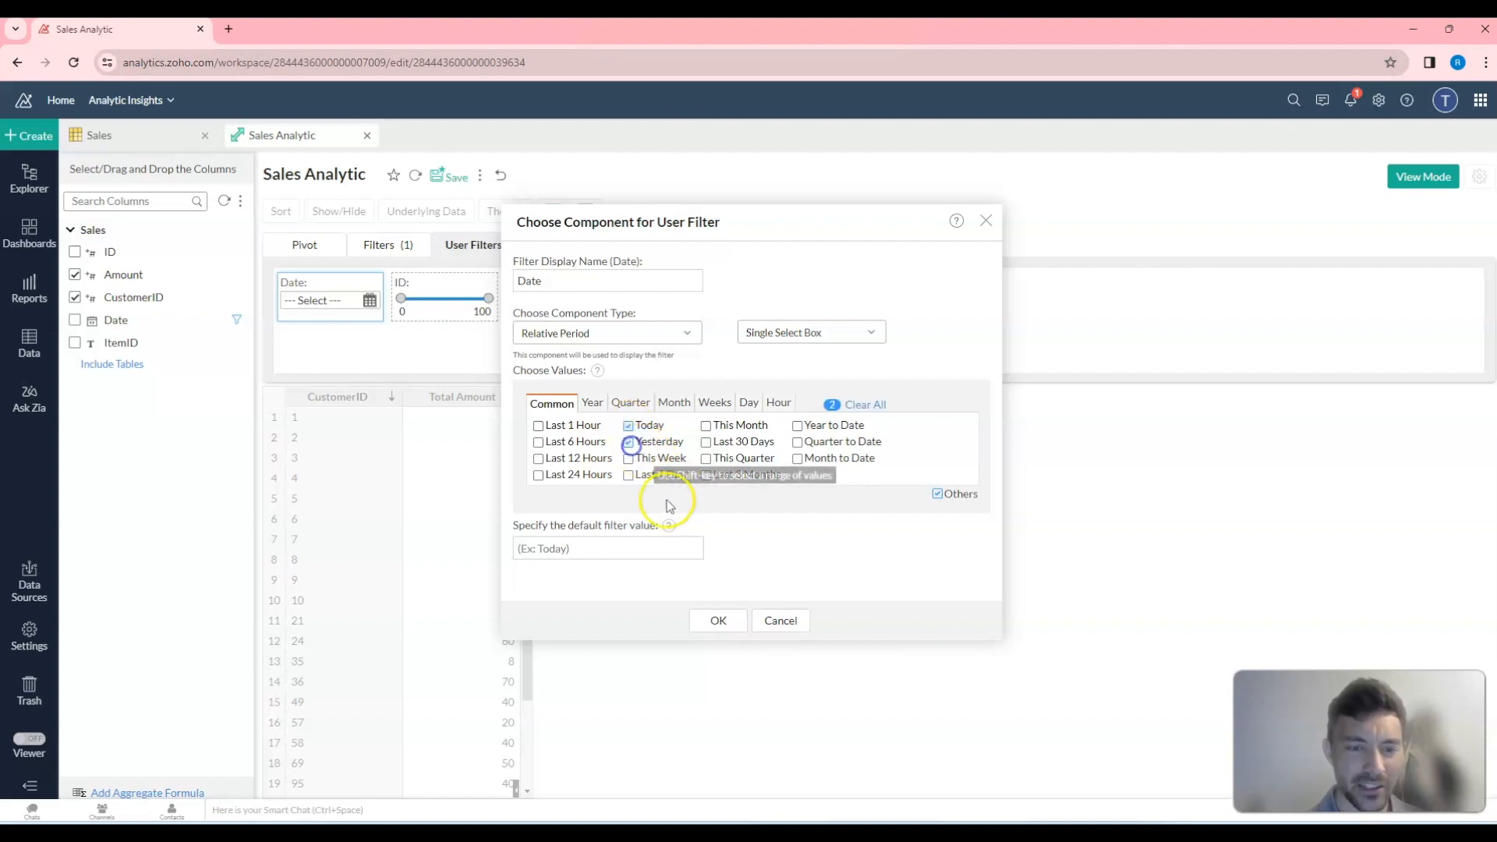
{"action": "left_click", "coordinate": [628, 475]}
{"action": "left_click", "coordinate": [705, 442]}
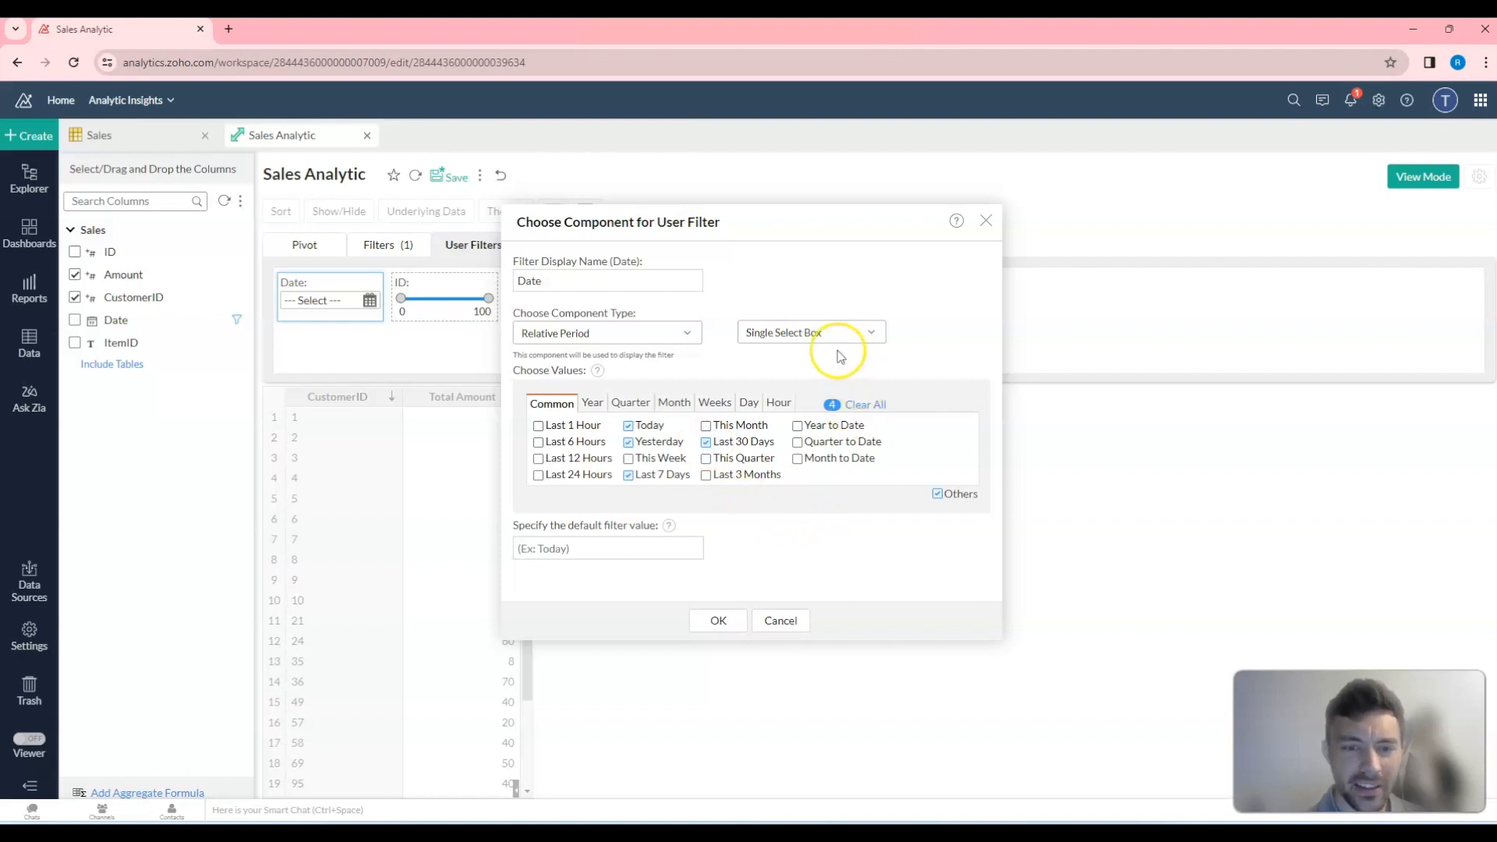
{"action": "left_click", "coordinate": [812, 333]}
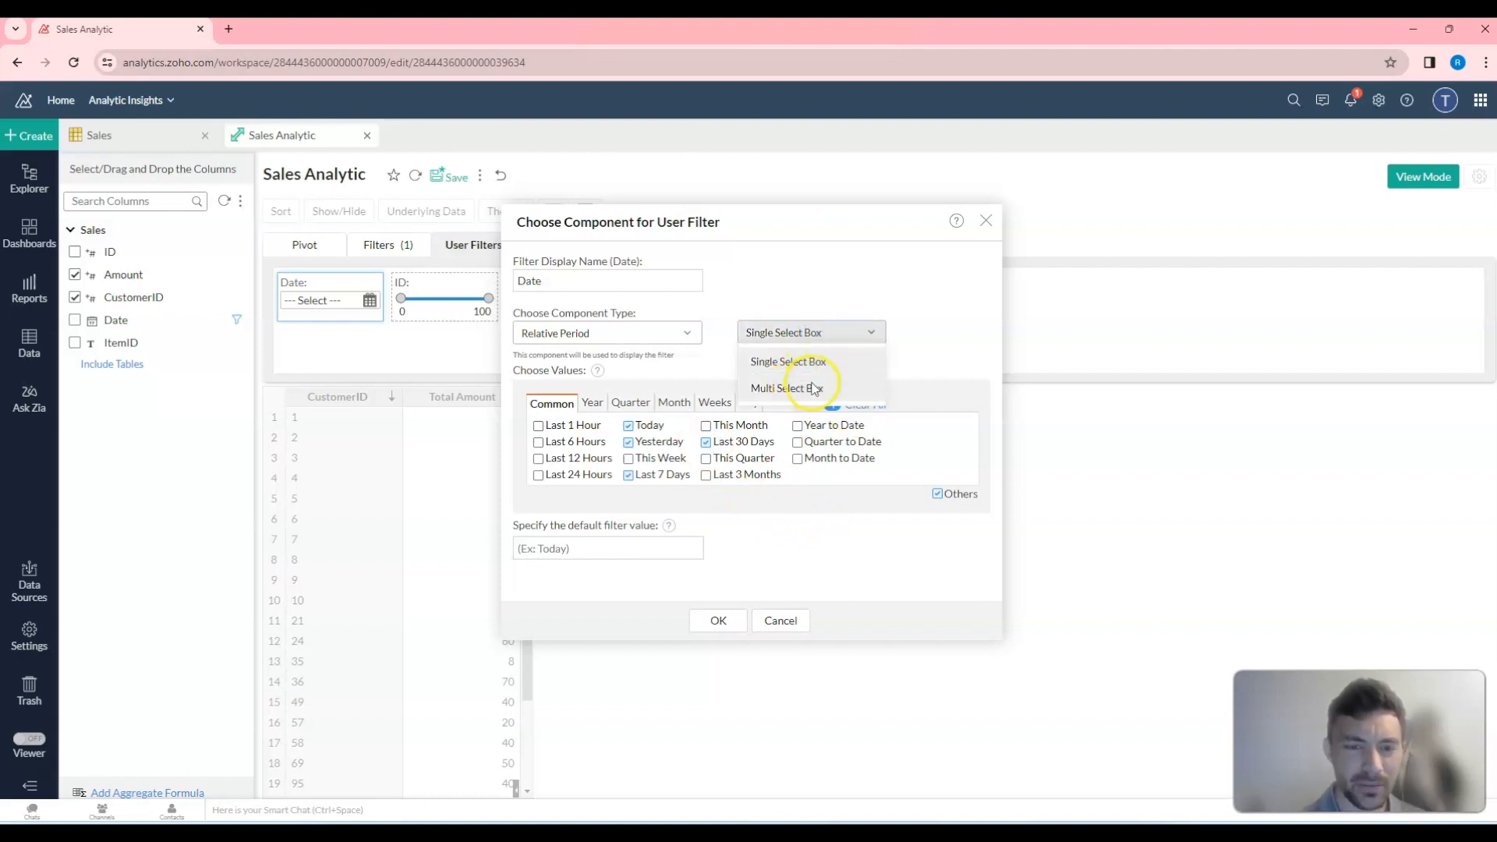
{"action": "left_click", "coordinate": [905, 352]}
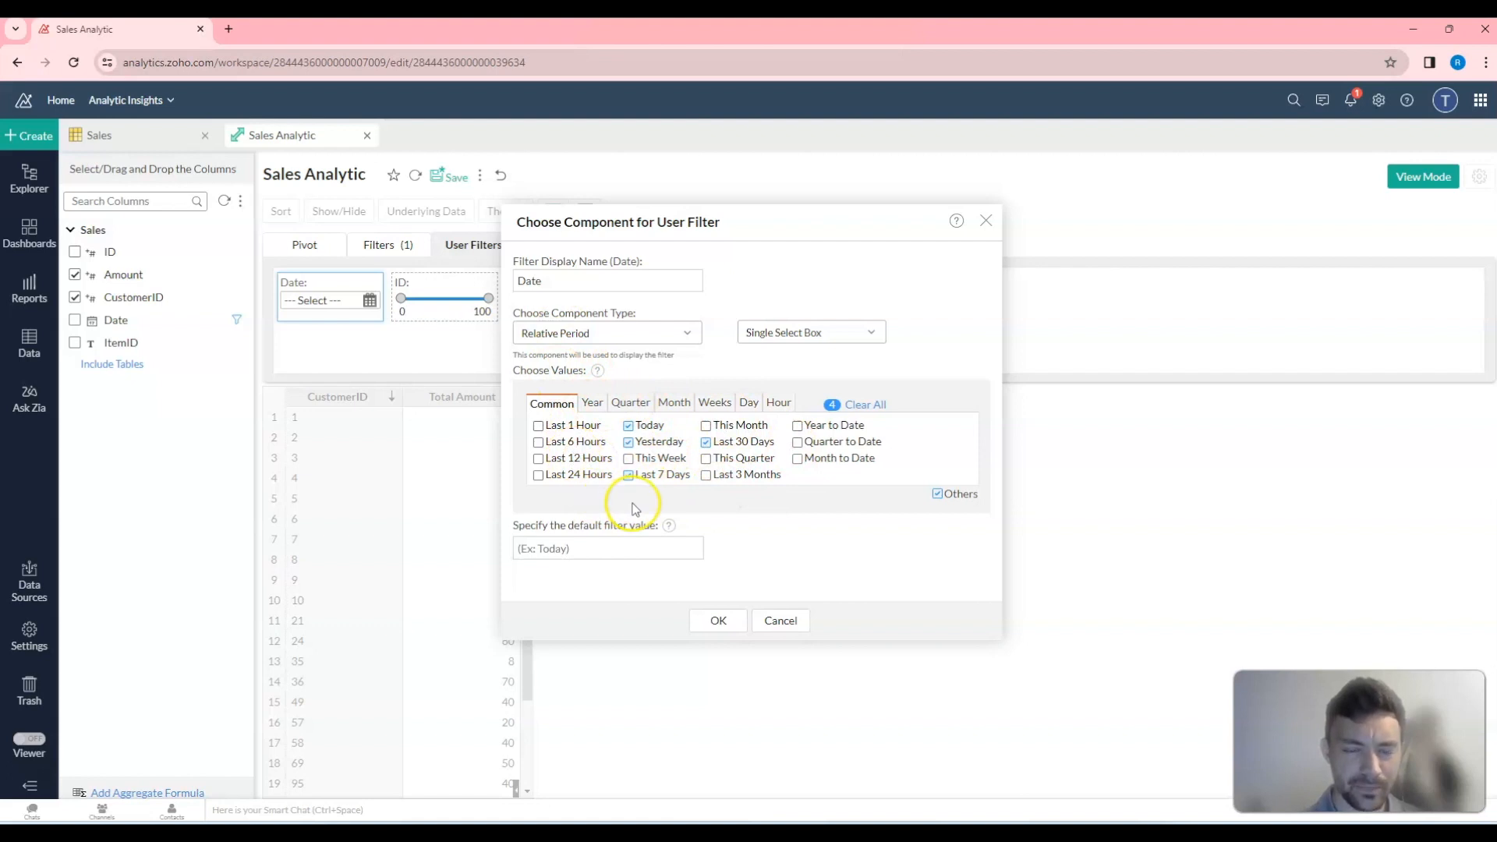
{"action": "left_click", "coordinate": [721, 618]}
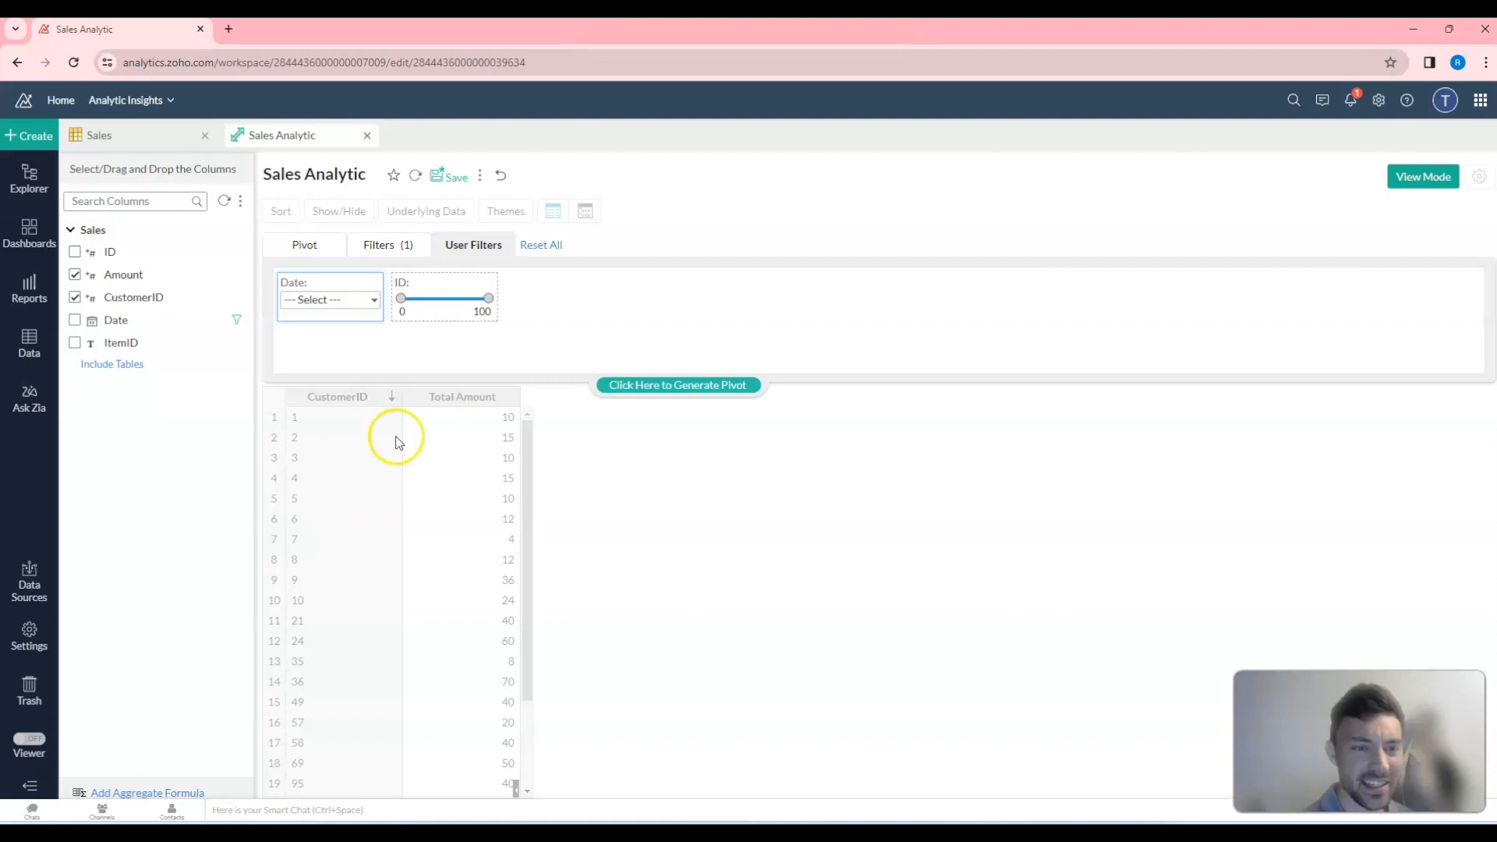
Change the ID user filter to a Multi Select Box listing all values, and save the regenerated pivot.
{"action": "mouse_move", "coordinate": [434, 304]}
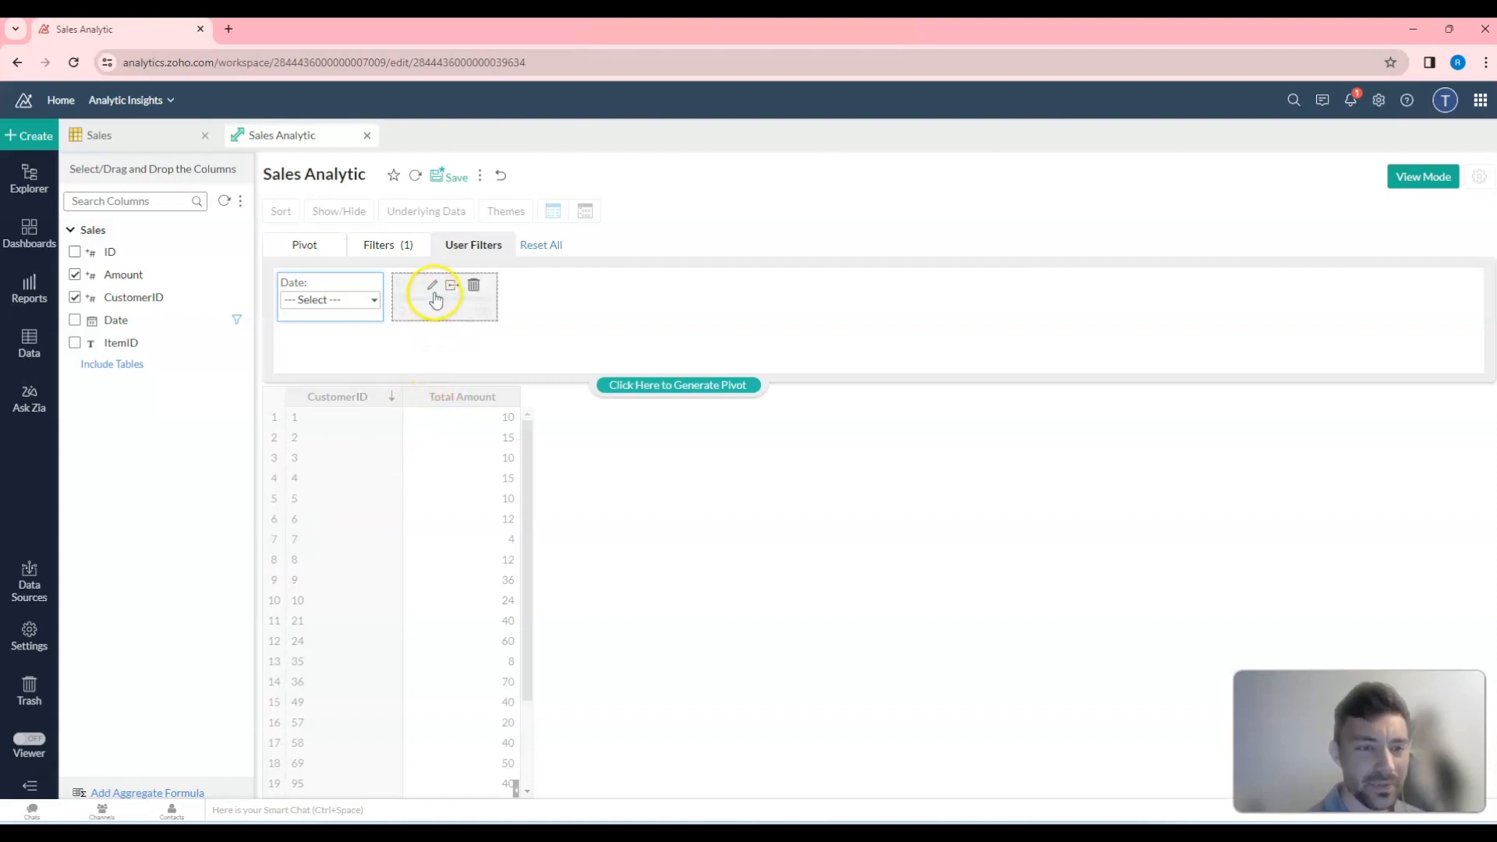
{"action": "left_click", "coordinate": [433, 285]}
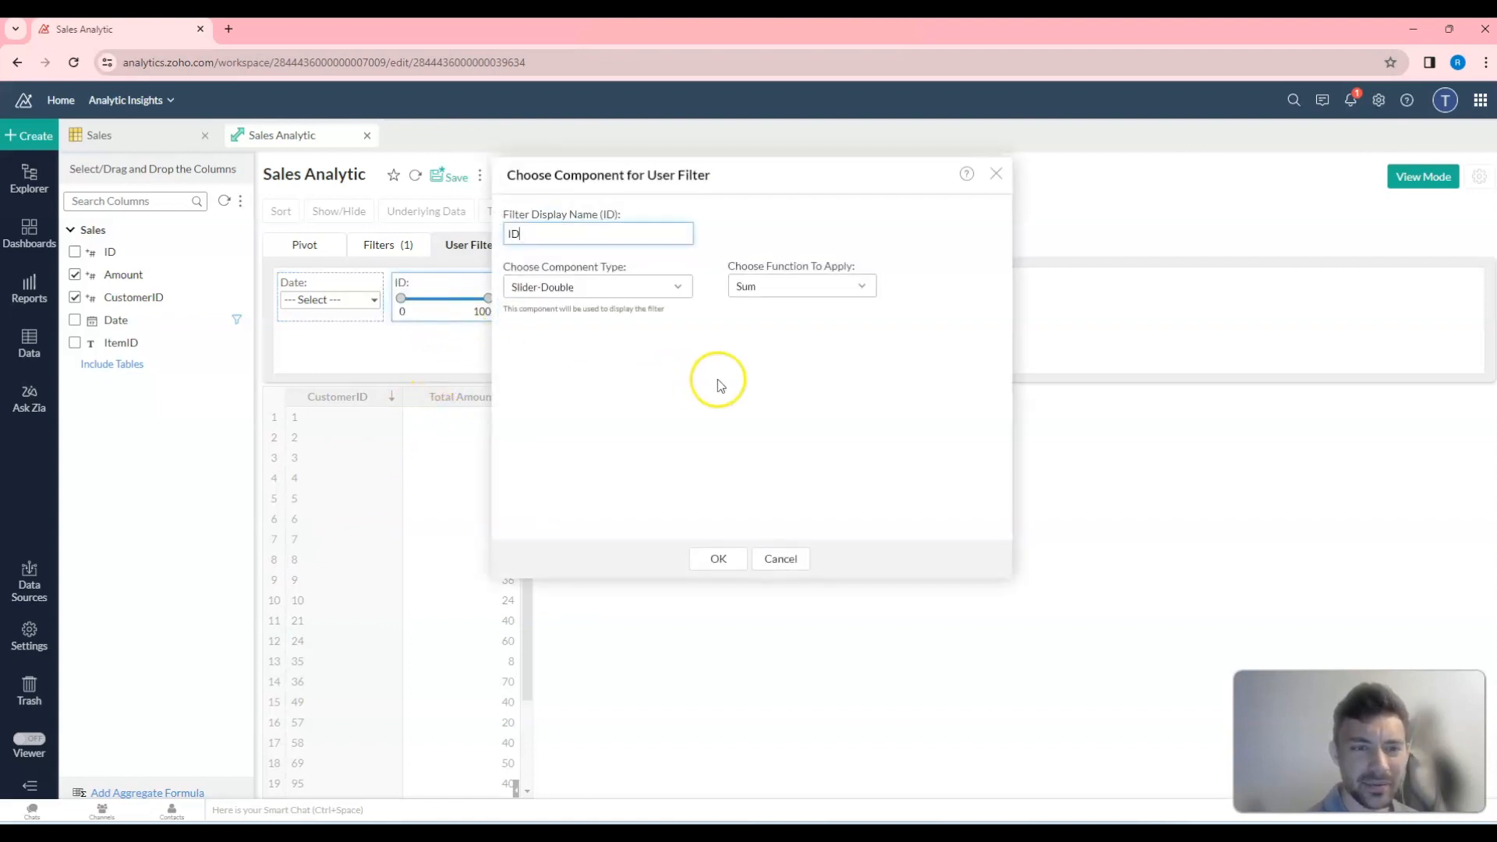
{"action": "left_click", "coordinate": [583, 290]}
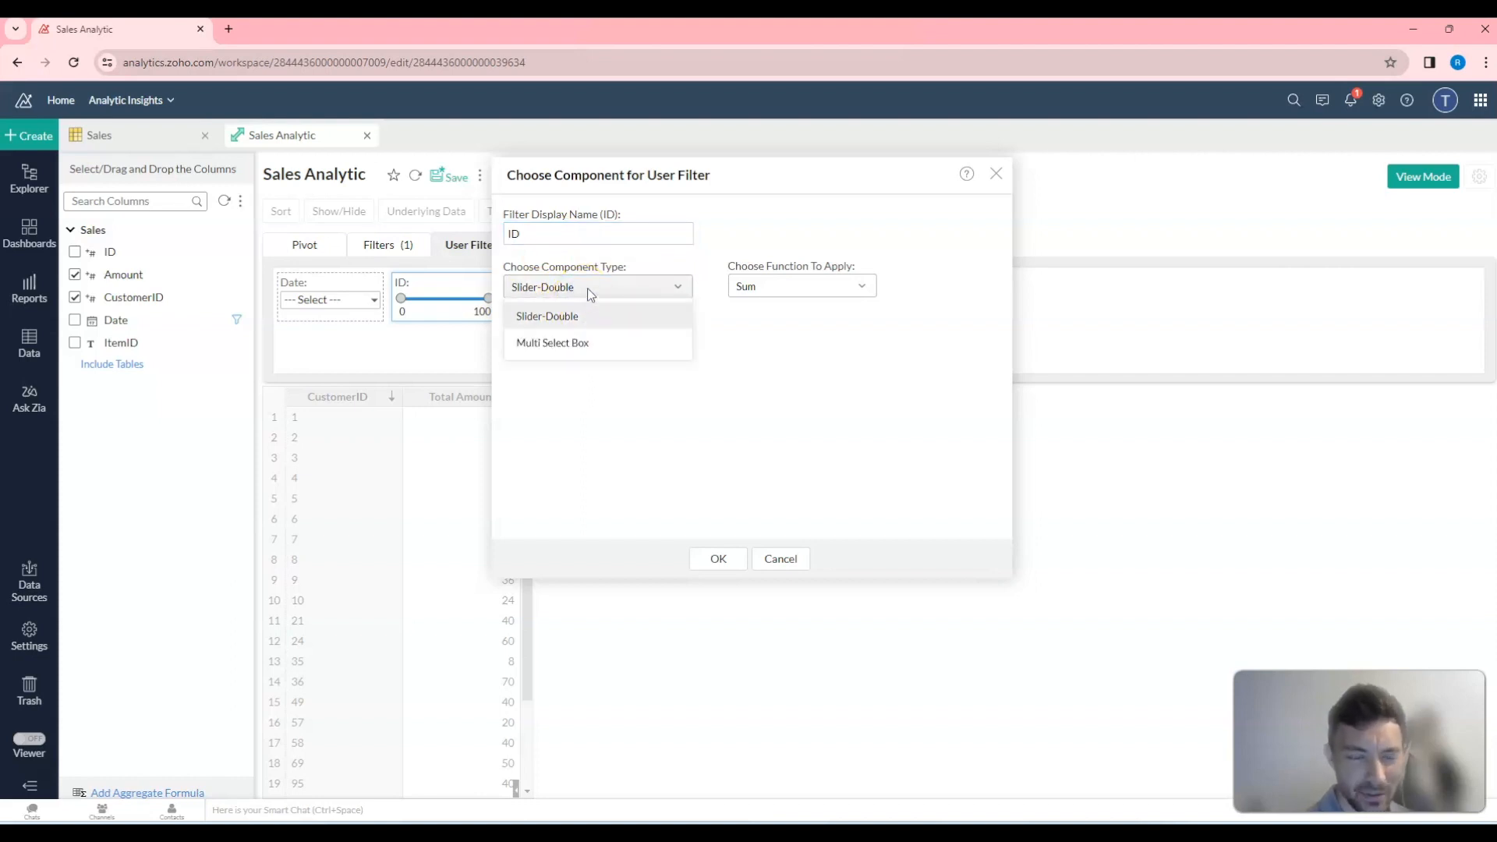
{"action": "left_click", "coordinate": [555, 343]}
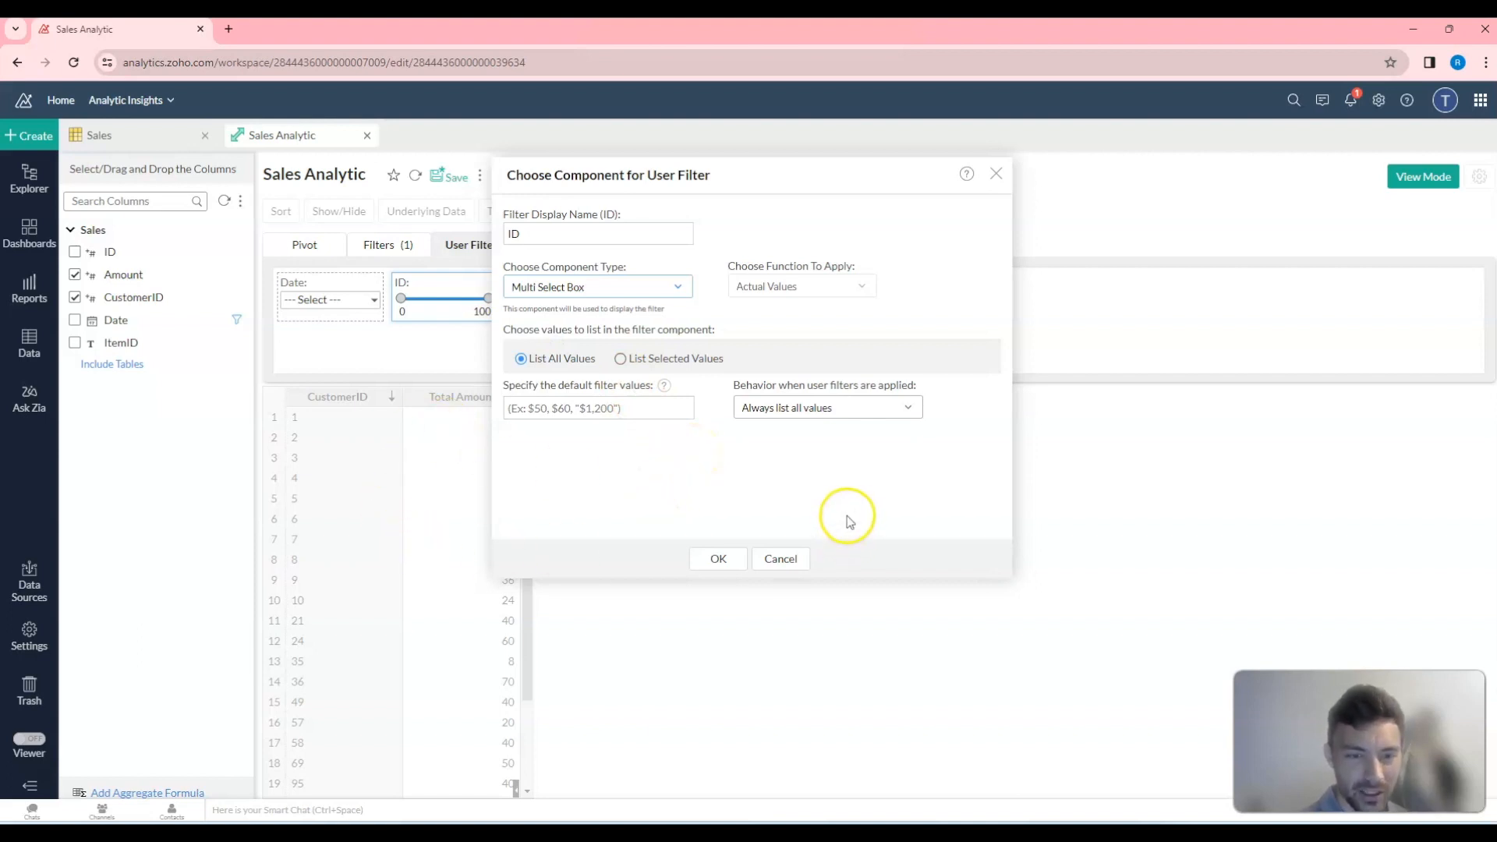
{"action": "left_click", "coordinate": [718, 557]}
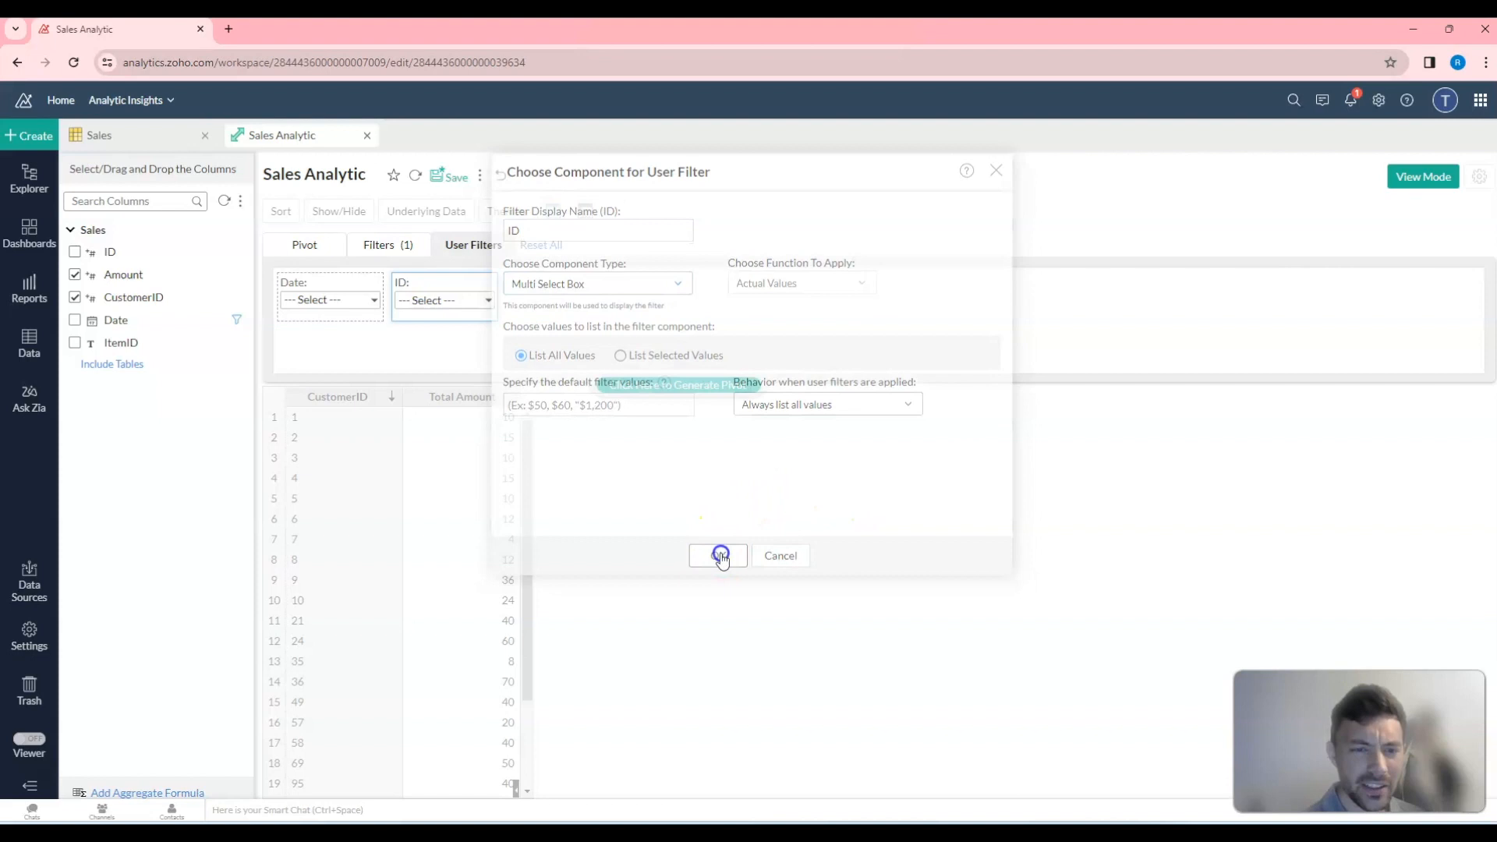
{"action": "left_click", "coordinate": [659, 386]}
{"action": "left_click", "coordinate": [463, 173]}
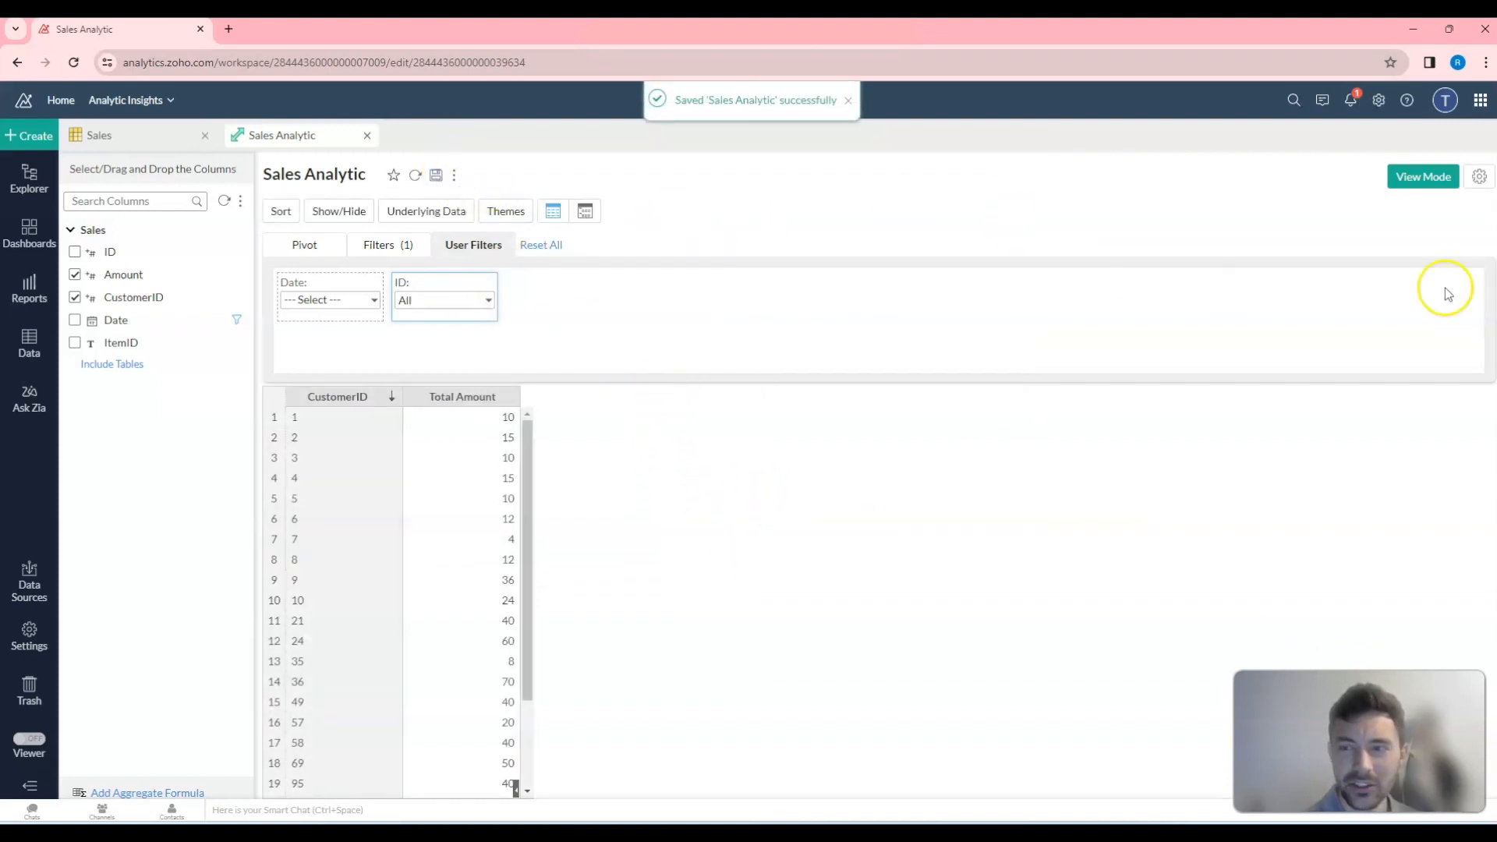
Switch the pivot to view mode and filter it by Date with Last 30 Days.
{"action": "left_click", "coordinate": [1423, 176]}
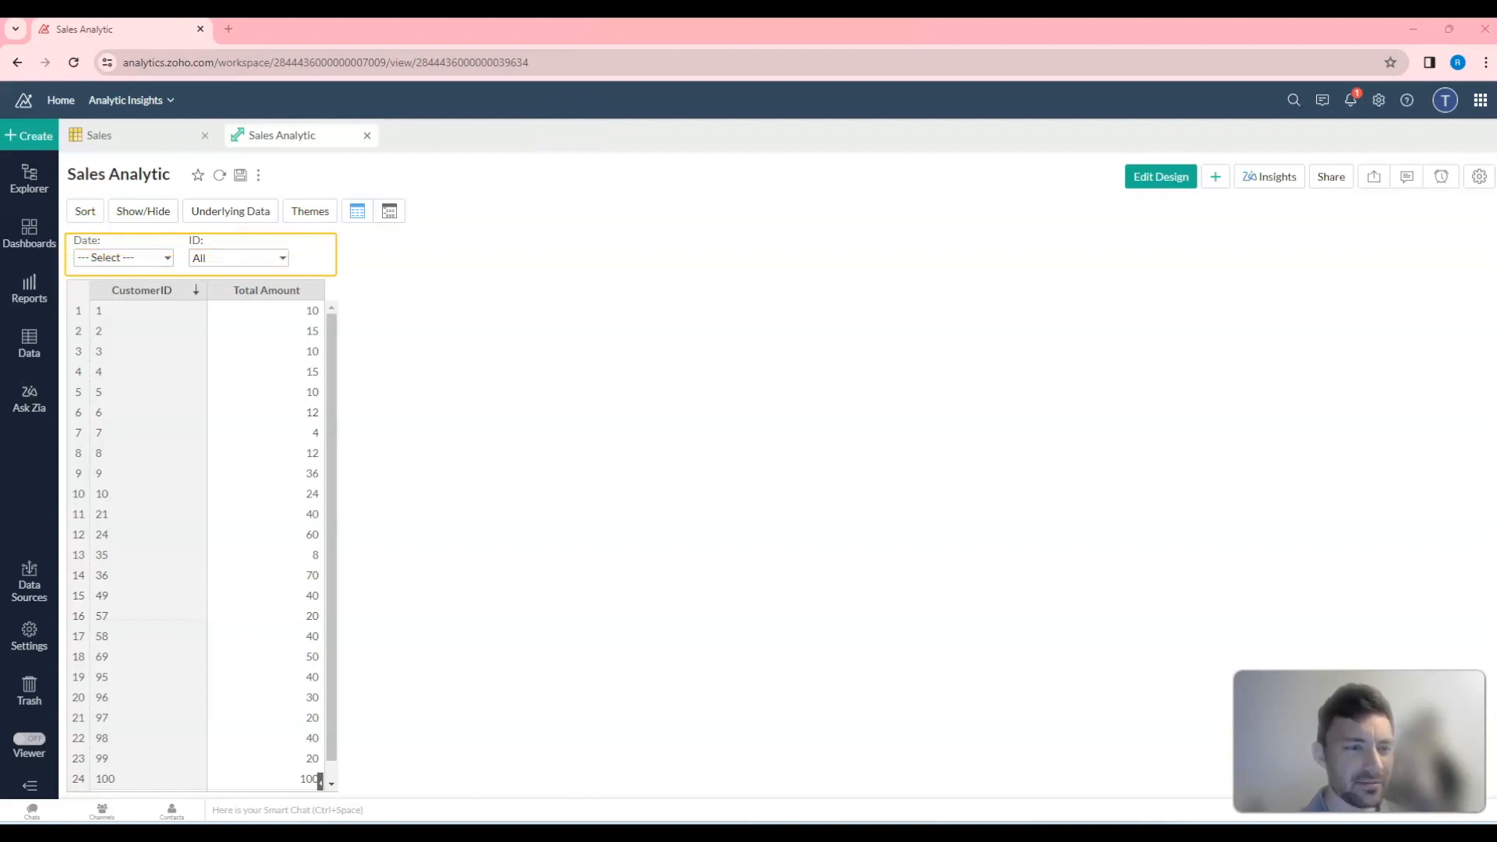
{"action": "left_click", "coordinate": [586, 290]}
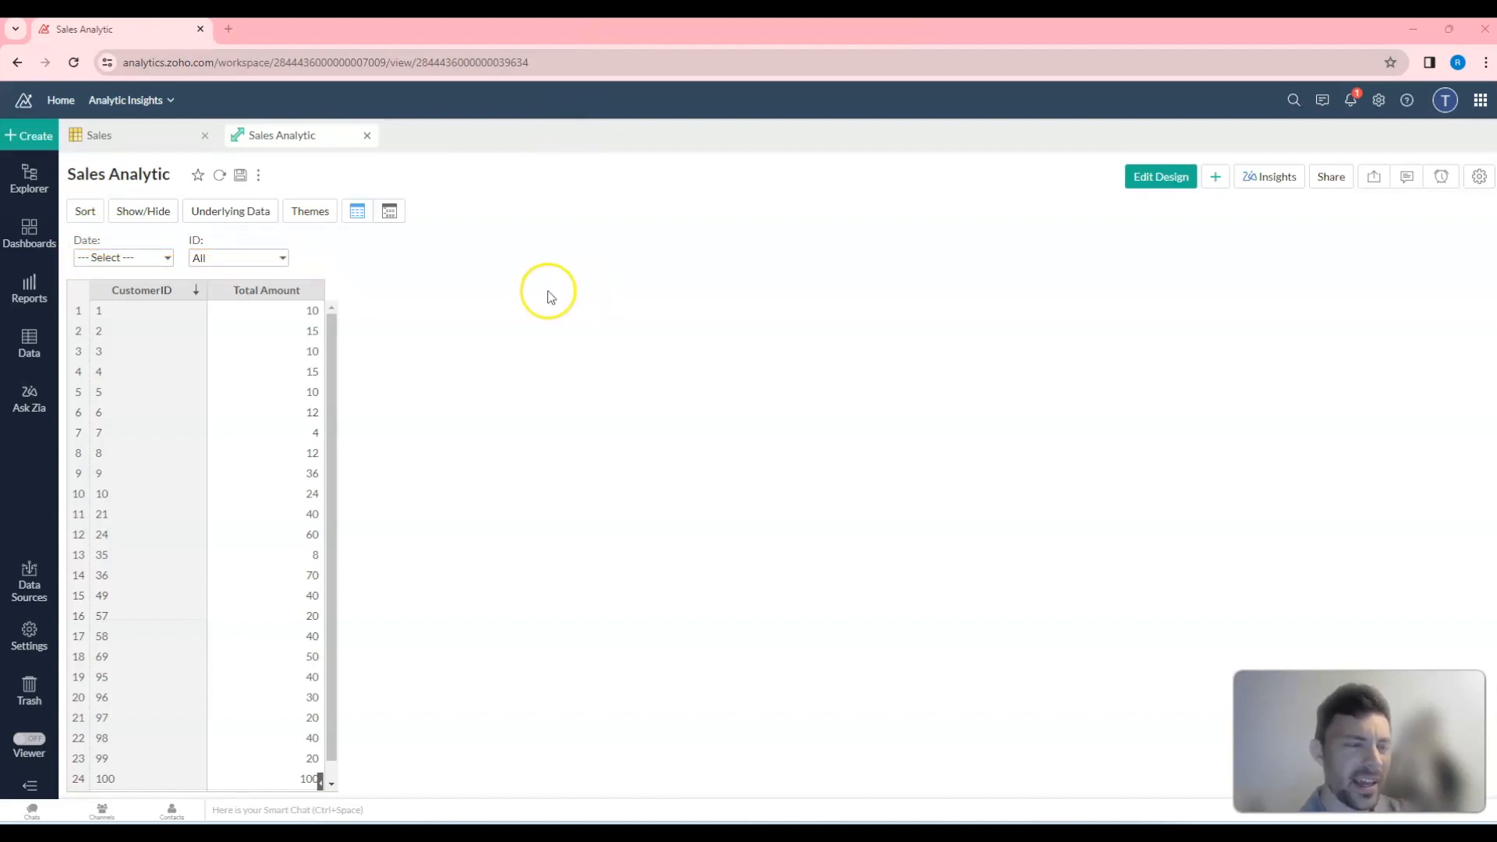
{"action": "left_click", "coordinate": [168, 259]}
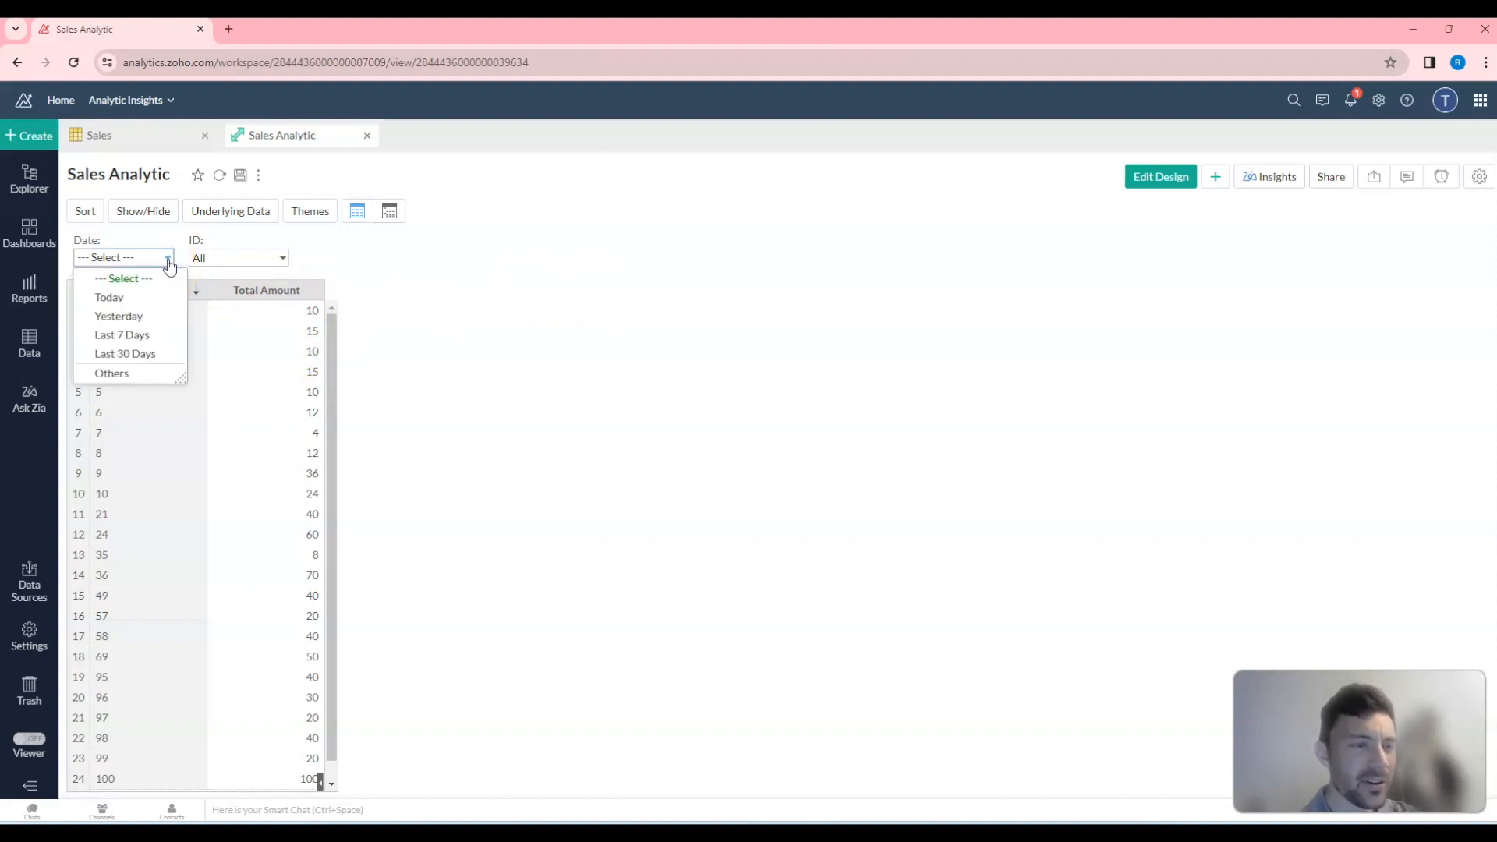
{"action": "left_click", "coordinate": [150, 315]}
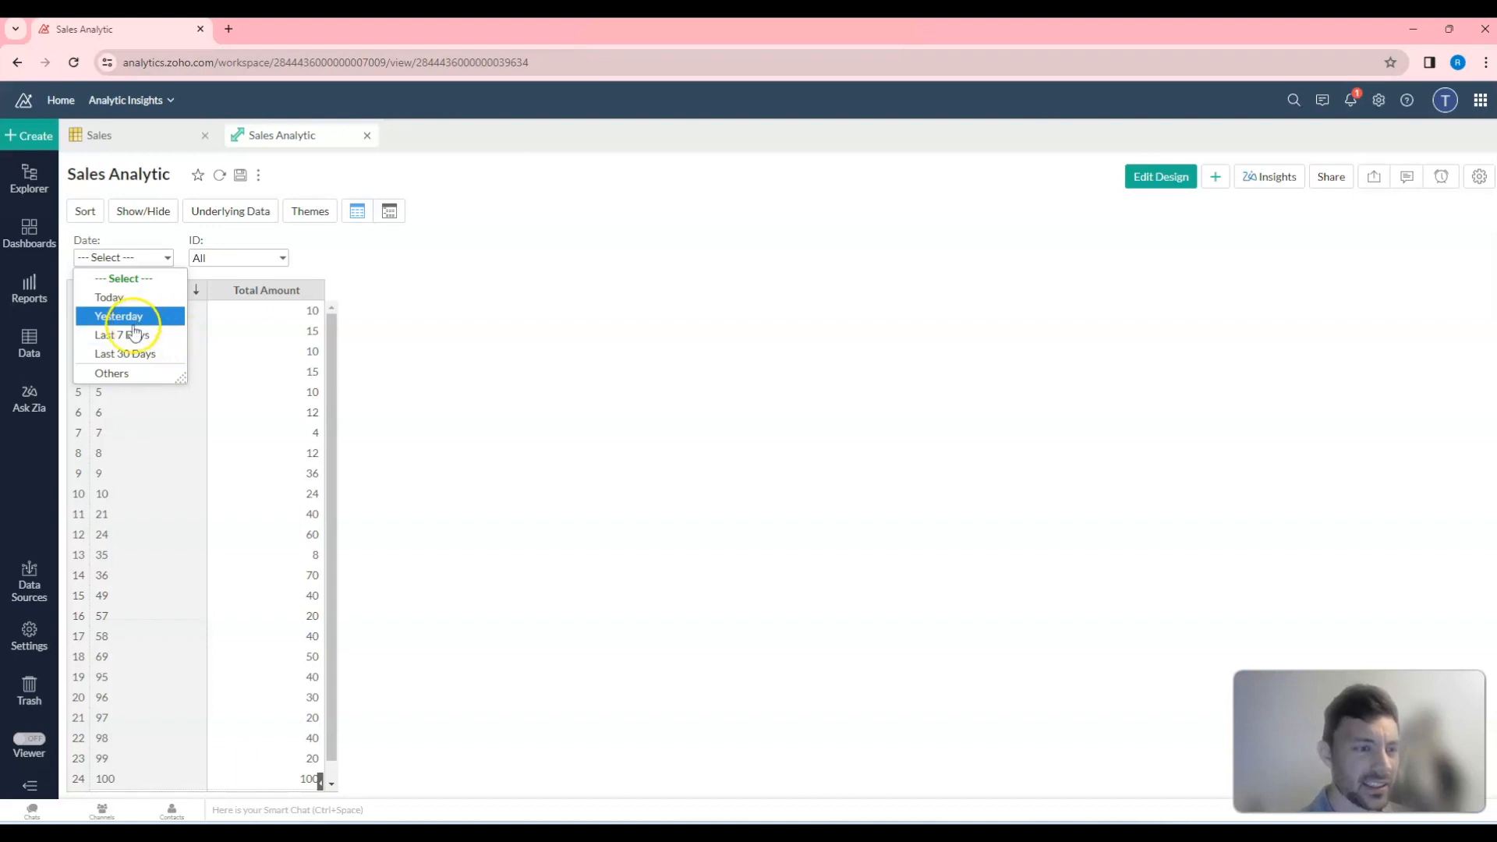
{"action": "left_click", "coordinate": [130, 355]}
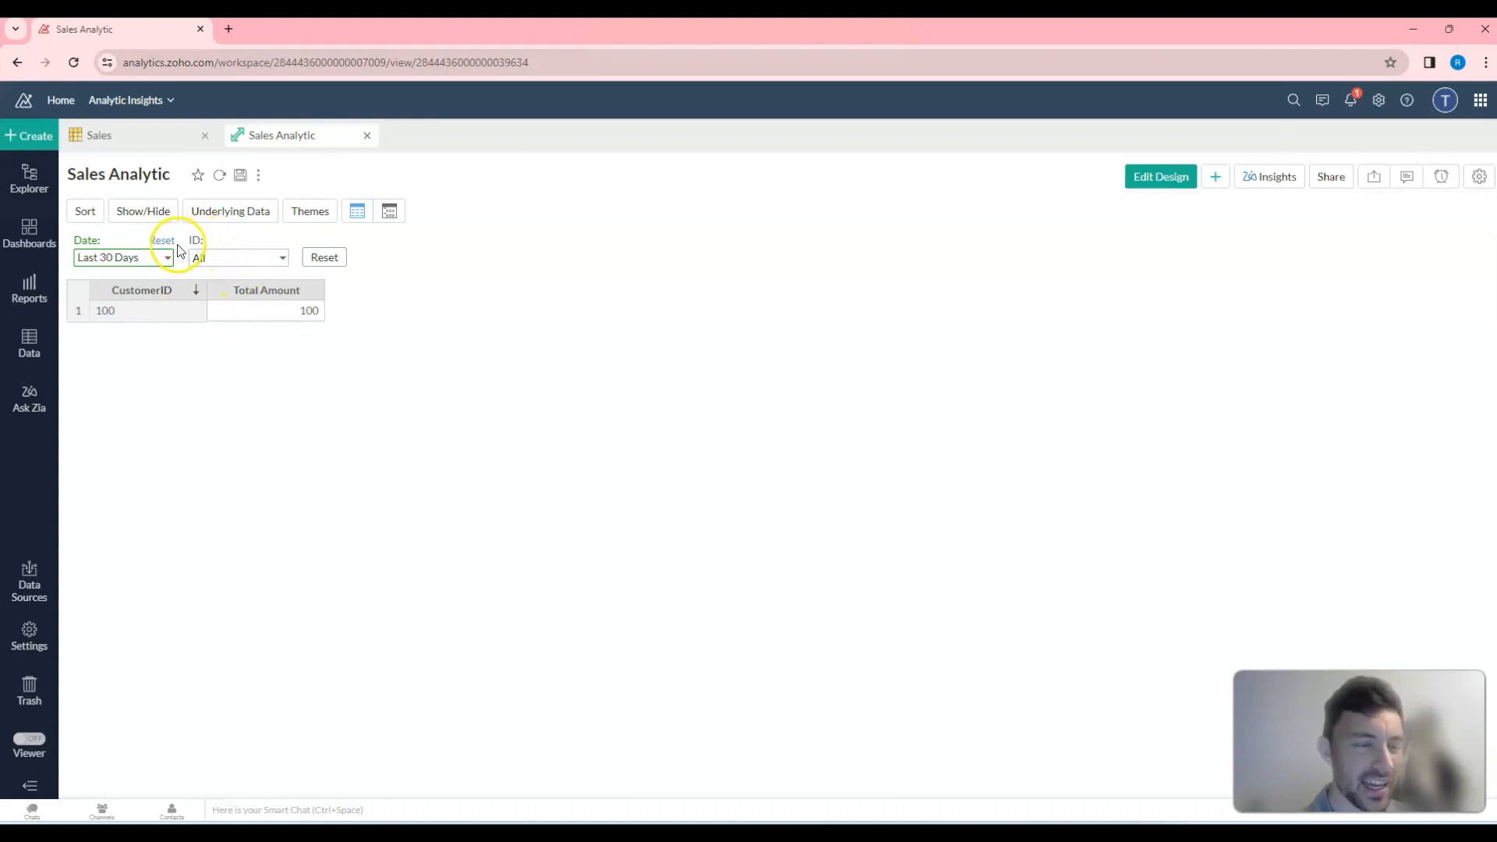
Limit the ID user filter to the value 13 only and apply it to the pivot.
{"action": "left_click", "coordinate": [282, 258]}
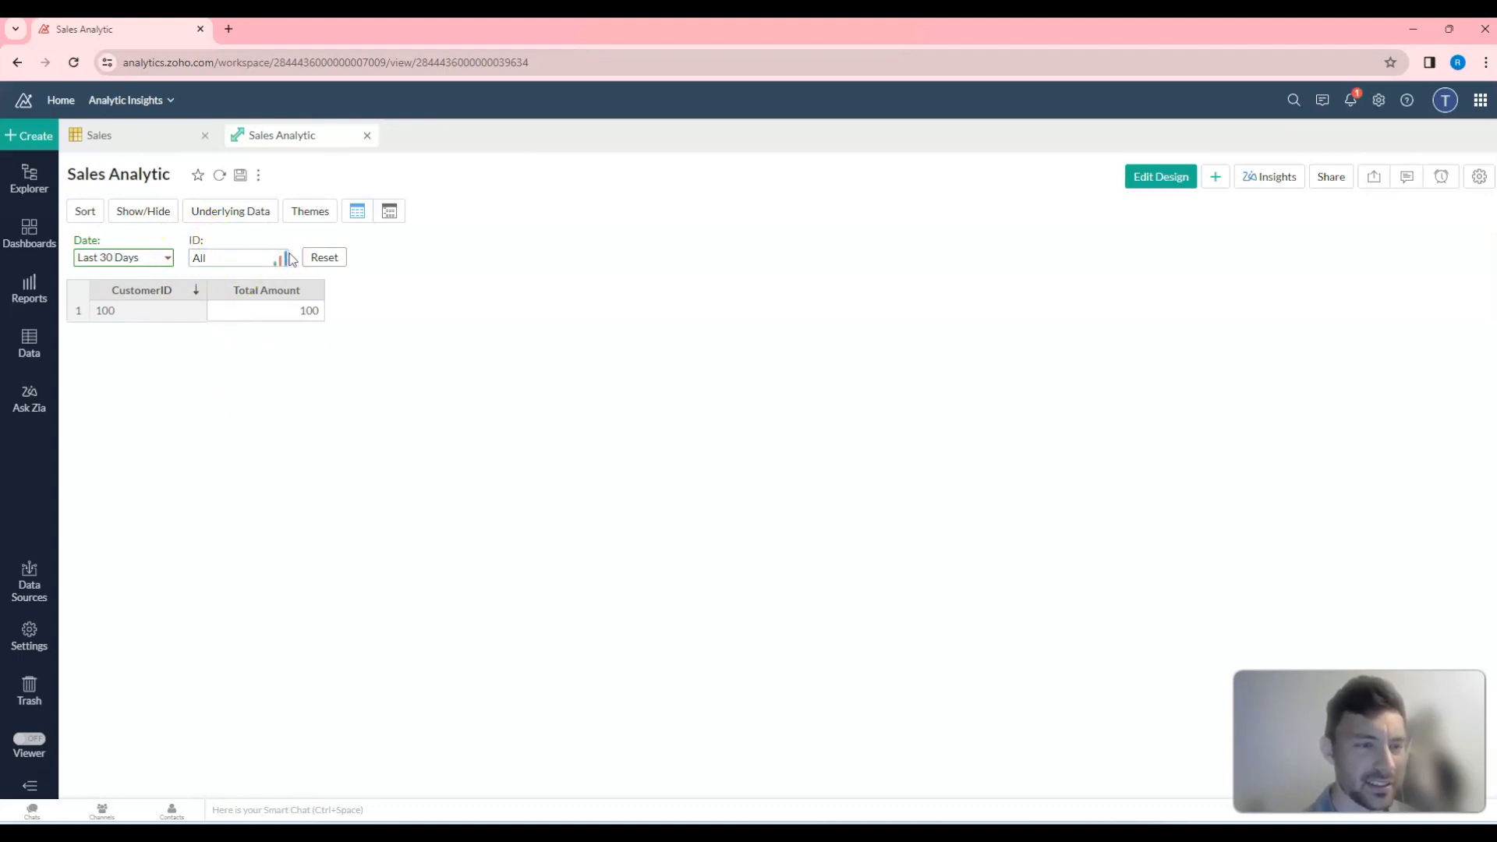
{"action": "left_click", "coordinate": [101, 319]}
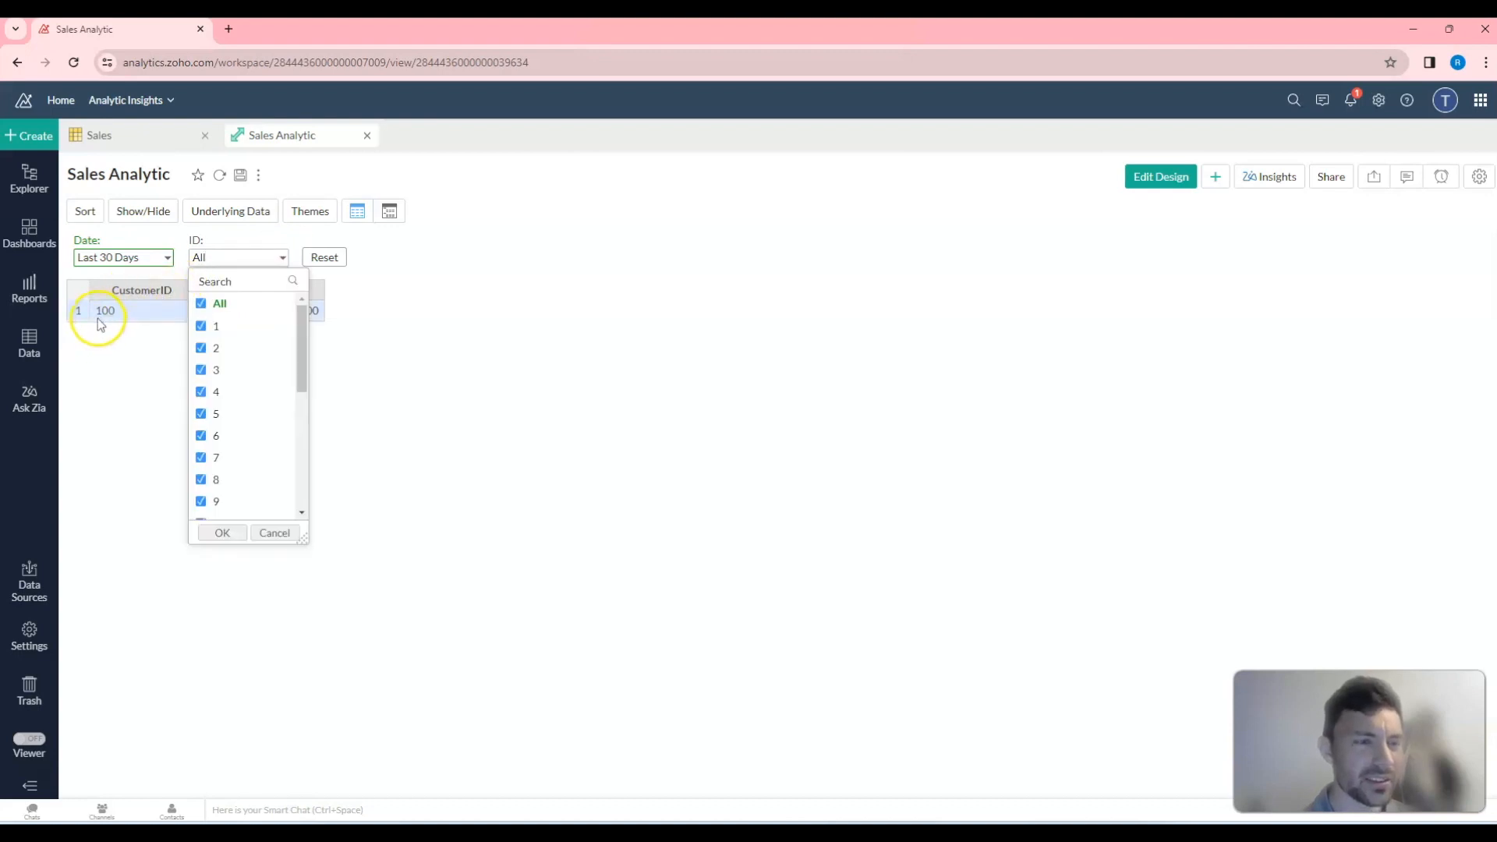
{"action": "scroll", "coordinate": [234, 374], "scroll_direction": "down", "scroll_amount": 4}
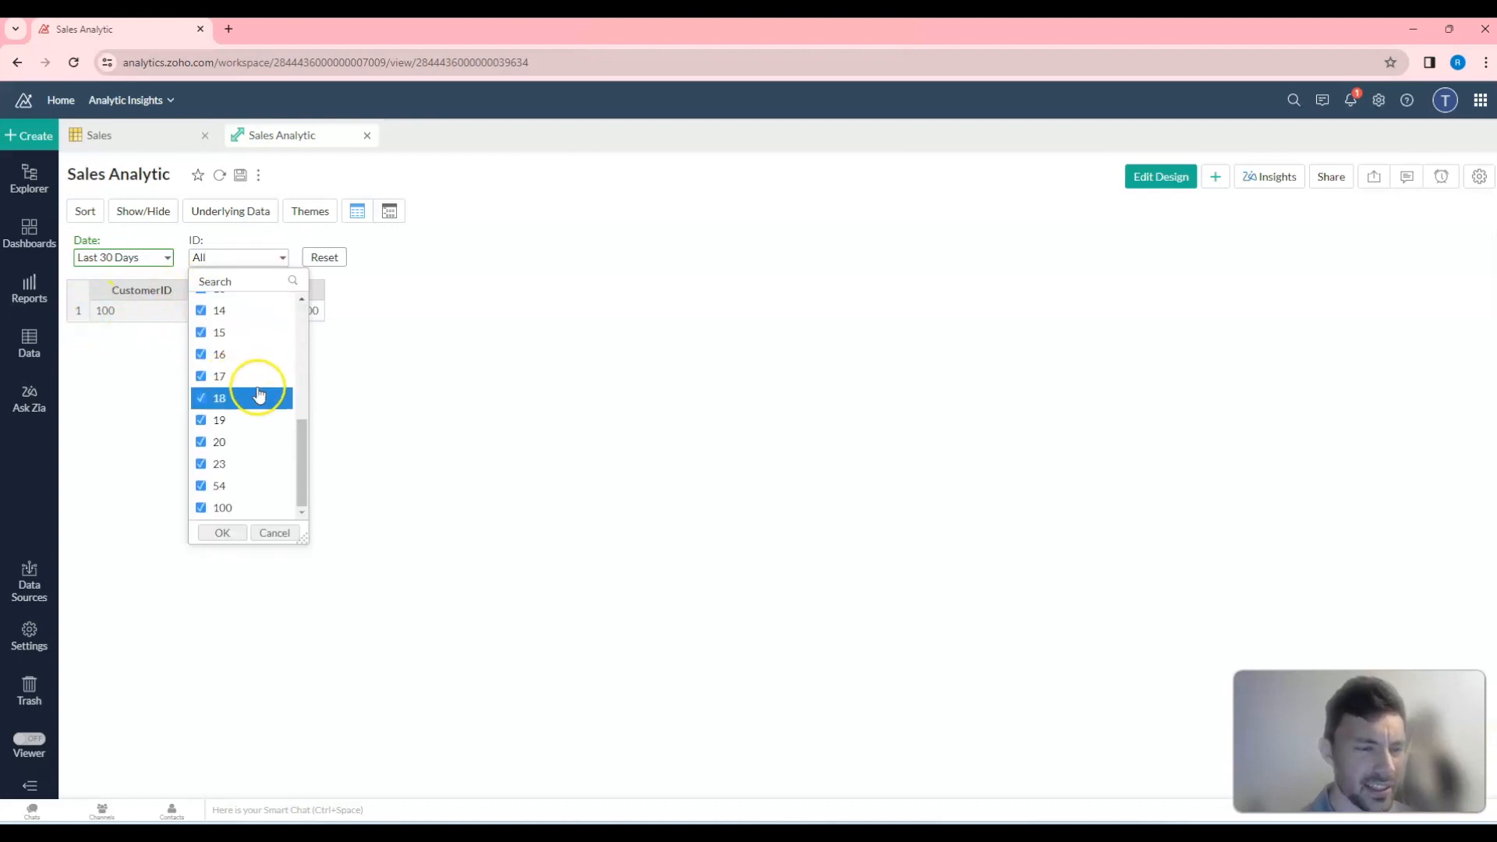
{"action": "scroll", "coordinate": [261, 394], "scroll_direction": "up", "scroll_amount": 5}
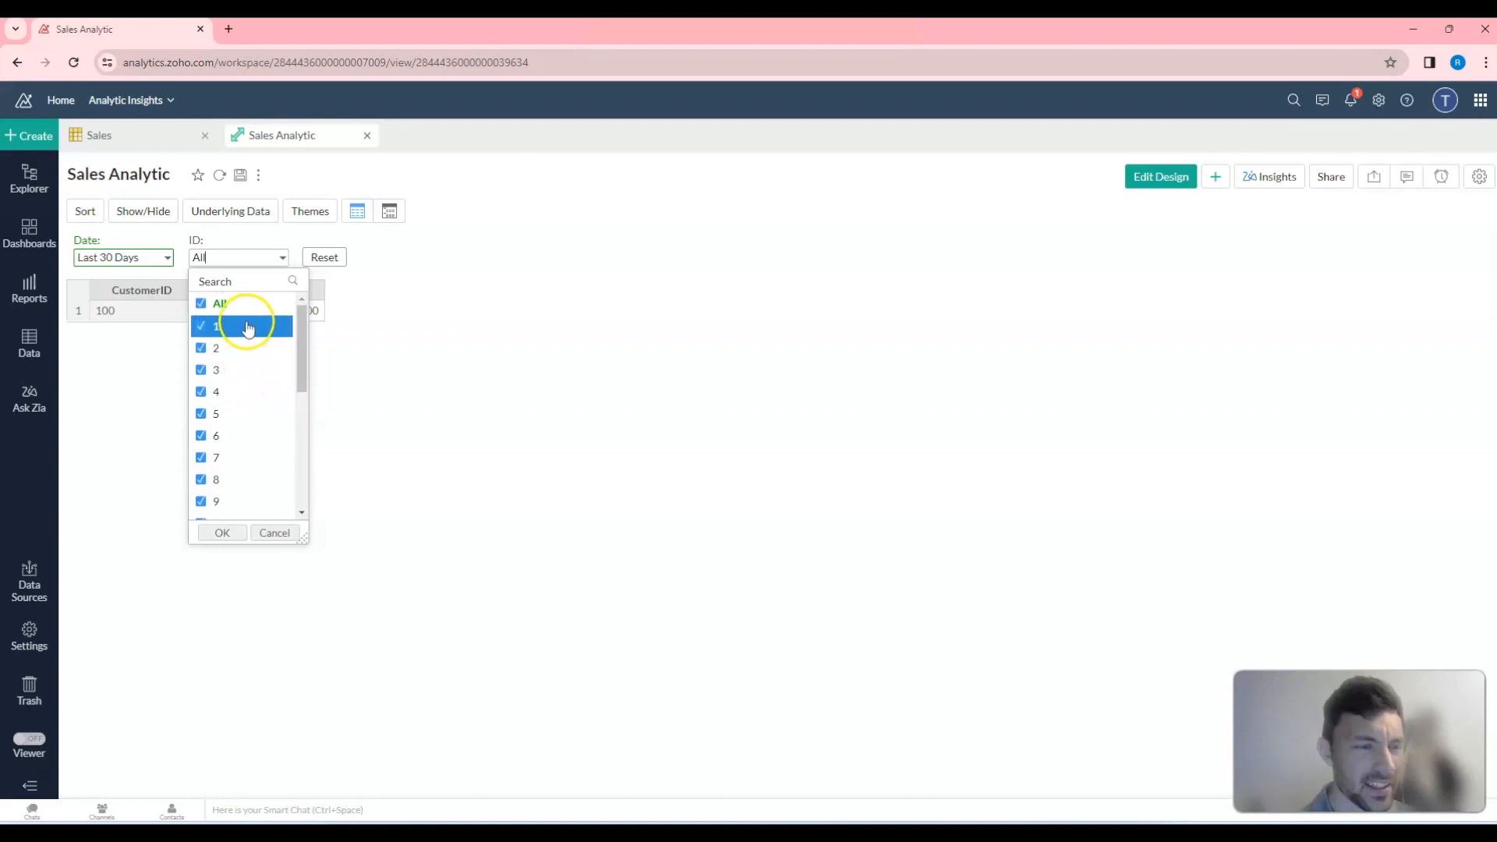
{"action": "left_click", "coordinate": [208, 310]}
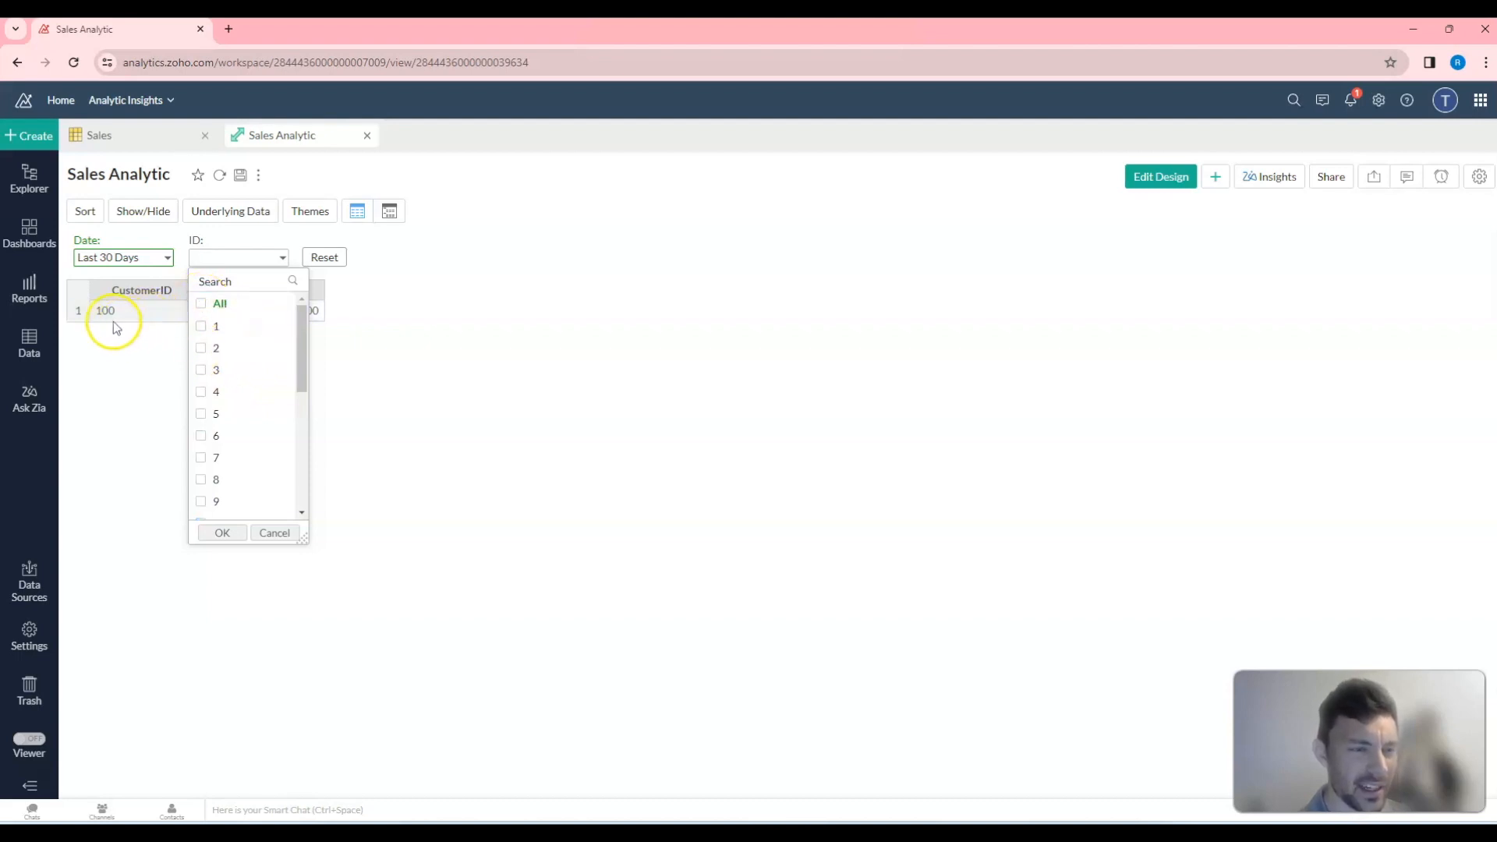
{"action": "scroll", "coordinate": [233, 377], "scroll_direction": "down", "scroll_amount": 2}
{"action": "left_click", "coordinate": [199, 435]}
{"action": "left_click", "coordinate": [223, 533]}
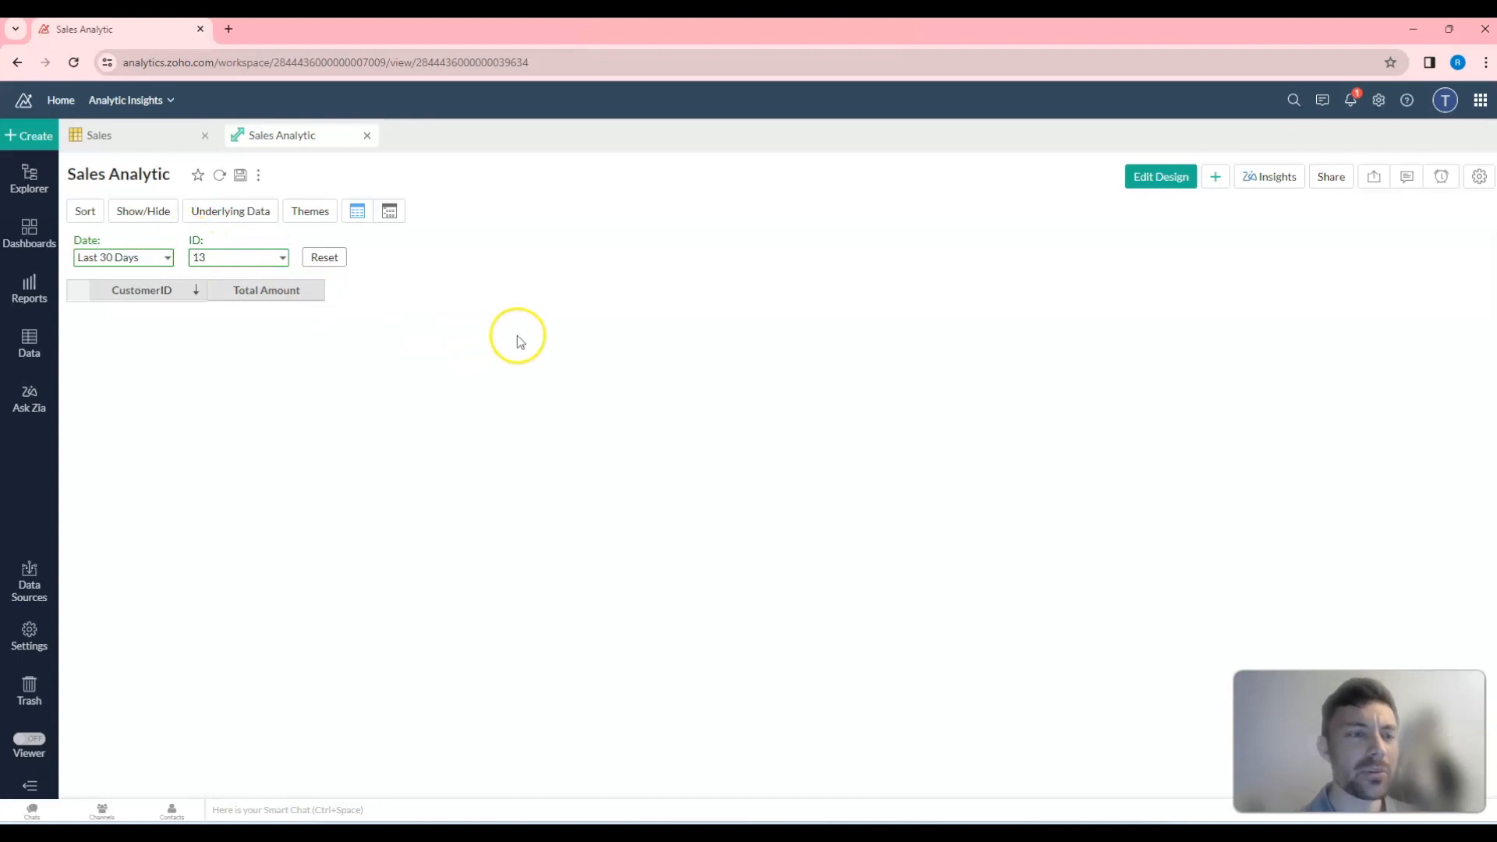
In design mode, set the ID user filter's behavior to List only relevant values, then save and regenerate the pivot.
{"action": "left_click", "coordinate": [1159, 176]}
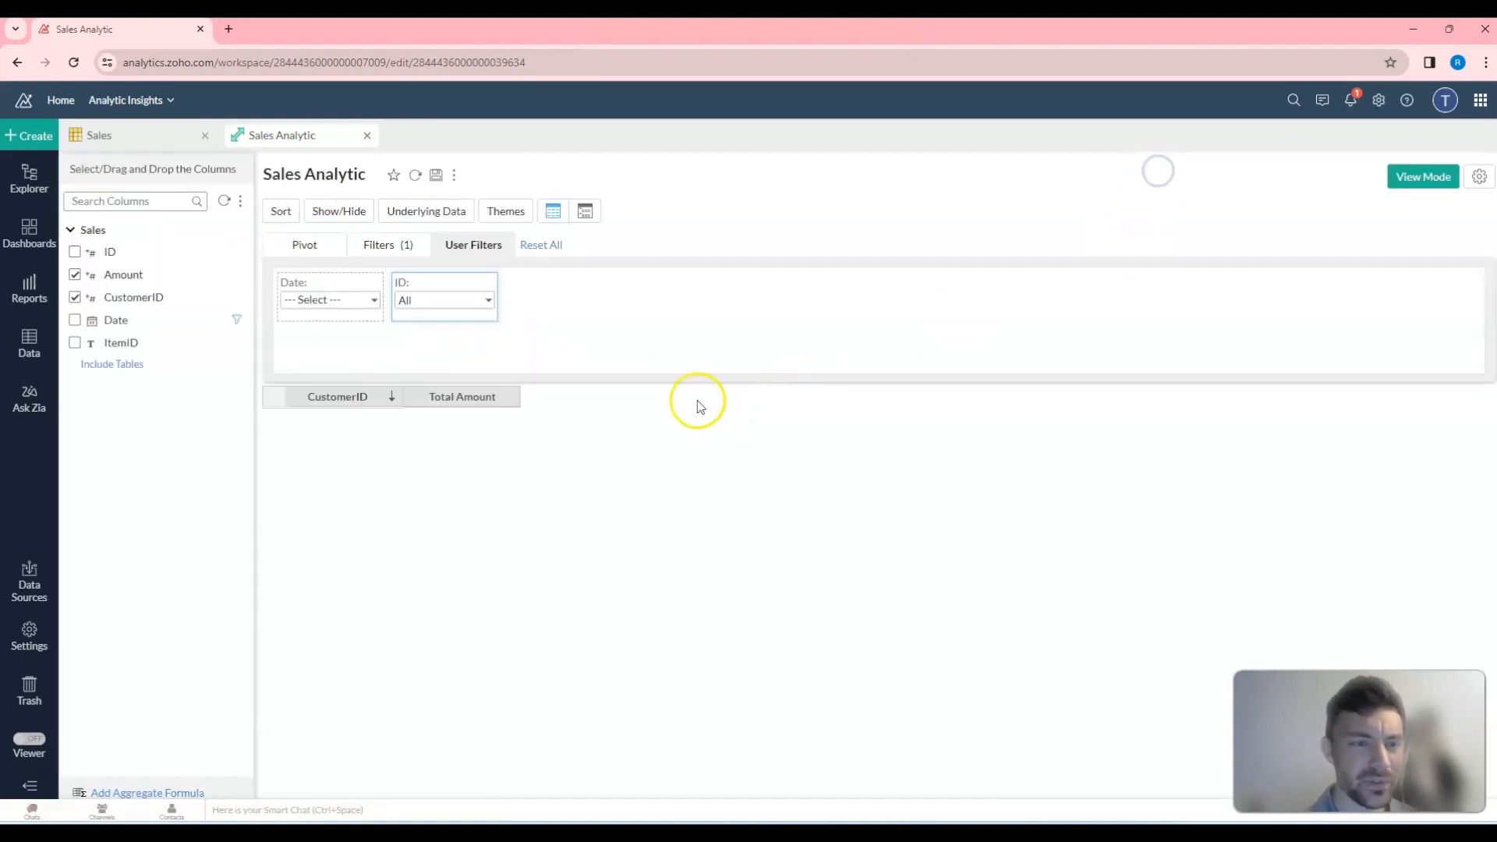
{"action": "left_click", "coordinate": [431, 290]}
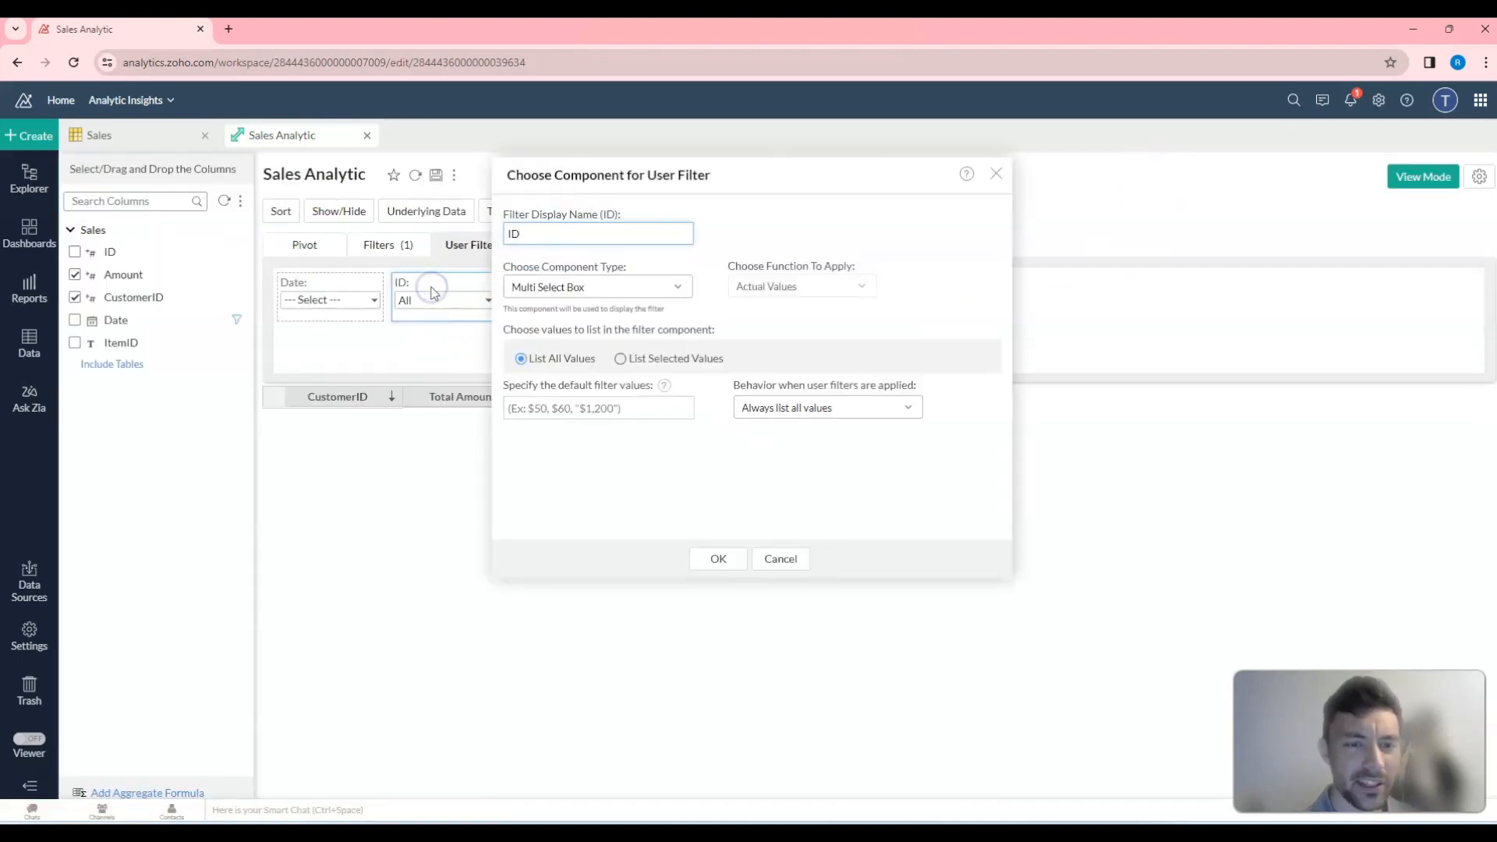
{"action": "left_click", "coordinate": [618, 289]}
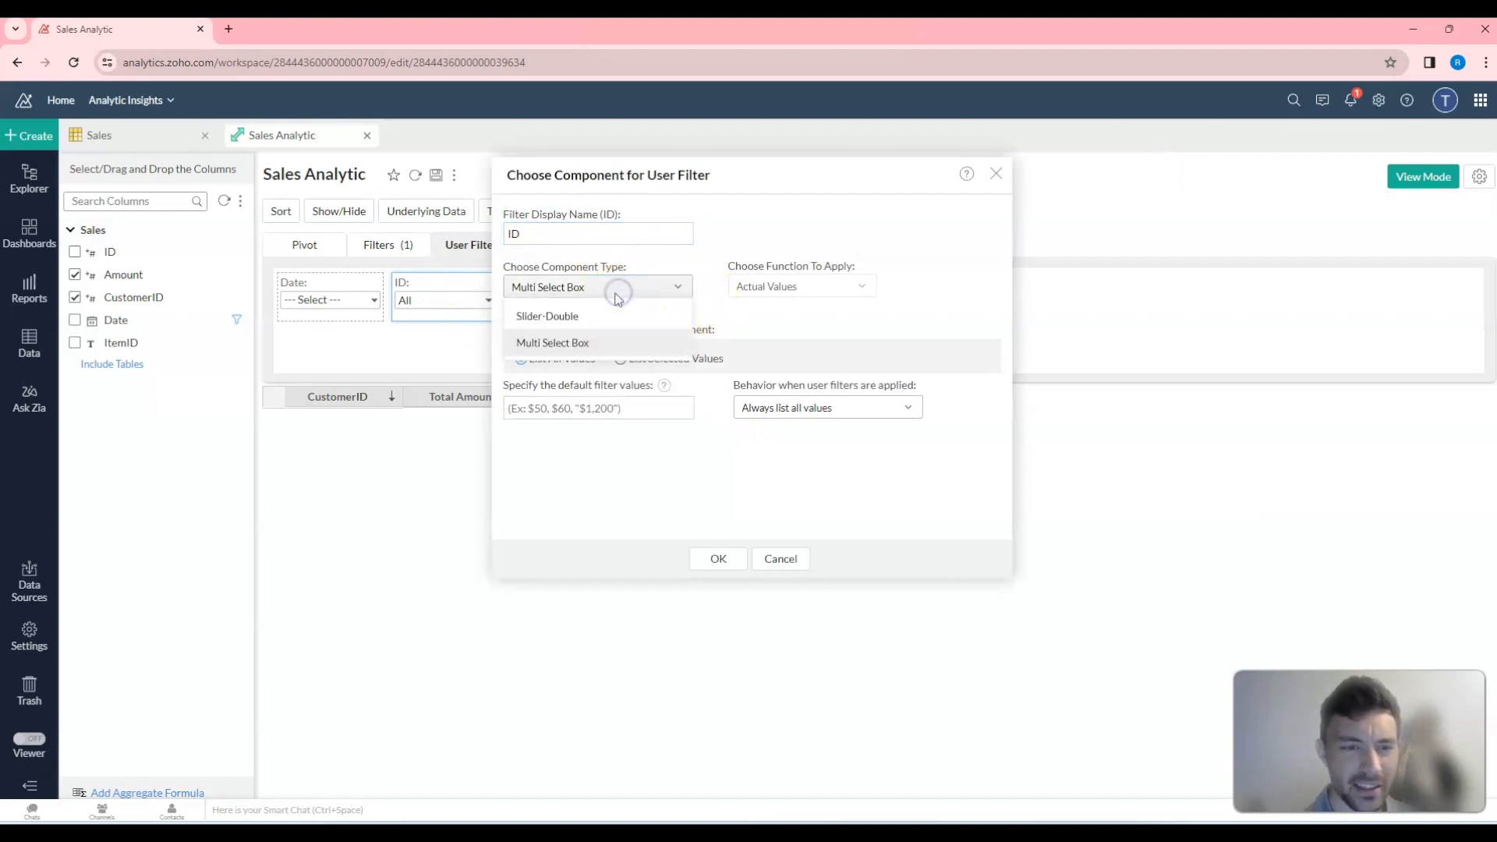
{"action": "left_click", "coordinate": [716, 320]}
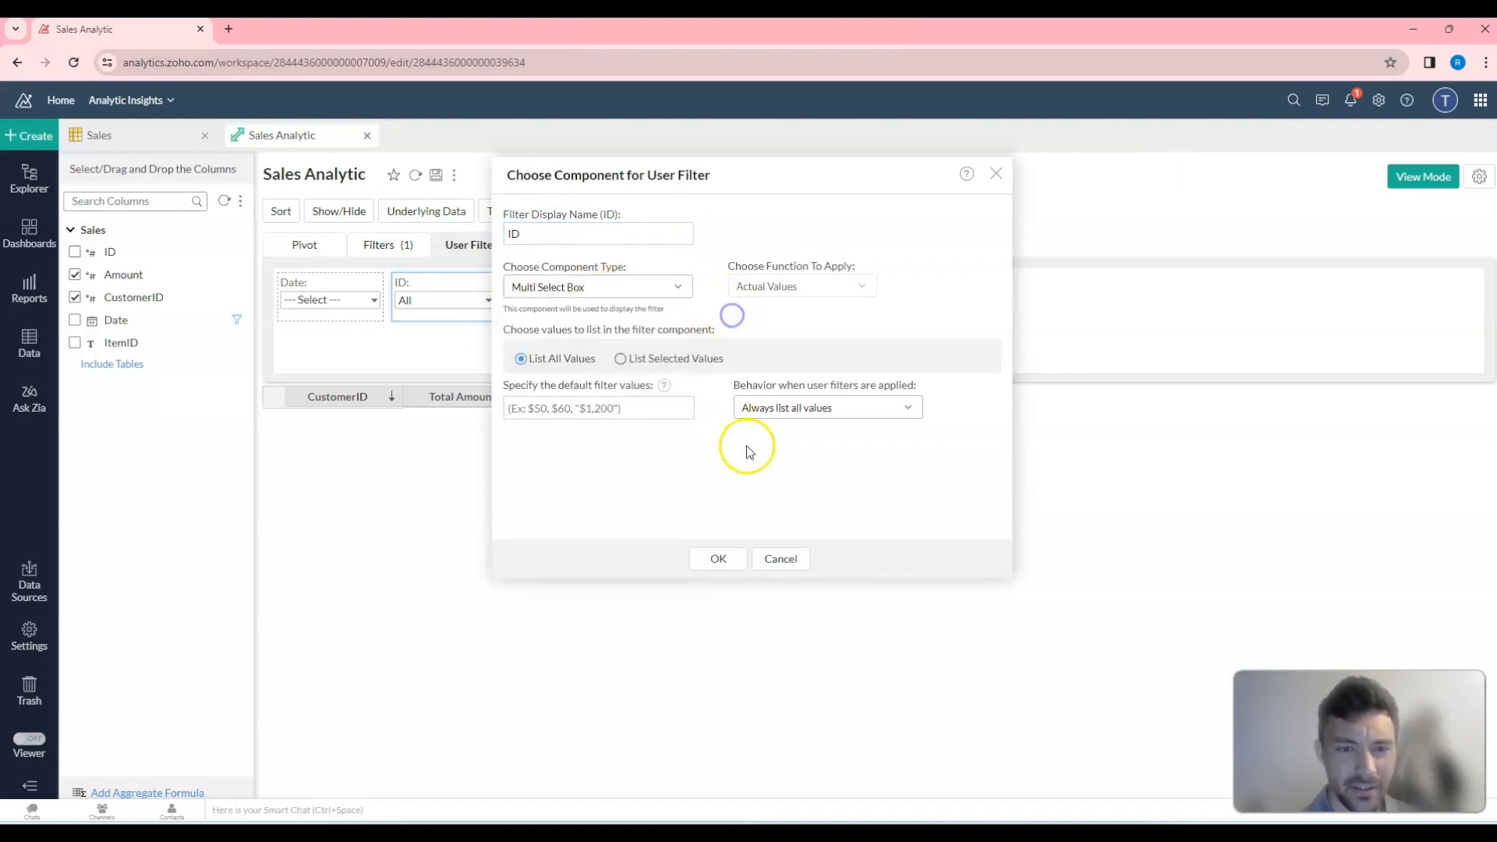
{"action": "left_click", "coordinate": [775, 408]}
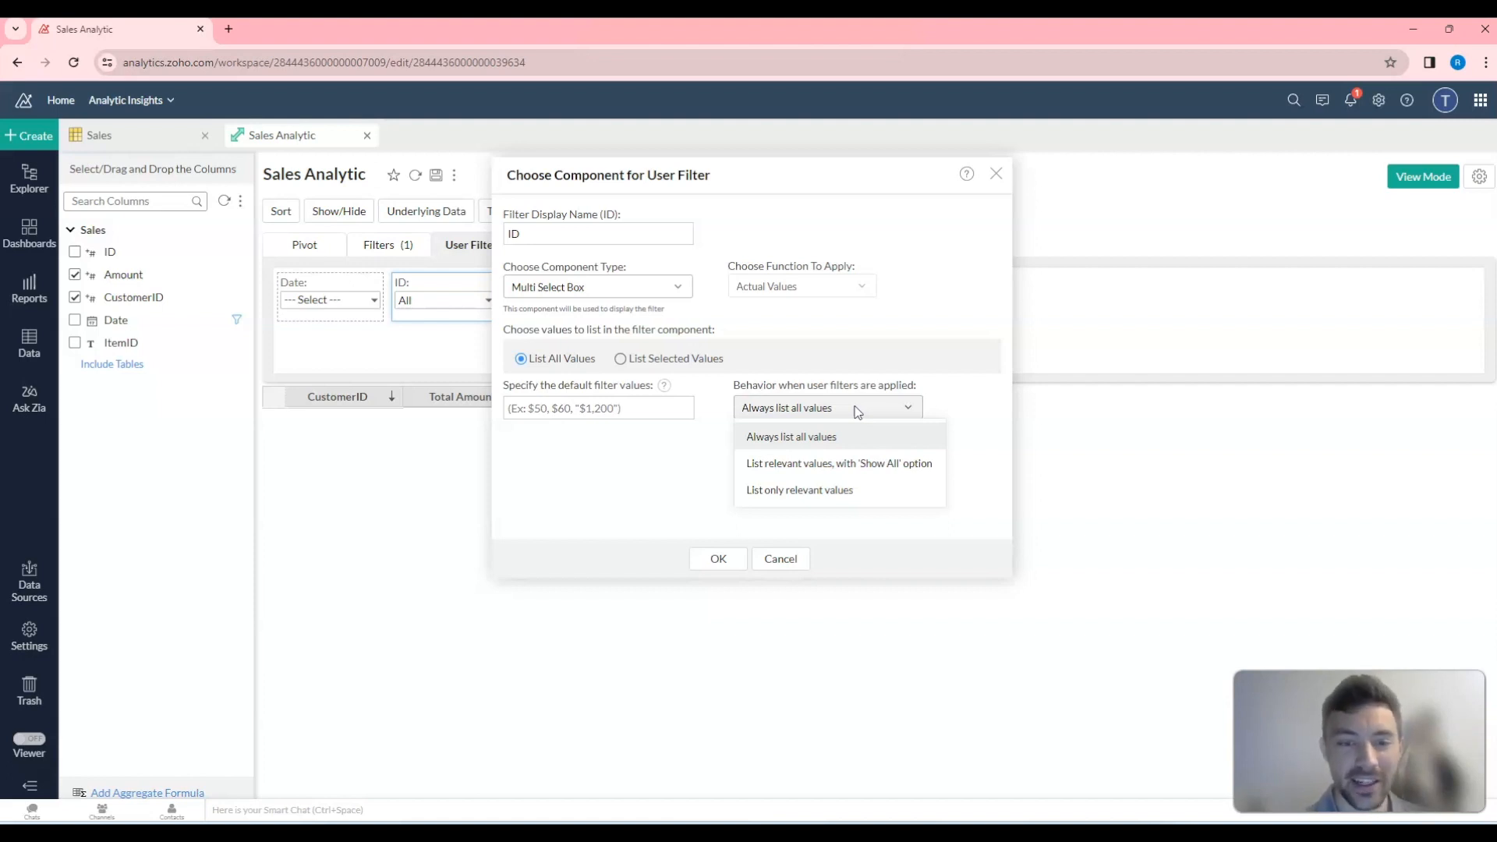
{"action": "left_click", "coordinate": [807, 493]}
{"action": "left_click", "coordinate": [714, 558]}
{"action": "left_click", "coordinate": [453, 176]}
{"action": "left_click", "coordinate": [636, 404]}
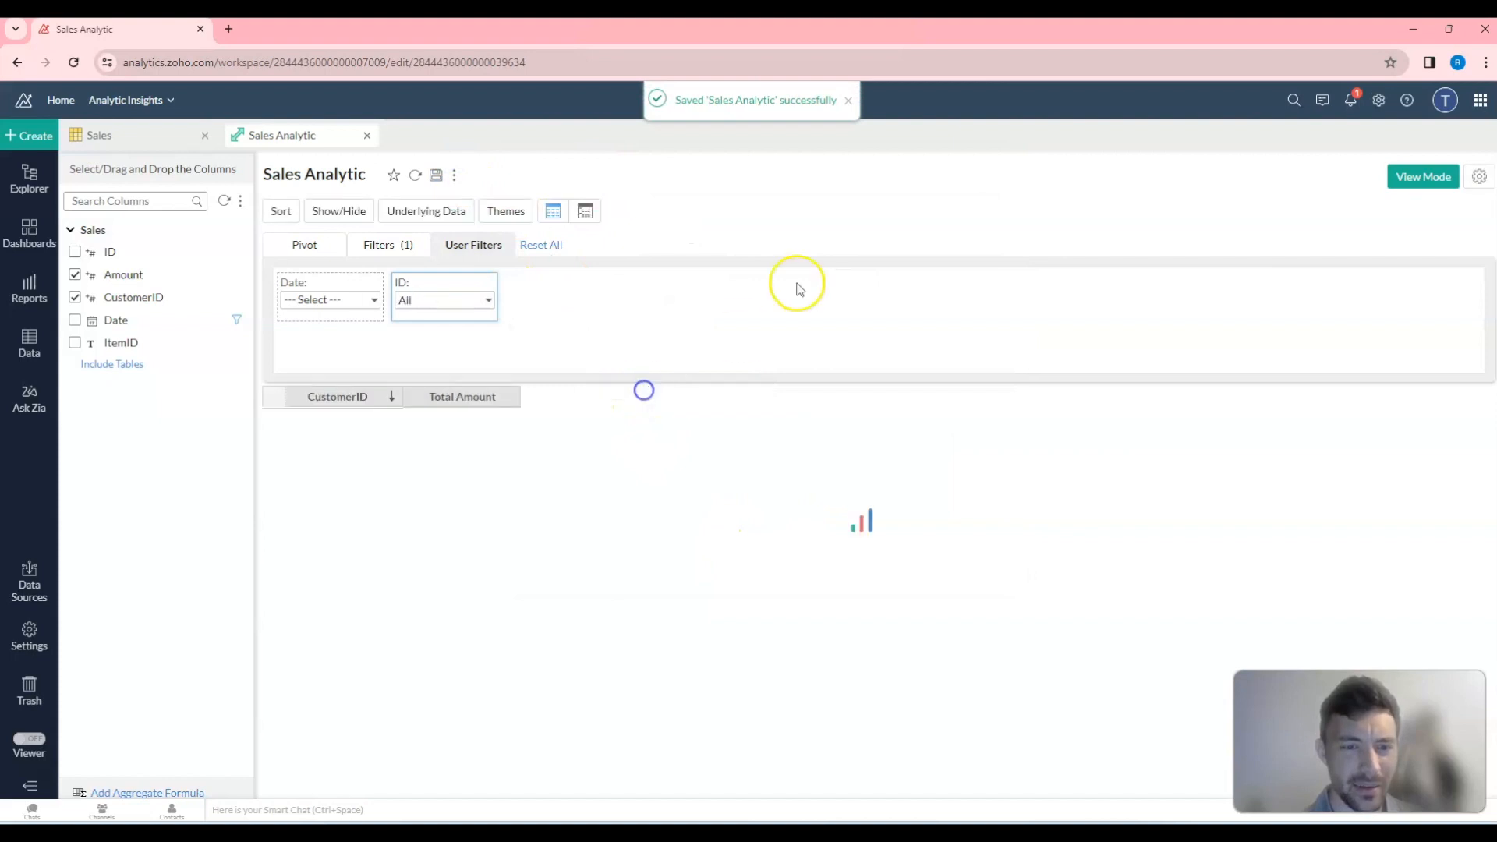
Return to view mode and apply the Last 30 Days option of the Date user filter.
{"action": "left_click", "coordinate": [1400, 178]}
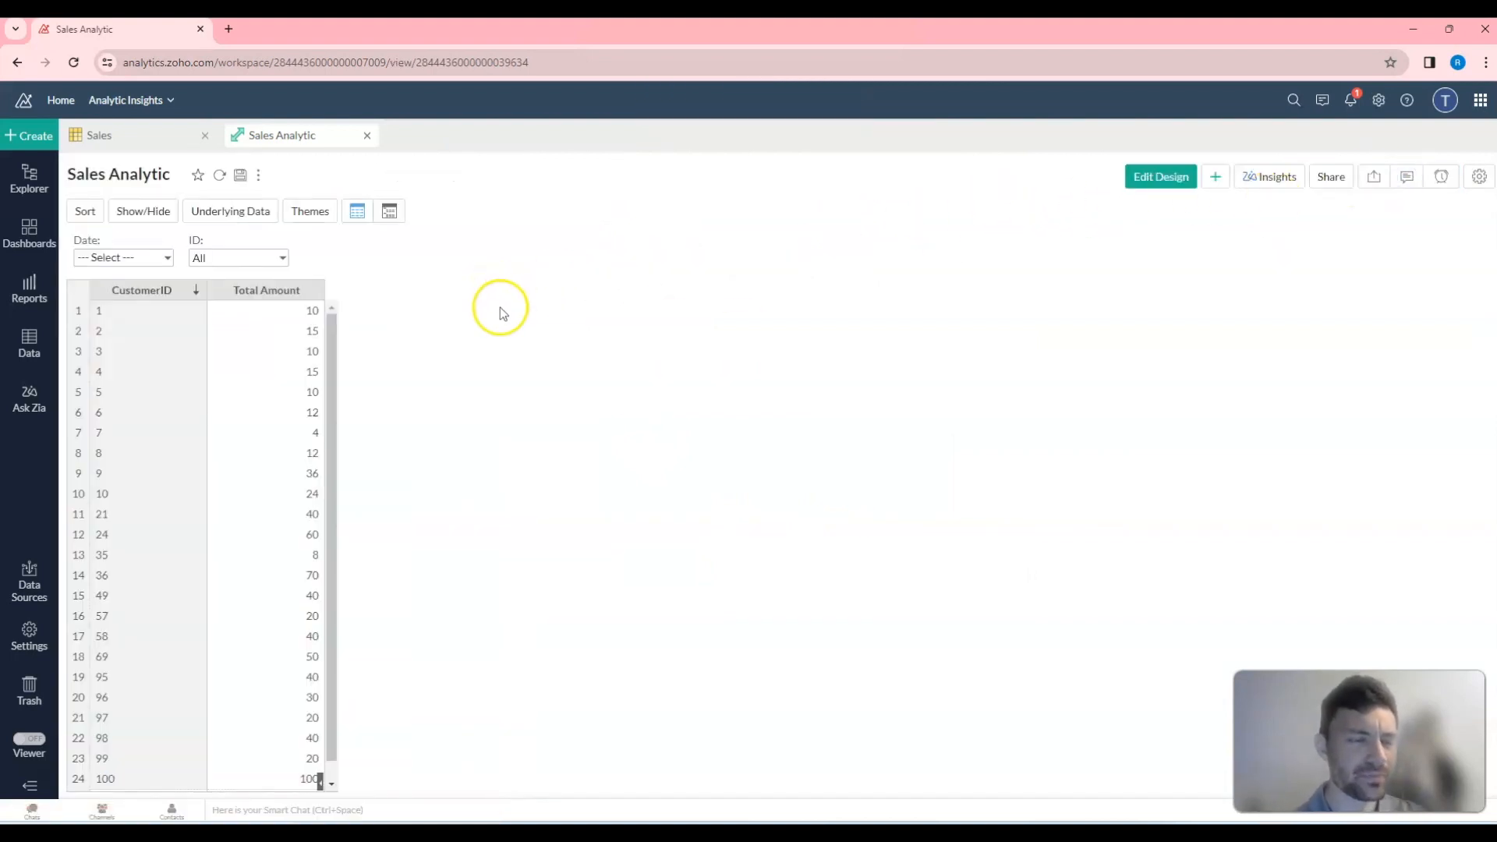
{"action": "left_click", "coordinate": [166, 258]}
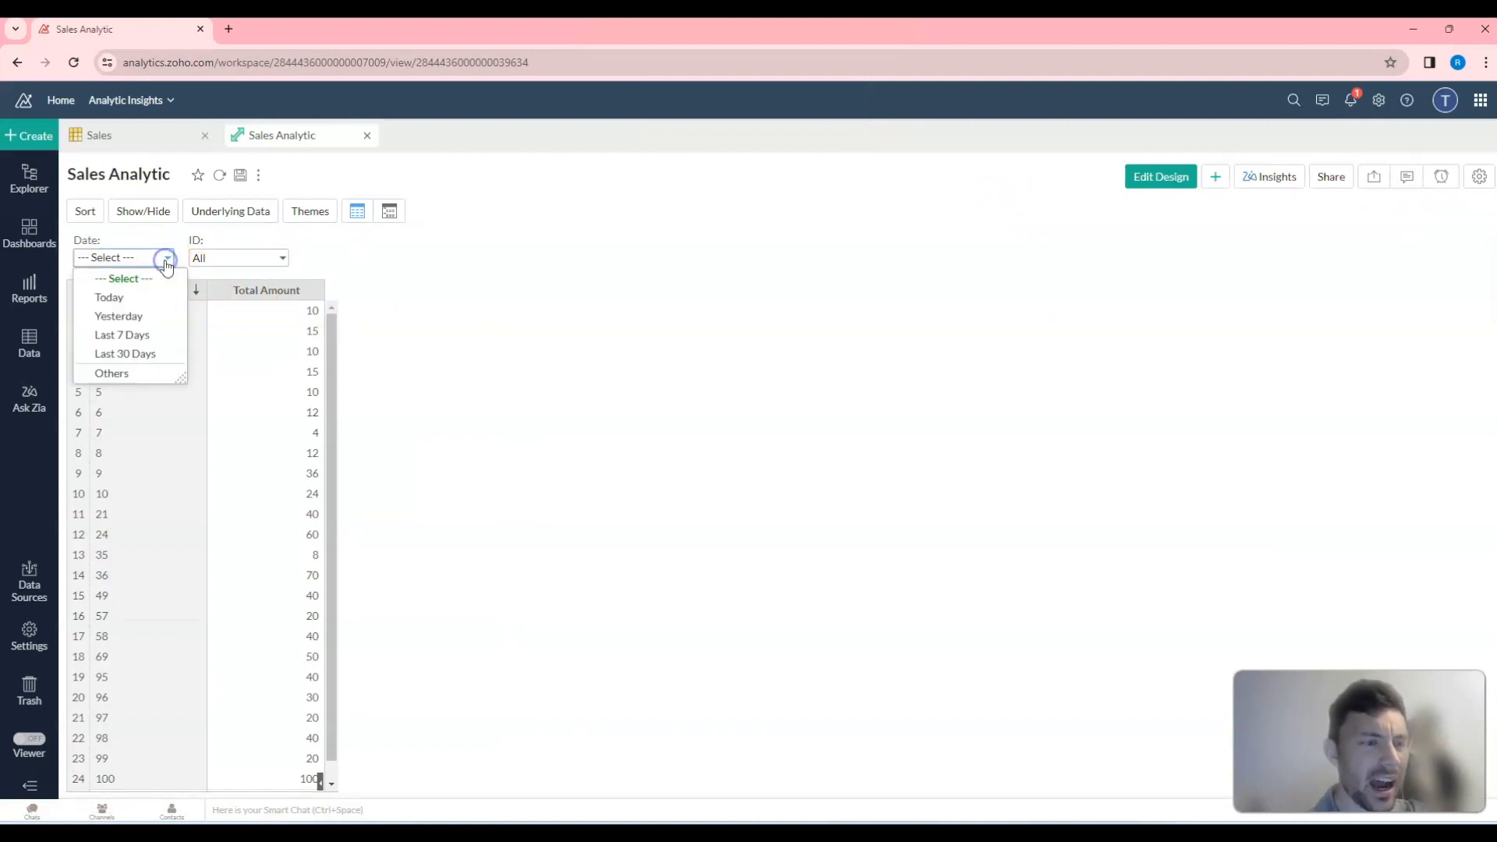
{"action": "left_click", "coordinate": [141, 355]}
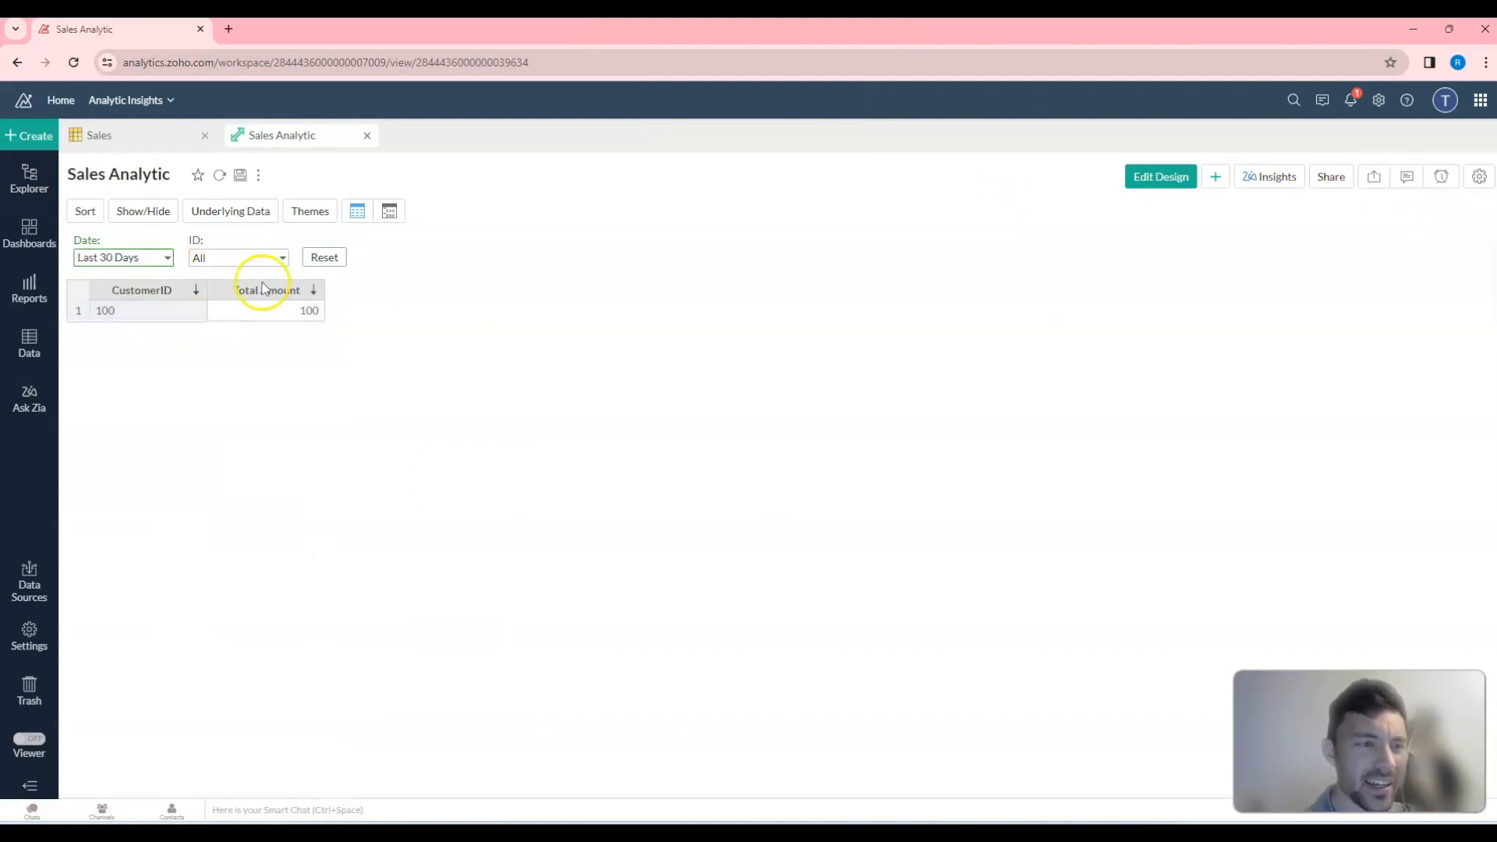
Check which values the ID user filter offers and switch the Date user filter to Others.
{"action": "left_click", "coordinate": [279, 259]}
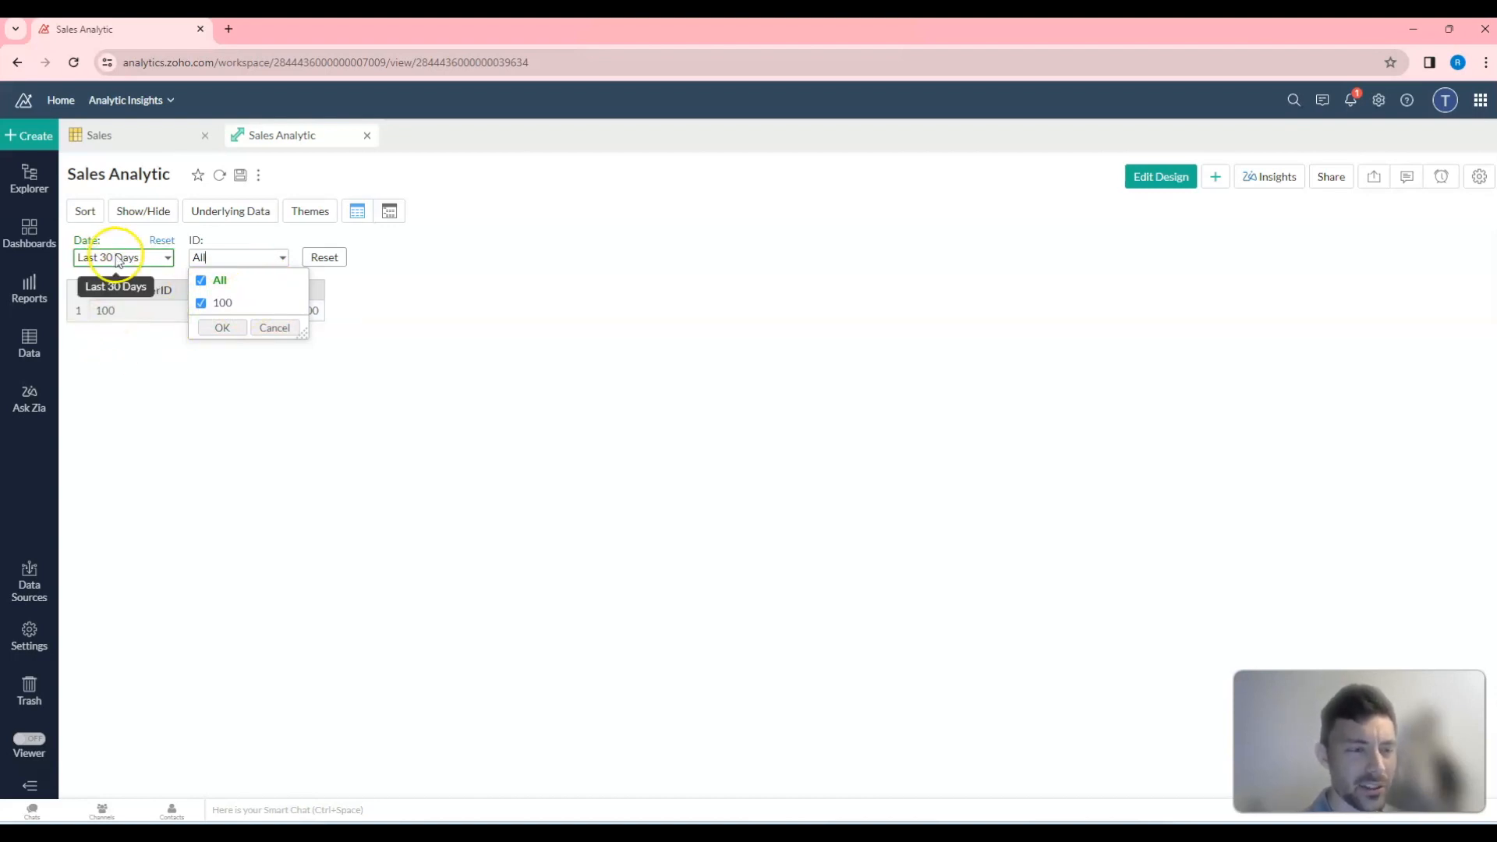
{"action": "left_click", "coordinate": [283, 257]}
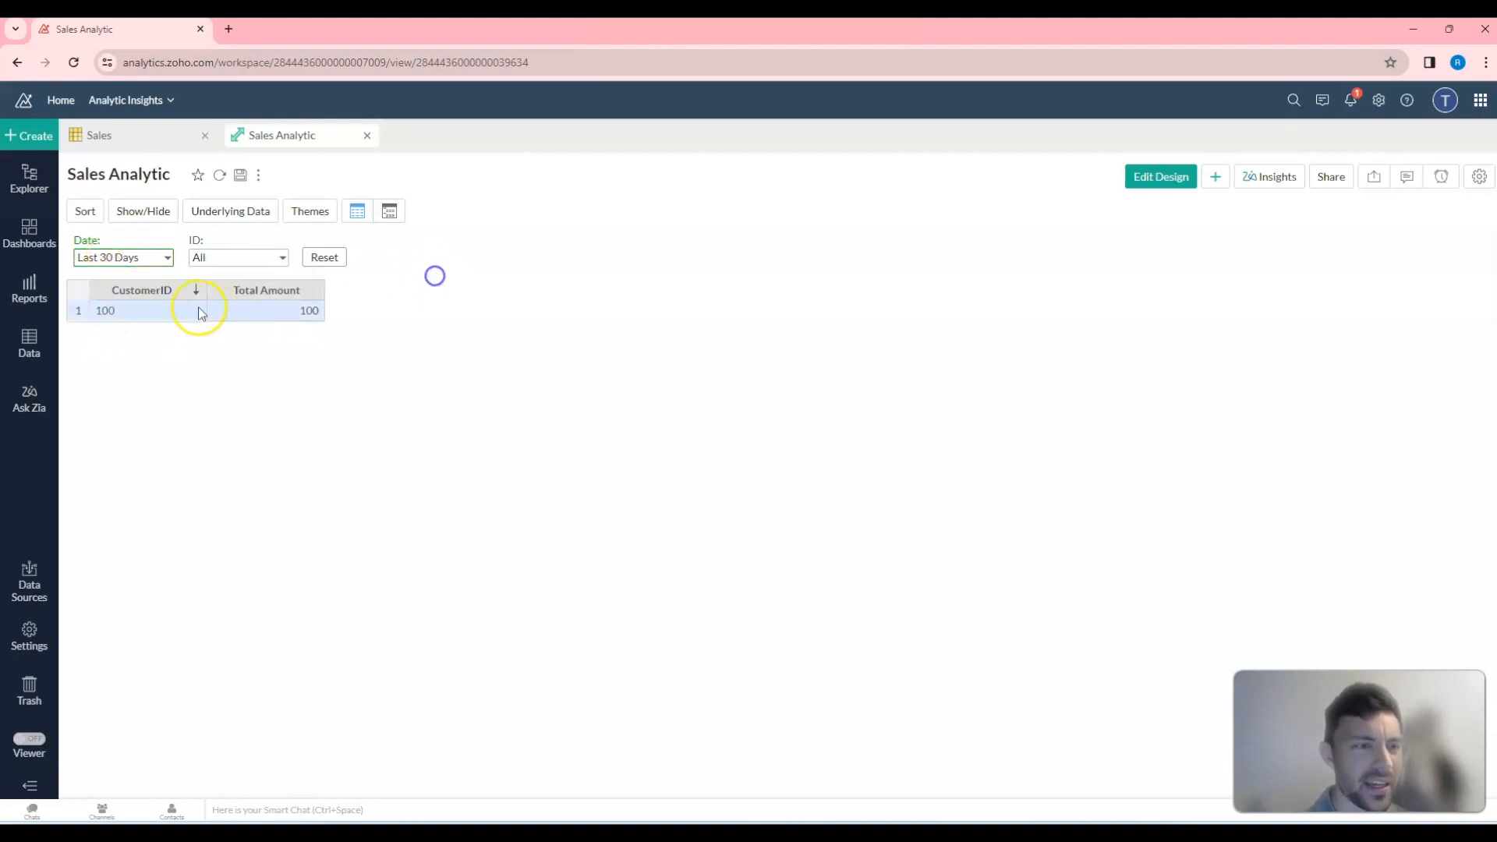
{"action": "left_click", "coordinate": [165, 261]}
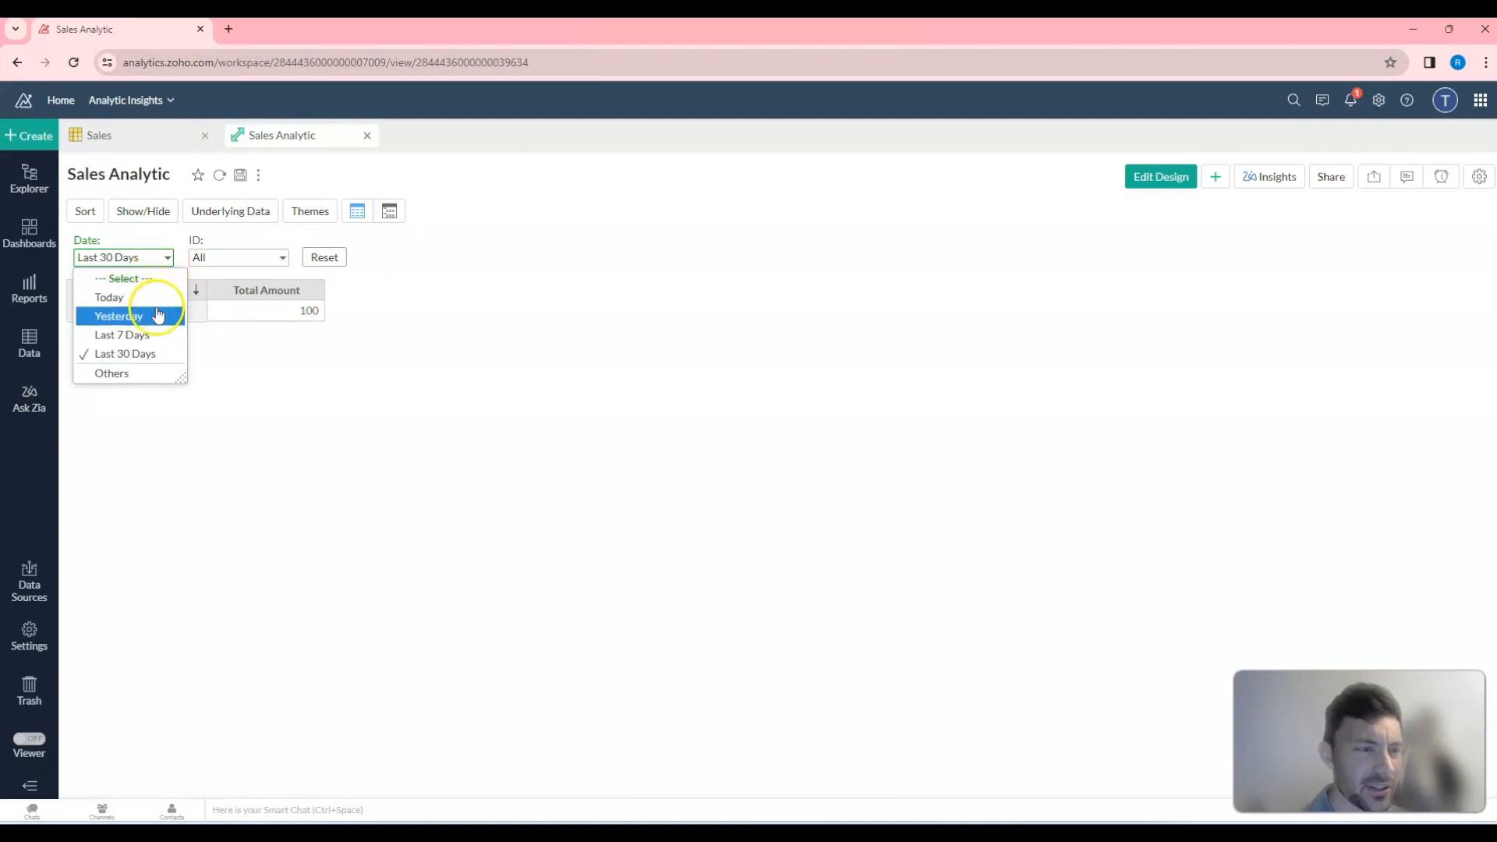
{"action": "left_click", "coordinate": [148, 373]}
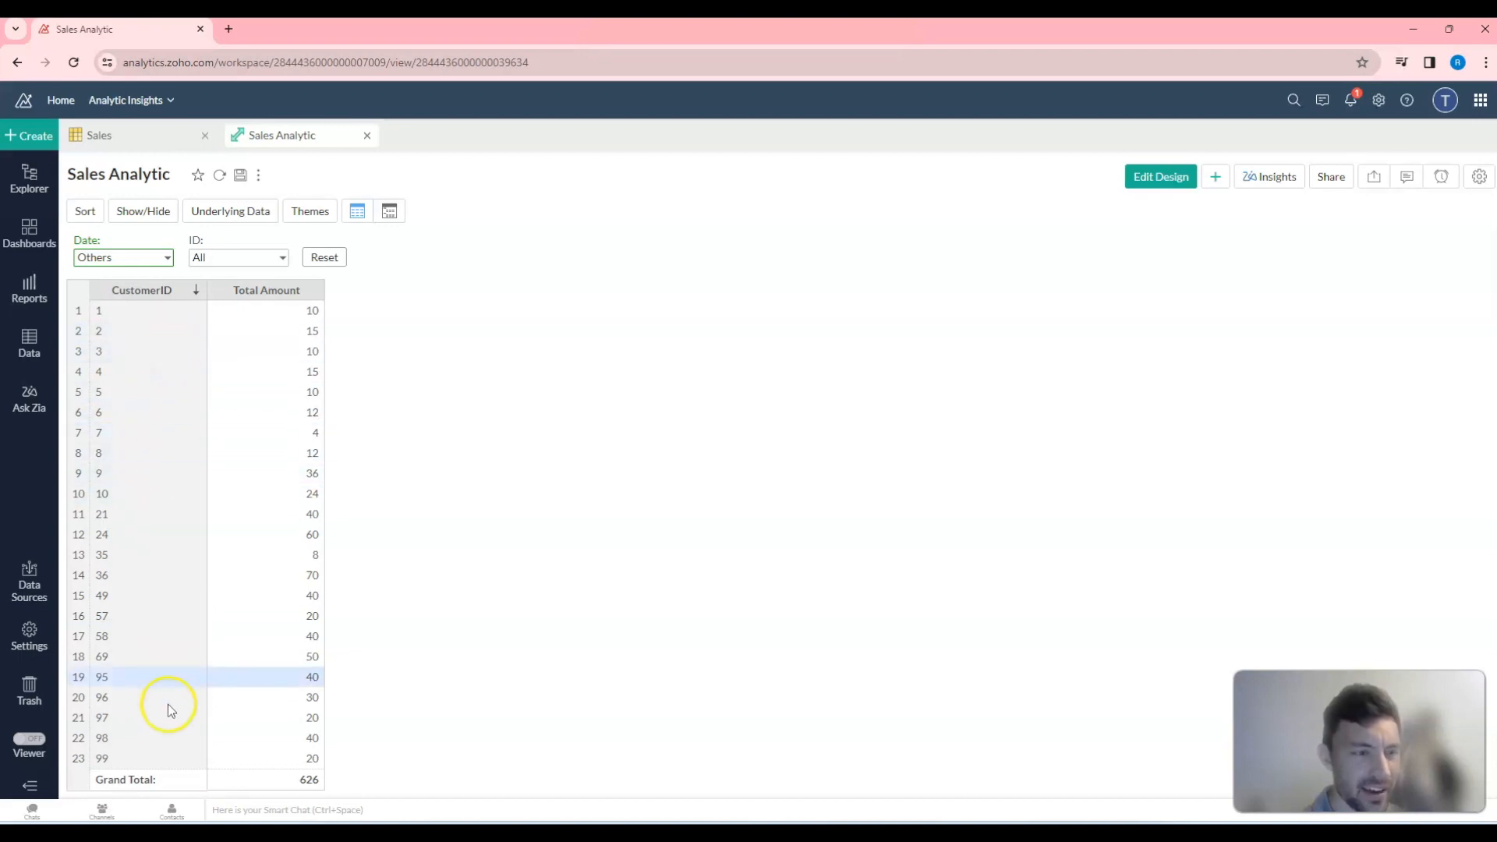
Set the Date user filter to Today and check which values the ID user filter offers.
{"action": "left_click", "coordinate": [167, 256]}
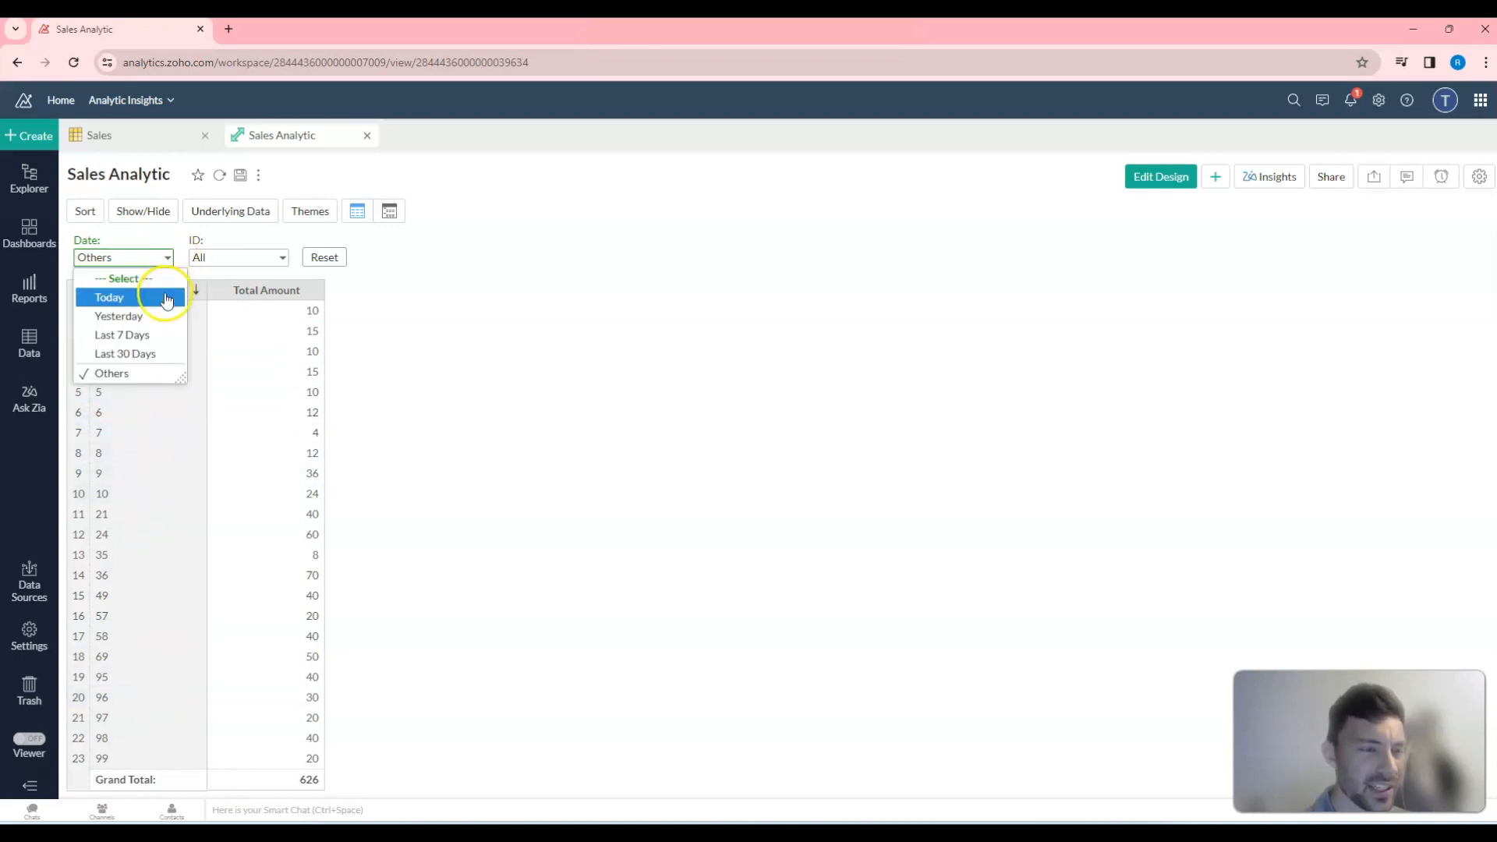
{"action": "left_click", "coordinate": [148, 301]}
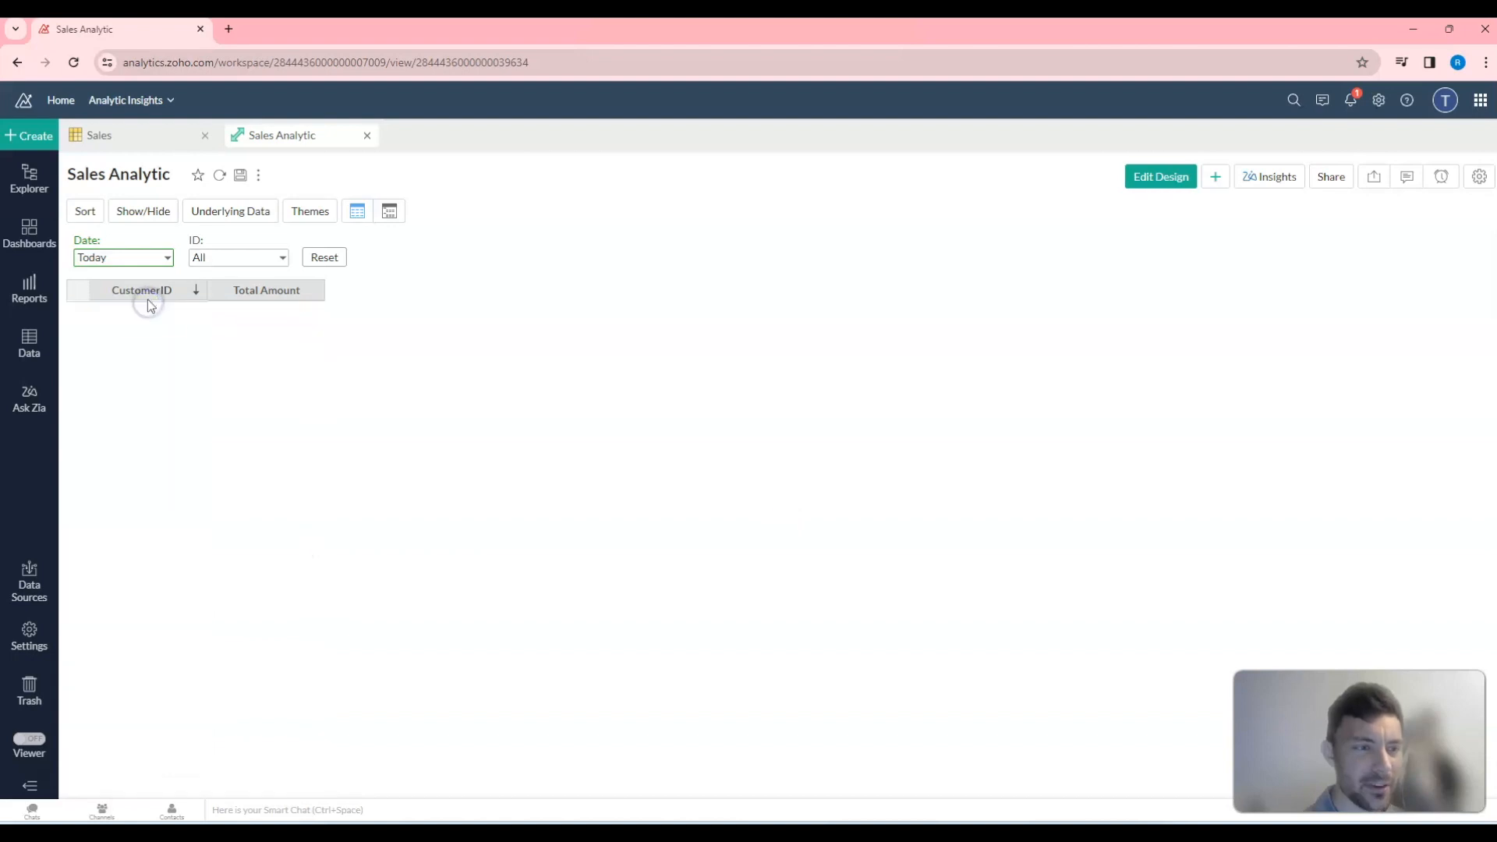
{"action": "left_click", "coordinate": [281, 257]}
{"action": "left_click", "coordinate": [425, 269]}
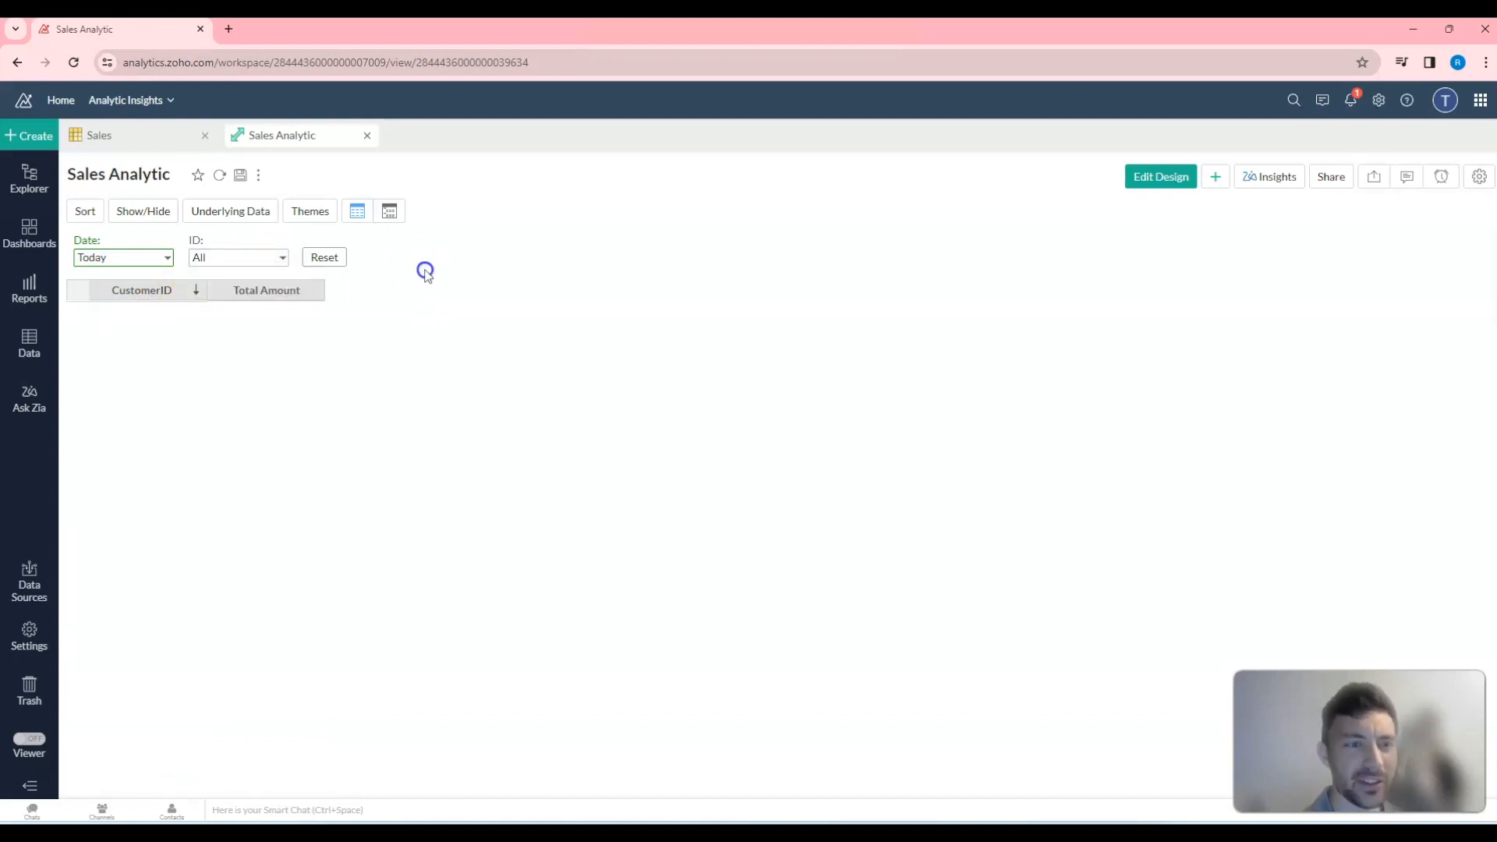
Reset all user filters of the Sales Analytic pivot to their defaults.
{"action": "left_click", "coordinate": [325, 258]}
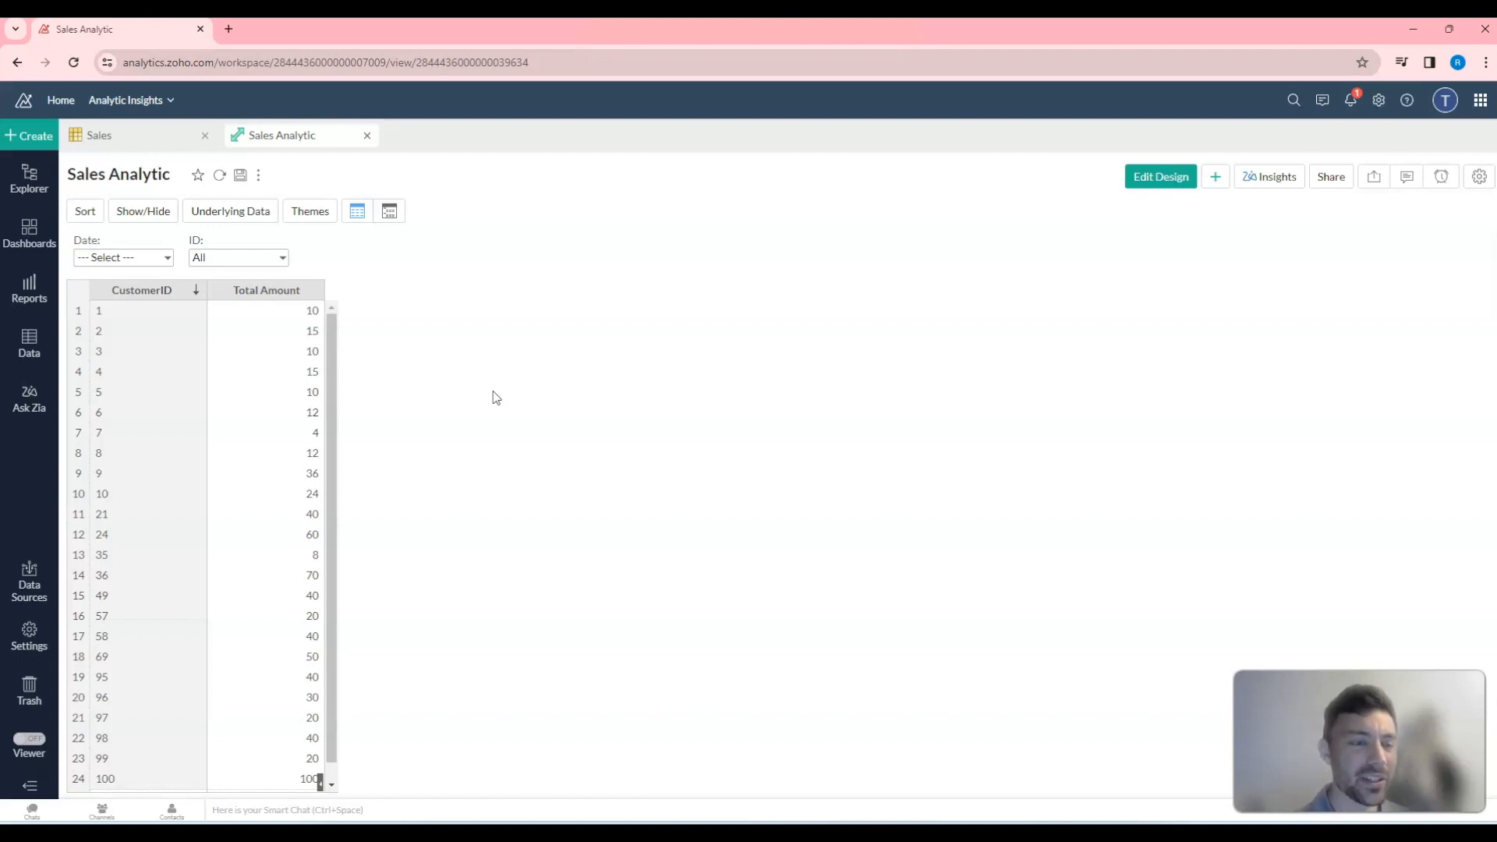
{"action": "left_click", "coordinate": [487, 384]}
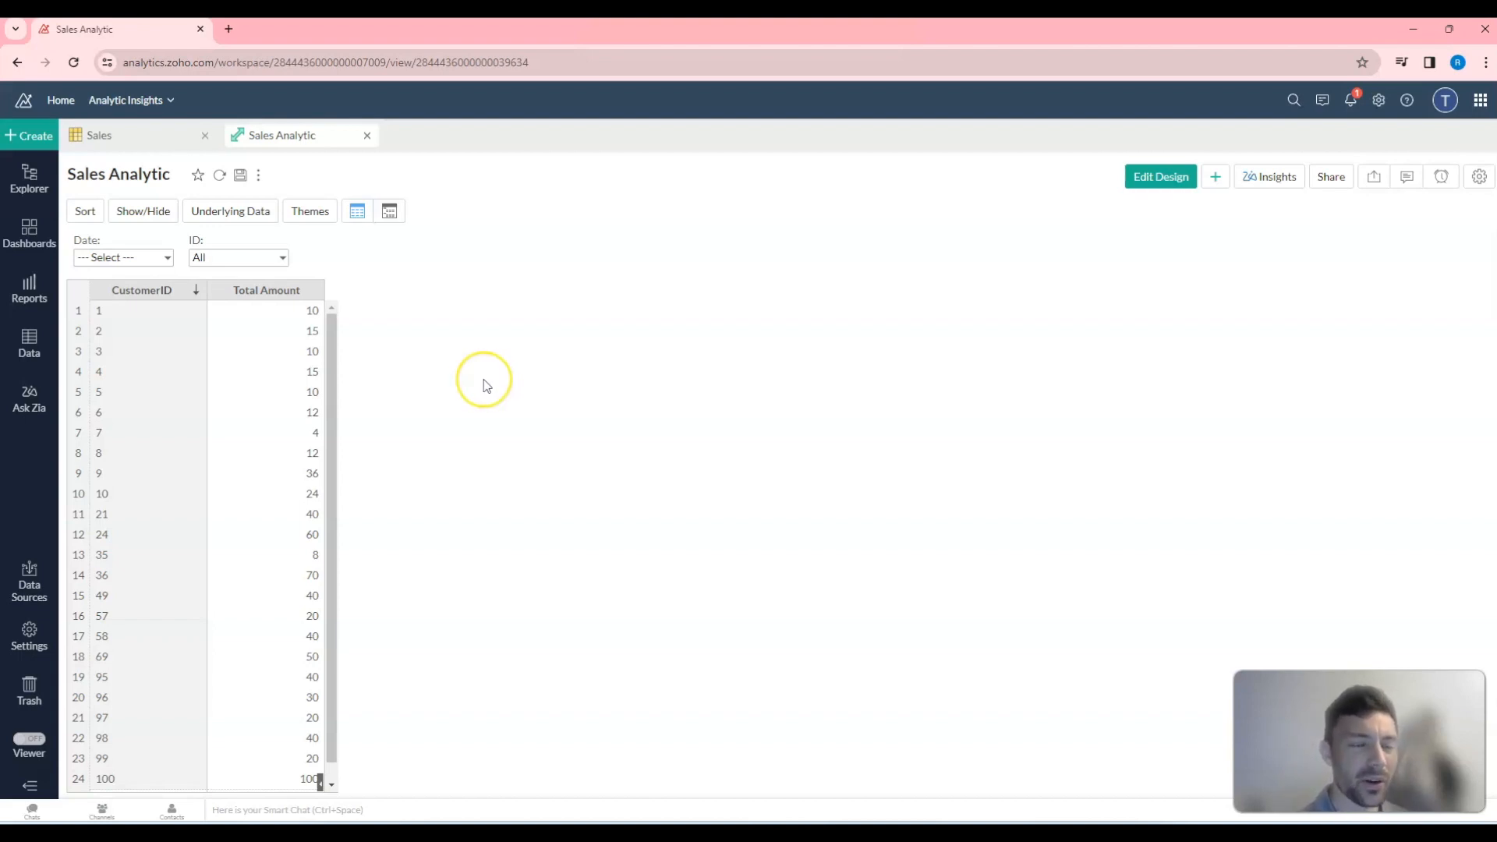